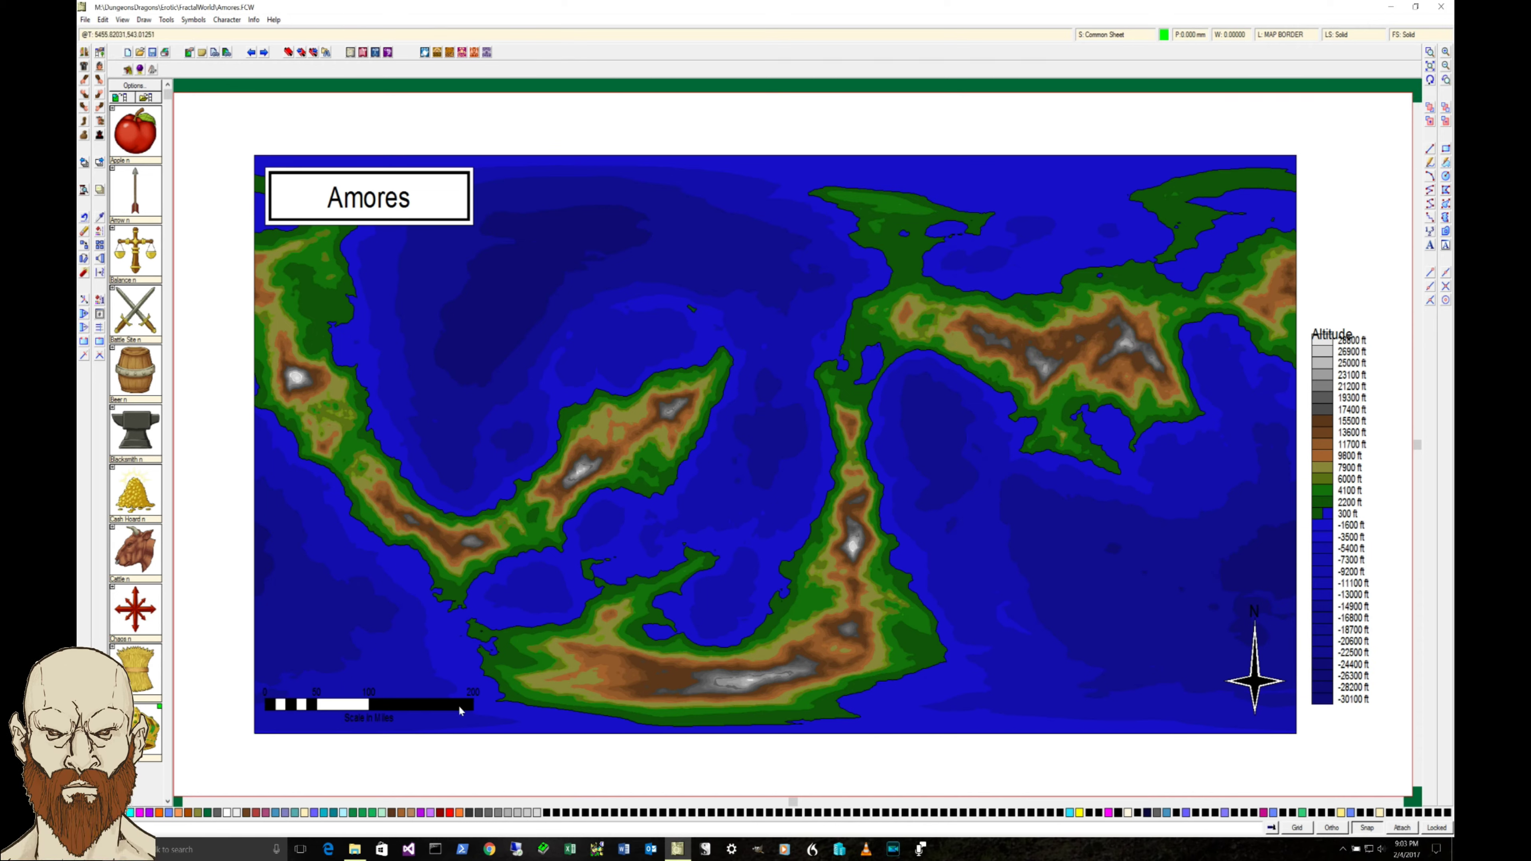
- Open the File menu over the Amores altitude map
click(86, 22)
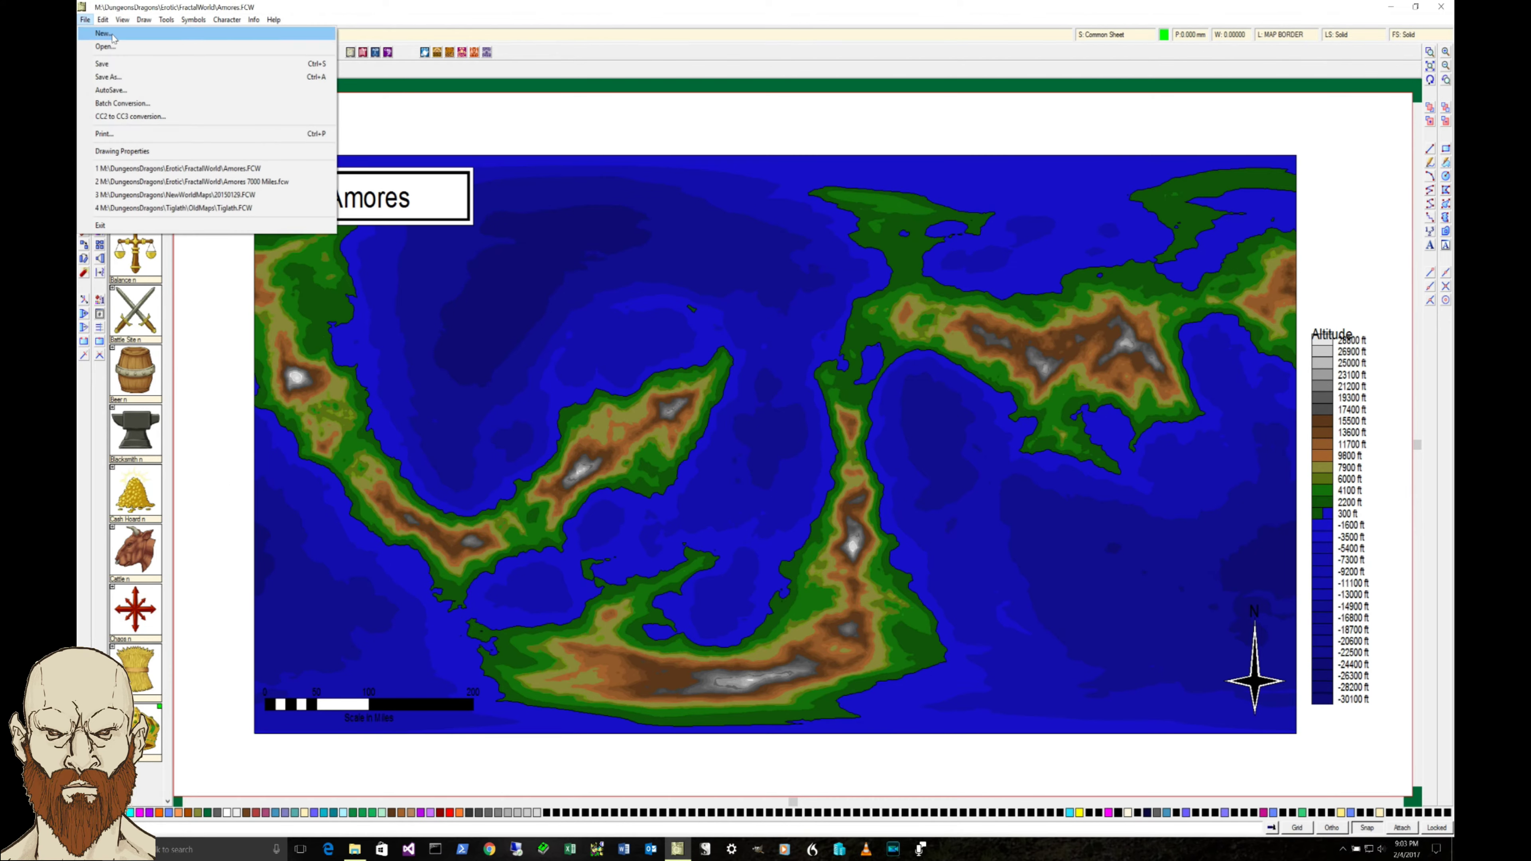
- Start a new drawing without saving Amores, choosing to decide the settings yourself
click(114, 37)
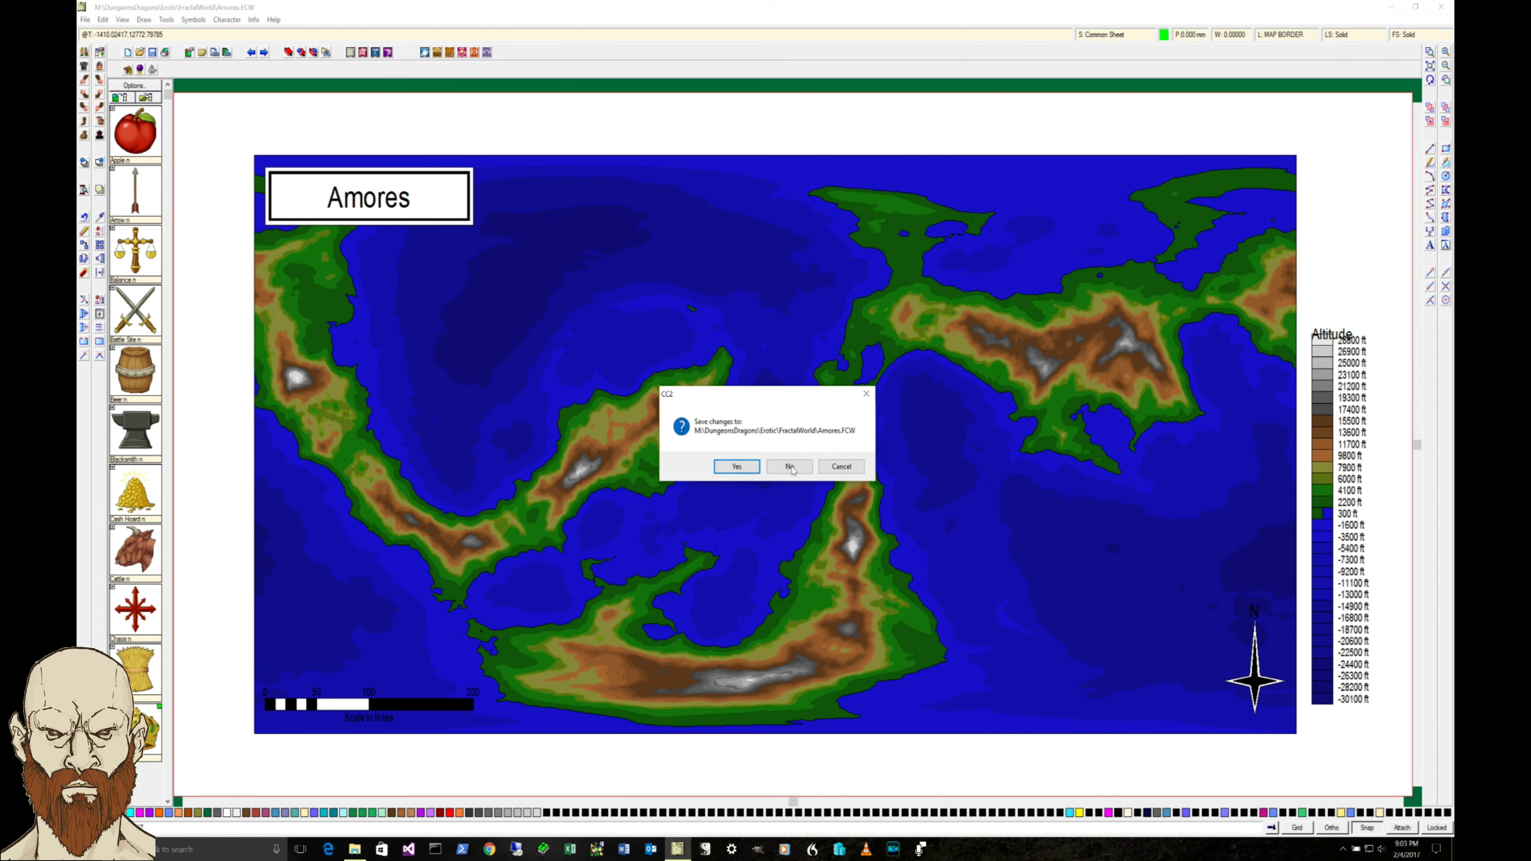
click(807, 466)
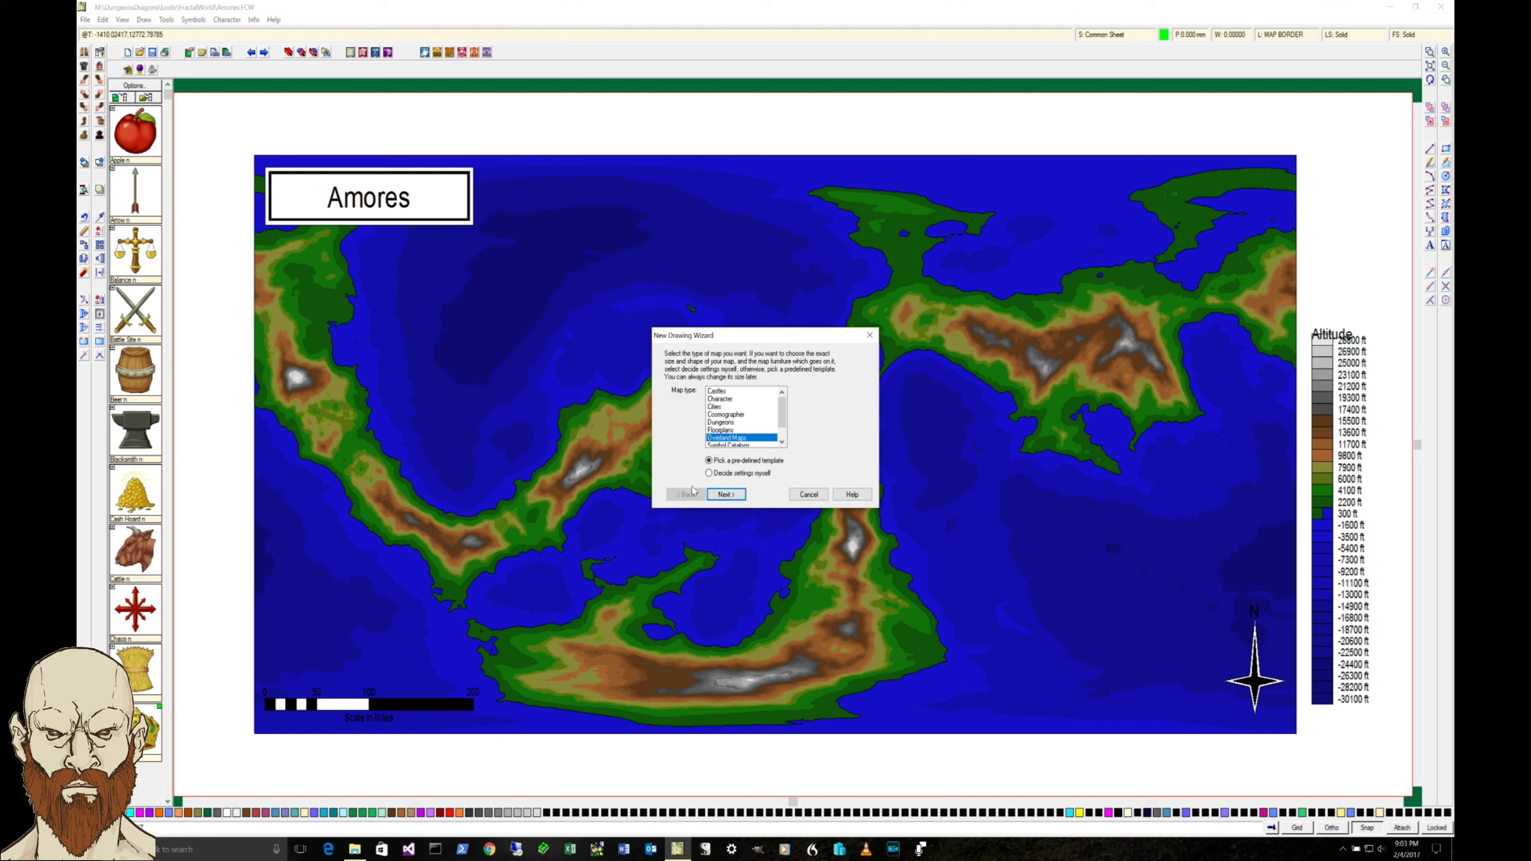
click(708, 473)
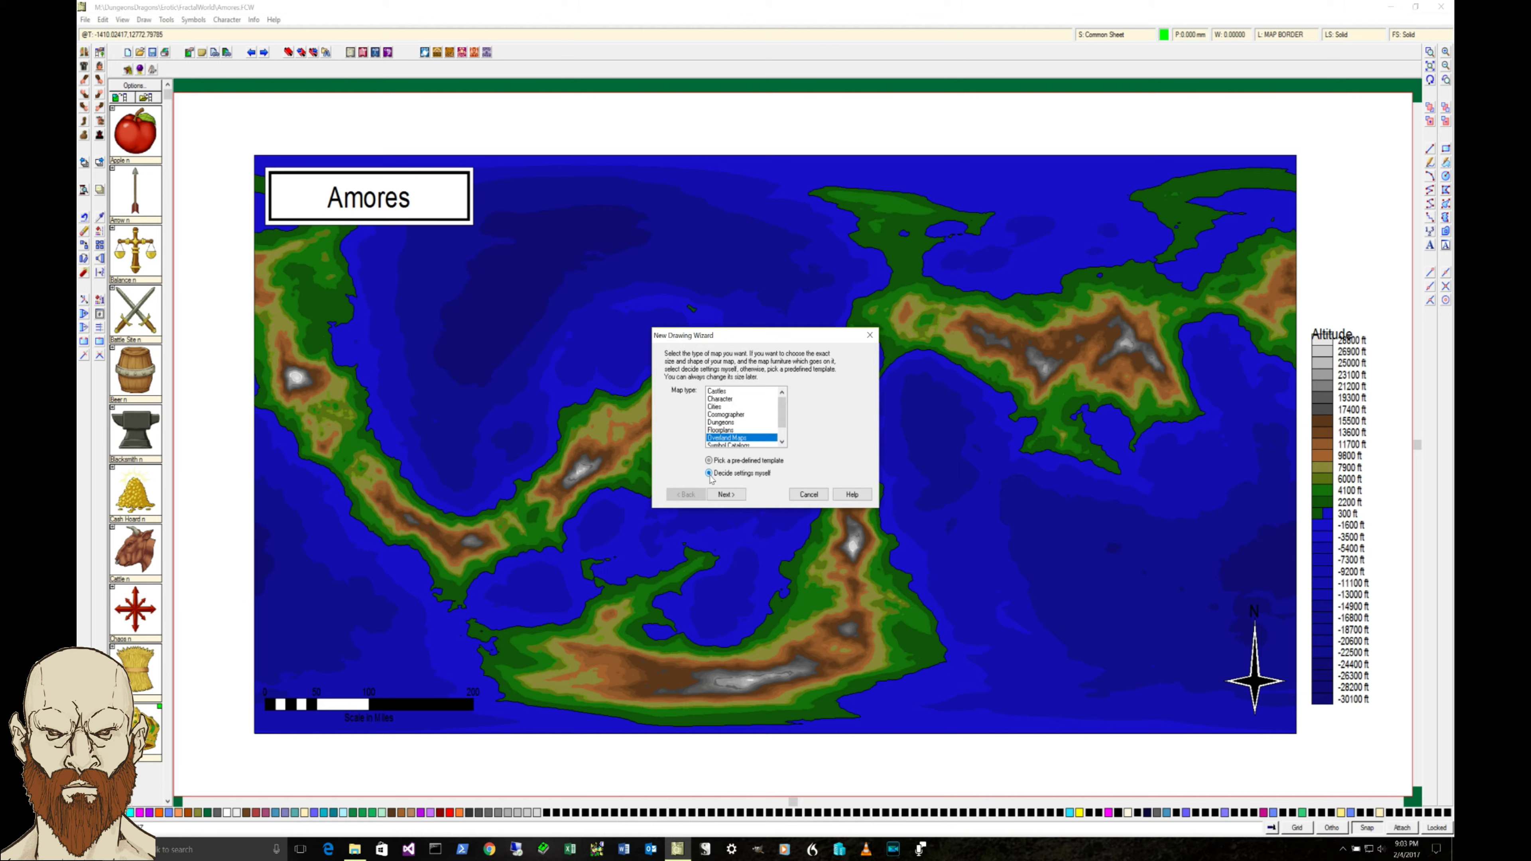
click(725, 495)
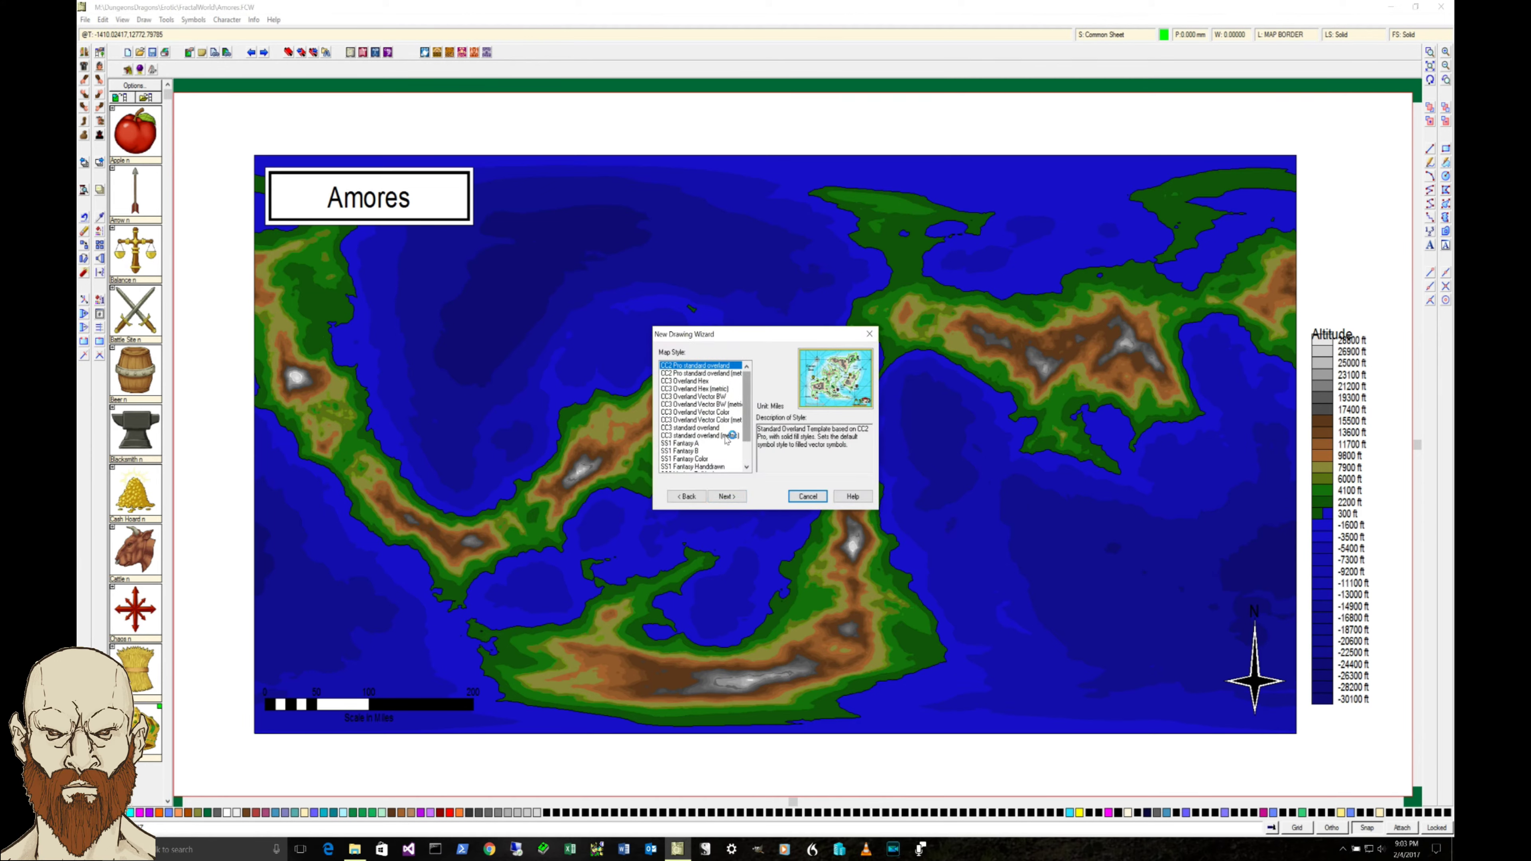
- Compare SS1 Fantasy A/B and SS3 Modern Political, then pick the CC3 standard overland style
click(680, 444)
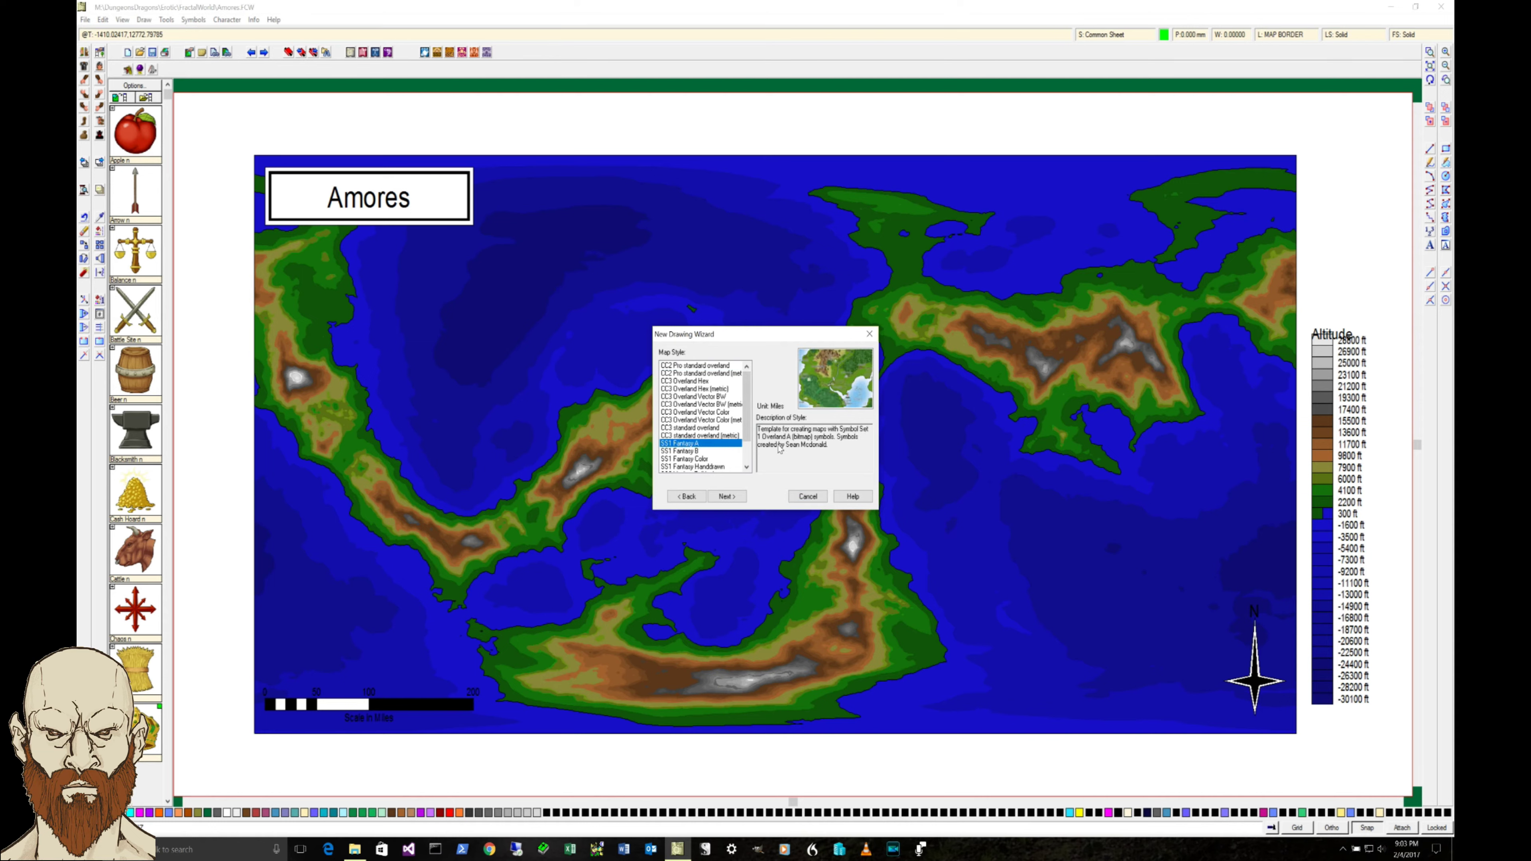
scroll(750, 453, down, 1)
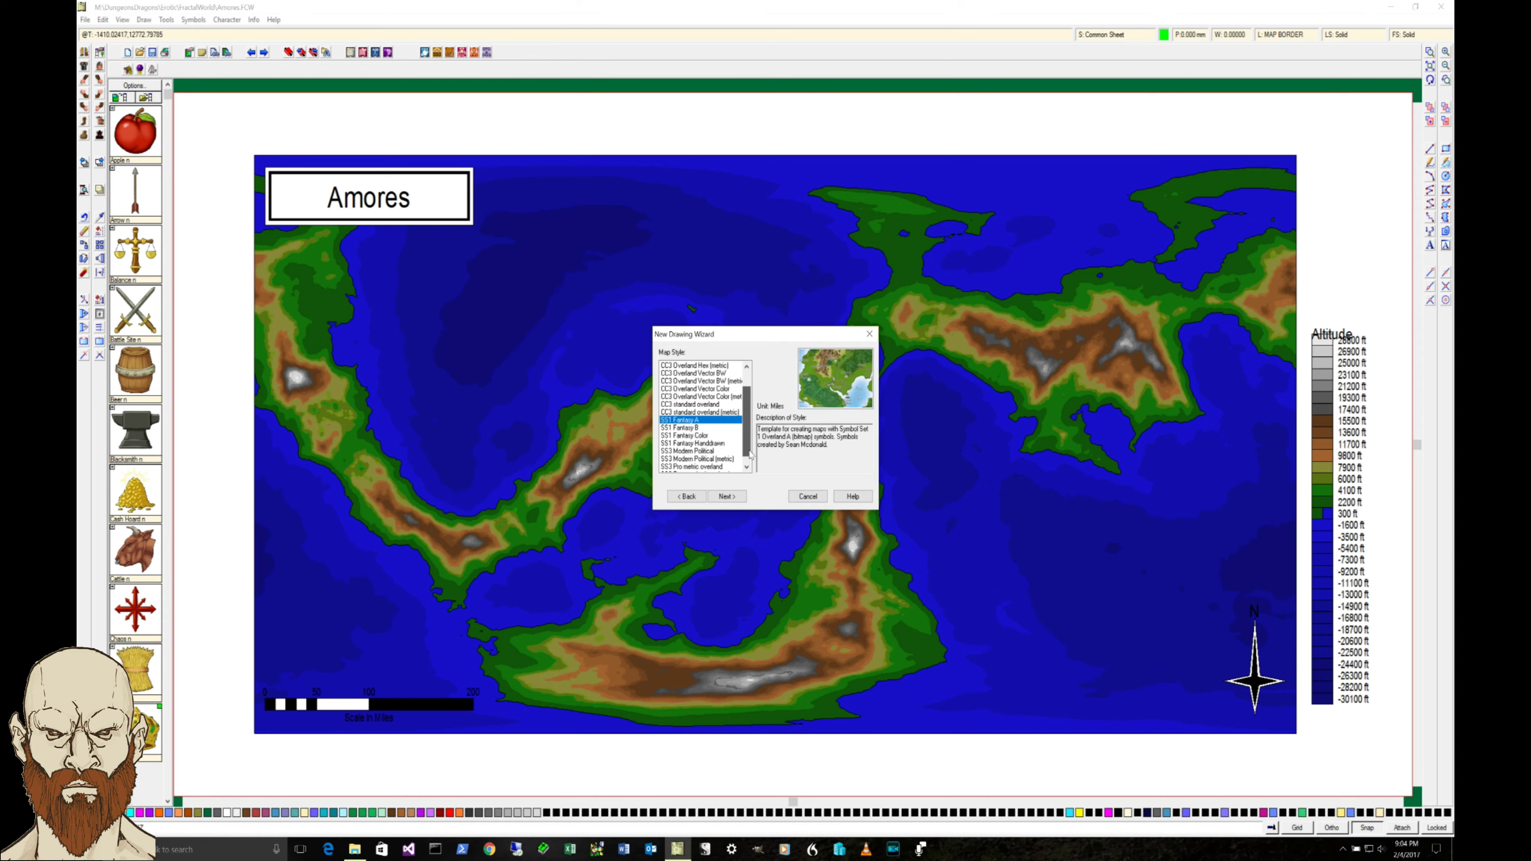
scroll(750, 453, down, 1)
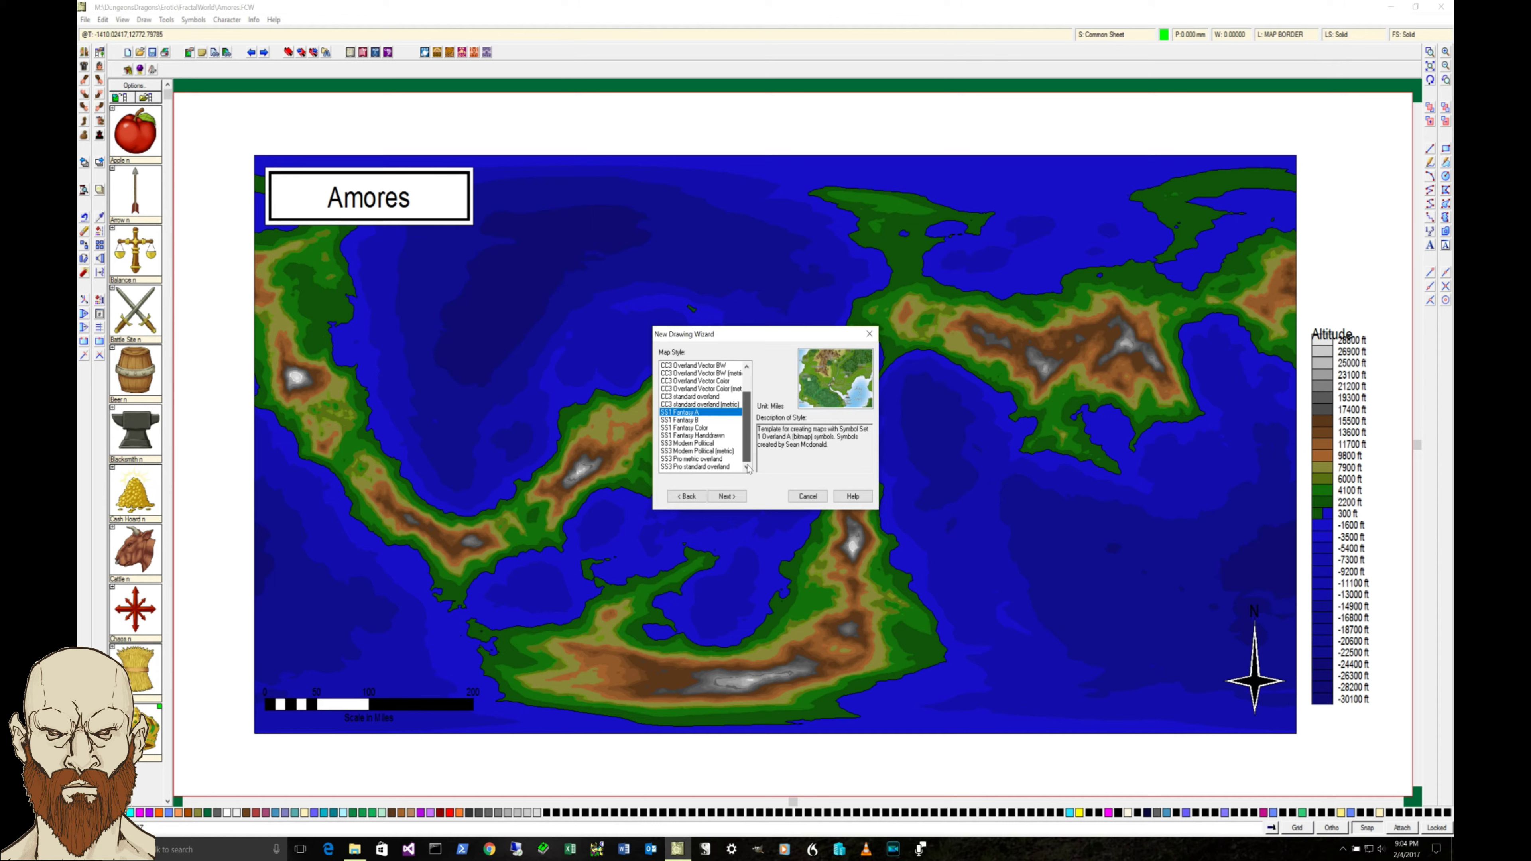
click(687, 444)
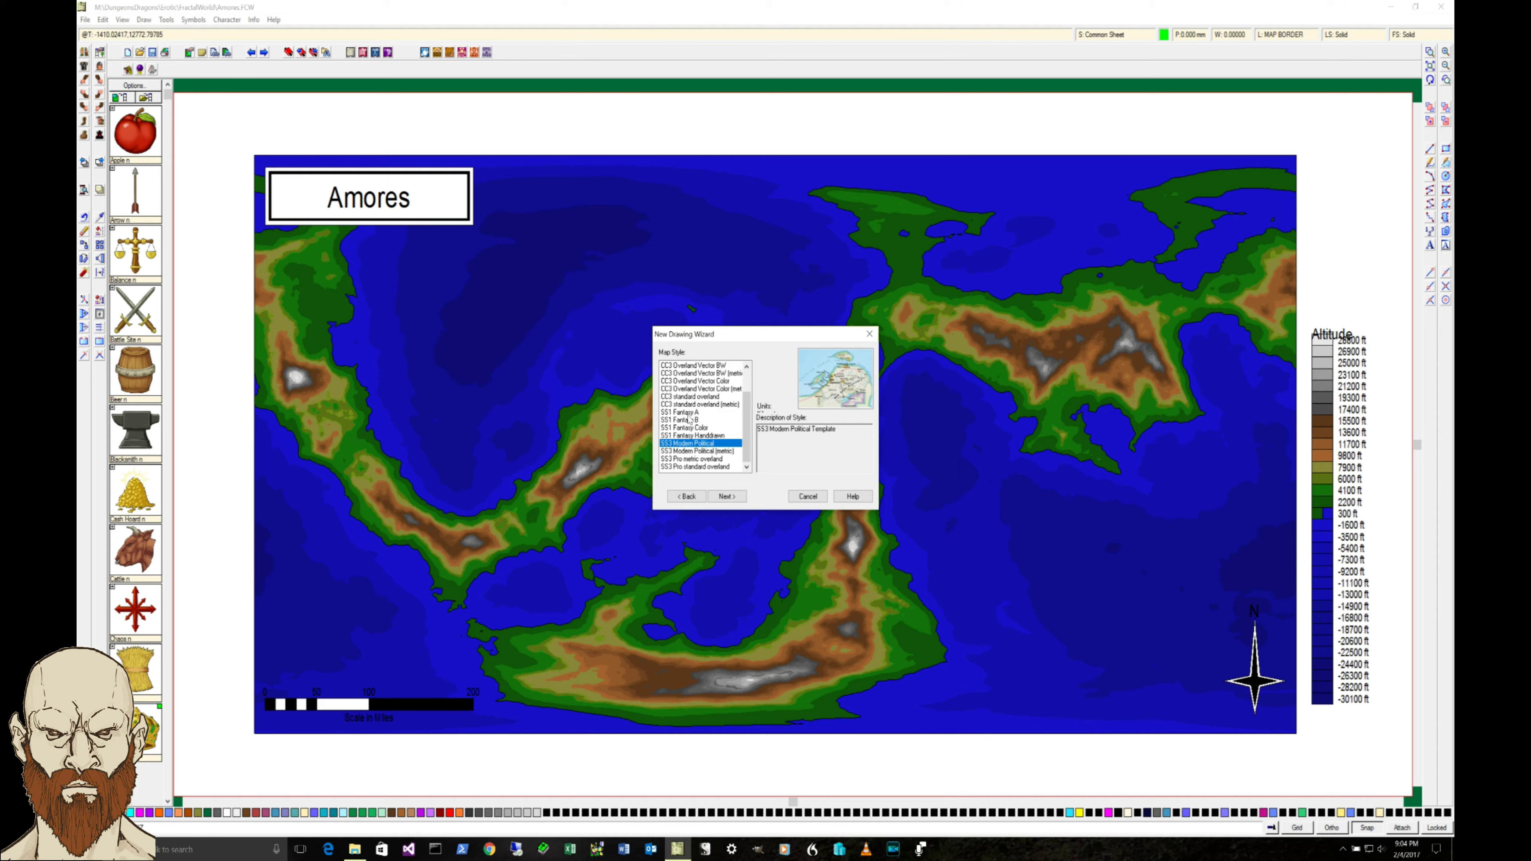
click(690, 413)
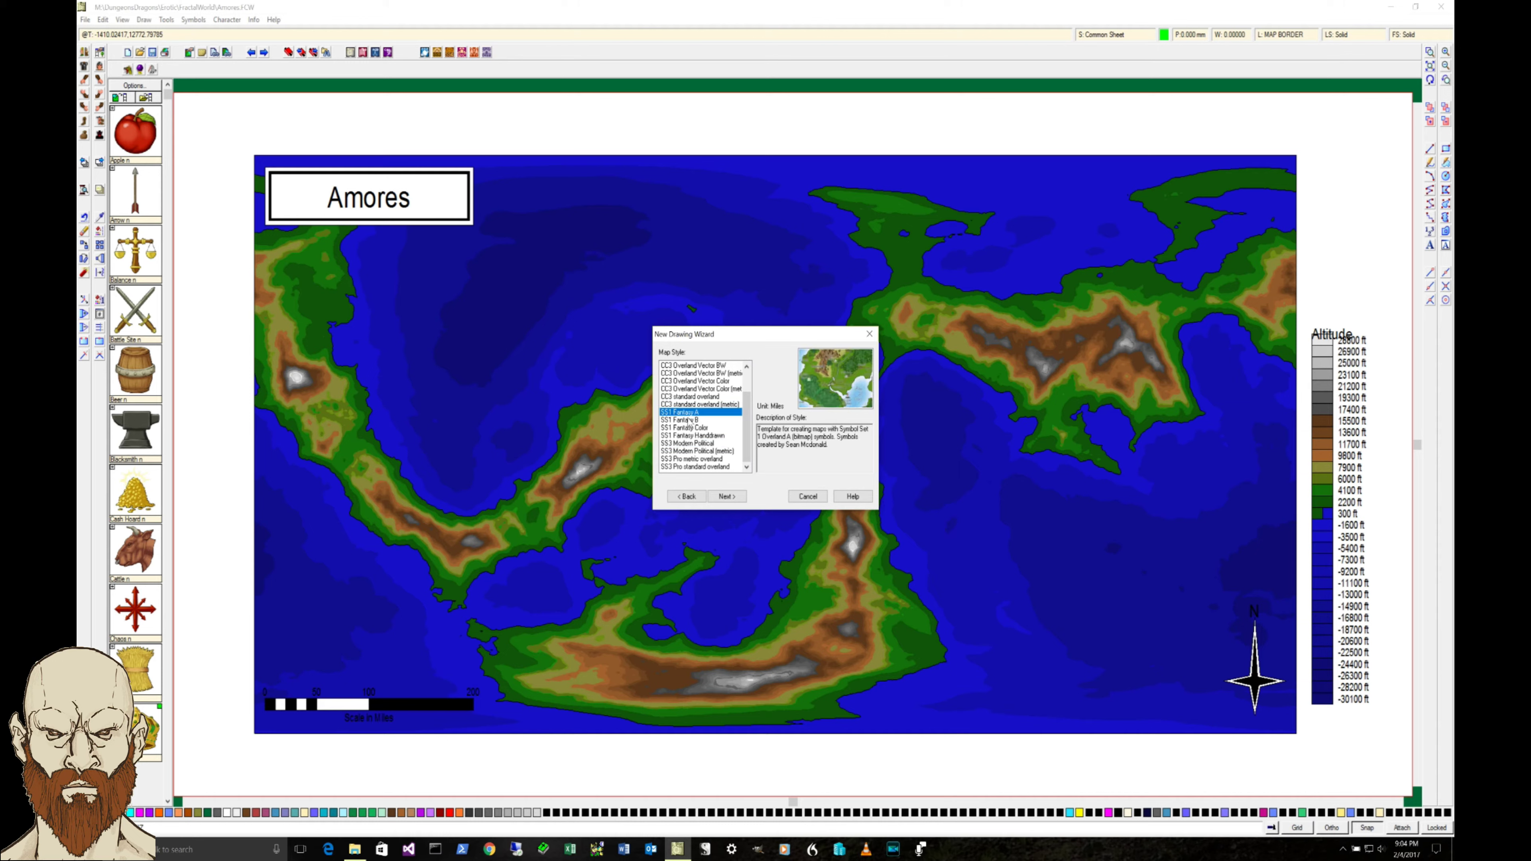
click(692, 420)
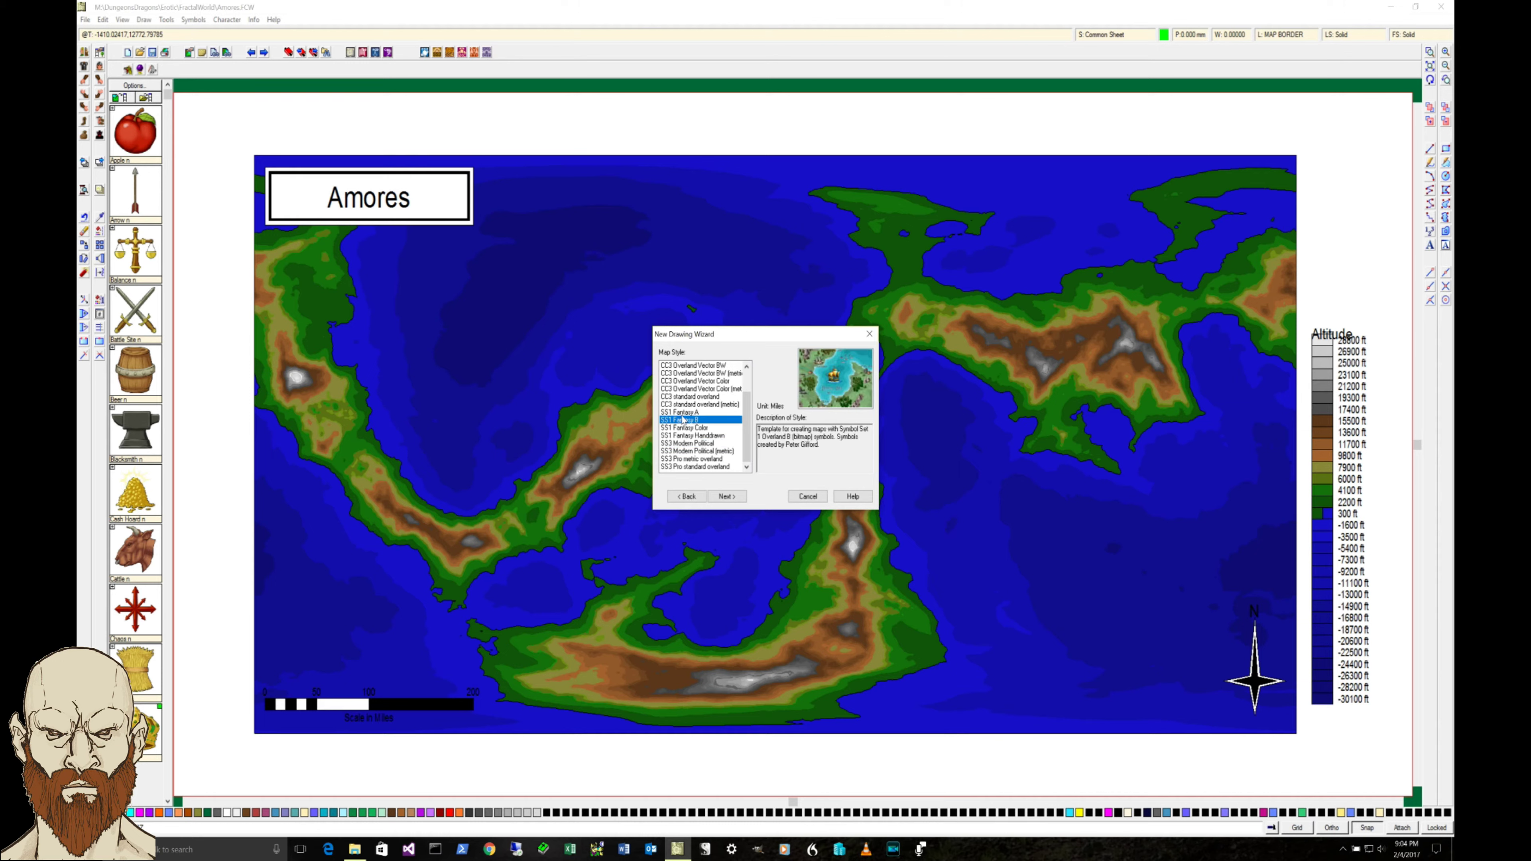
click(681, 413)
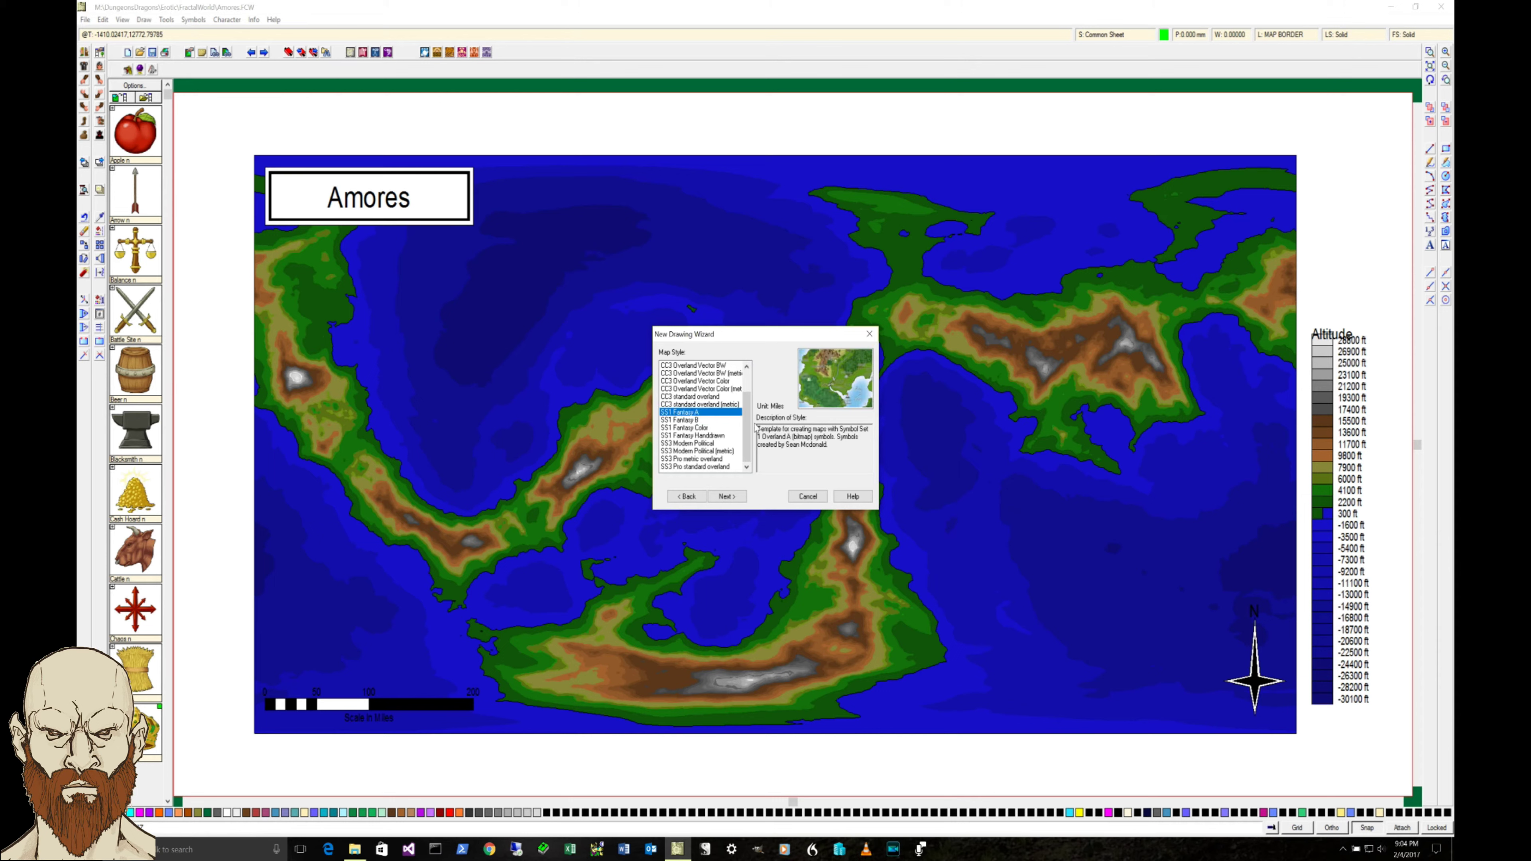
click(686, 396)
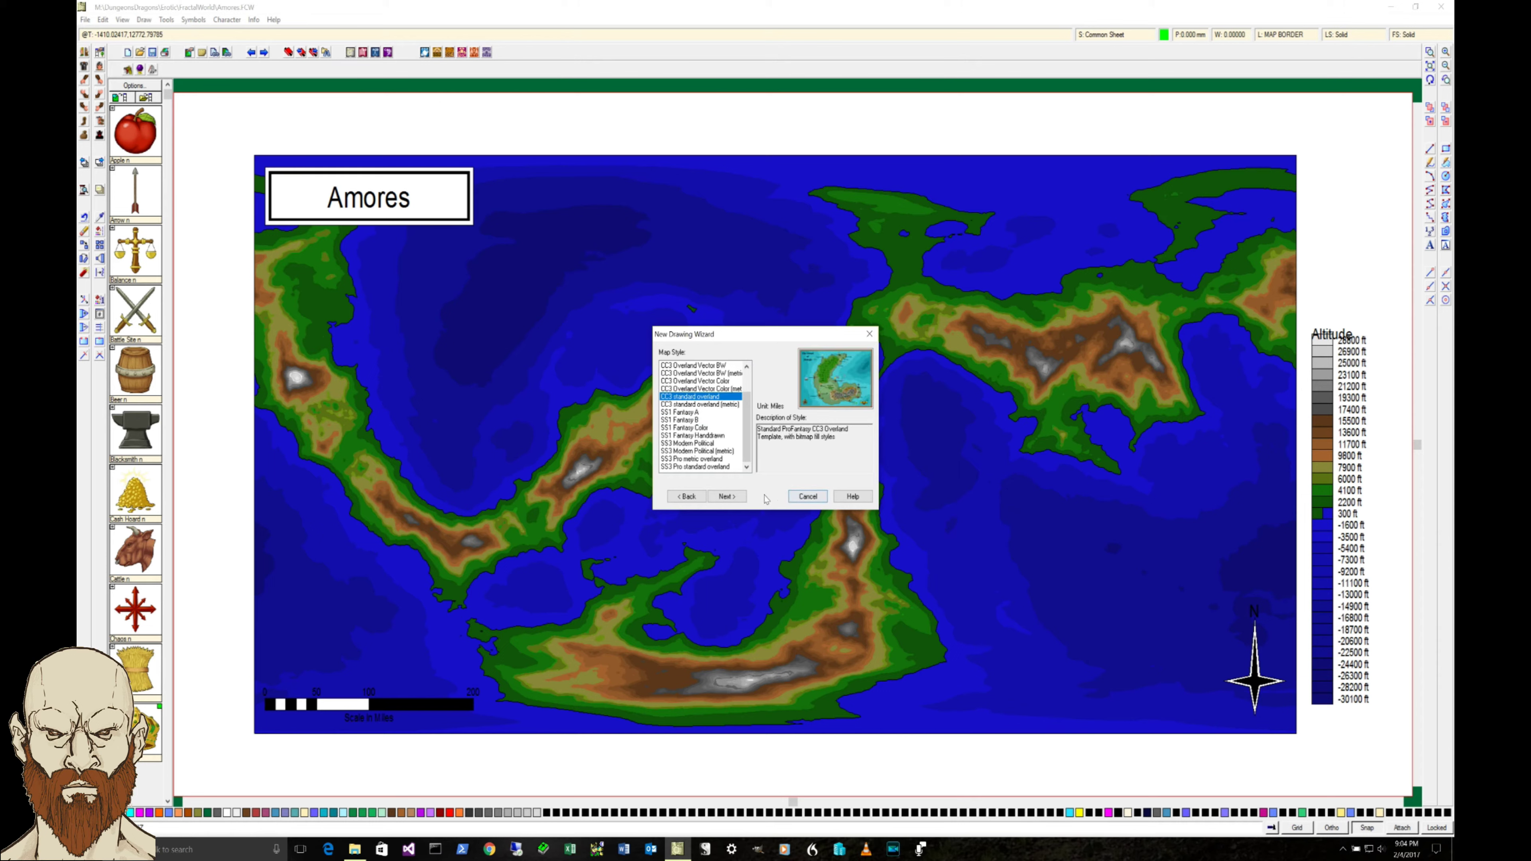
click(726, 495)
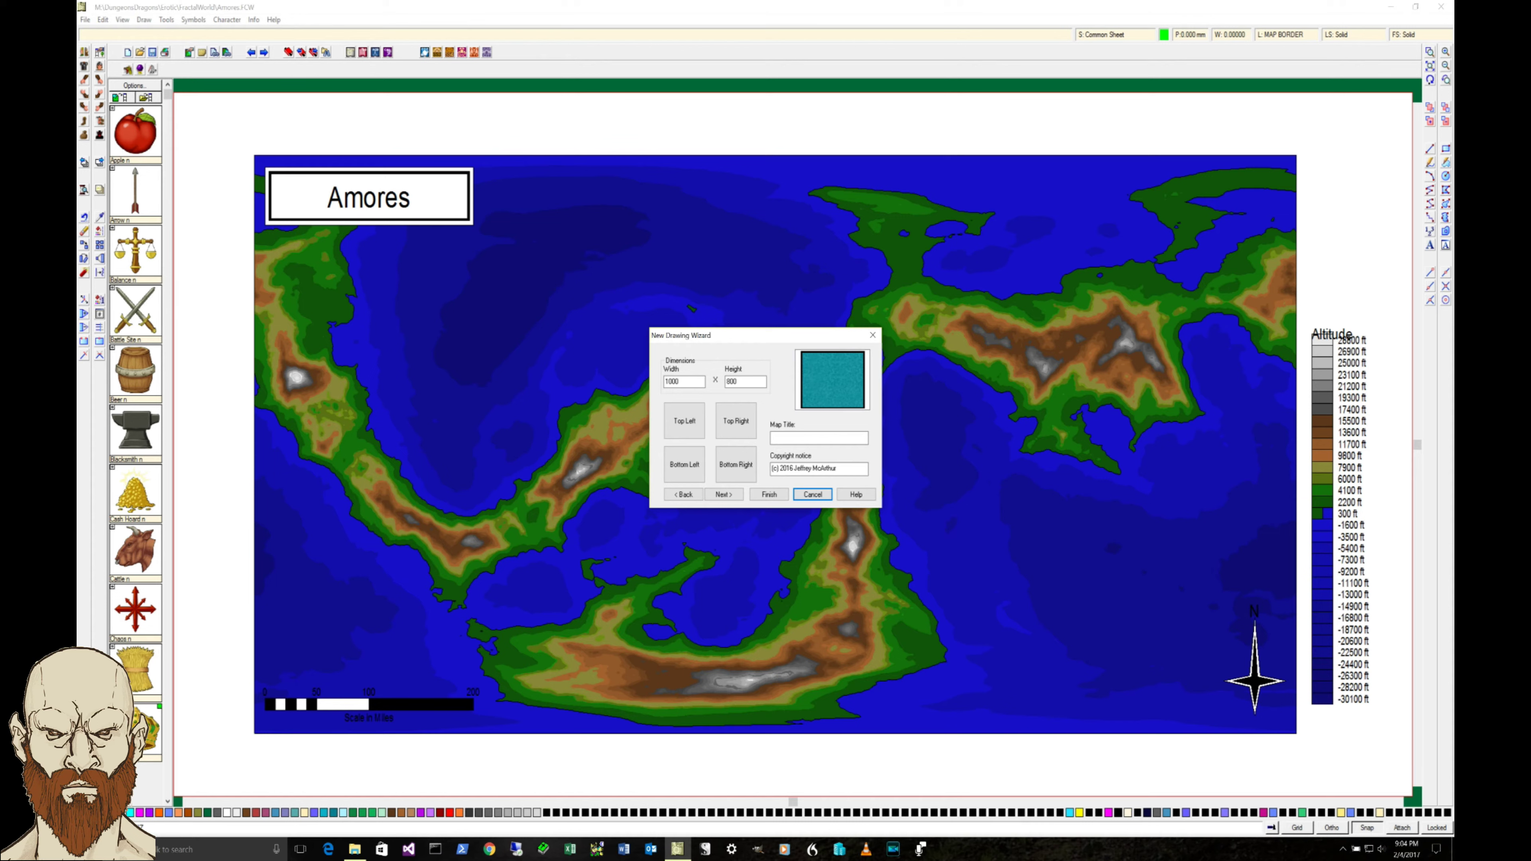
- Set the map size to 200 by 250 and change the copyright year to 2017
double_click(683, 381)
text(2)
key(Tab)
text(2)
click(793, 469)
key(BackSpace)
text(7)
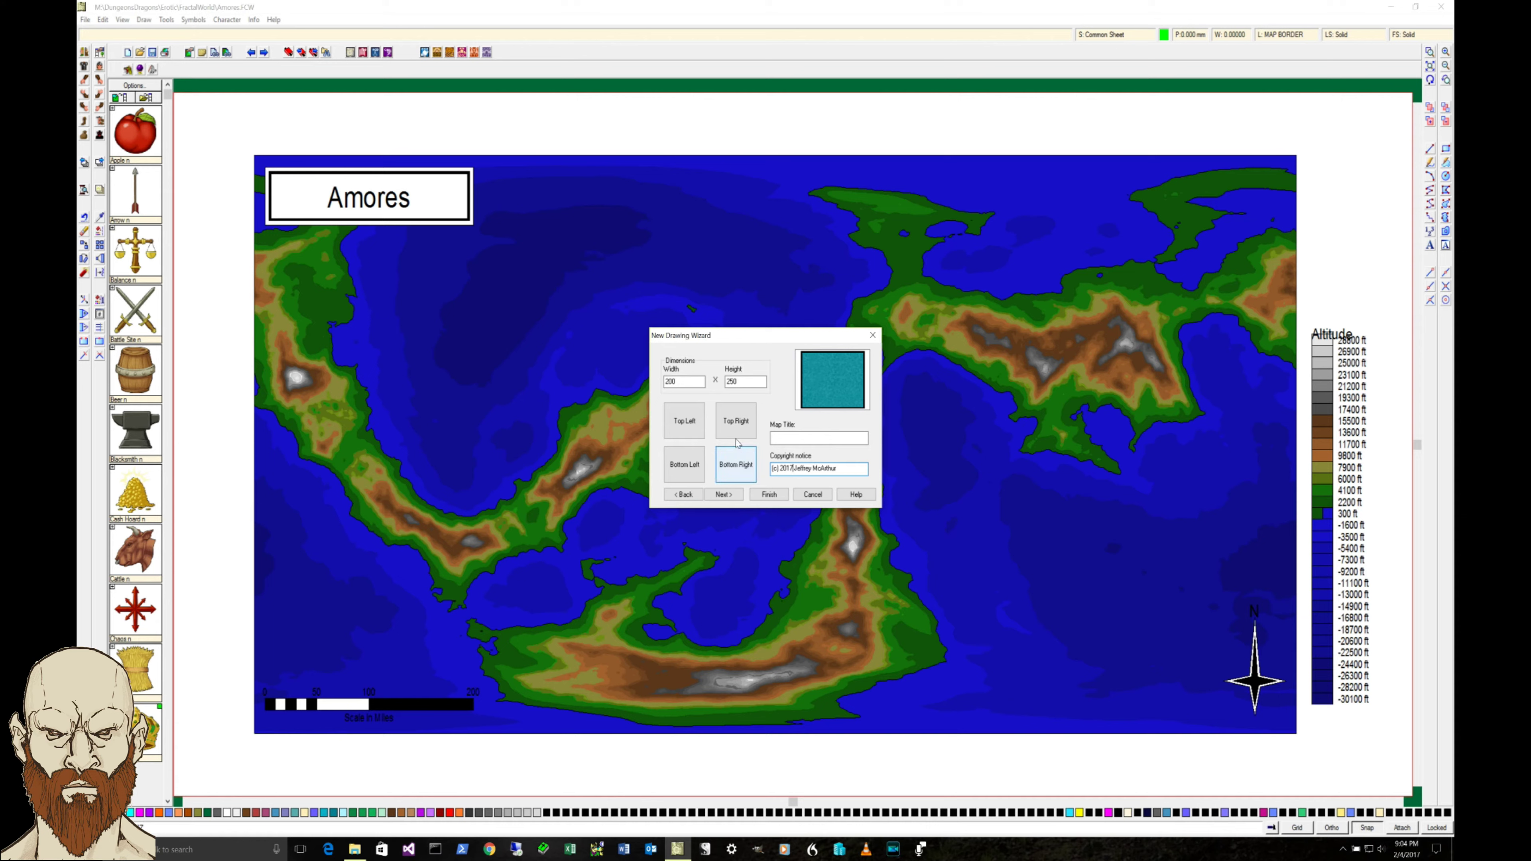
- Place the Scale Bar bottom left and Compass Rose 2 top right
click(685, 472)
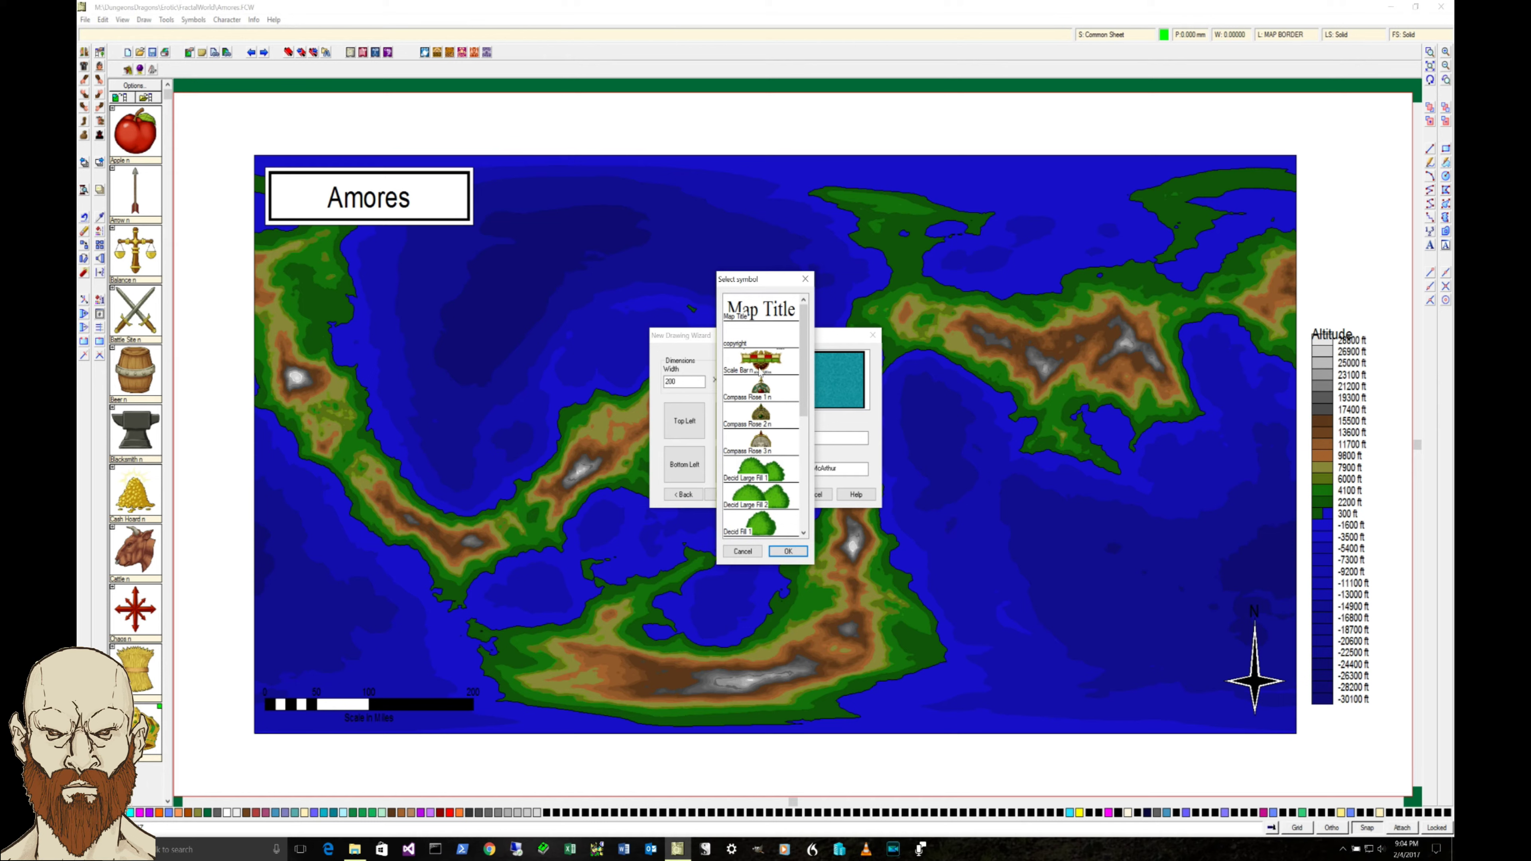
click(758, 366)
click(788, 552)
click(736, 421)
click(764, 390)
click(766, 422)
click(787, 551)
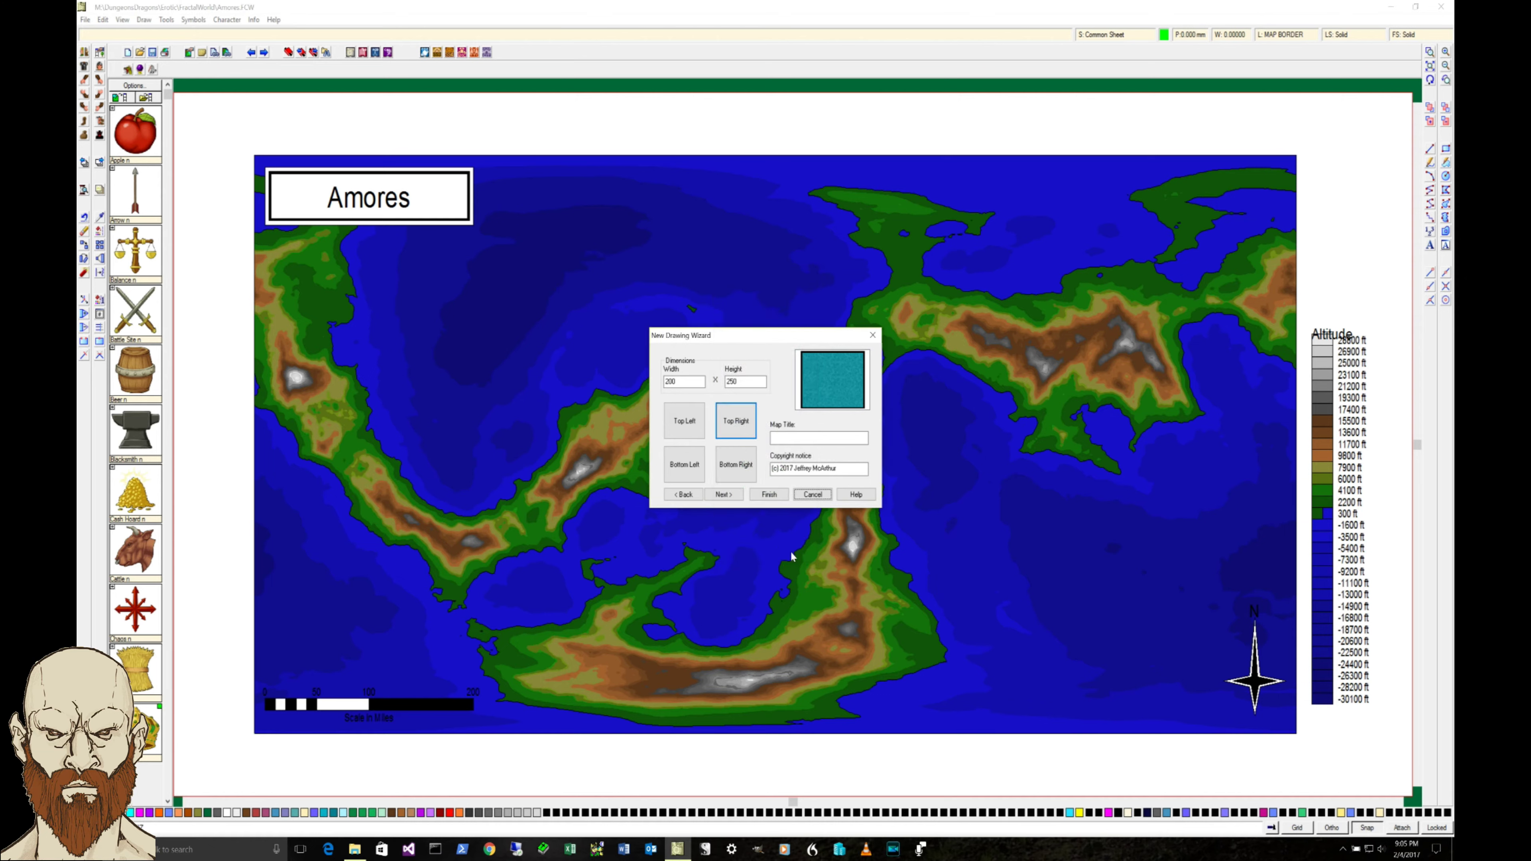
click(724, 495)
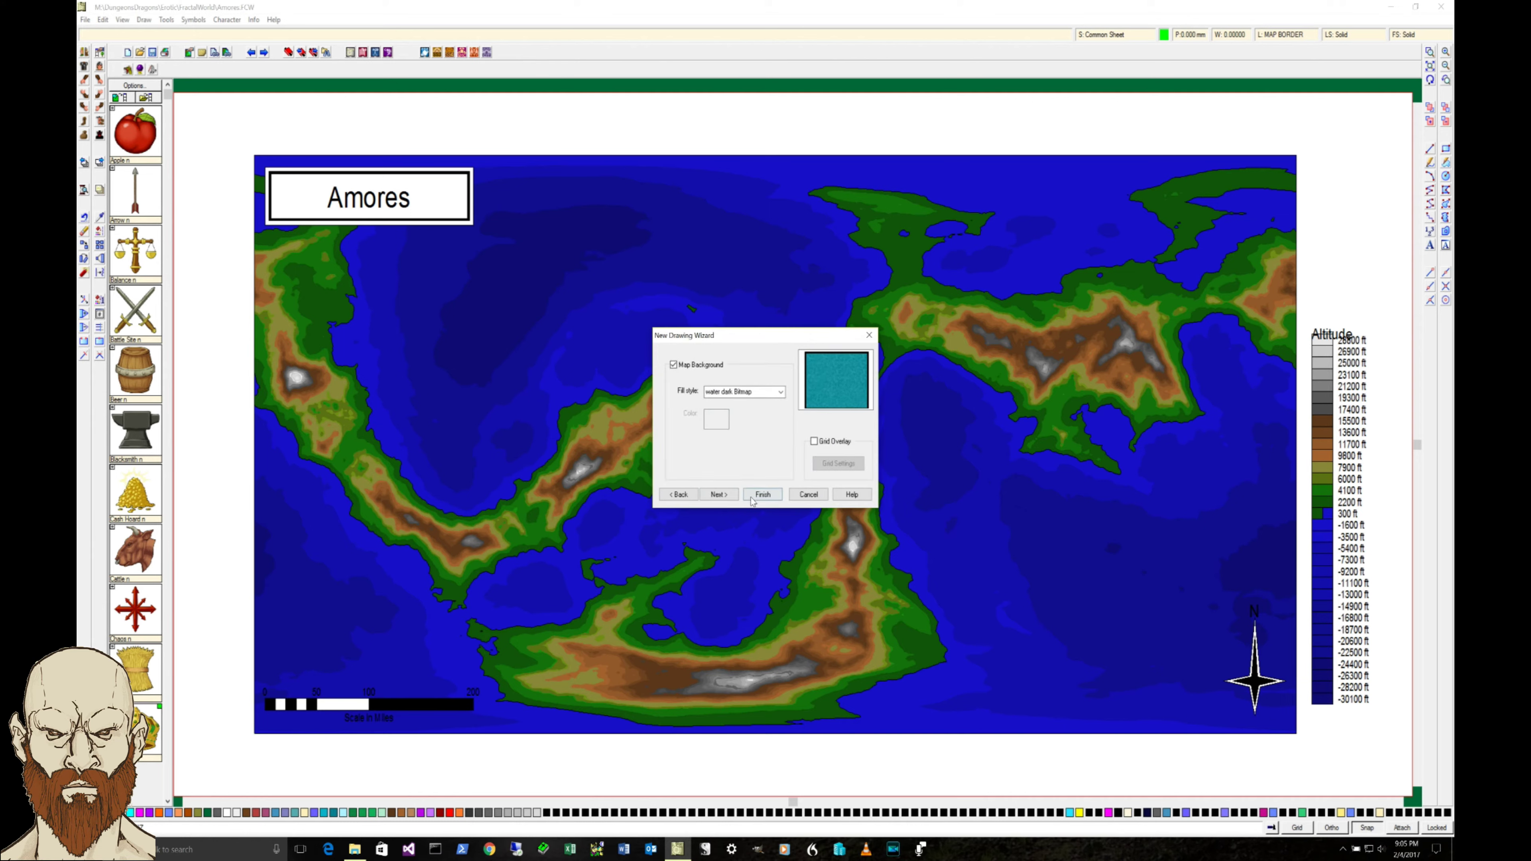
- Finish the wizard and browse the save dialog to Videos > 2017 > 201702
click(723, 495)
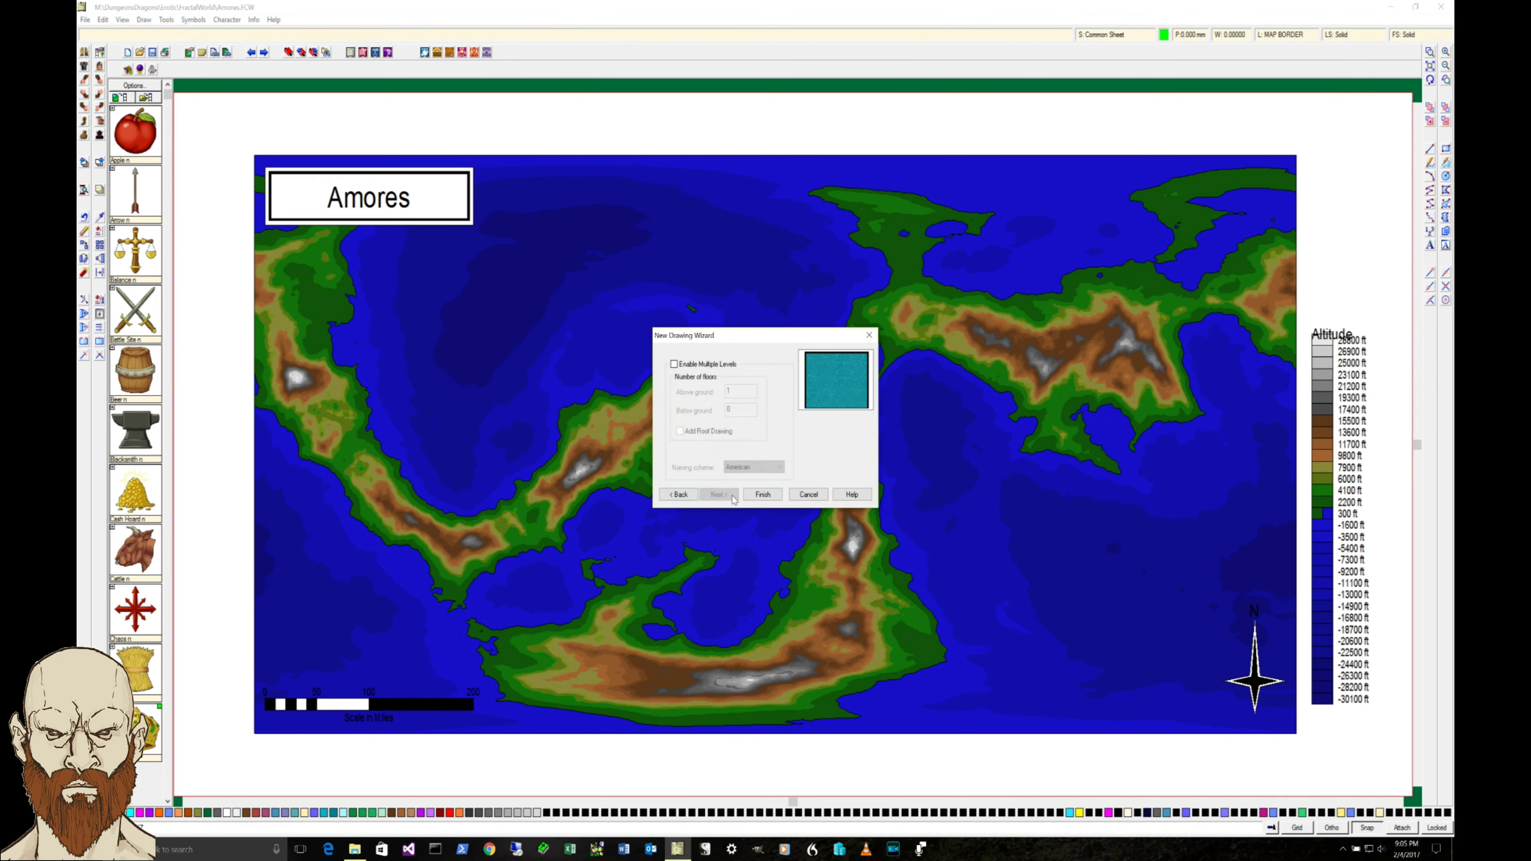
click(762, 495)
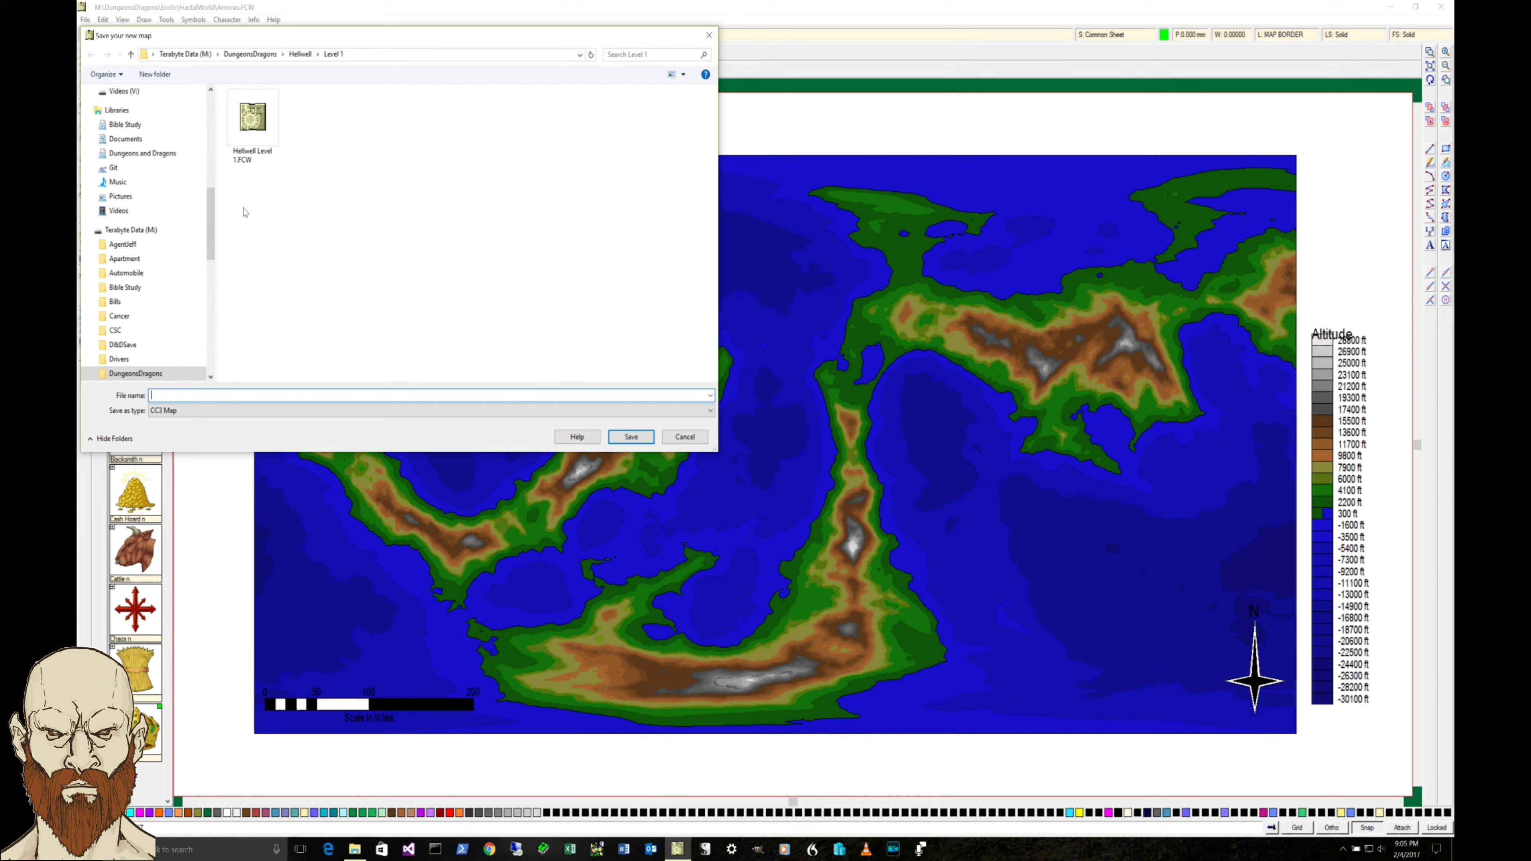
mouse_move(212, 237)
mouse_down()
mouse_move(212, 272)
mouse_move(212, 237)
mouse_up()
scroll(212, 358, down, 10)
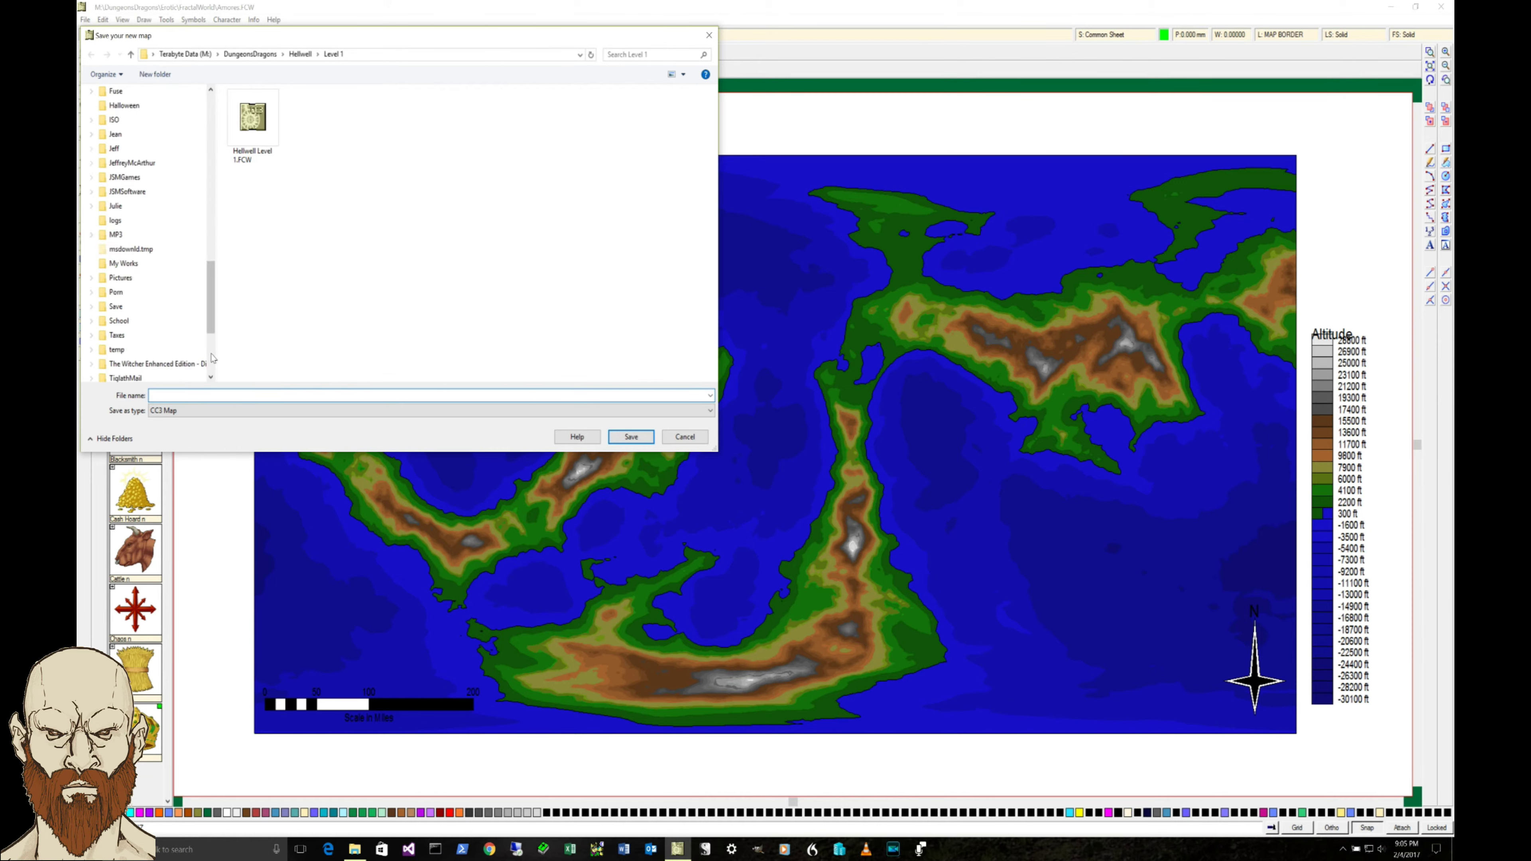
click(118, 325)
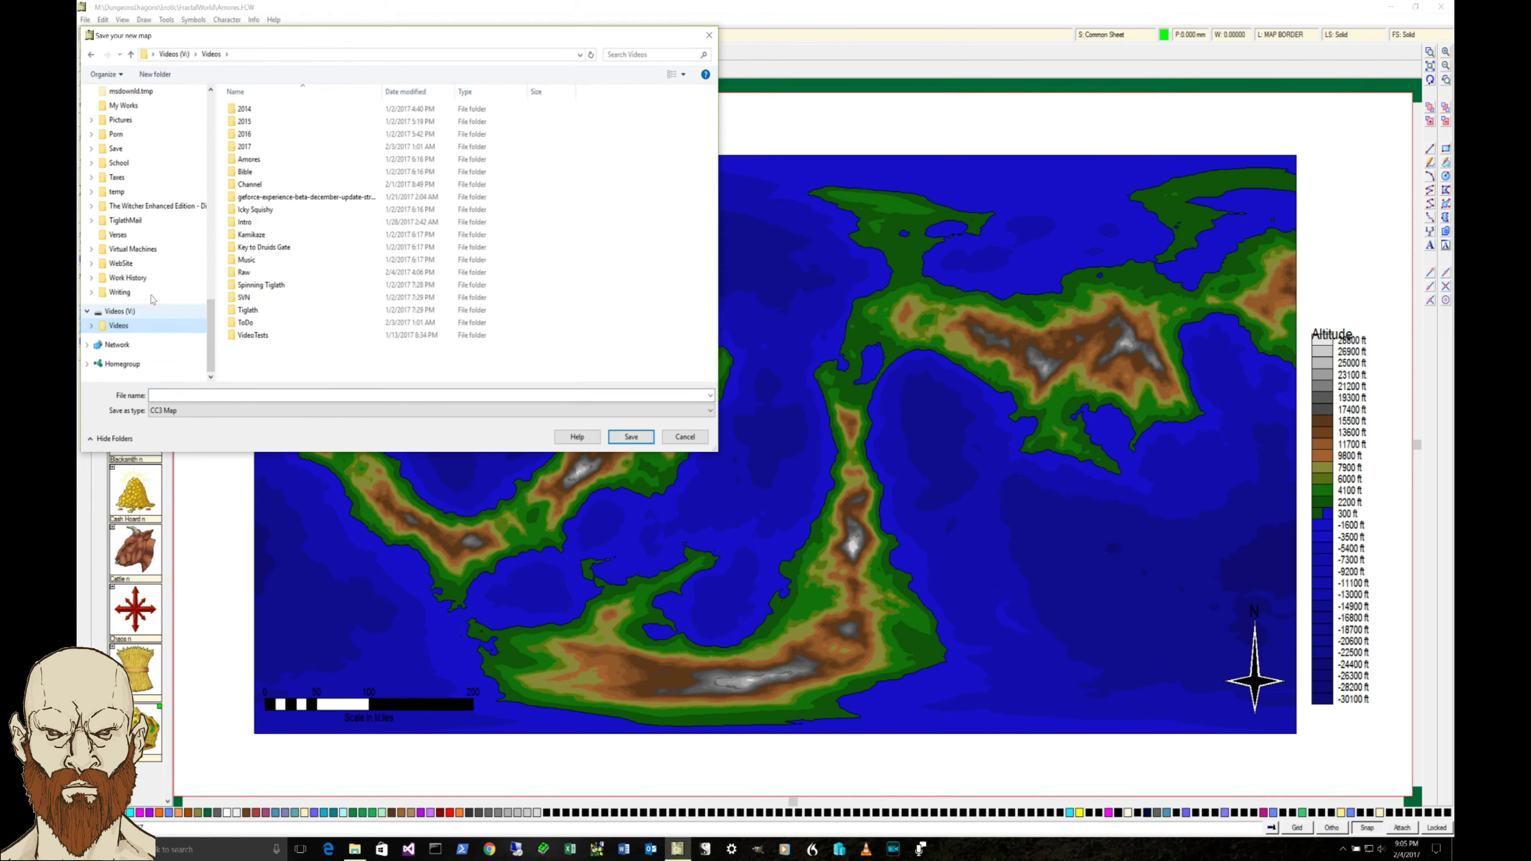
double_click(244, 147)
click(257, 135)
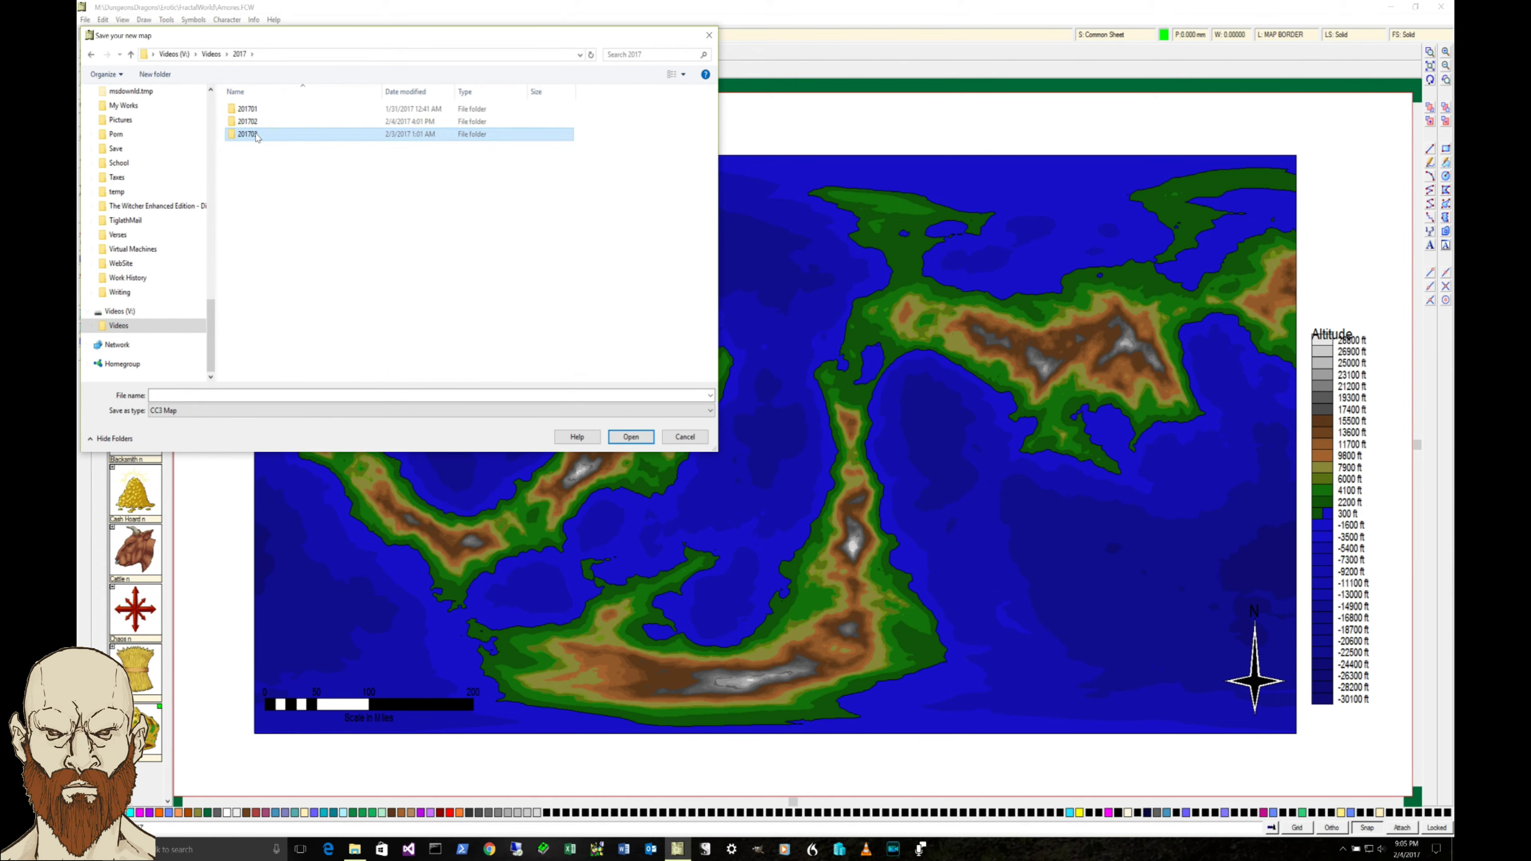
double_click(247, 121)
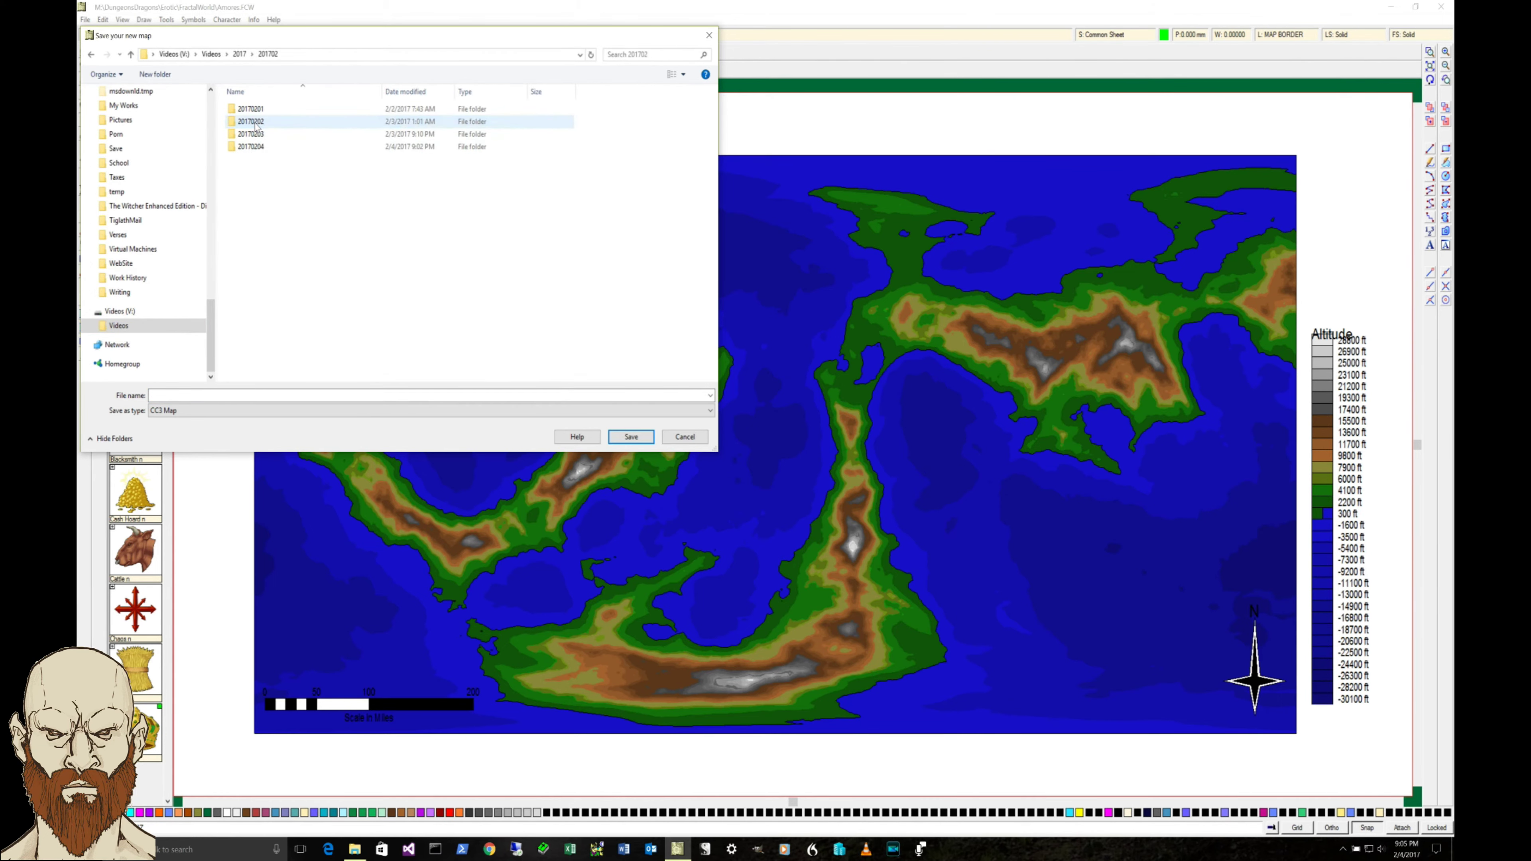
- Open the 20170204 > Campaign Map folder and save the map as 'Campaign Map'
click(264, 148)
double_click(264, 148)
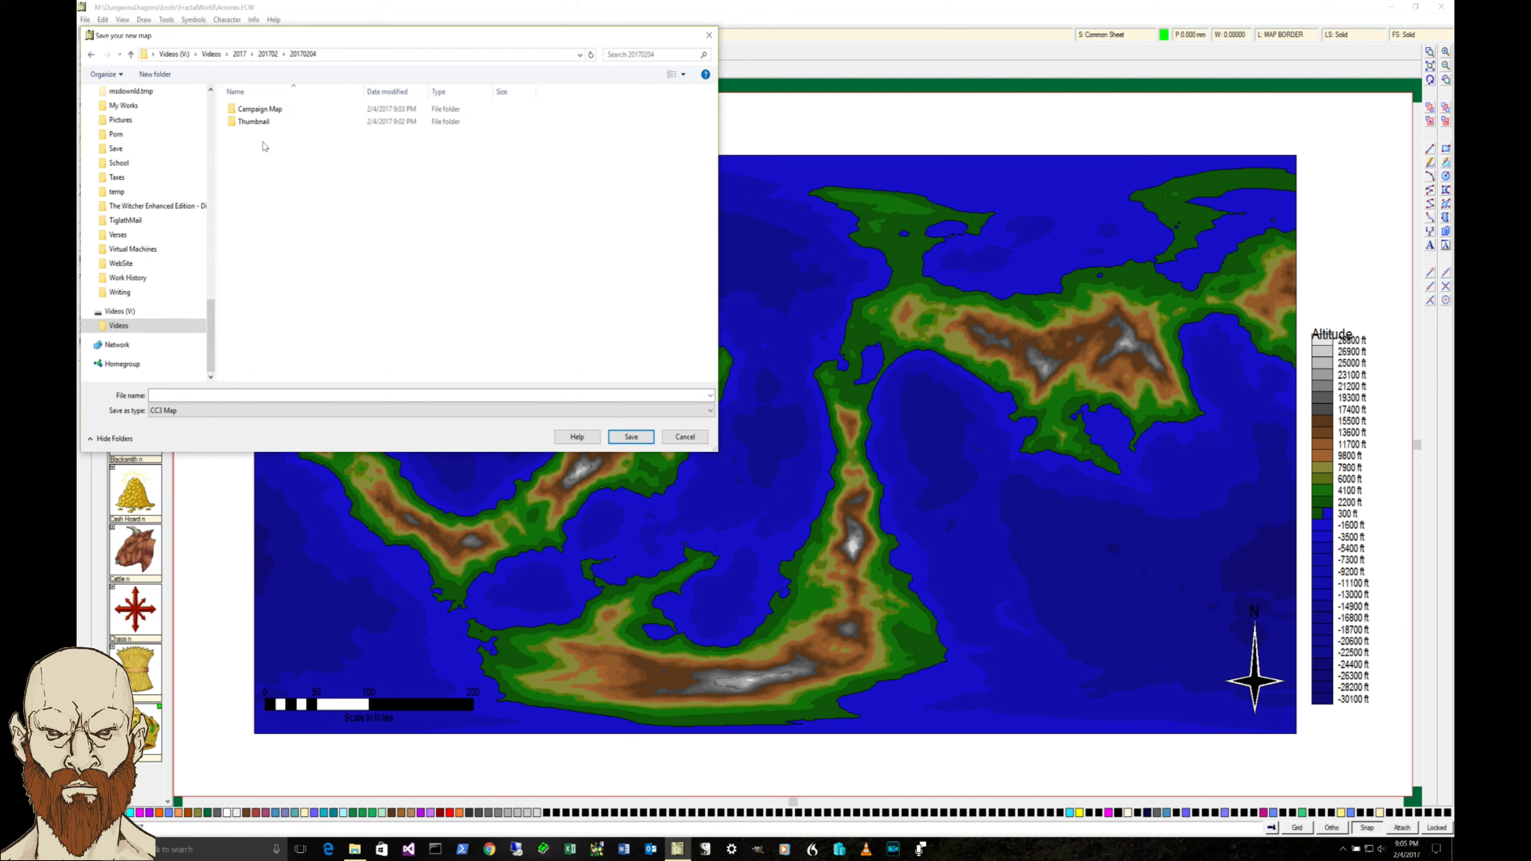
click(263, 110)
double_click(263, 110)
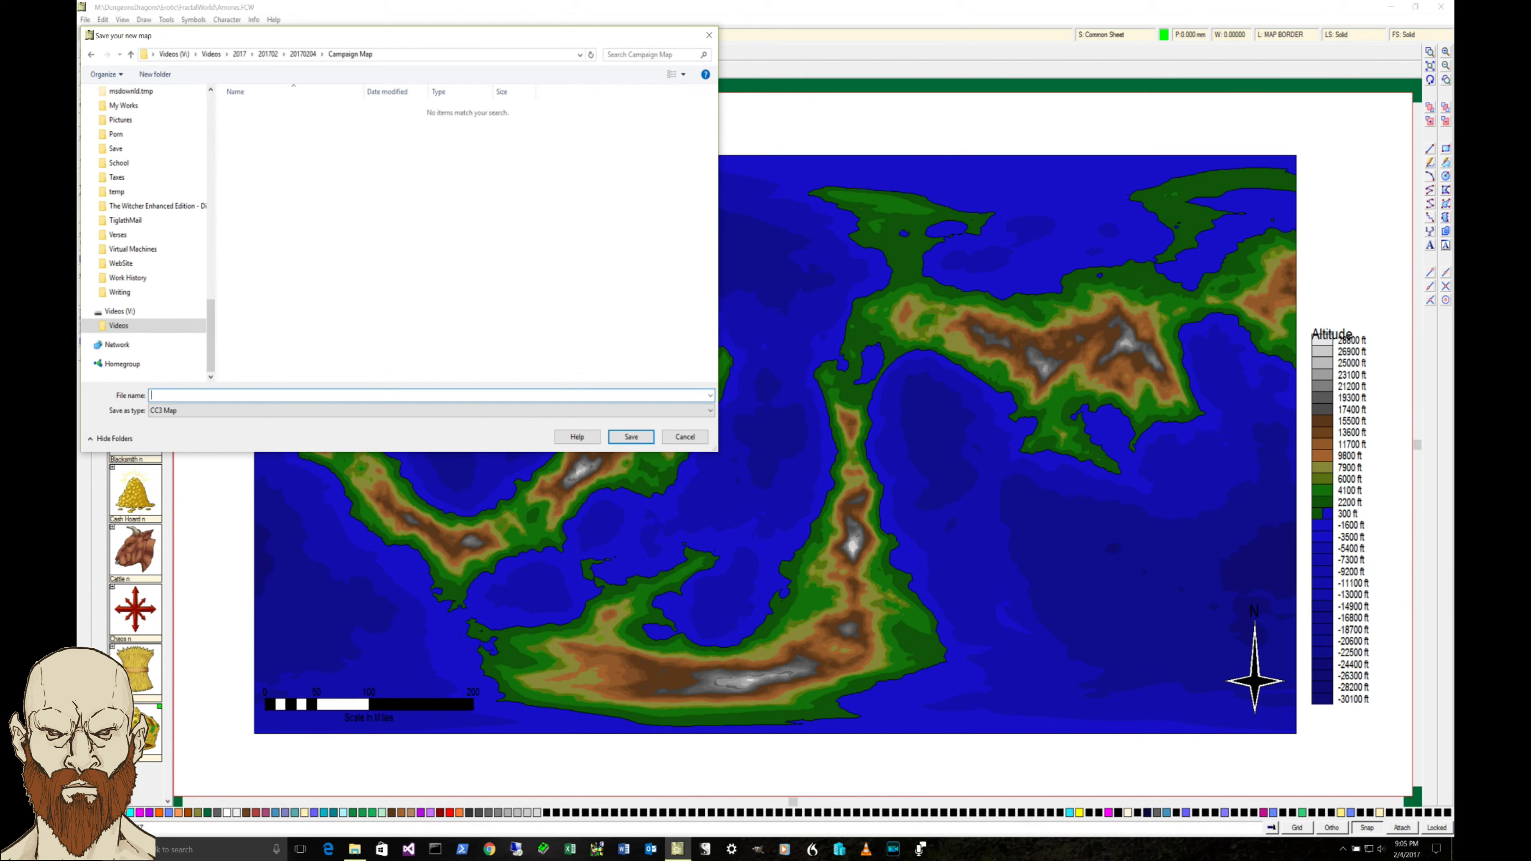
text(Campaign Map)
key(Return)
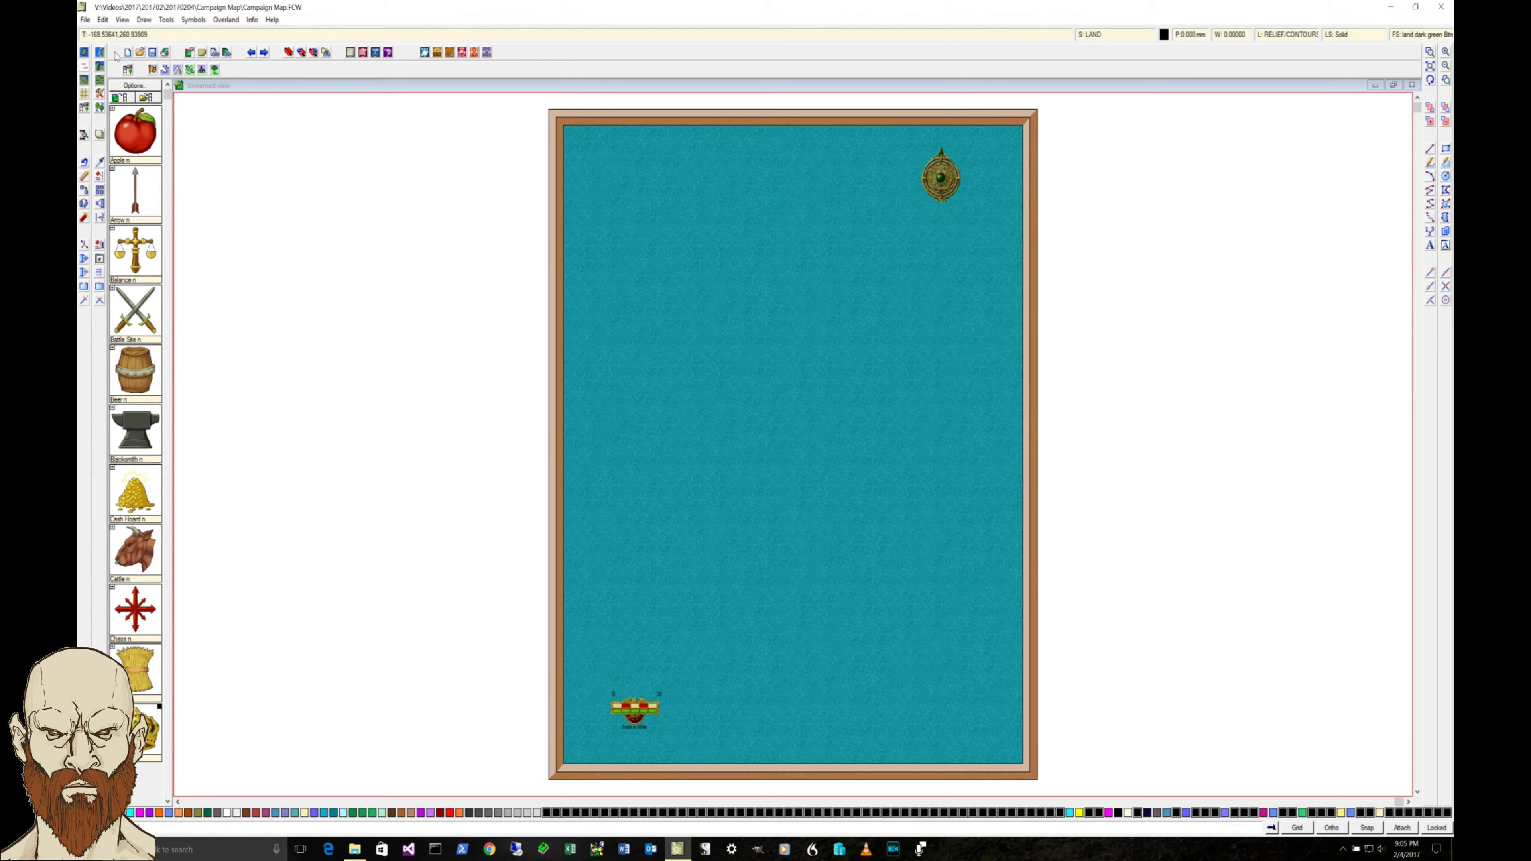
- Look through the Edit menu, then open Draw > Insert File on the Campaign Map folder
click(86, 20)
mouse_move(104, 25)
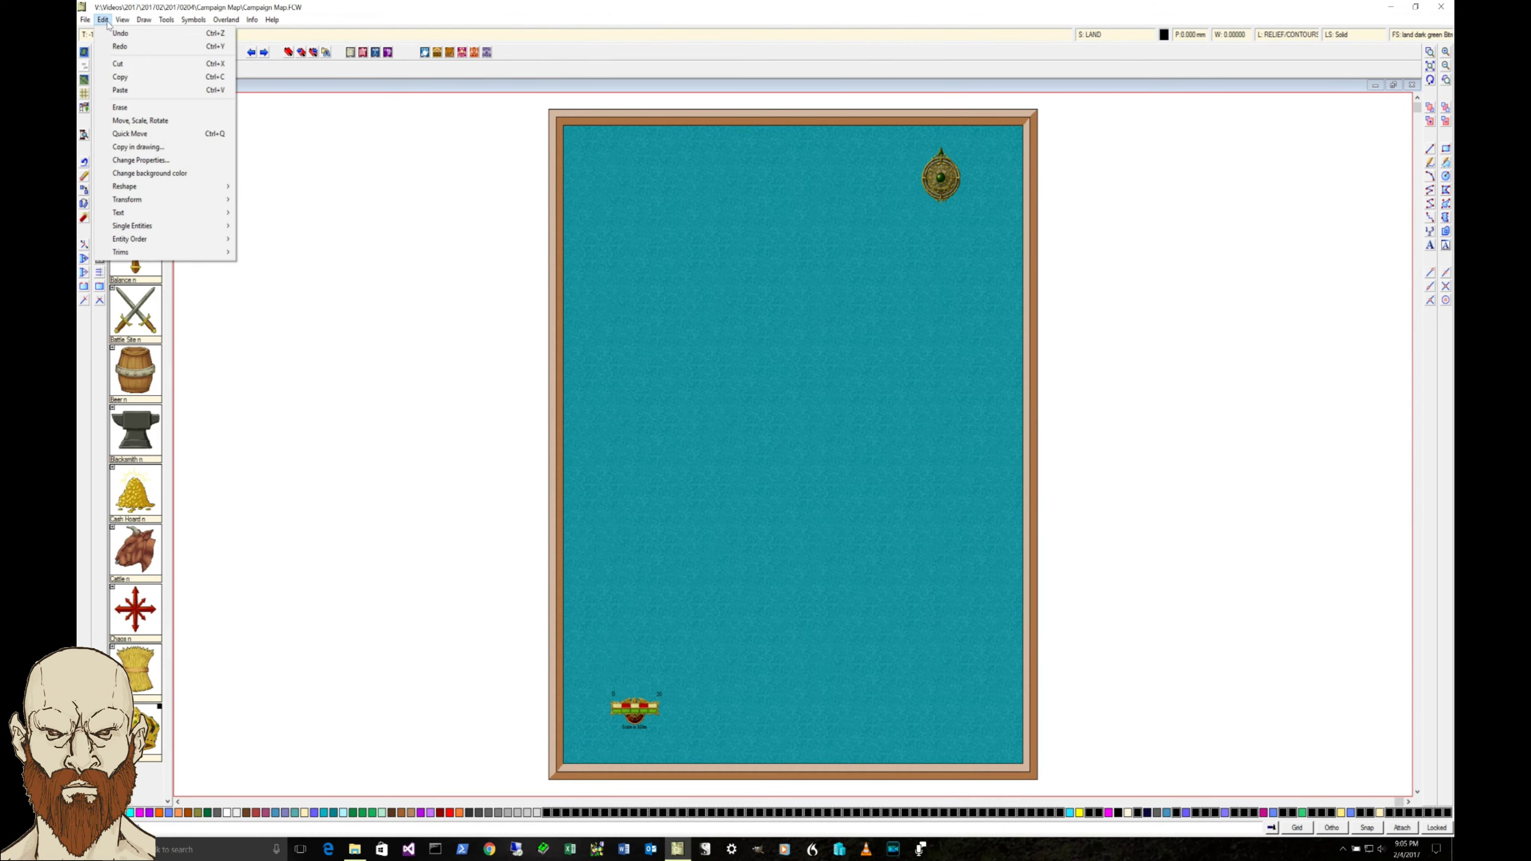
mouse_move(141, 216)
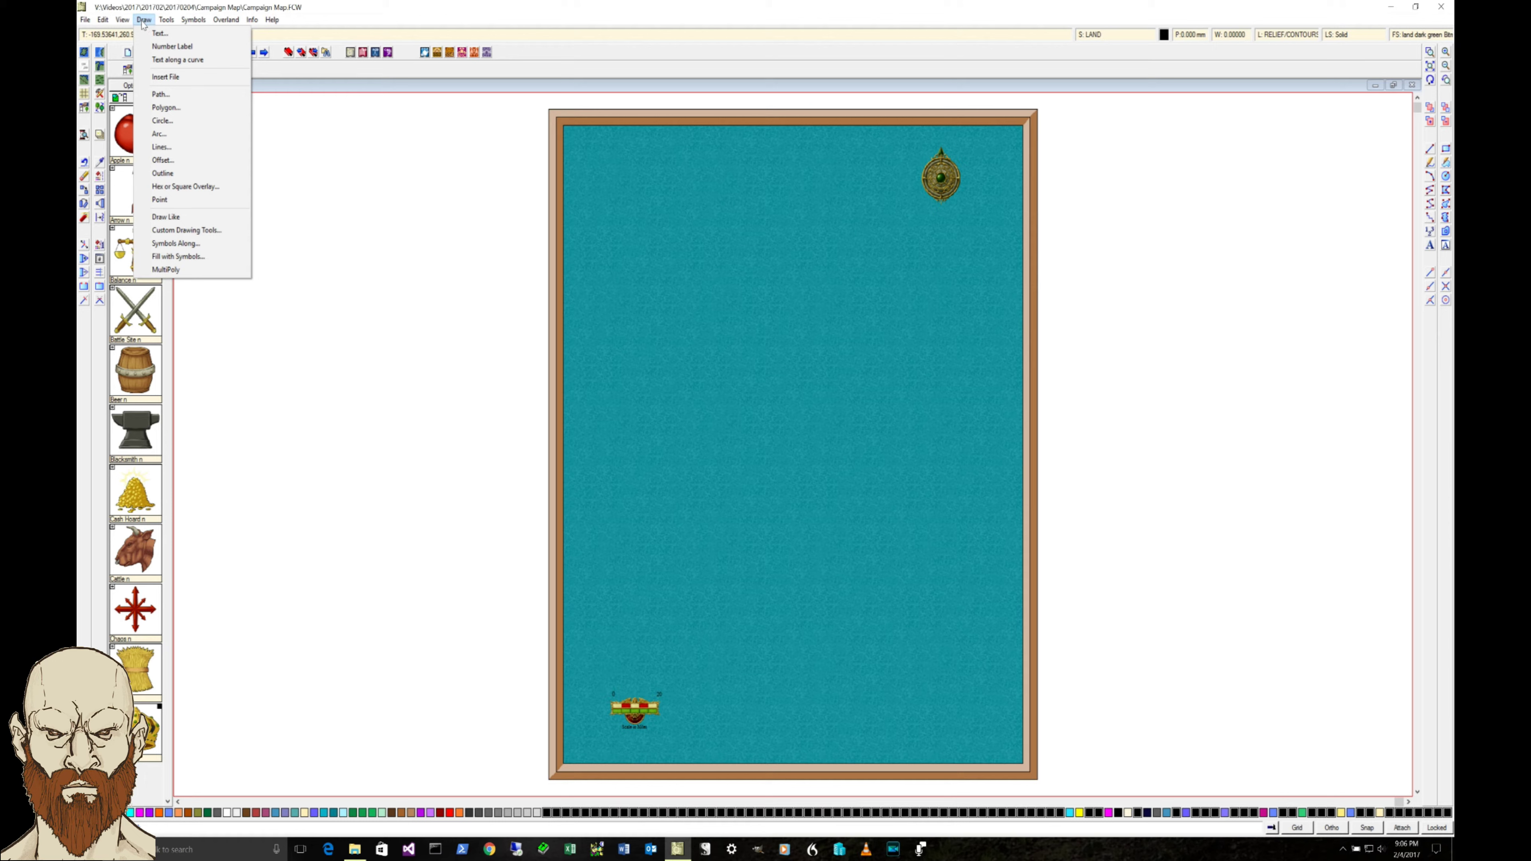
click(176, 78)
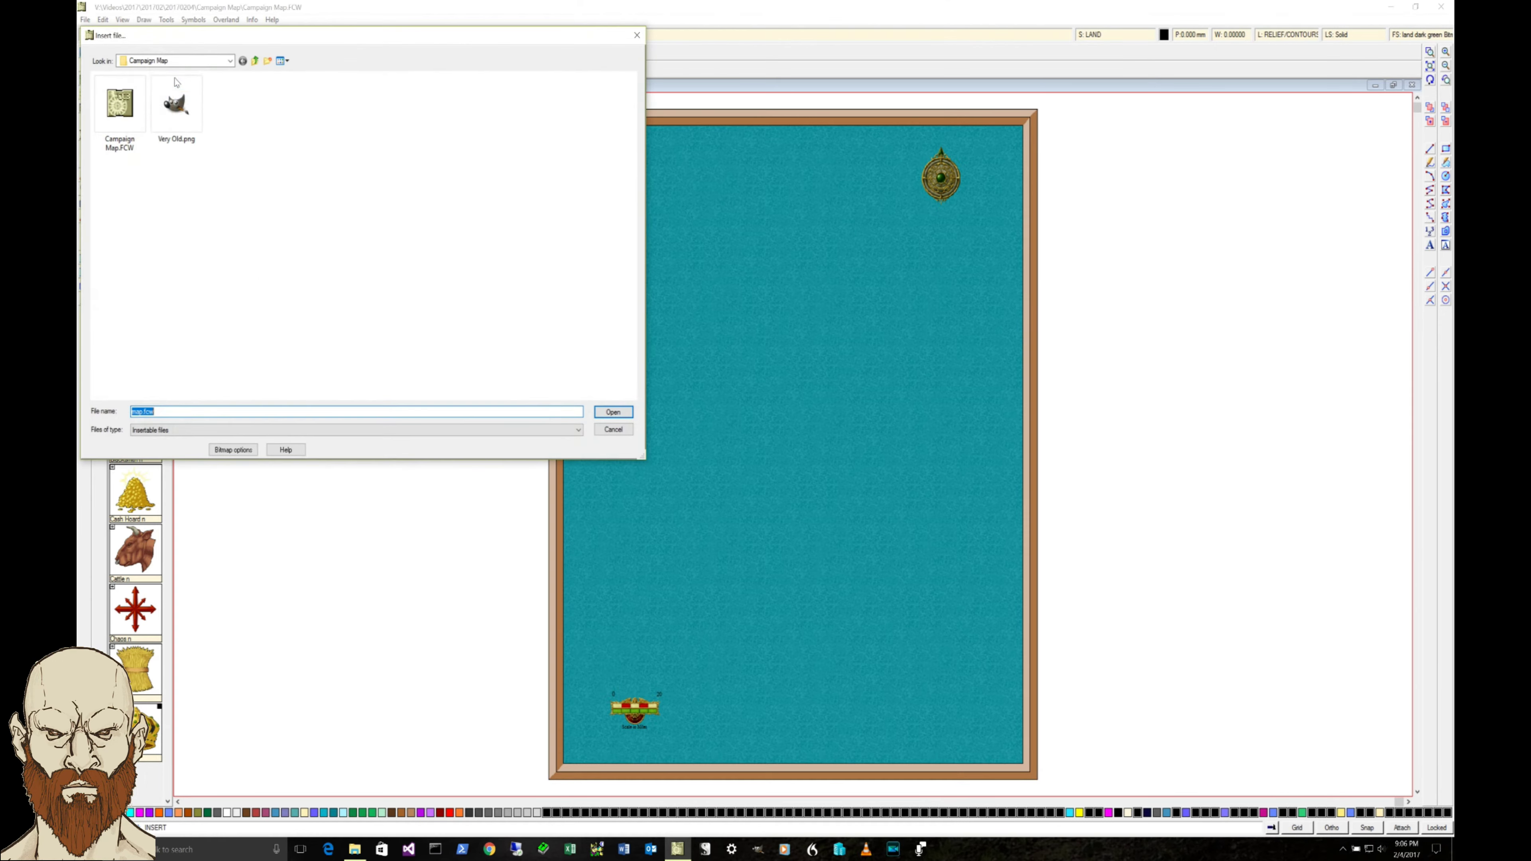
- Cancel the insert, create a current layer named SCAN, and reopen Draw > Insert File
click(614, 429)
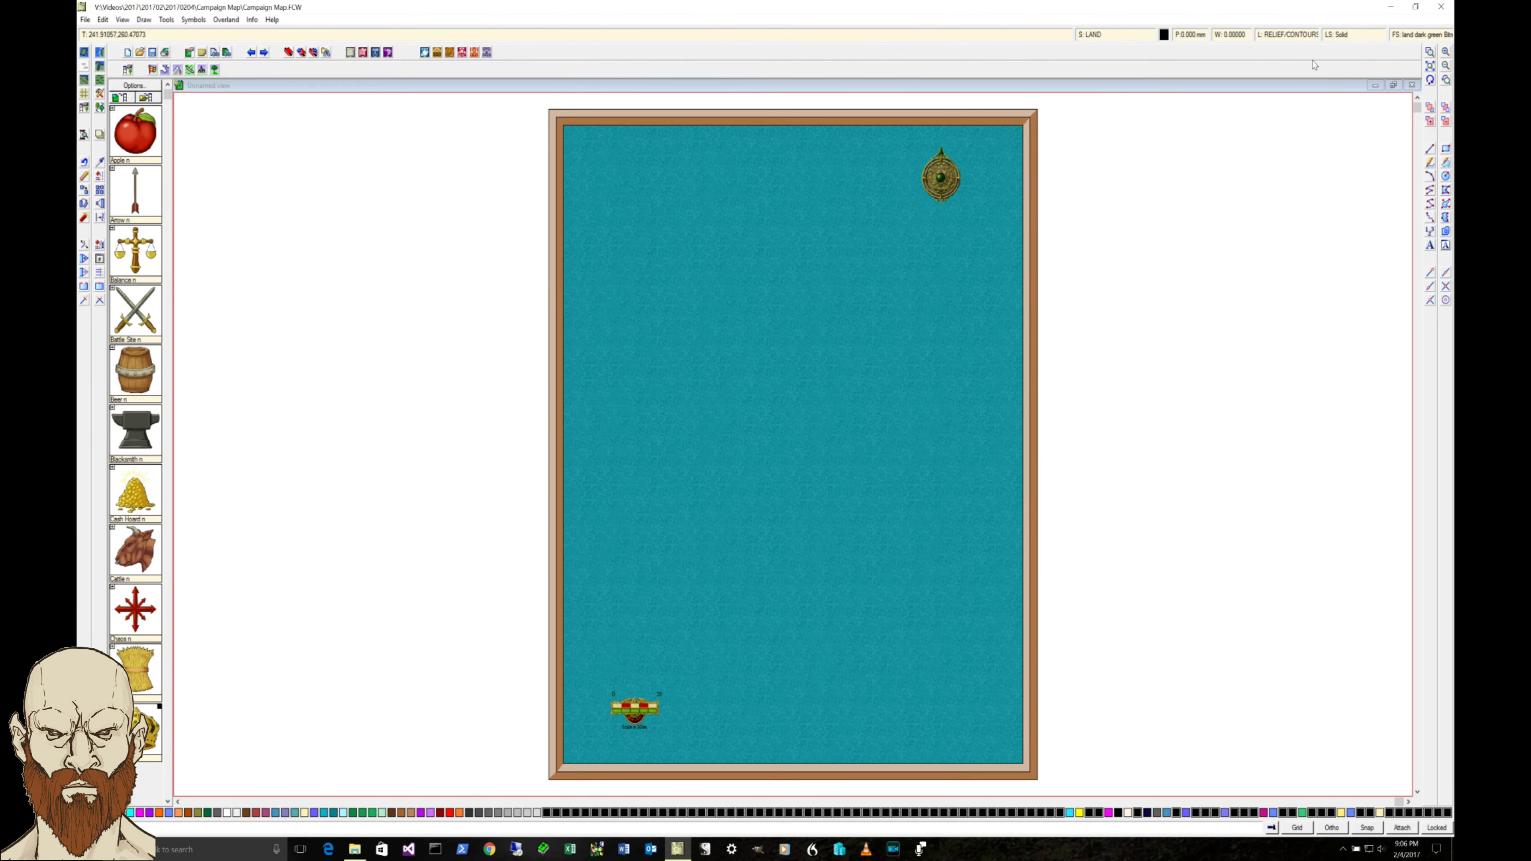
click(1269, 36)
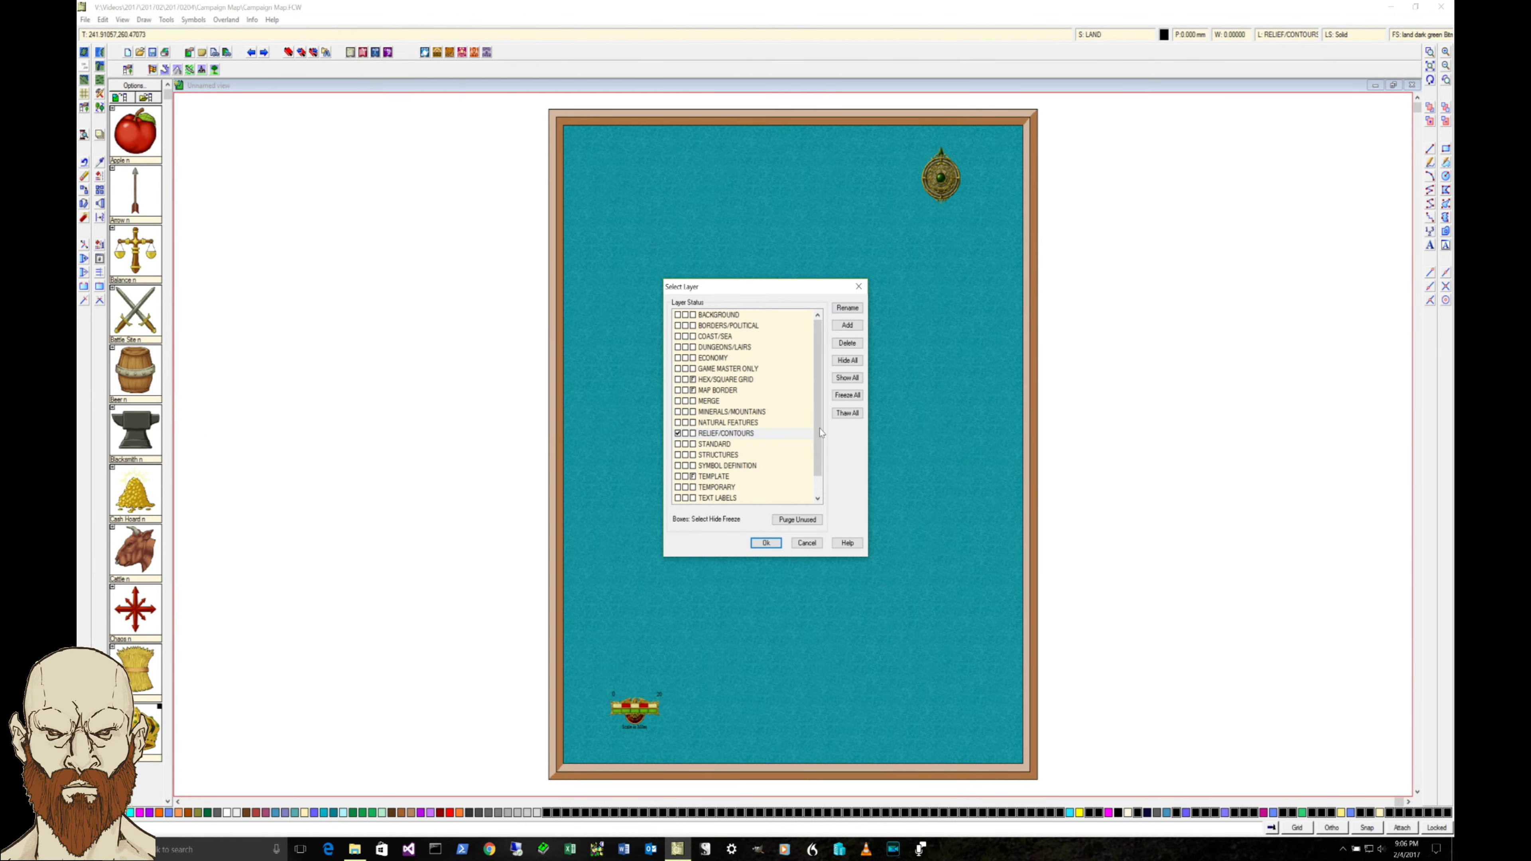
click(847, 327)
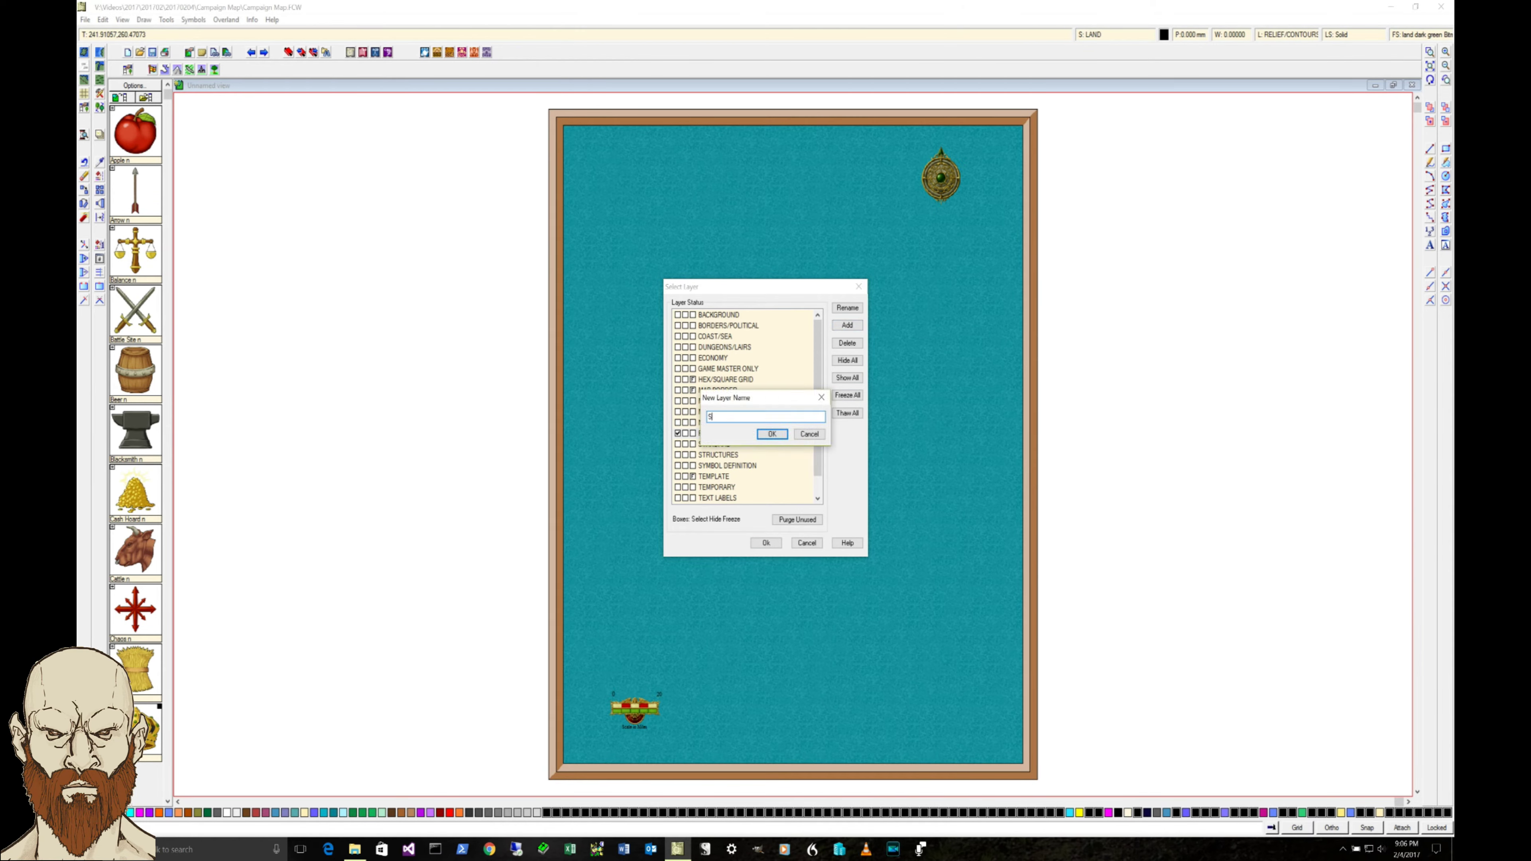
text(SCAN)
key(Return)
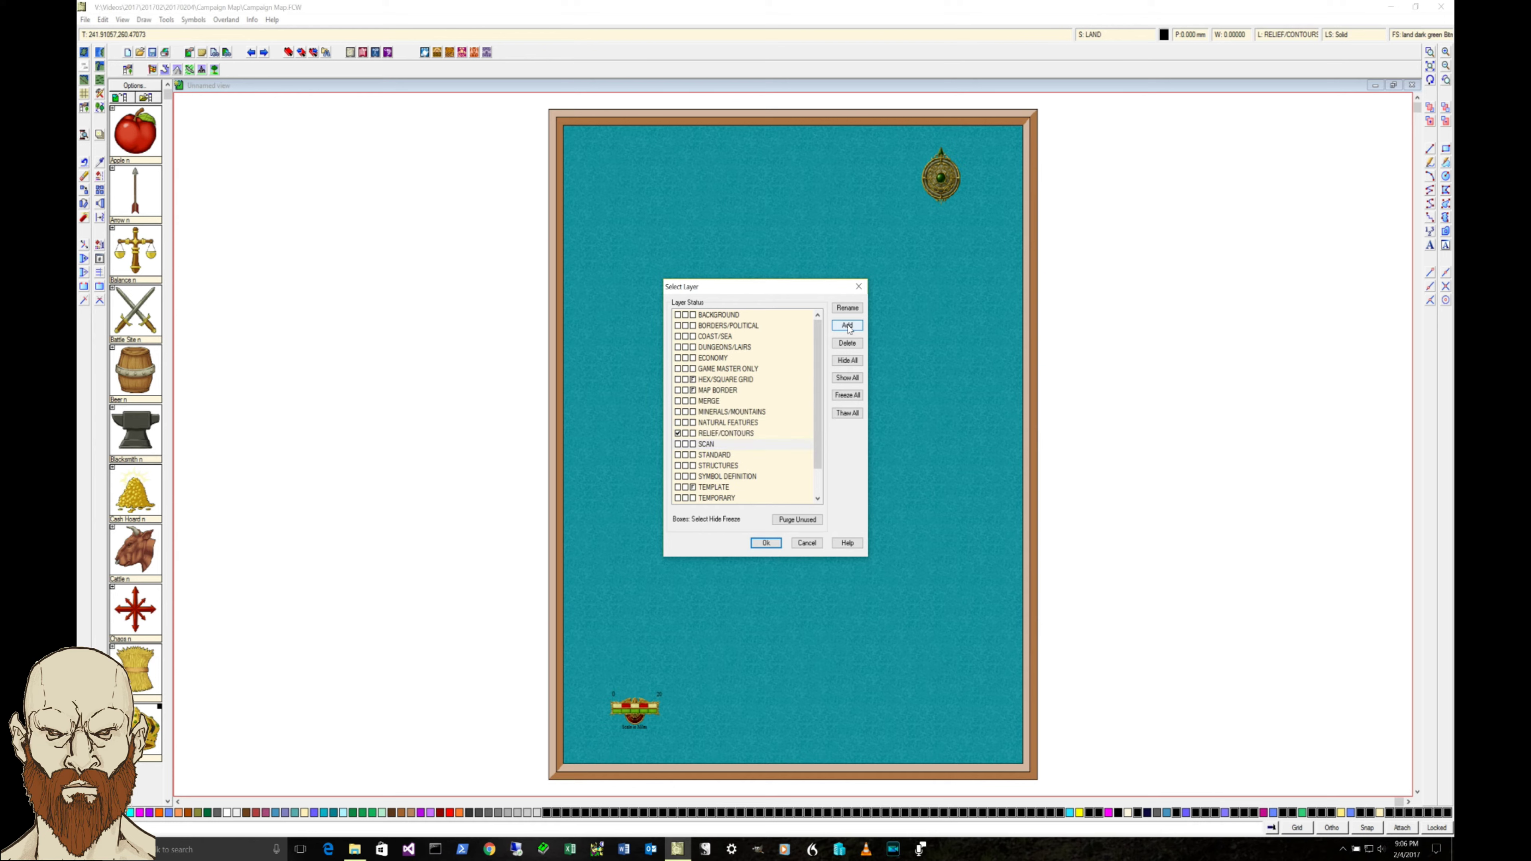
click(677, 443)
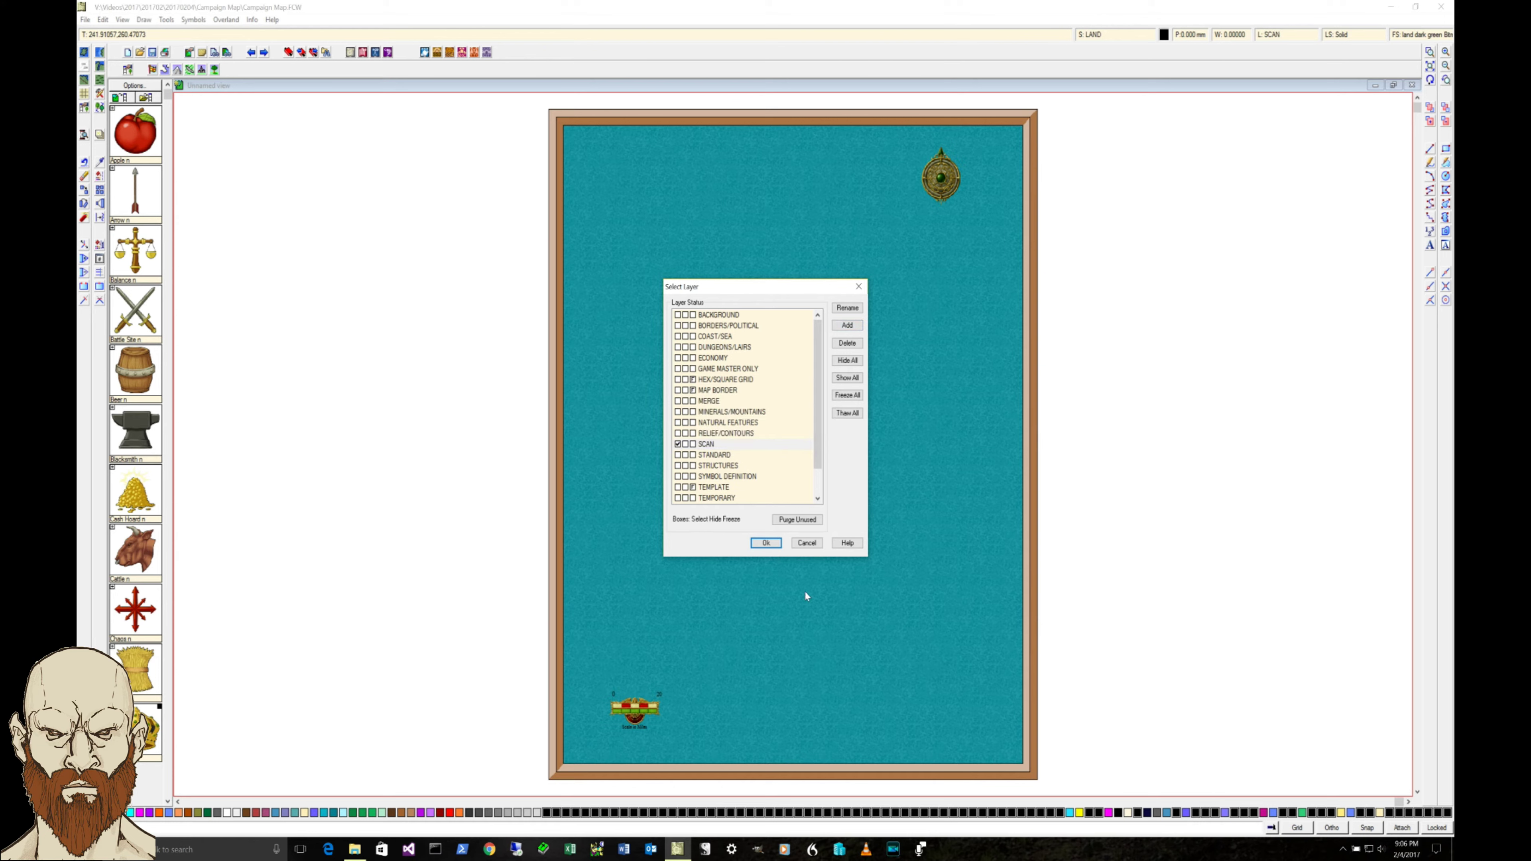
click(767, 543)
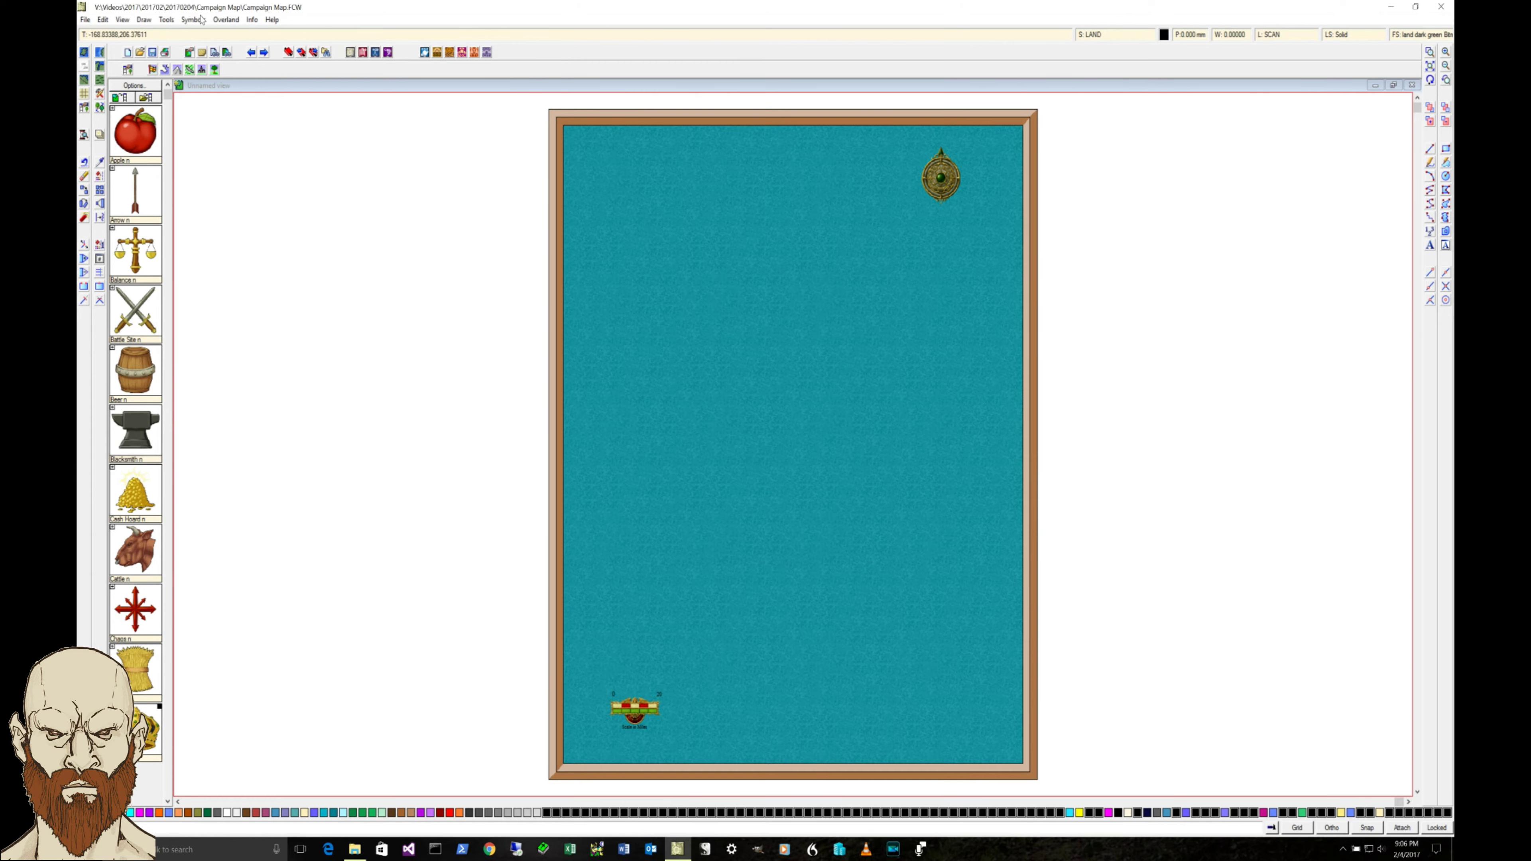
click(141, 20)
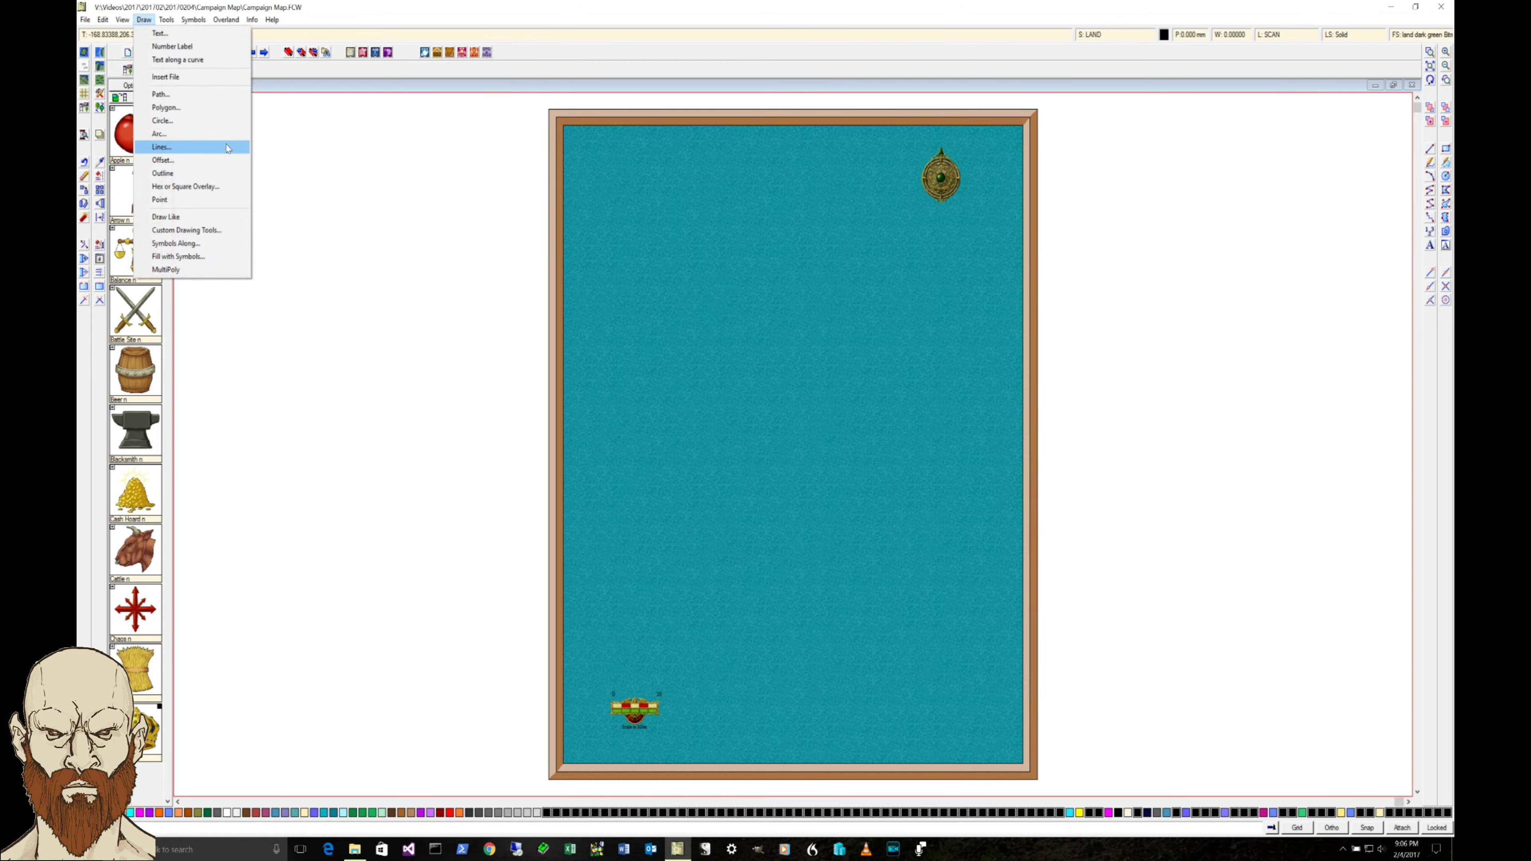
click(165, 77)
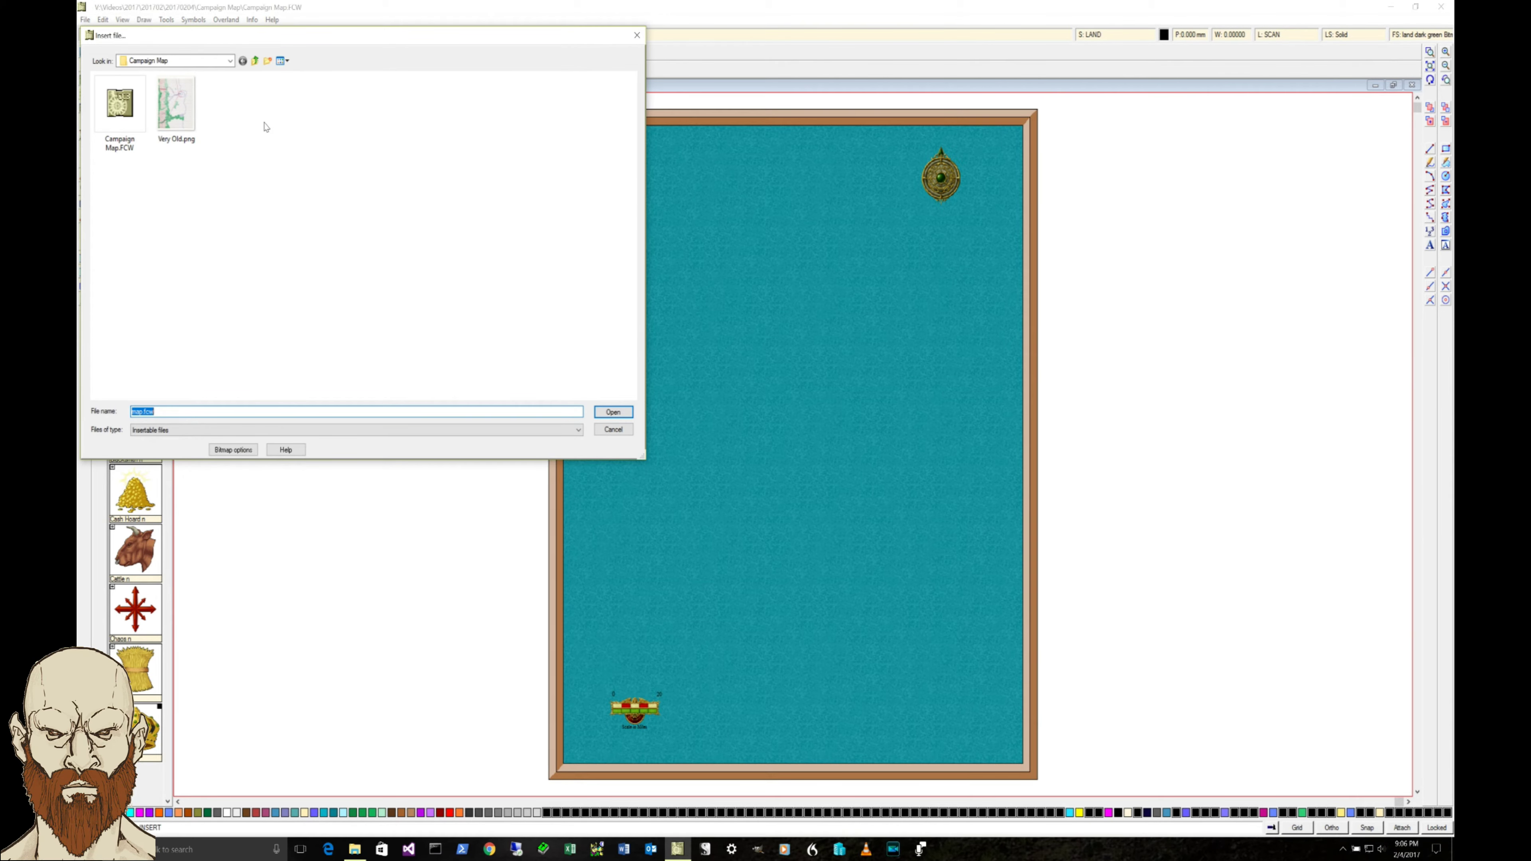
- Insert Very Old.png with a relative path, snapped to the map's bottom-left corner
click(192, 122)
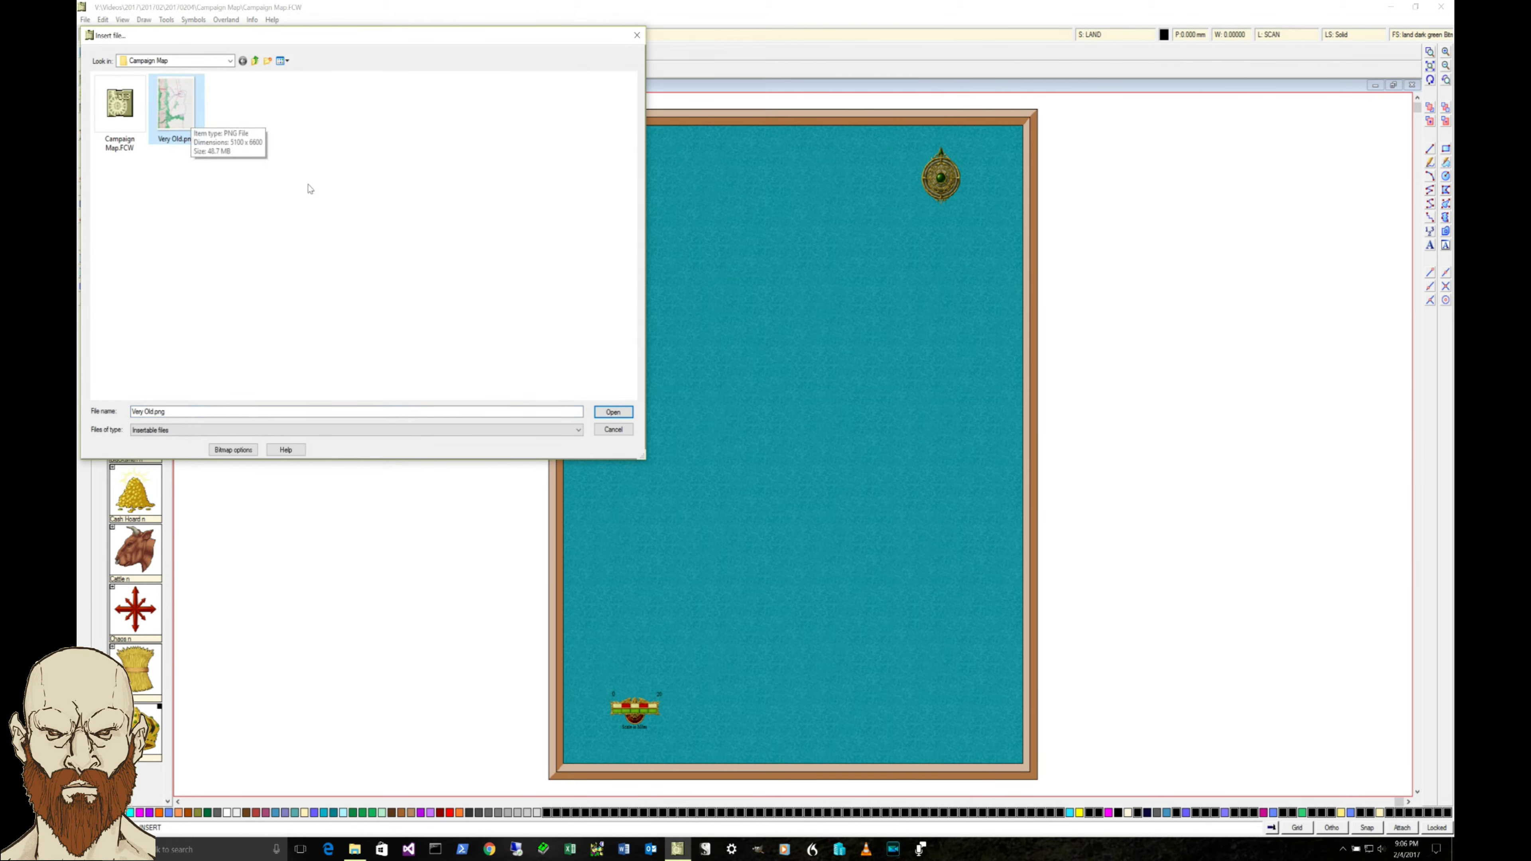
click(612, 411)
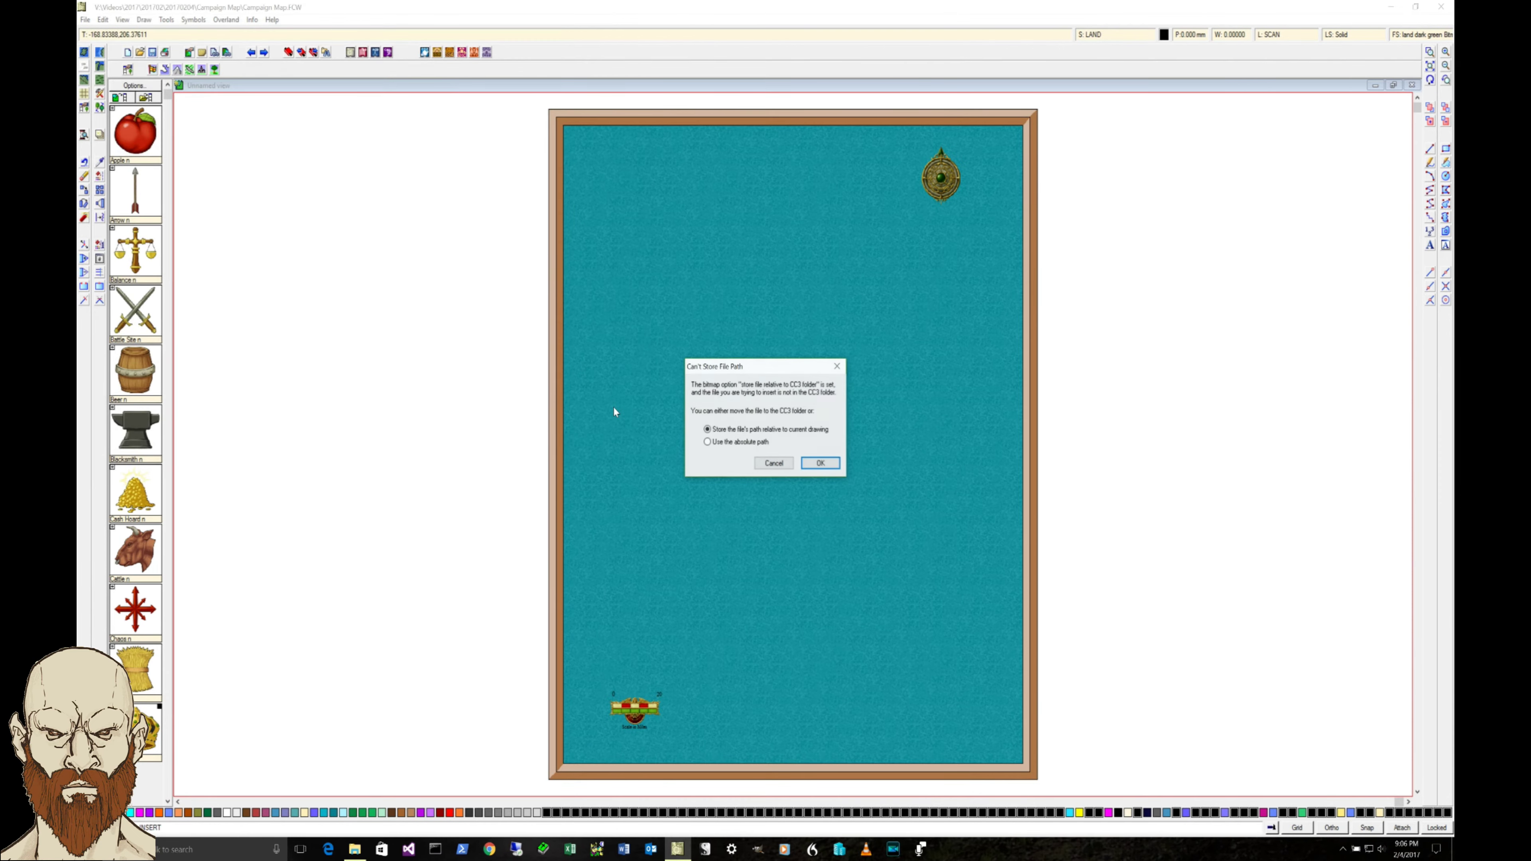
click(820, 463)
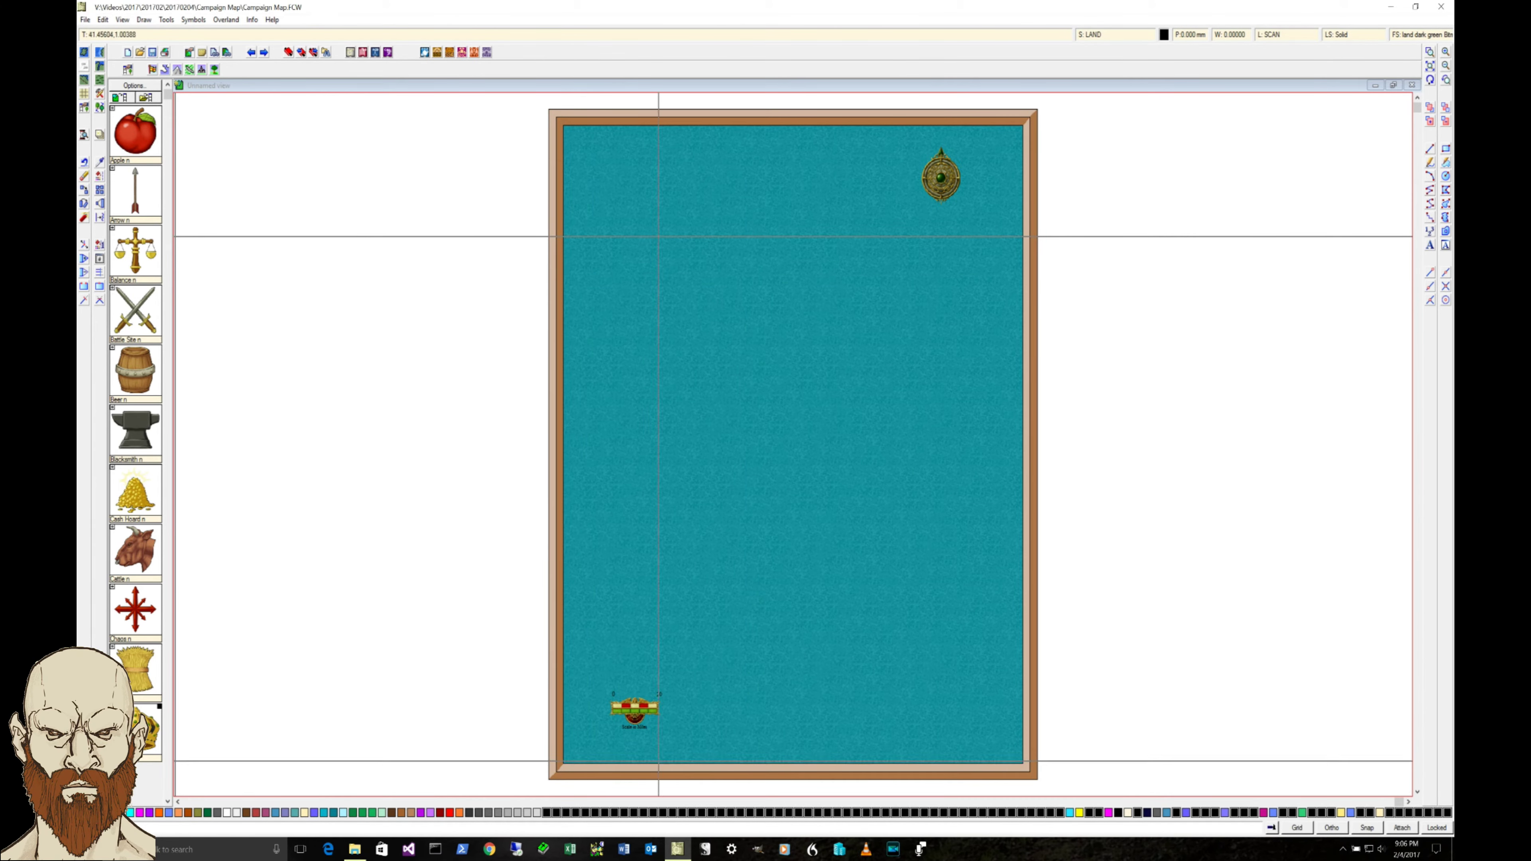
click(1365, 828)
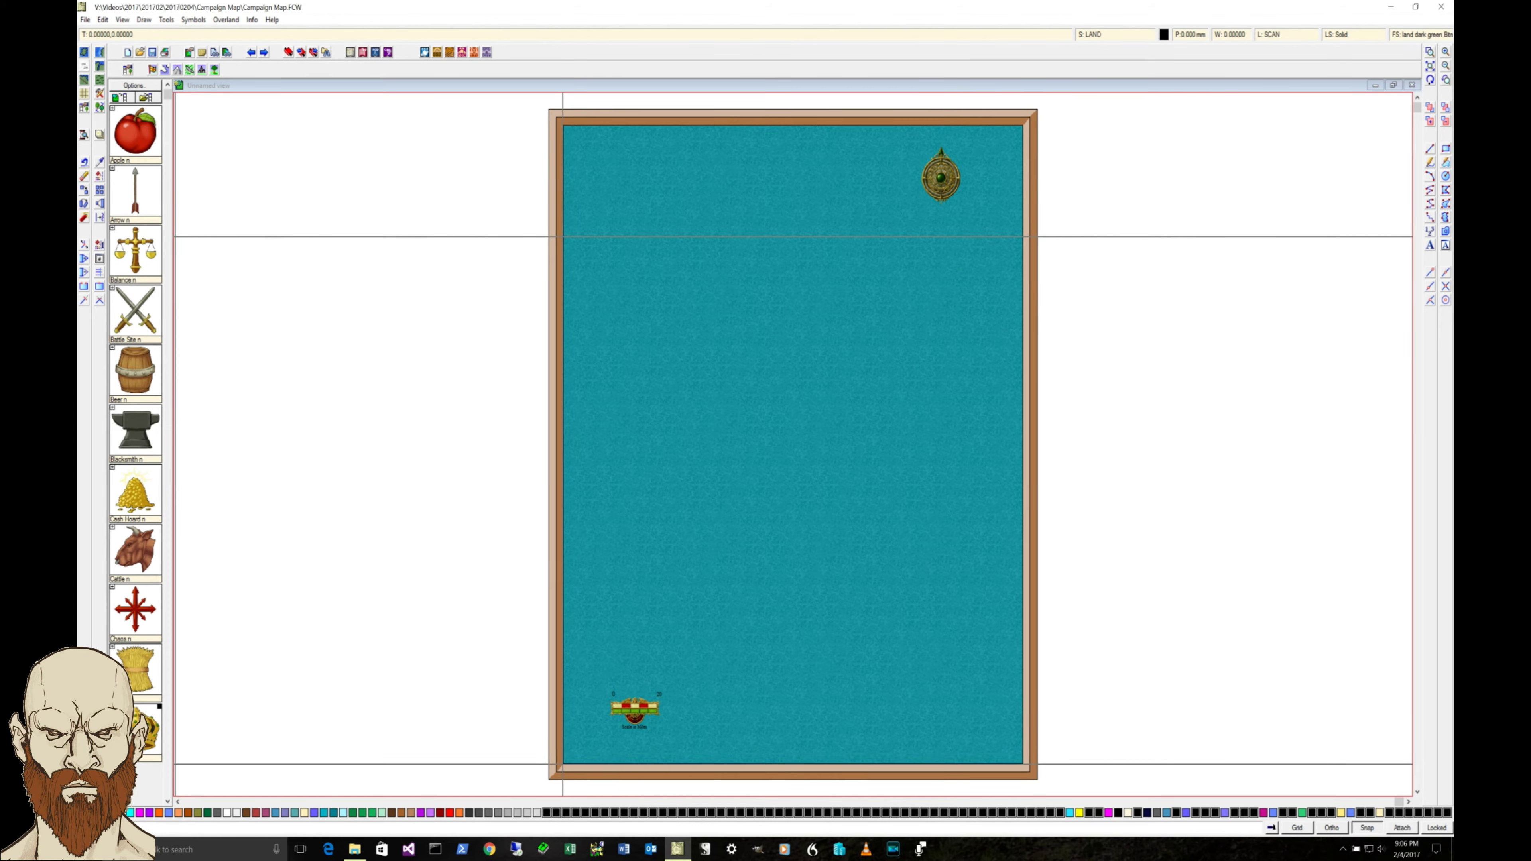
click(563, 763)
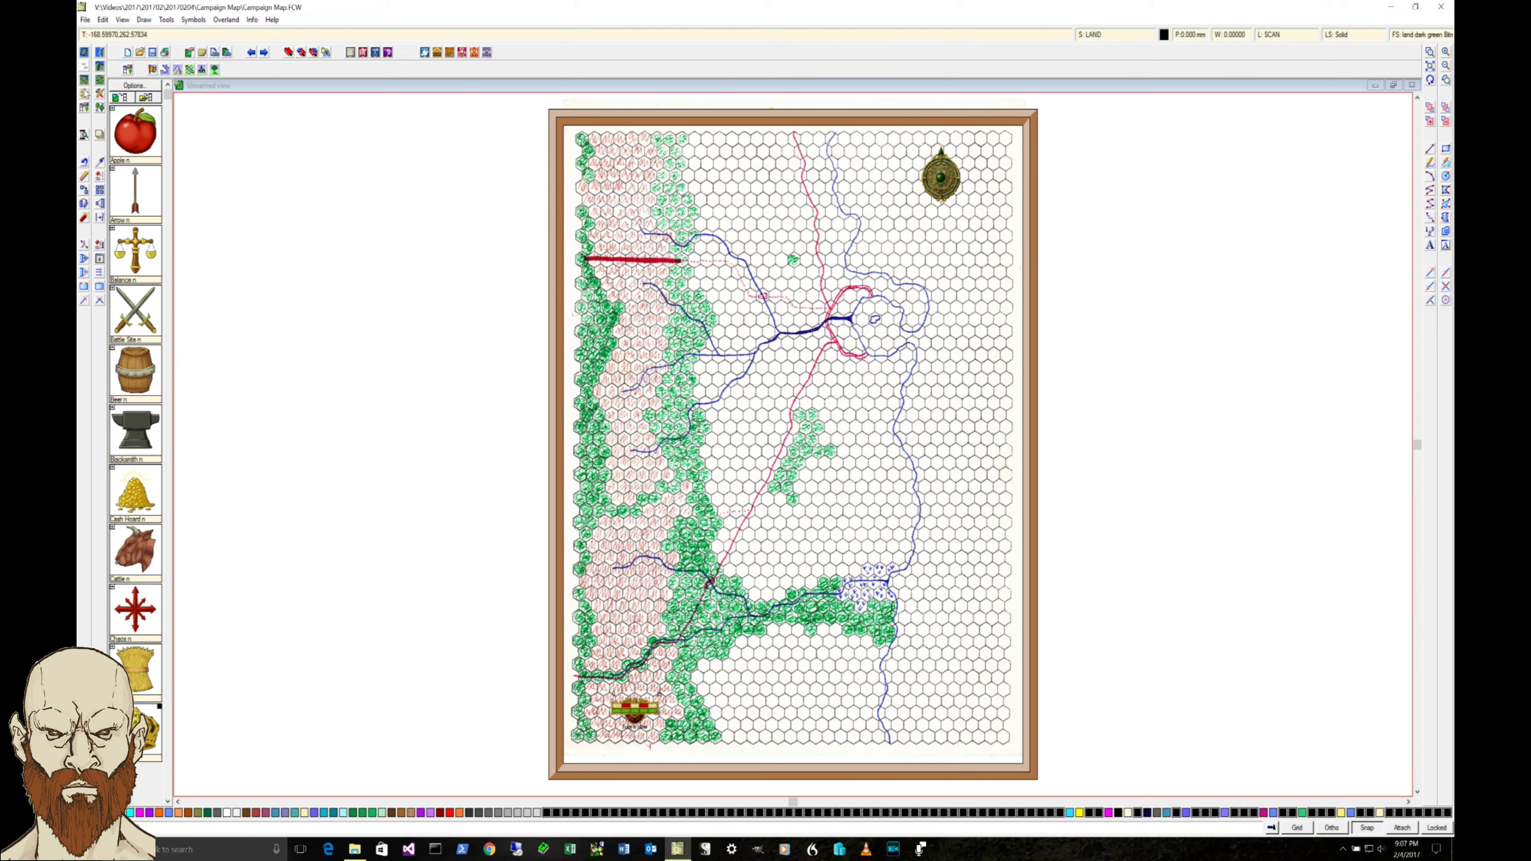
- Bring up the Select Layer dialog listing the drawing's layers
click(1282, 37)
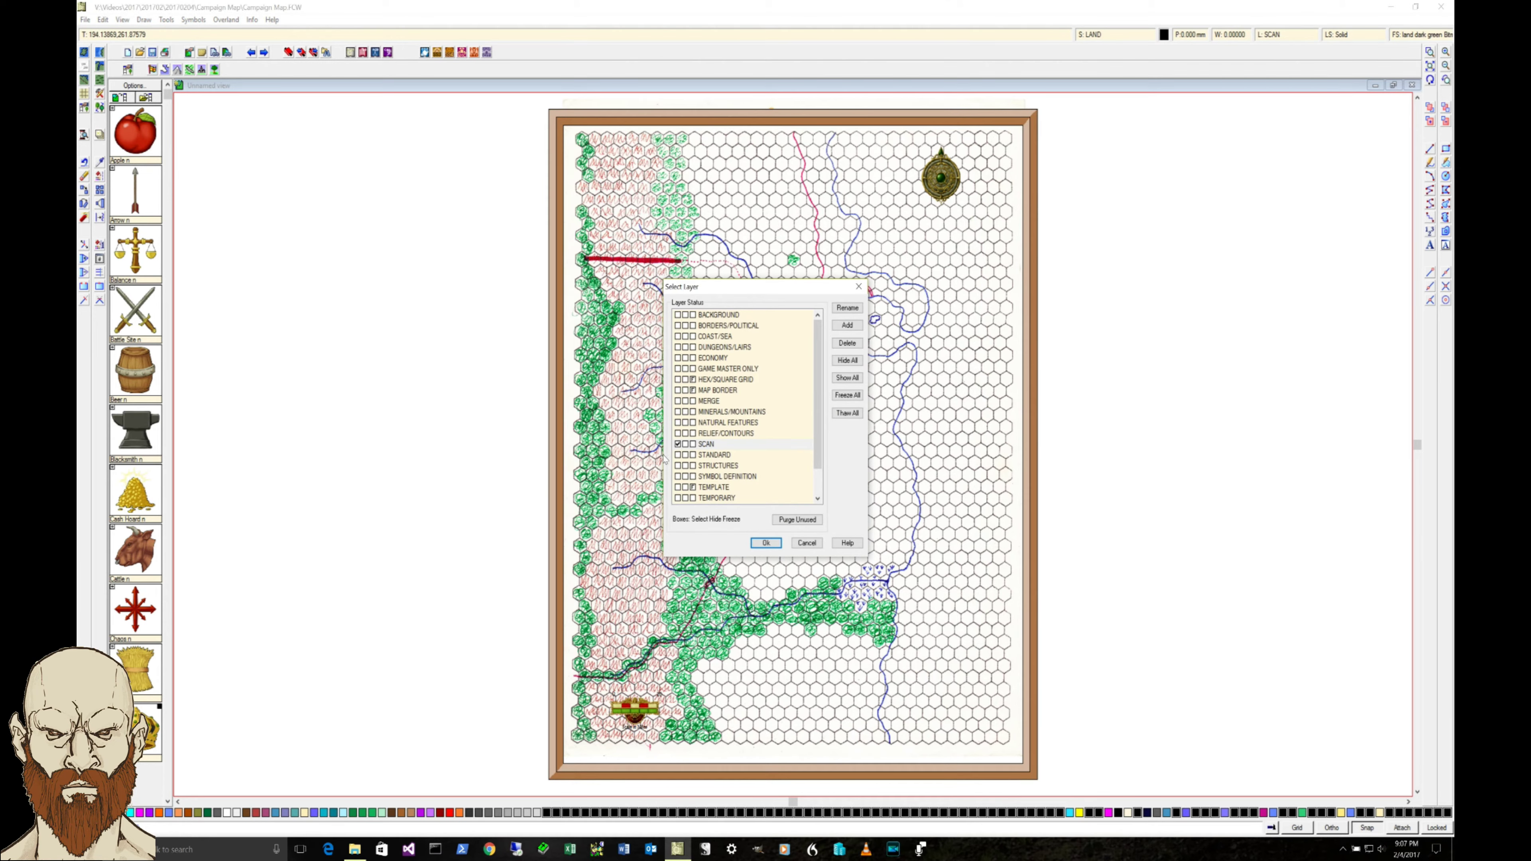
- Hide the SCAN layer with STRUCTURES current, then begin a Default Landmass
click(677, 465)
click(766, 542)
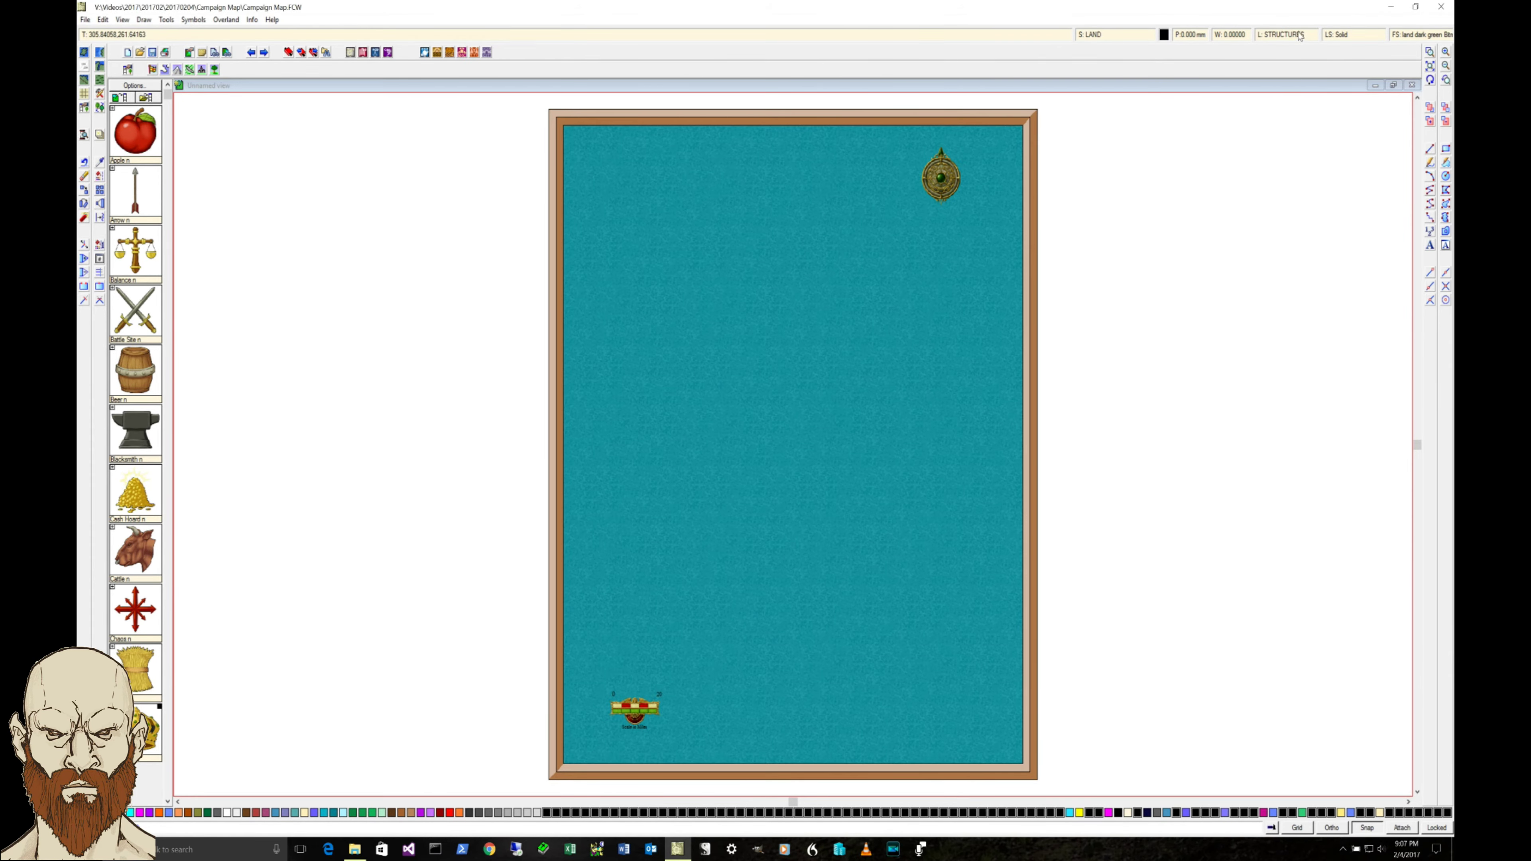
click(1285, 38)
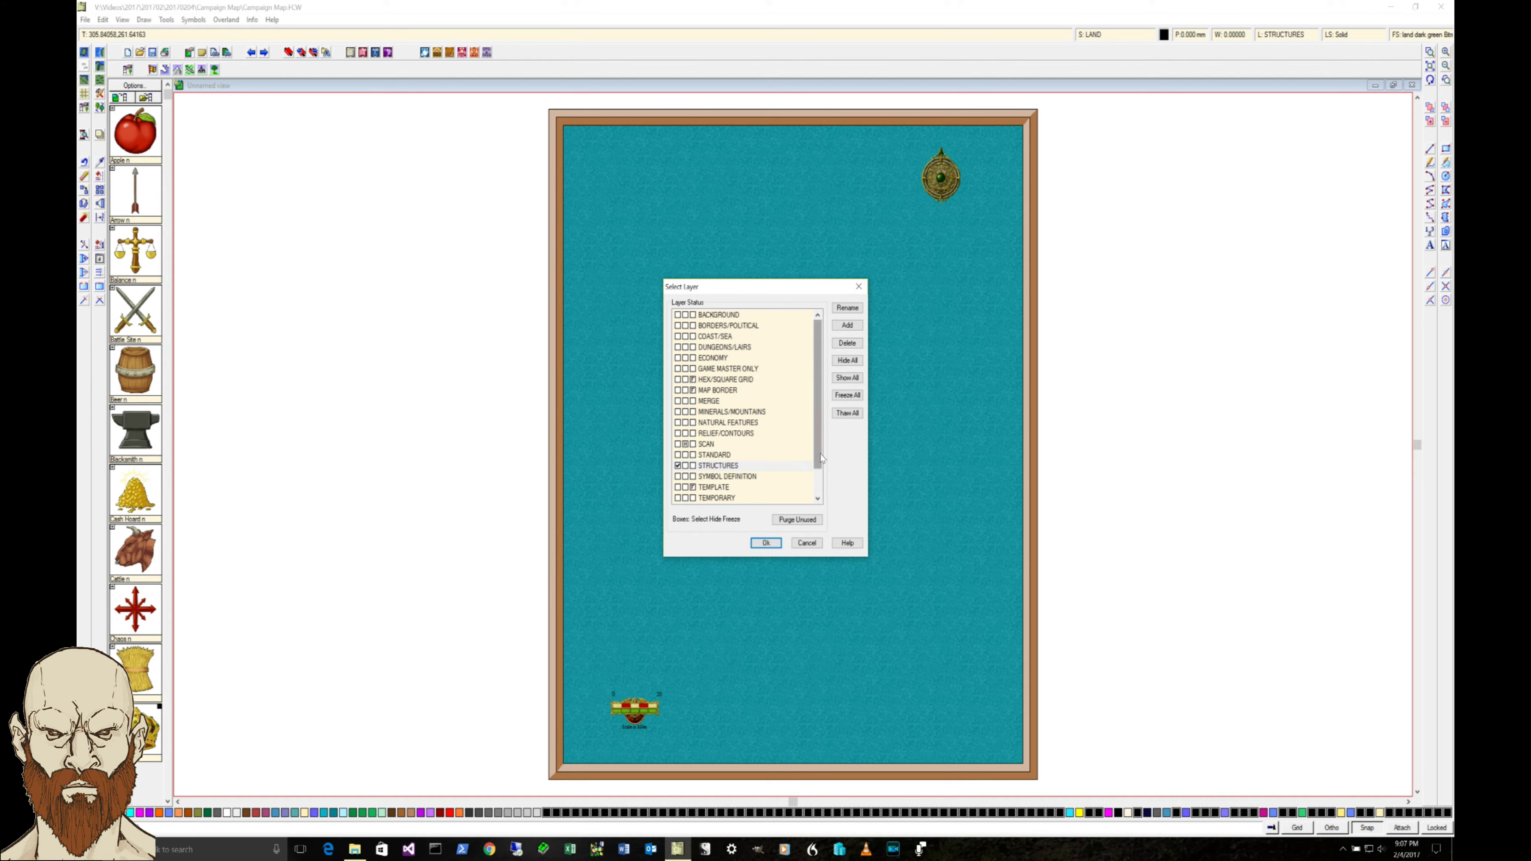
click(807, 543)
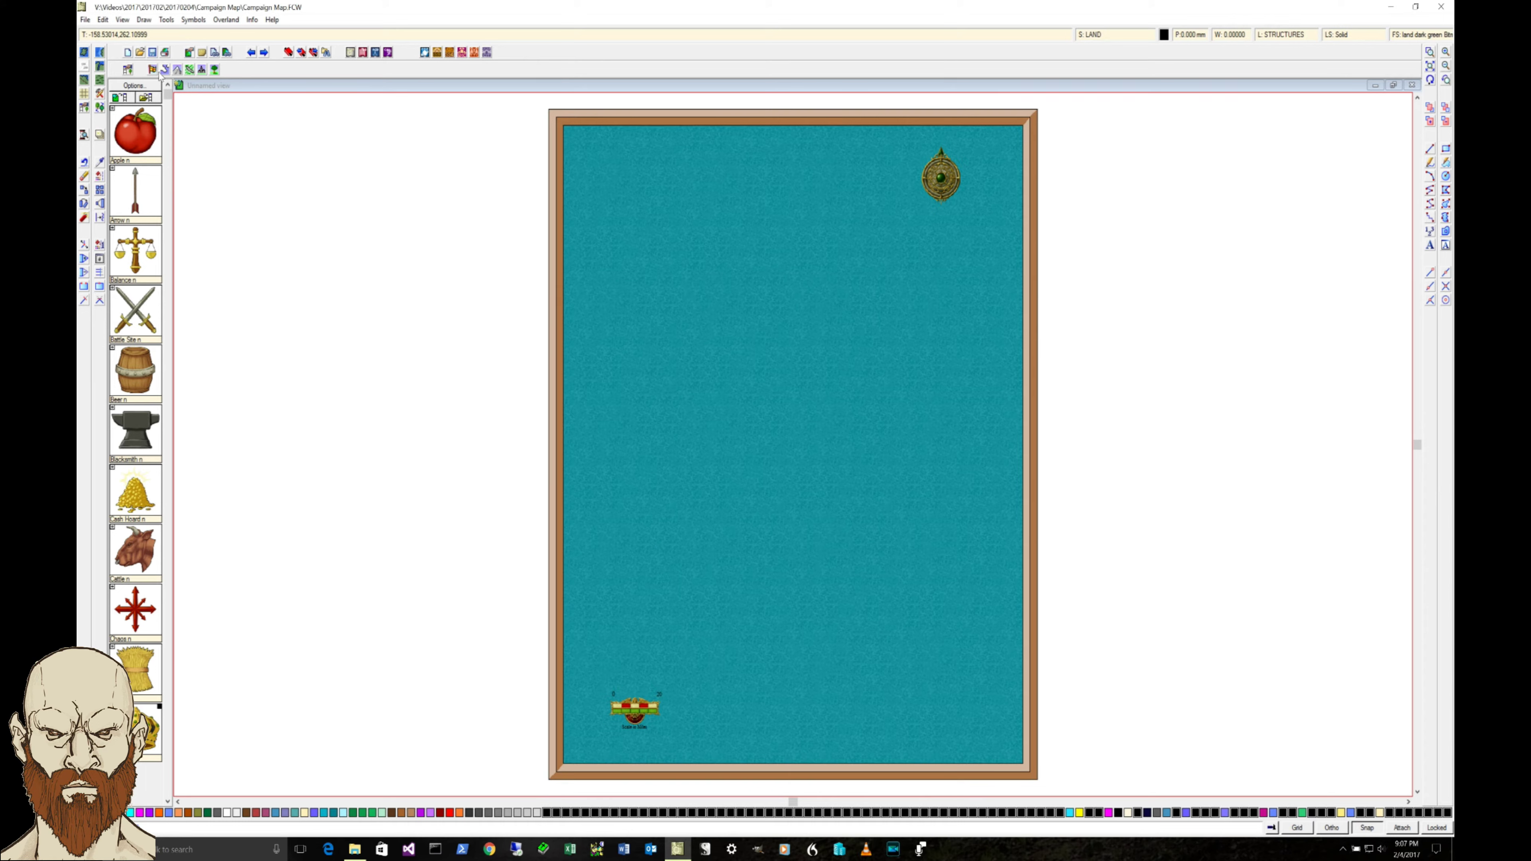
click(84, 52)
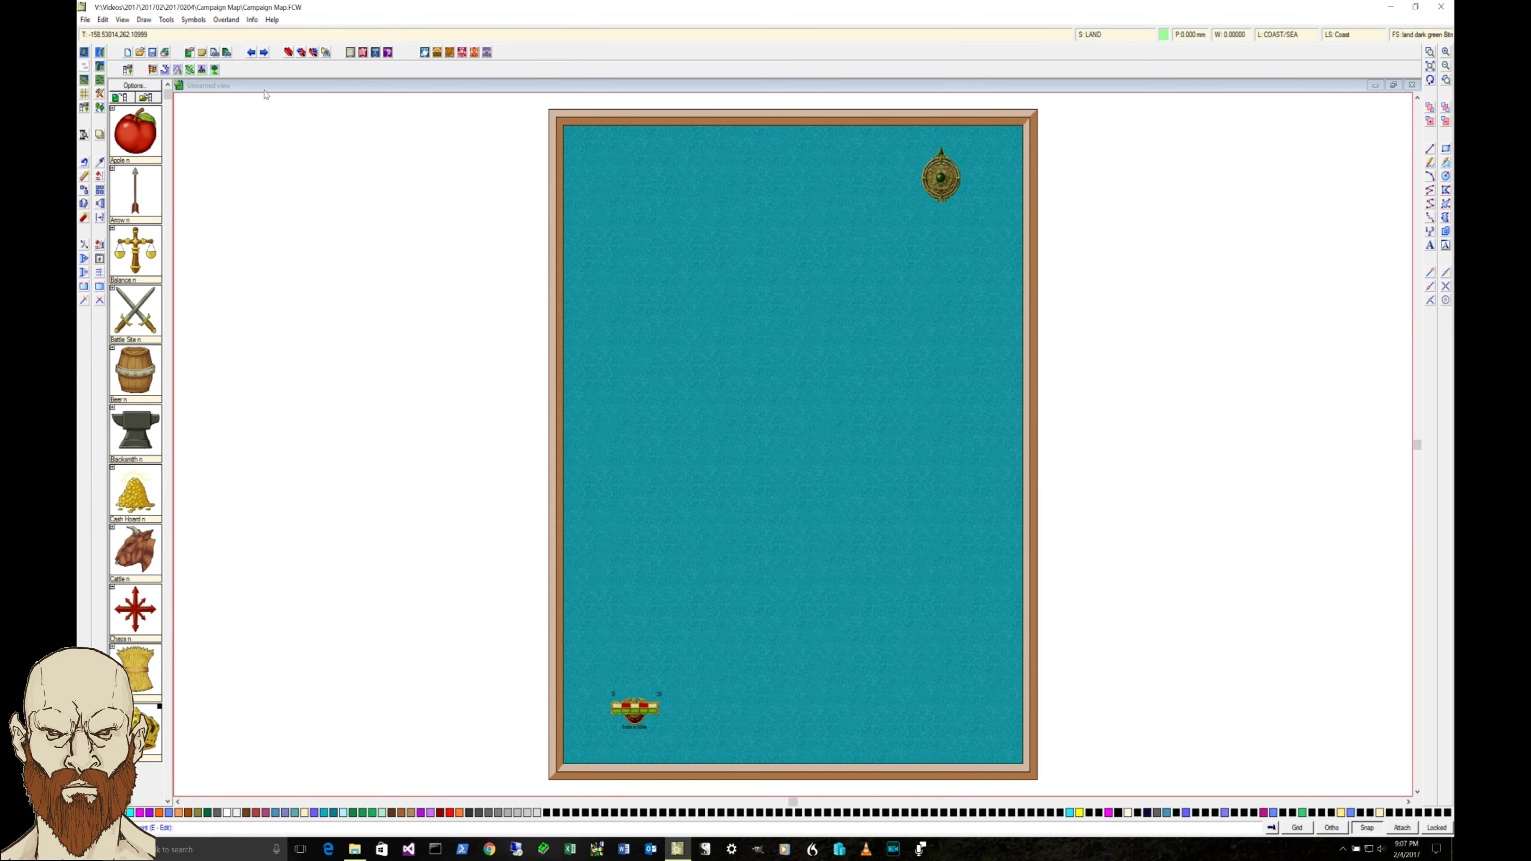
- Zoom out to the full map and unhide the SCAN layer
click(1446, 66)
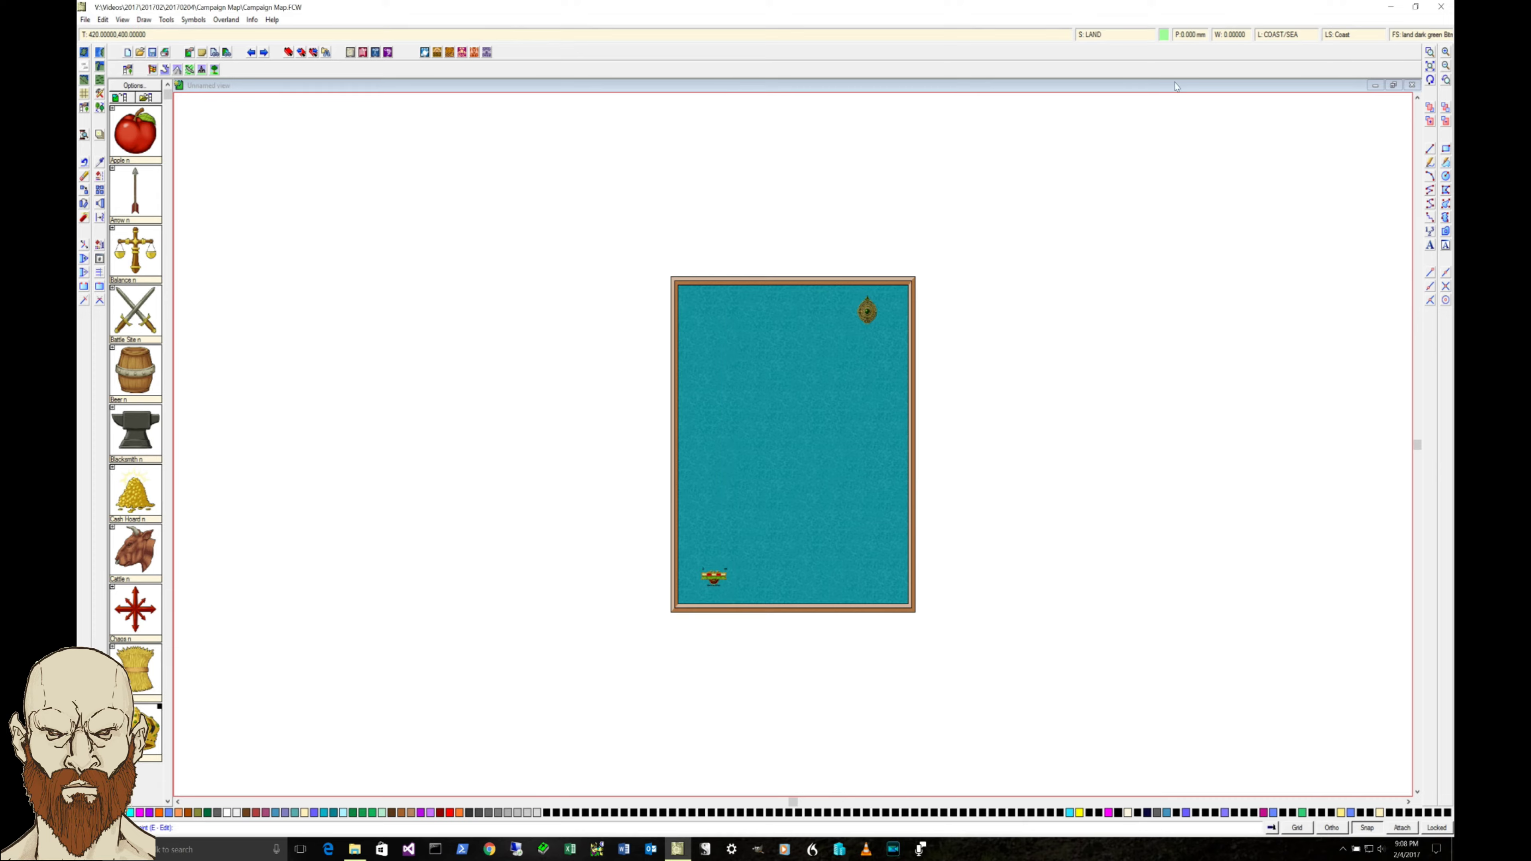
click(1277, 35)
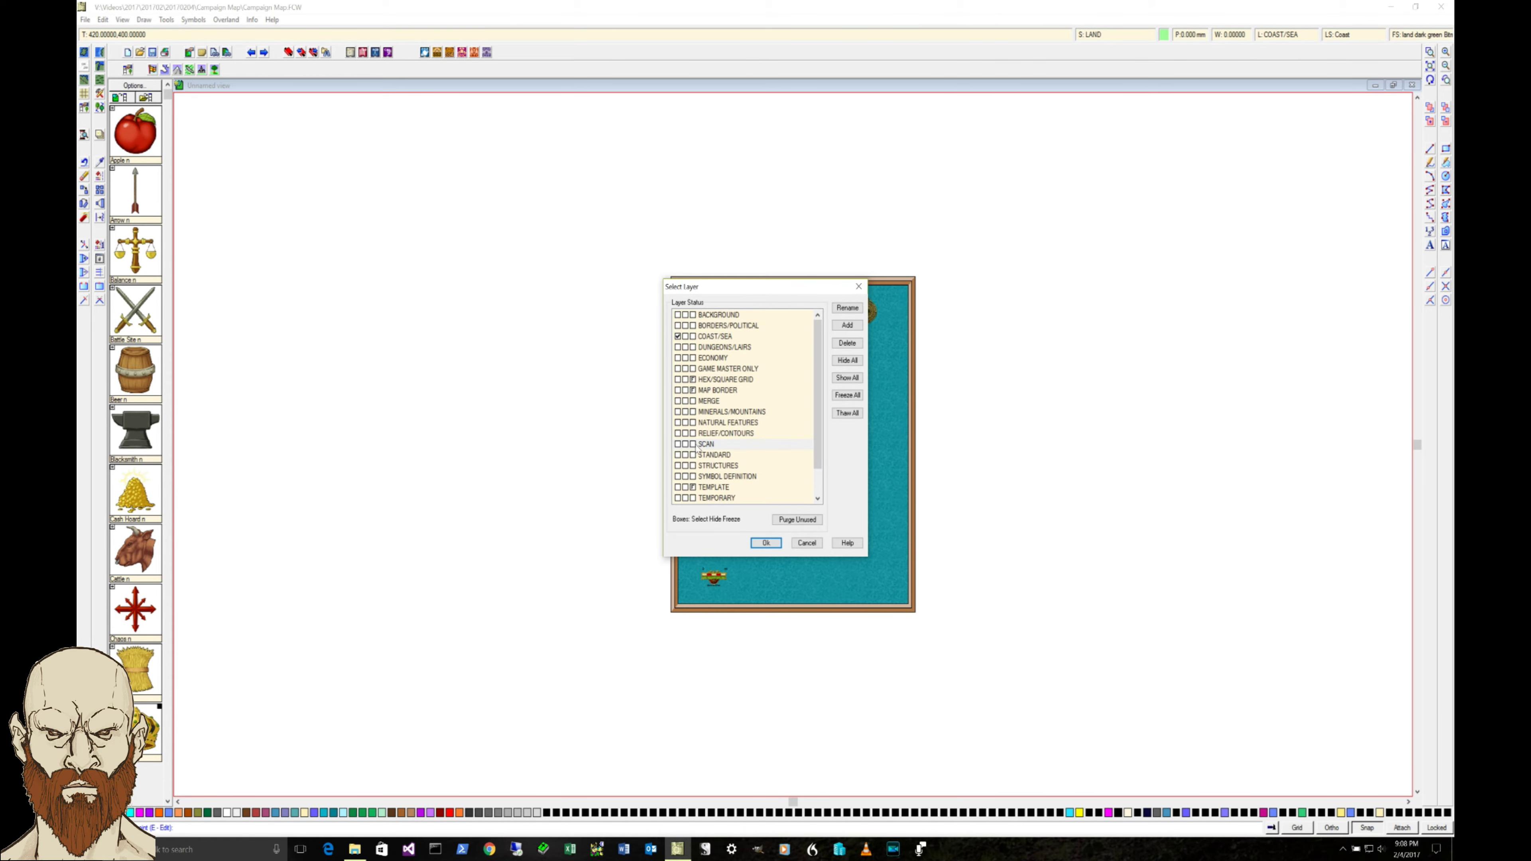
click(765, 544)
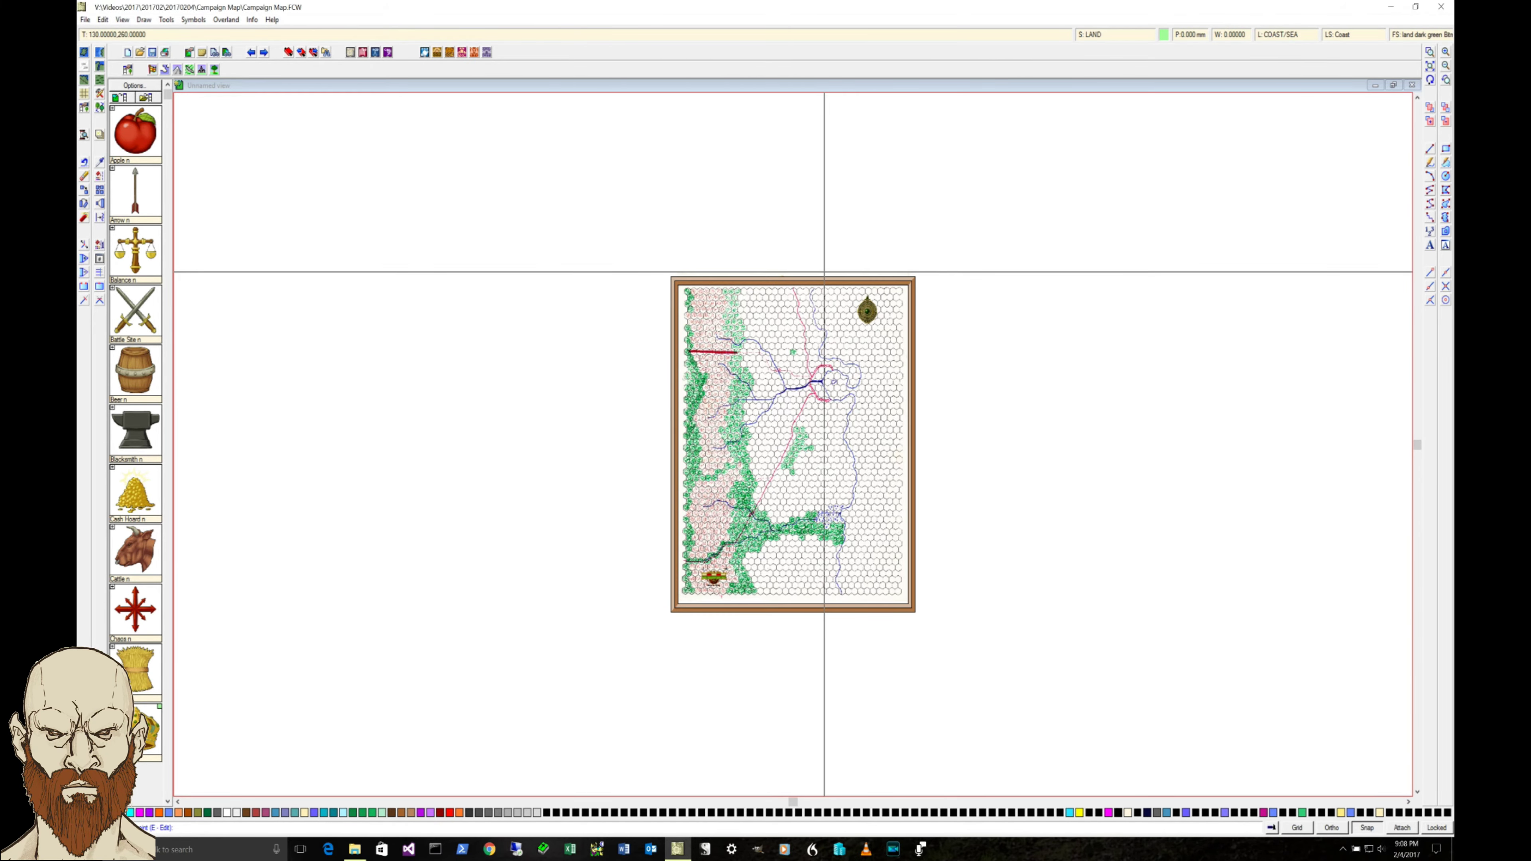
- Trace the scan's coastline with the Default Landmass tool, after two restarts, and close the fractal landmass
click(824, 288)
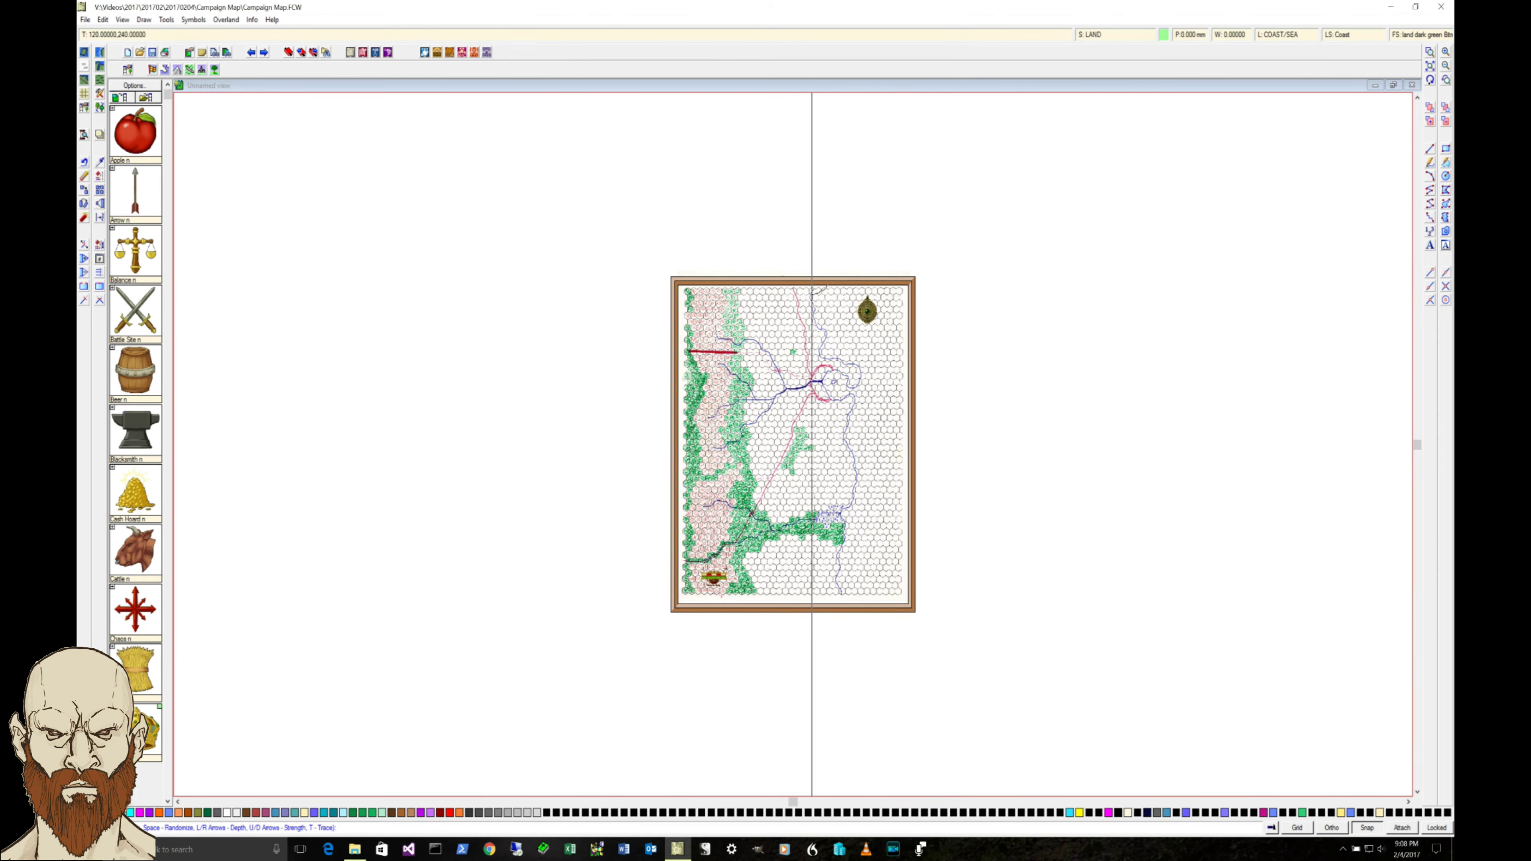
right_click(813, 338)
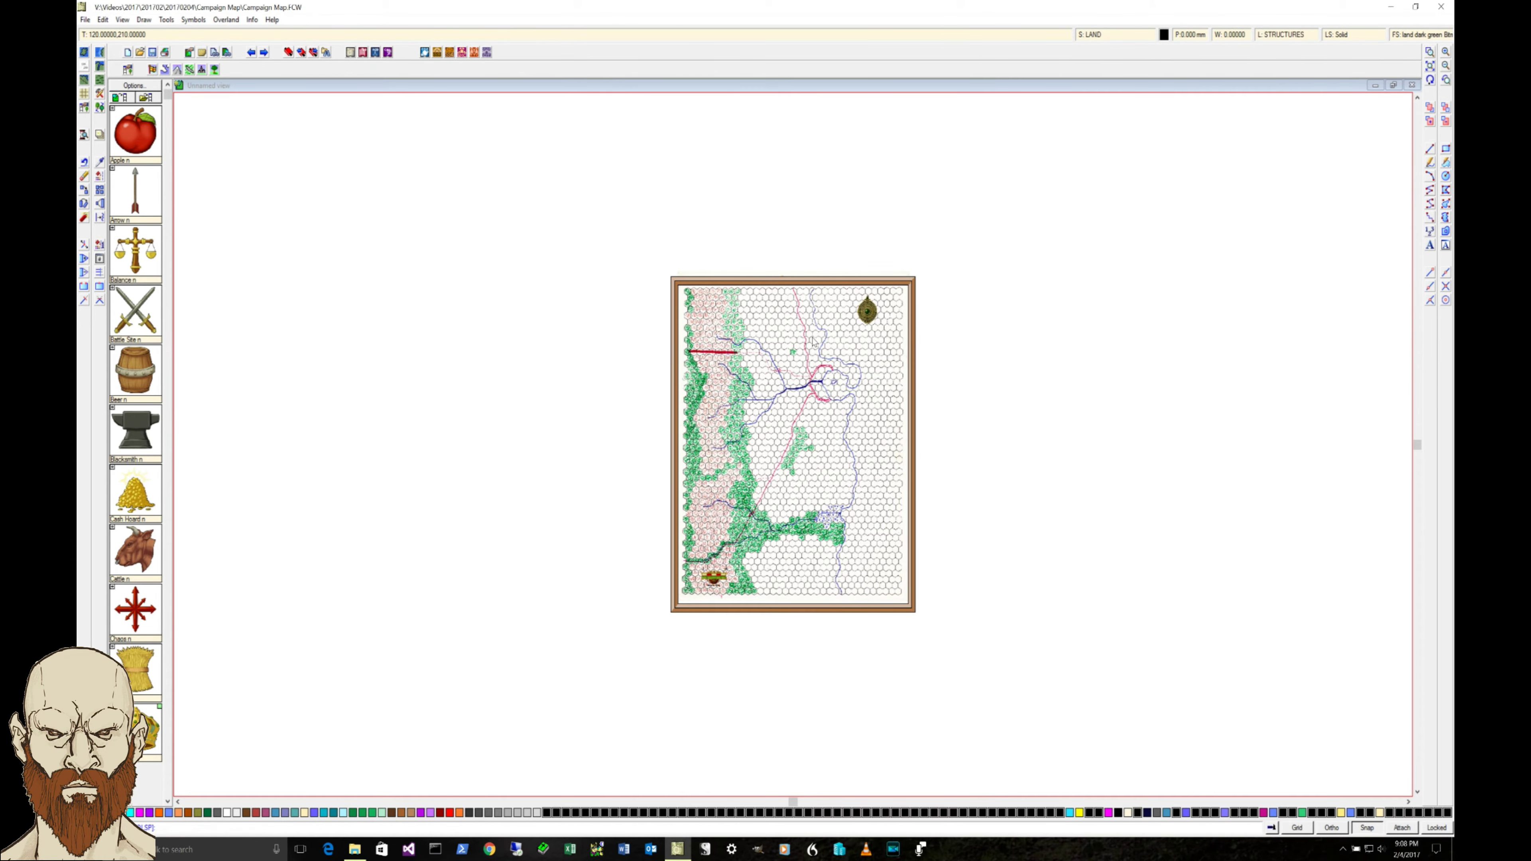
right_click(806, 239)
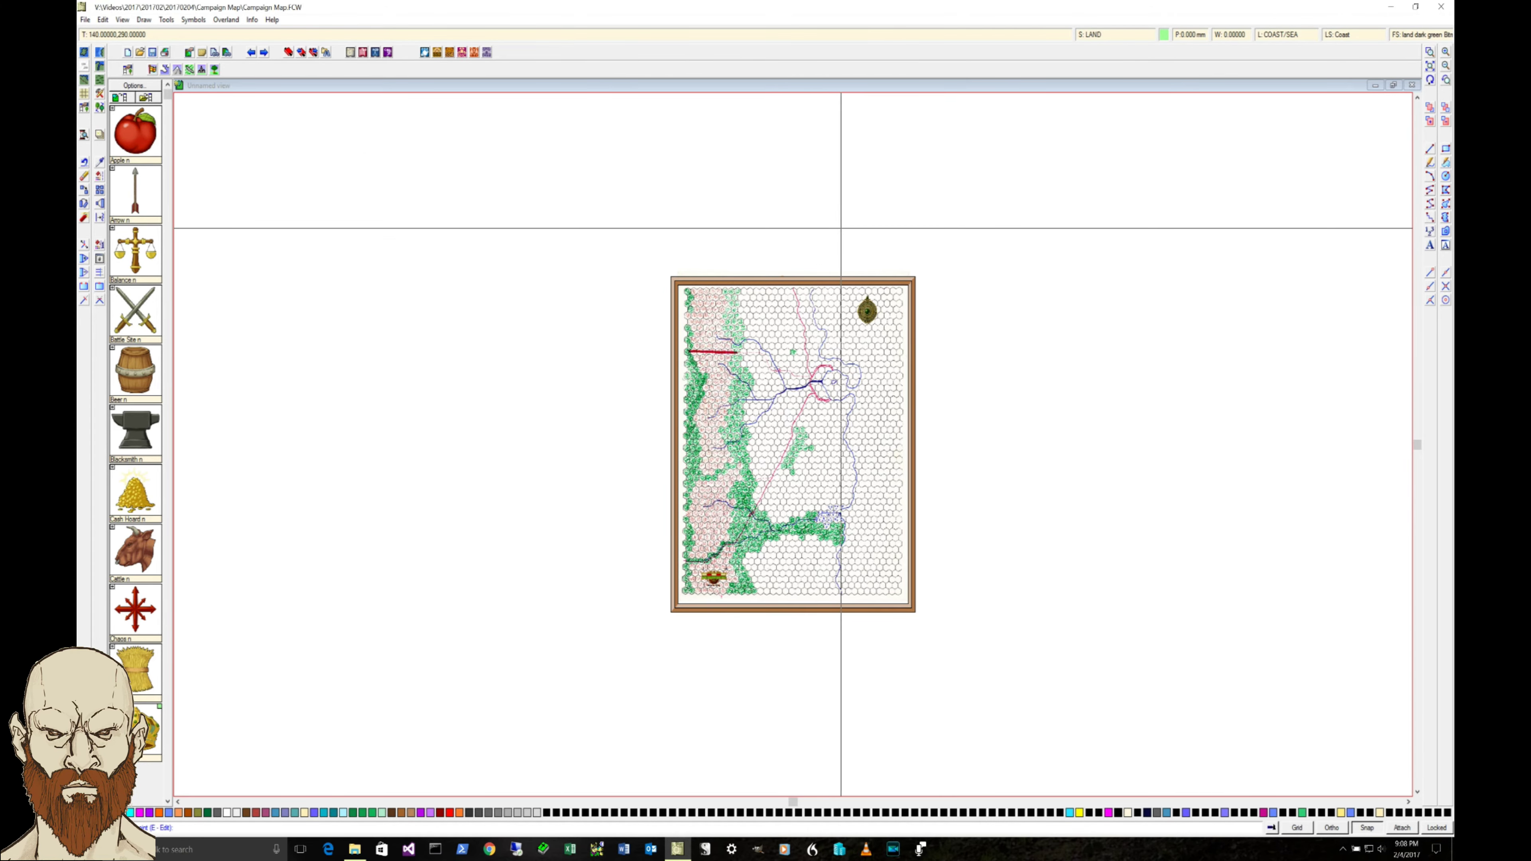
click(854, 232)
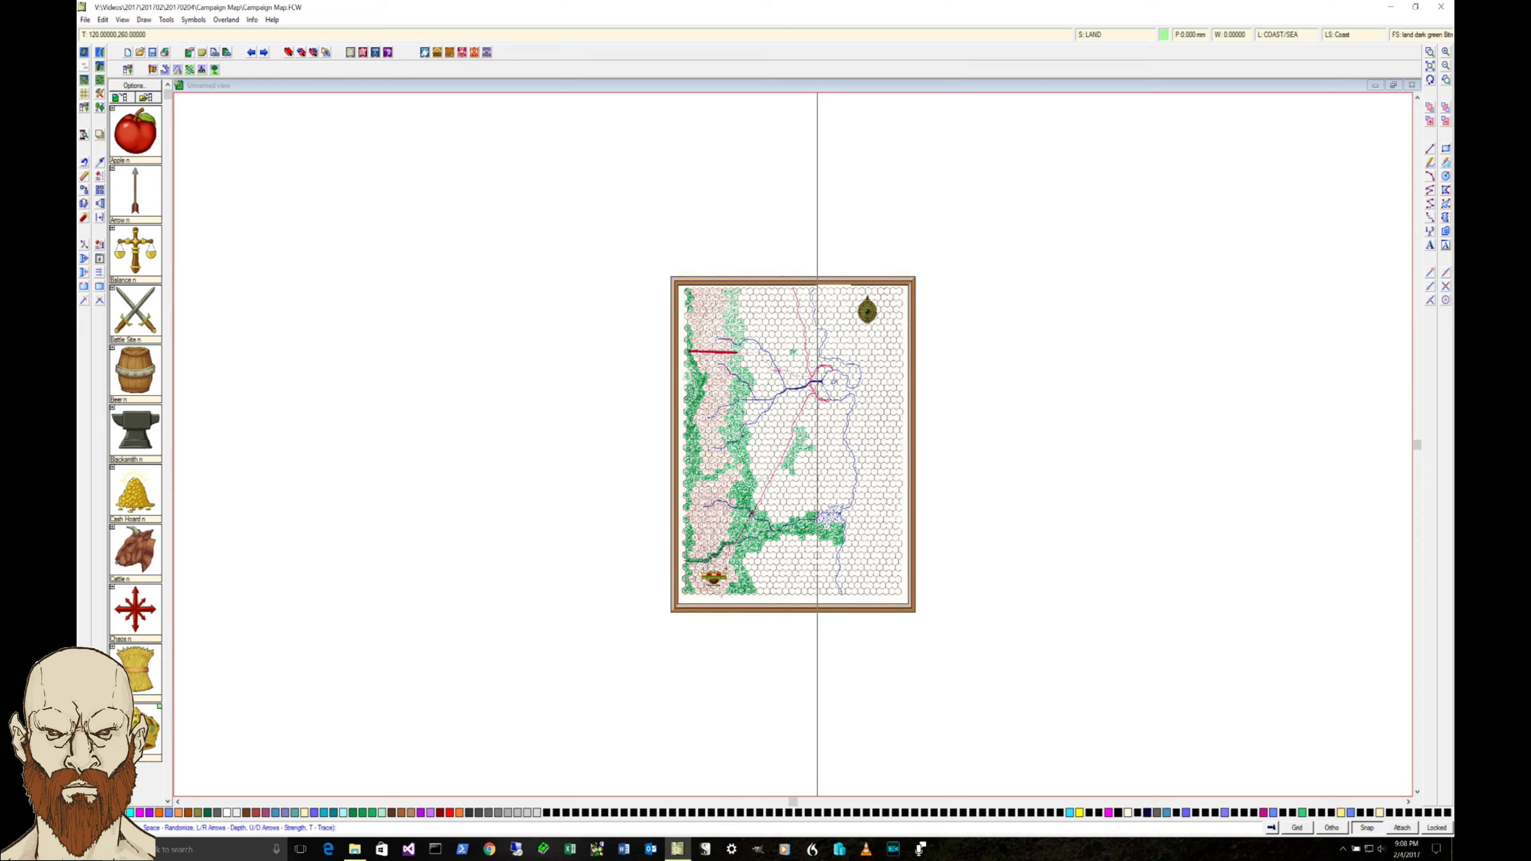
click(84, 53)
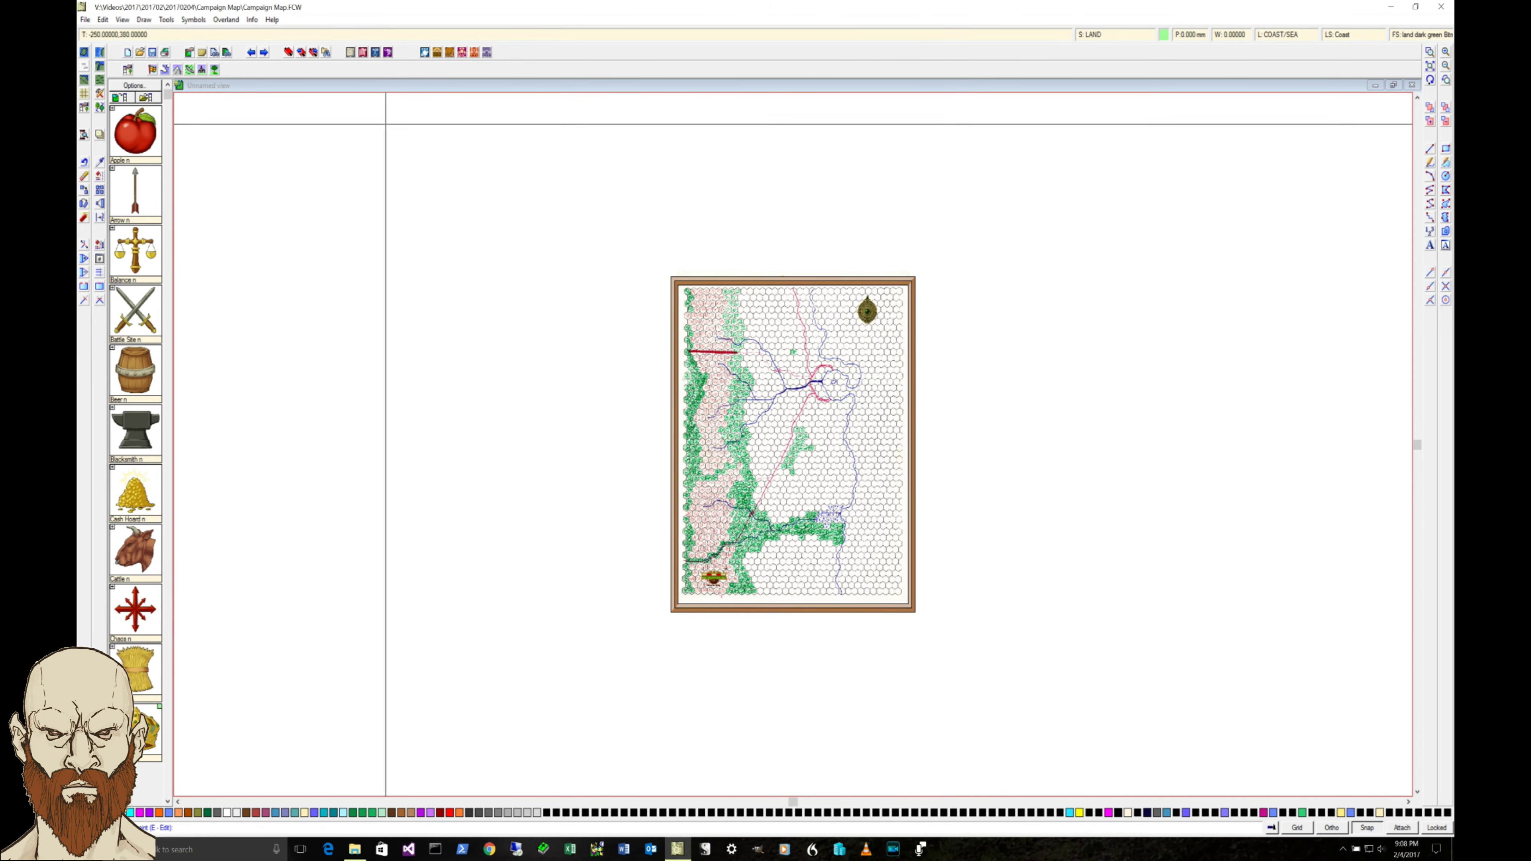
click(821, 266)
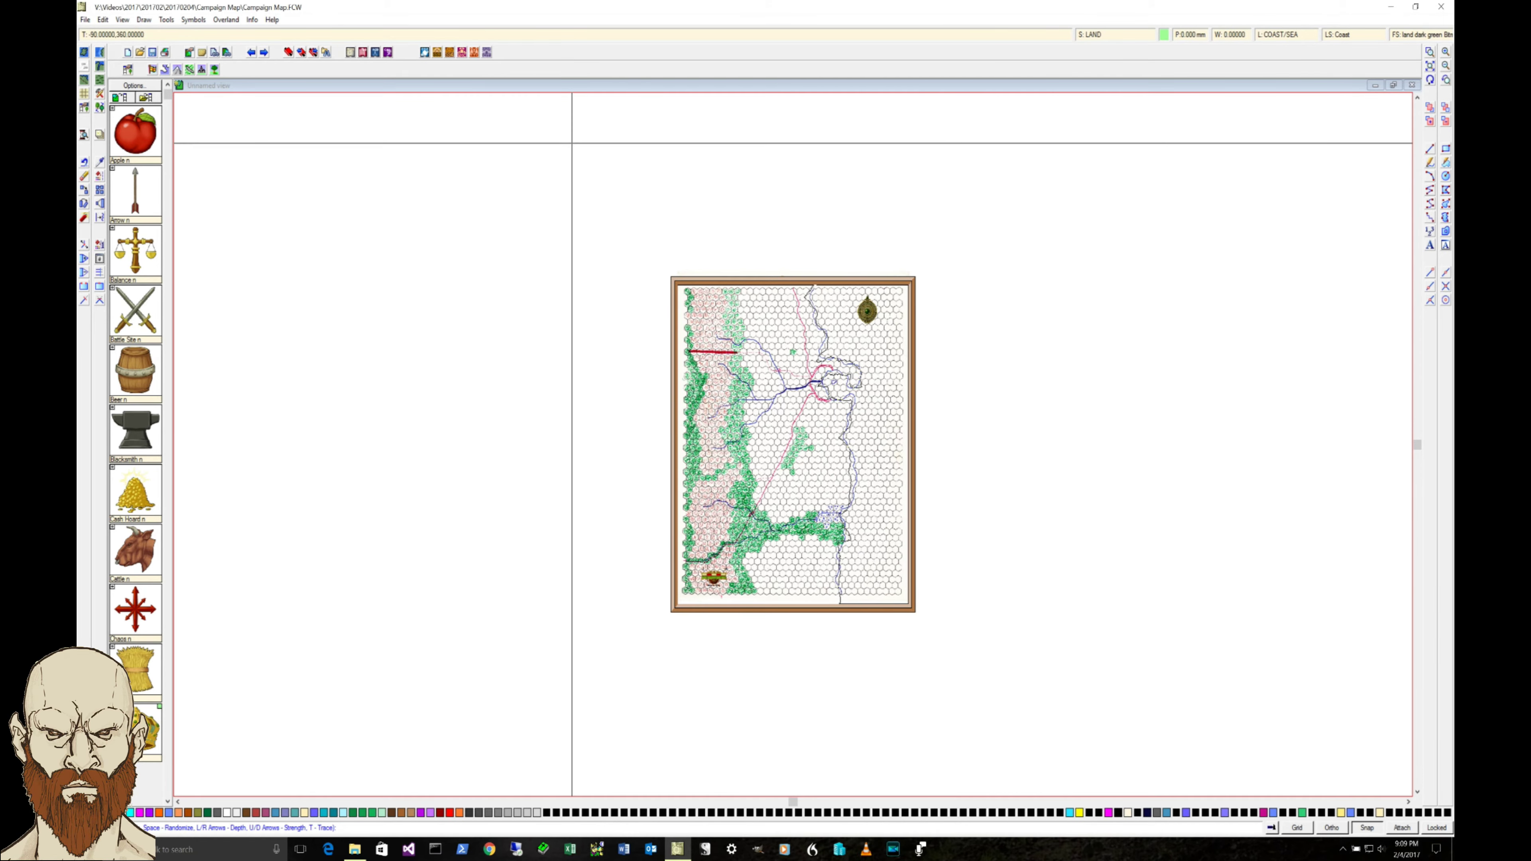
right_click(791, 150)
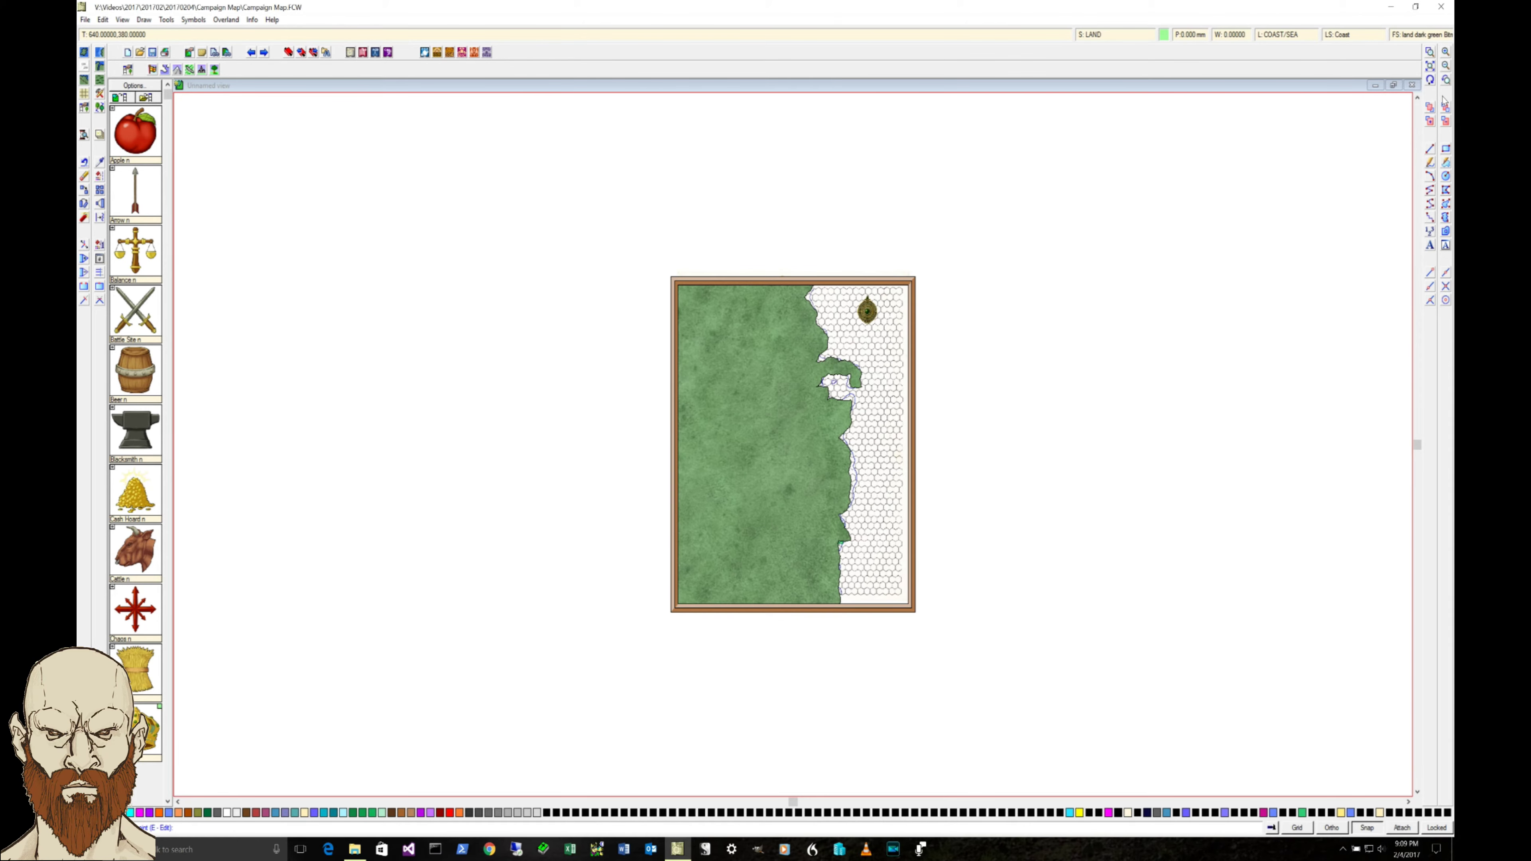
- Redraw the map, open and dismiss the Select Layer list, then zoom to extents
click(1430, 80)
click(1308, 38)
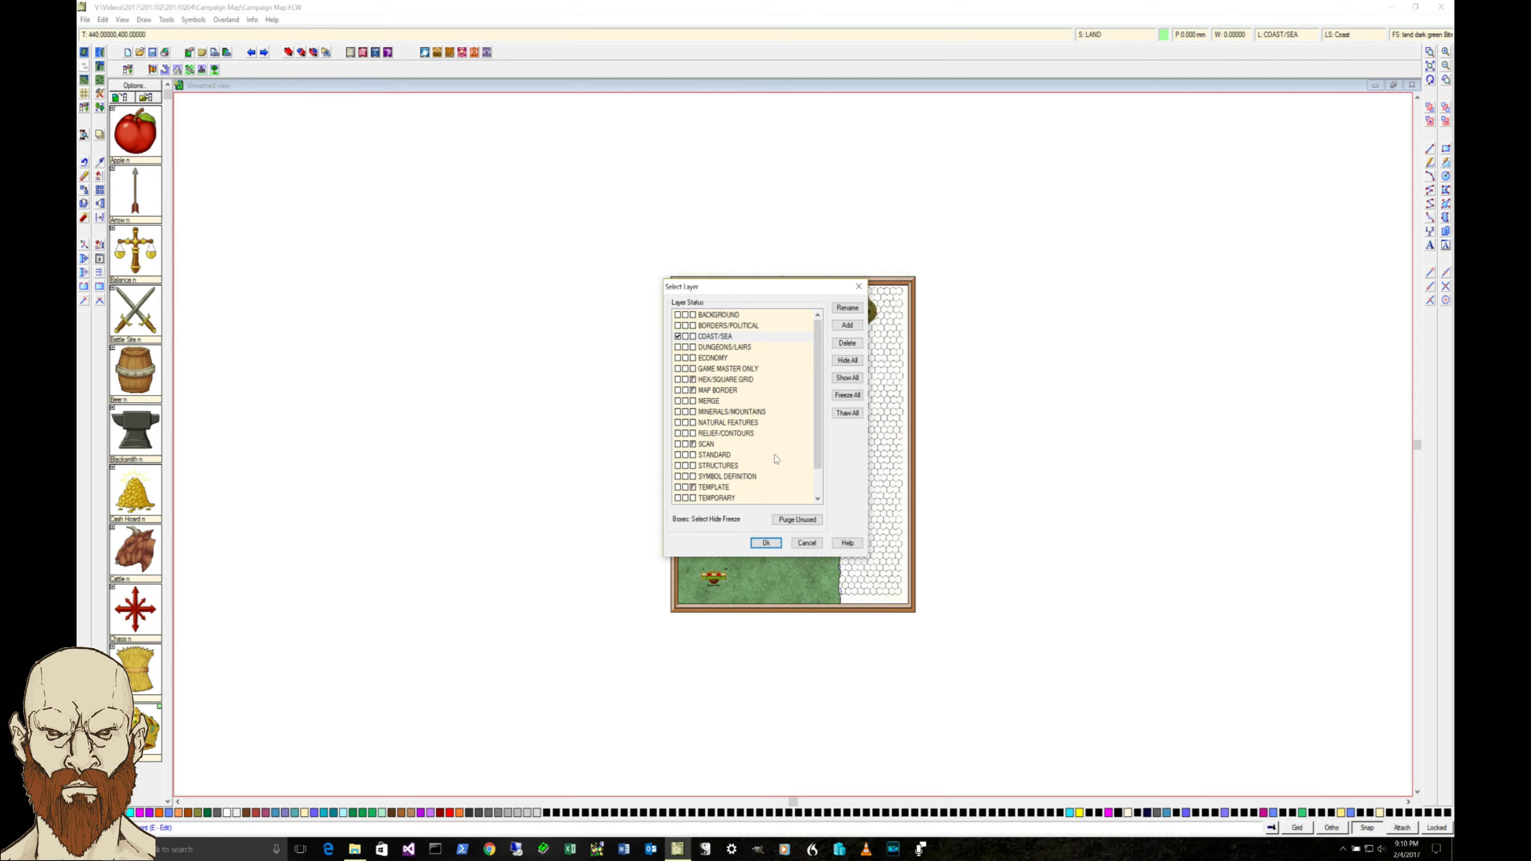
click(807, 543)
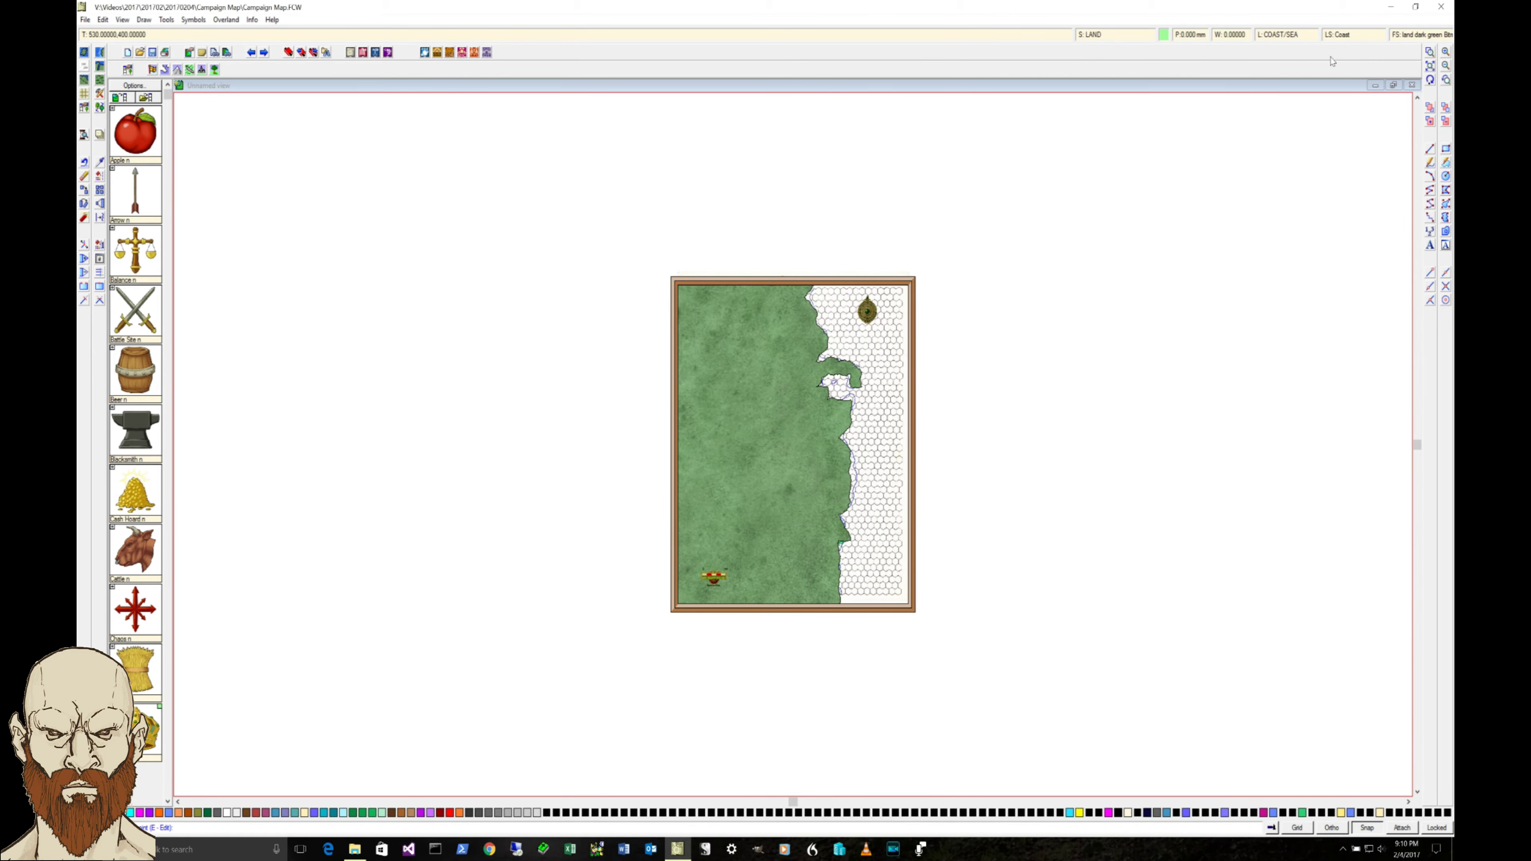
click(1430, 66)
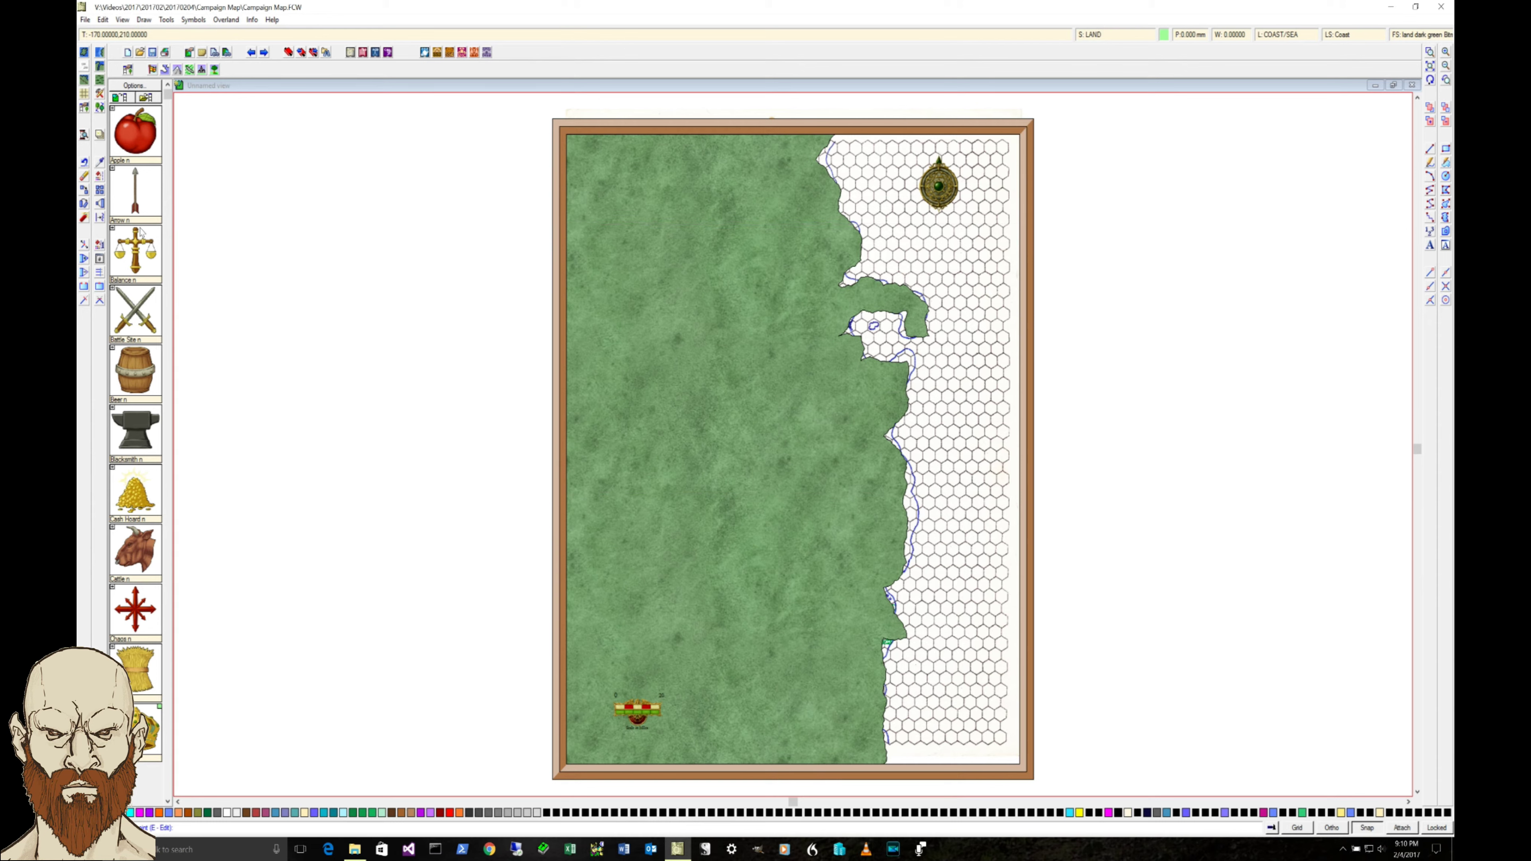
- Switch the current layer to STRUCTURES and redraw the map
click(85, 245)
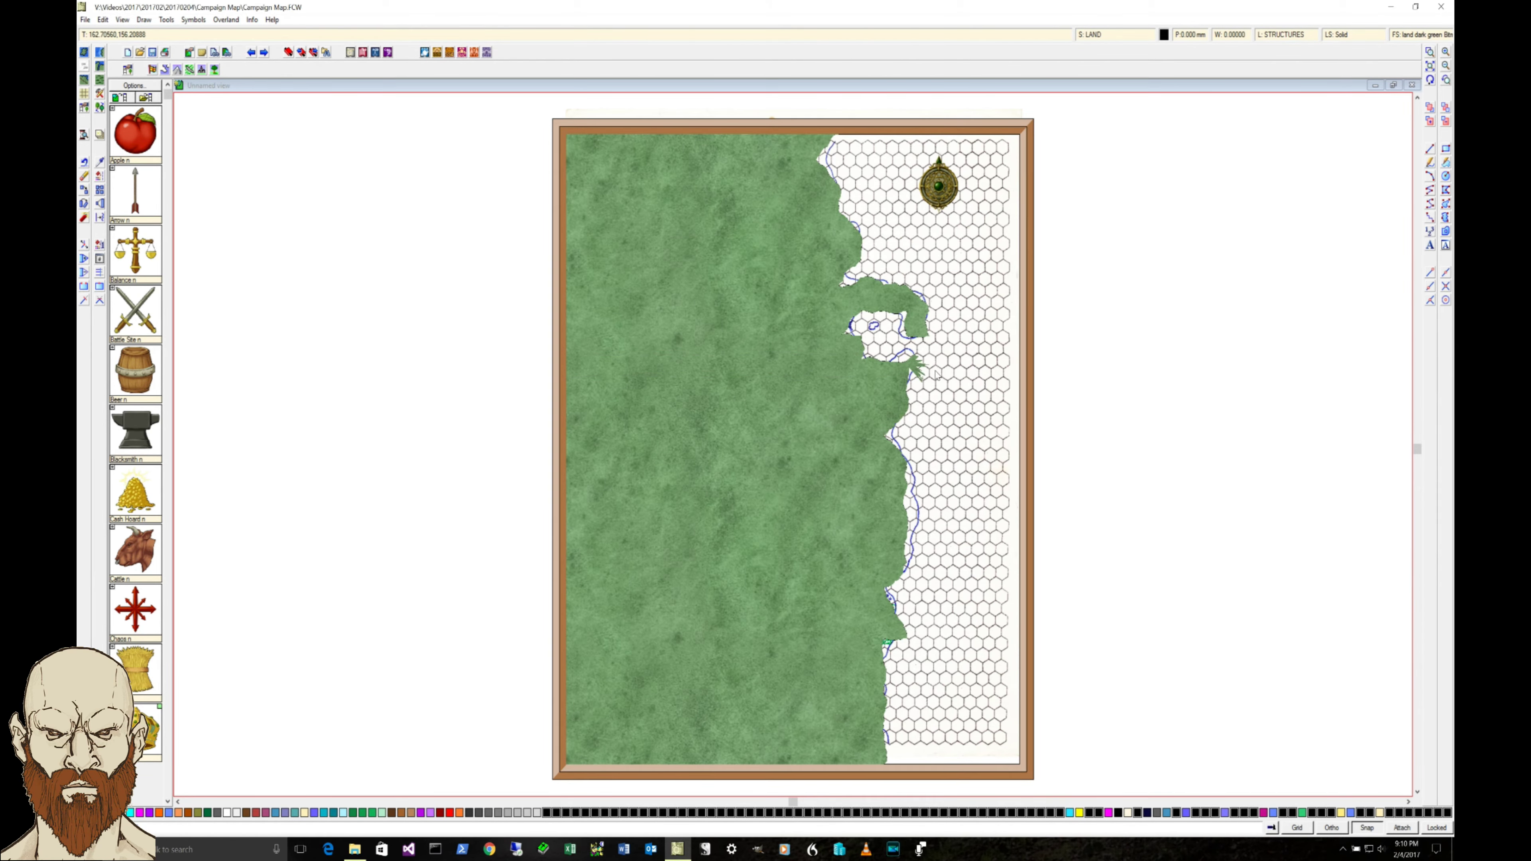
click(1430, 81)
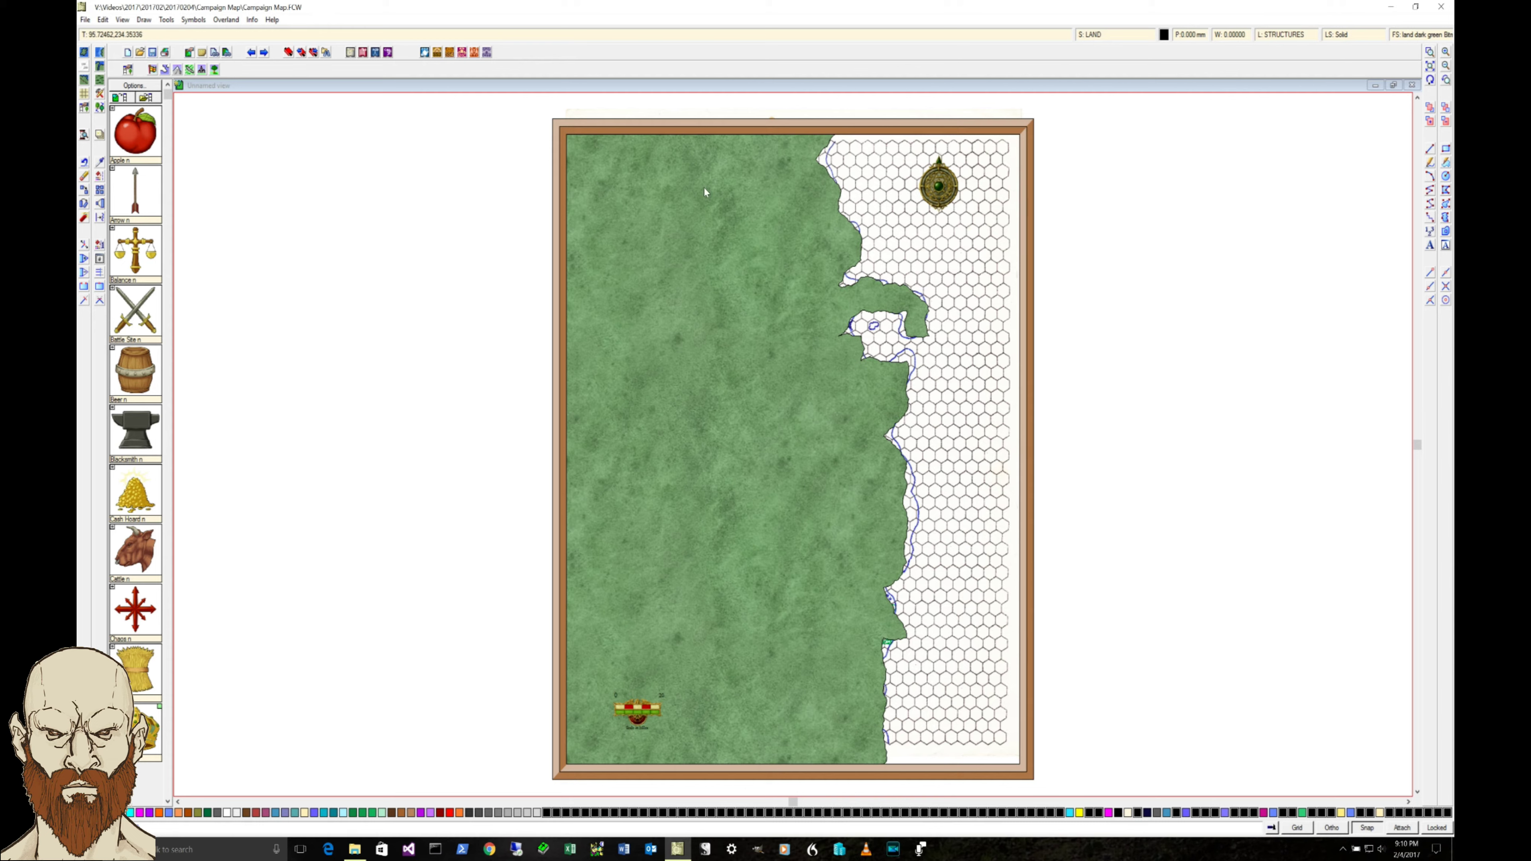
click(252, 19)
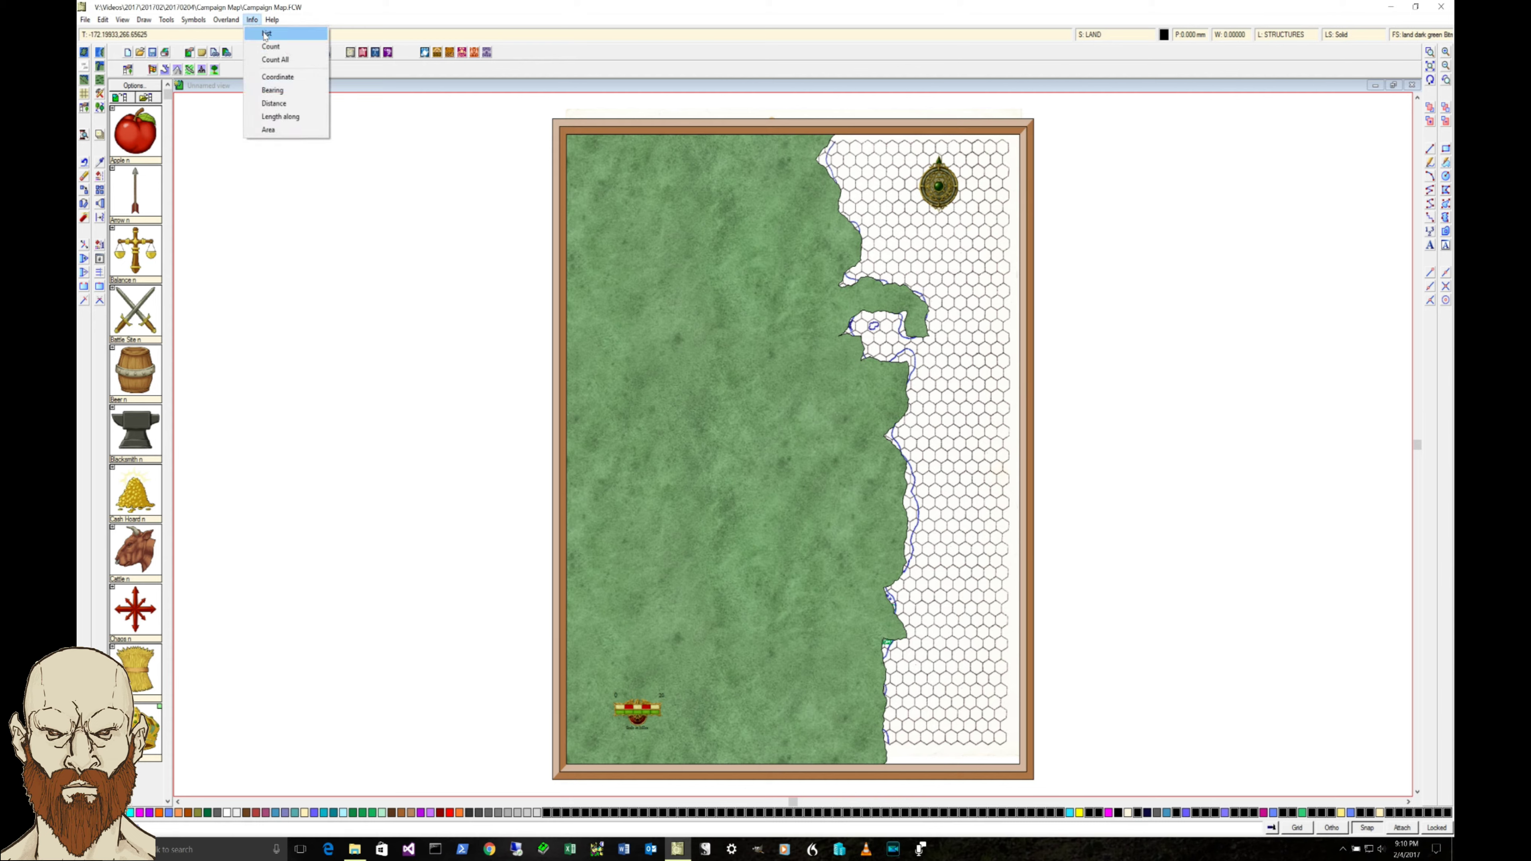
click(252, 20)
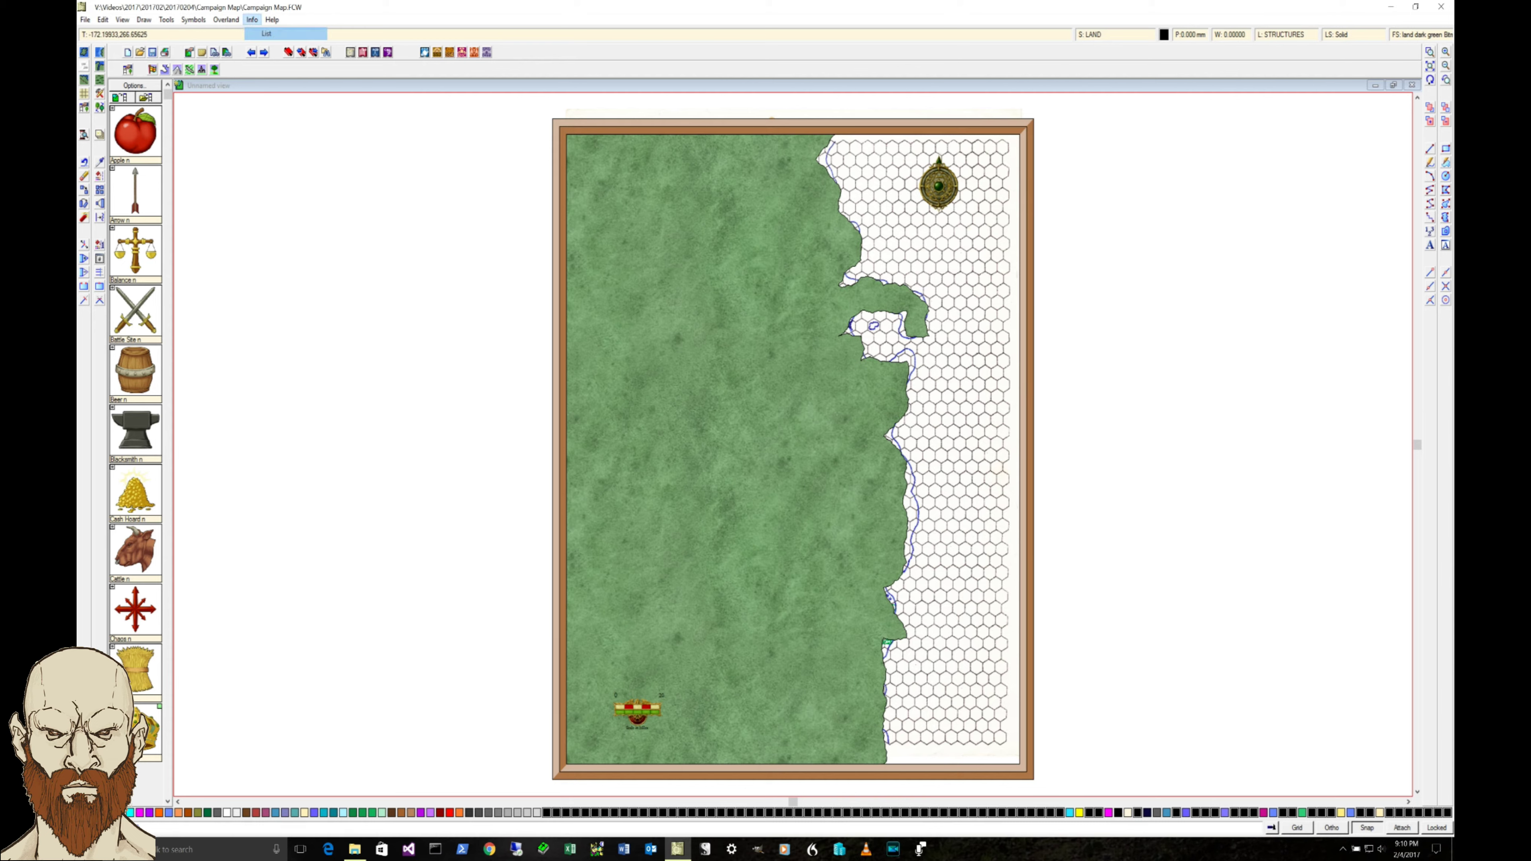
click(539, 106)
click(647, 183)
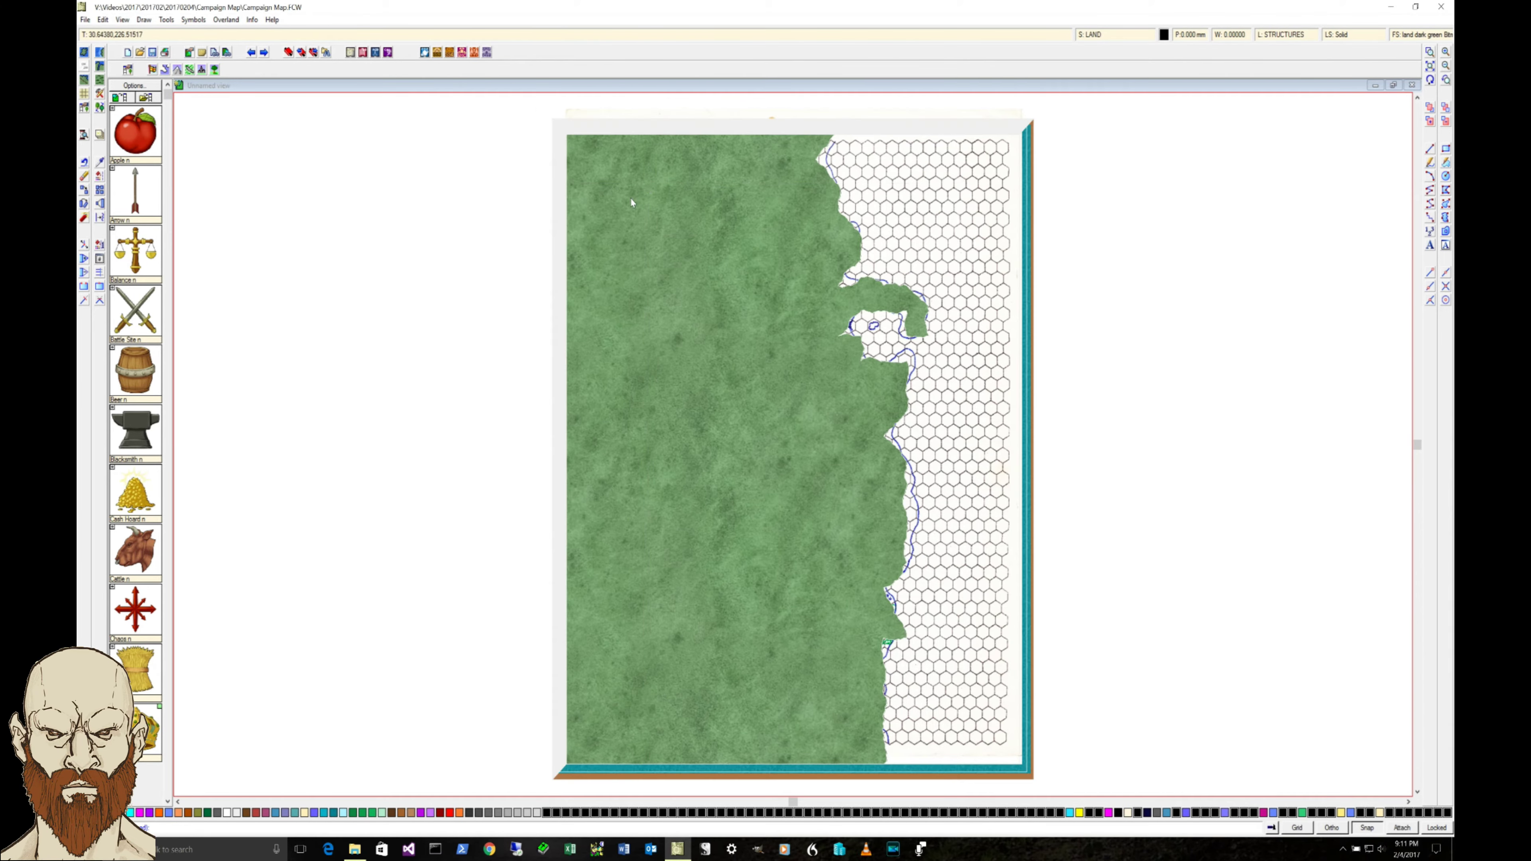
right_click(454, 410)
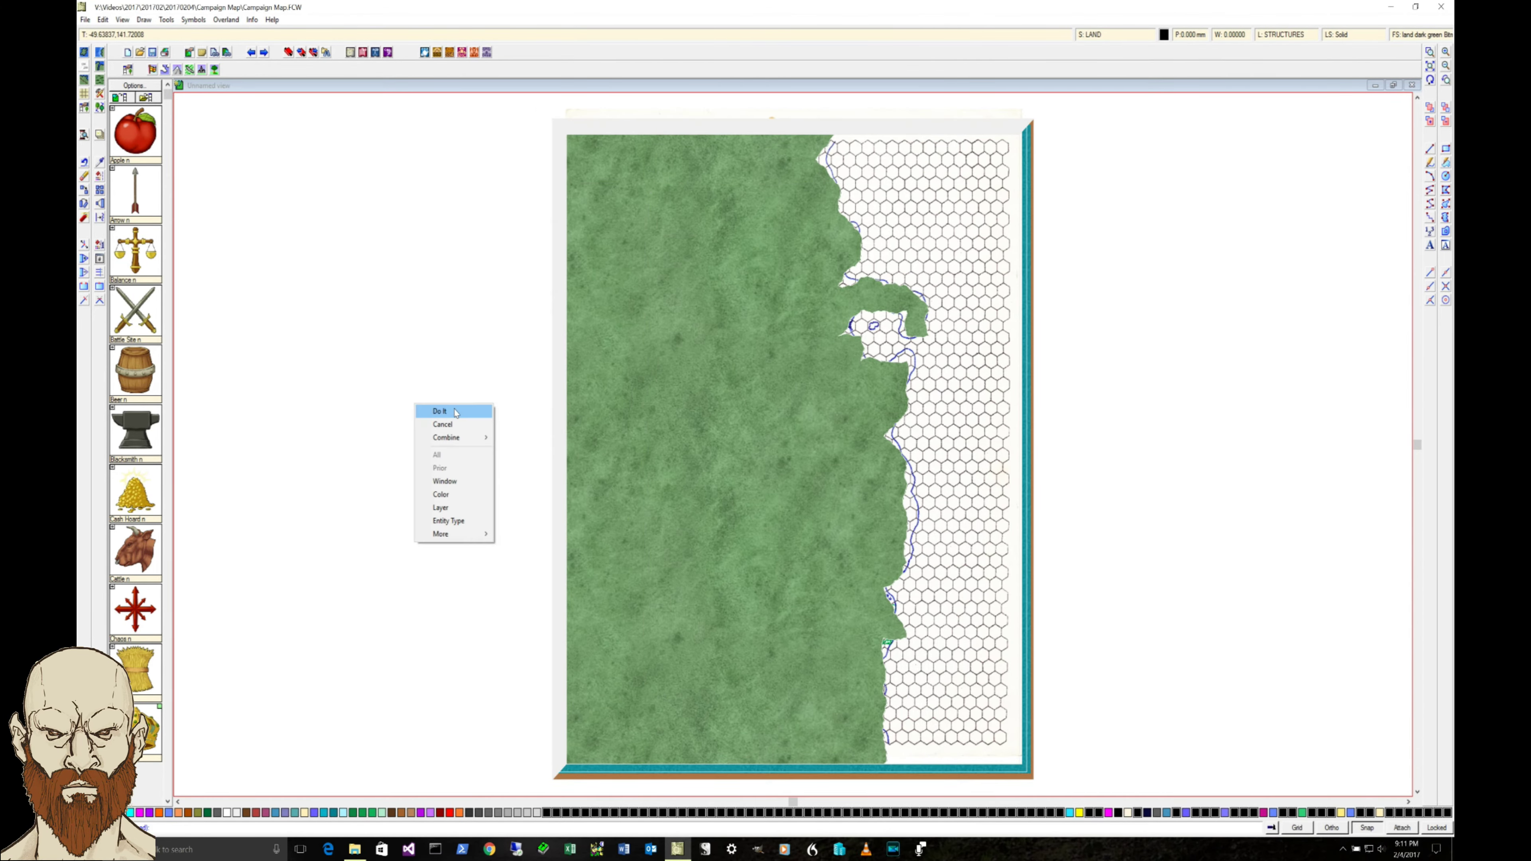
click(455, 411)
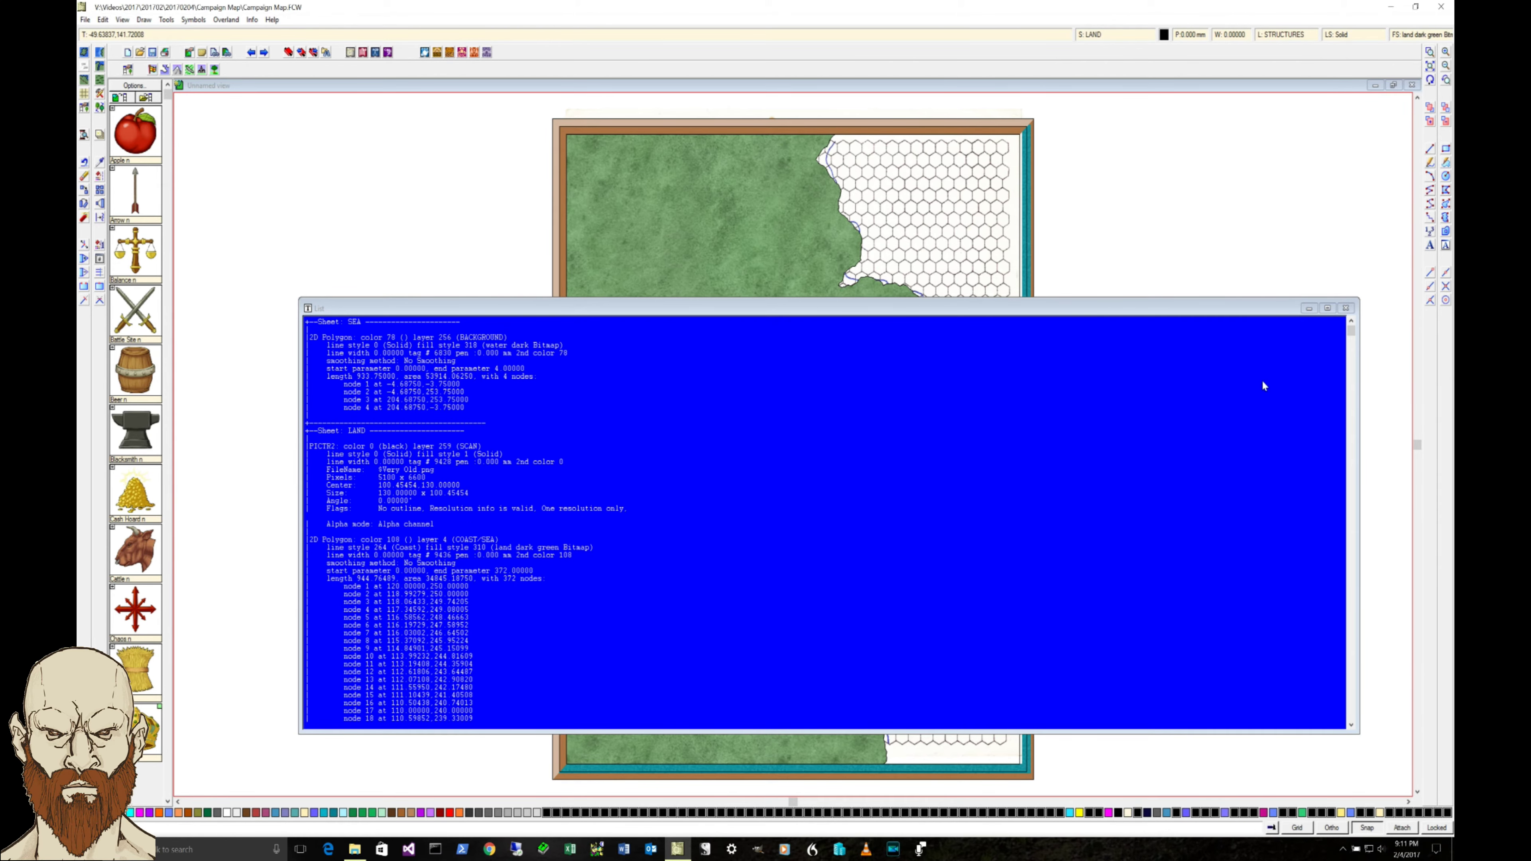
click(1348, 309)
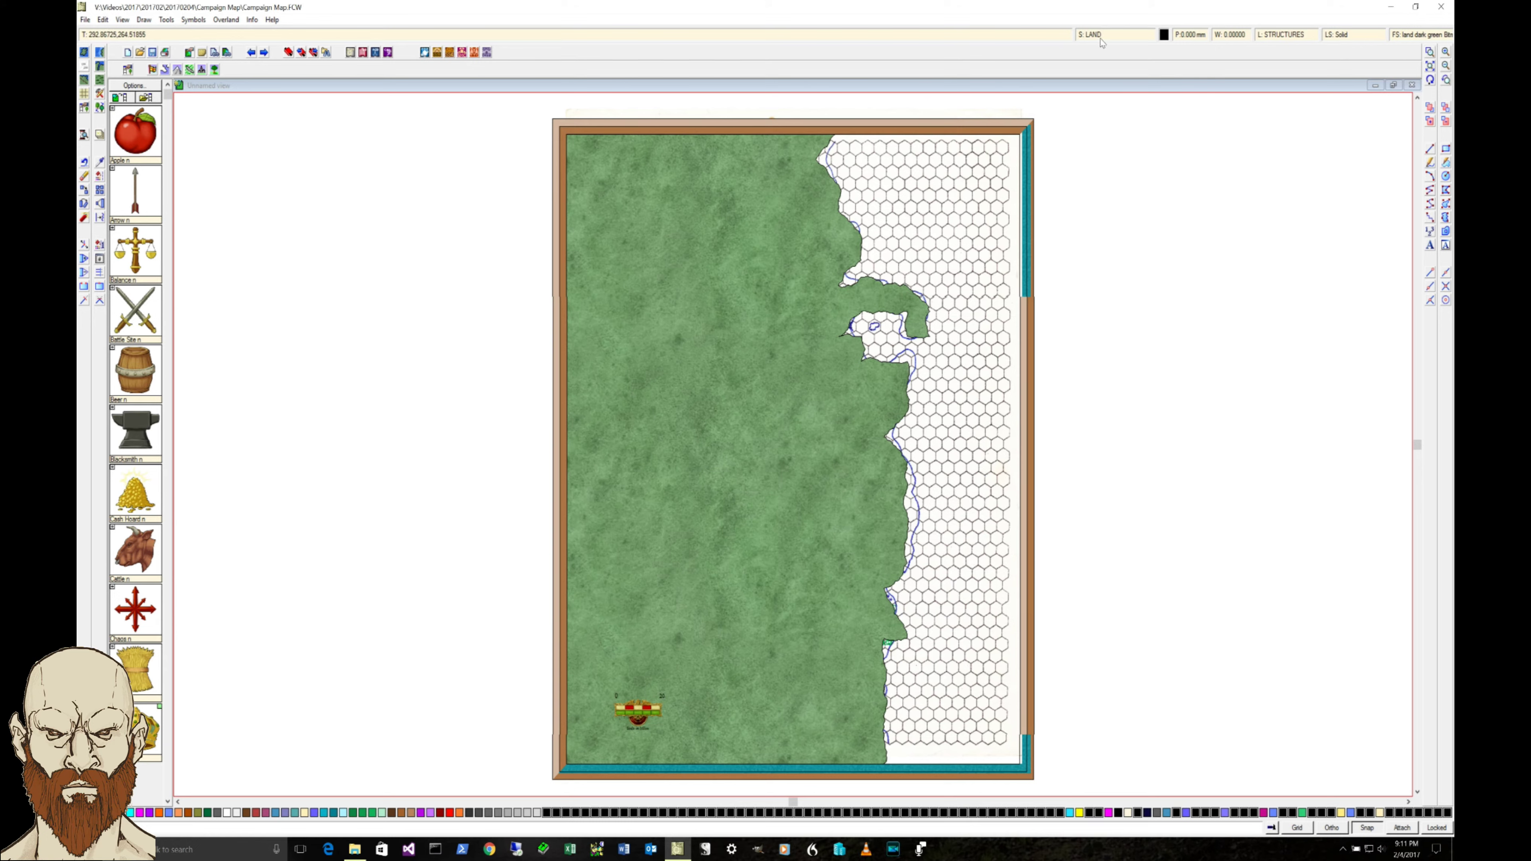
- Make SCAN the current layer in Select Layer
click(1283, 36)
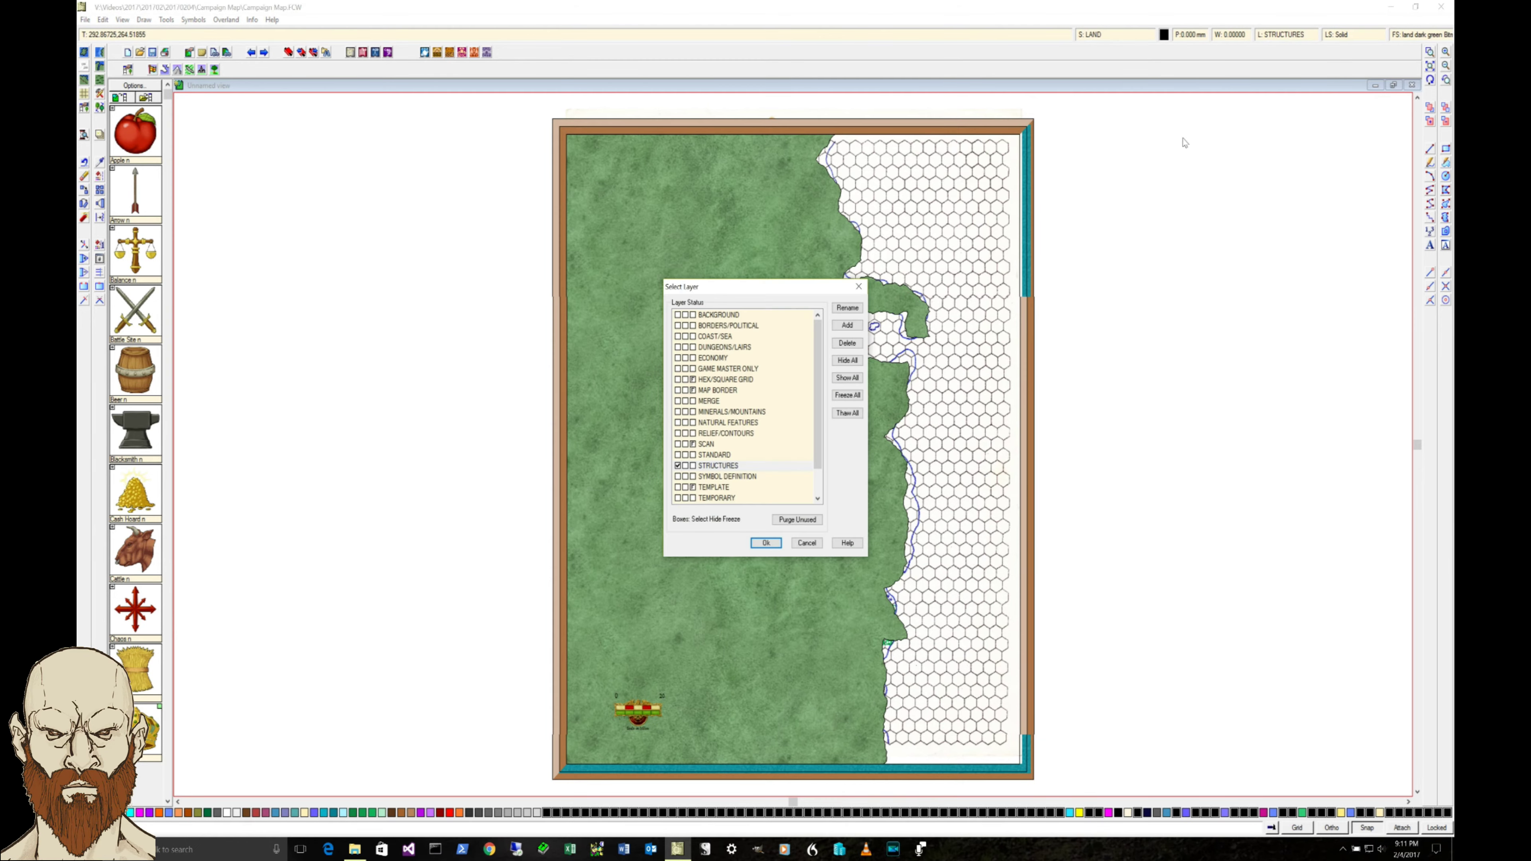
click(677, 444)
click(774, 543)
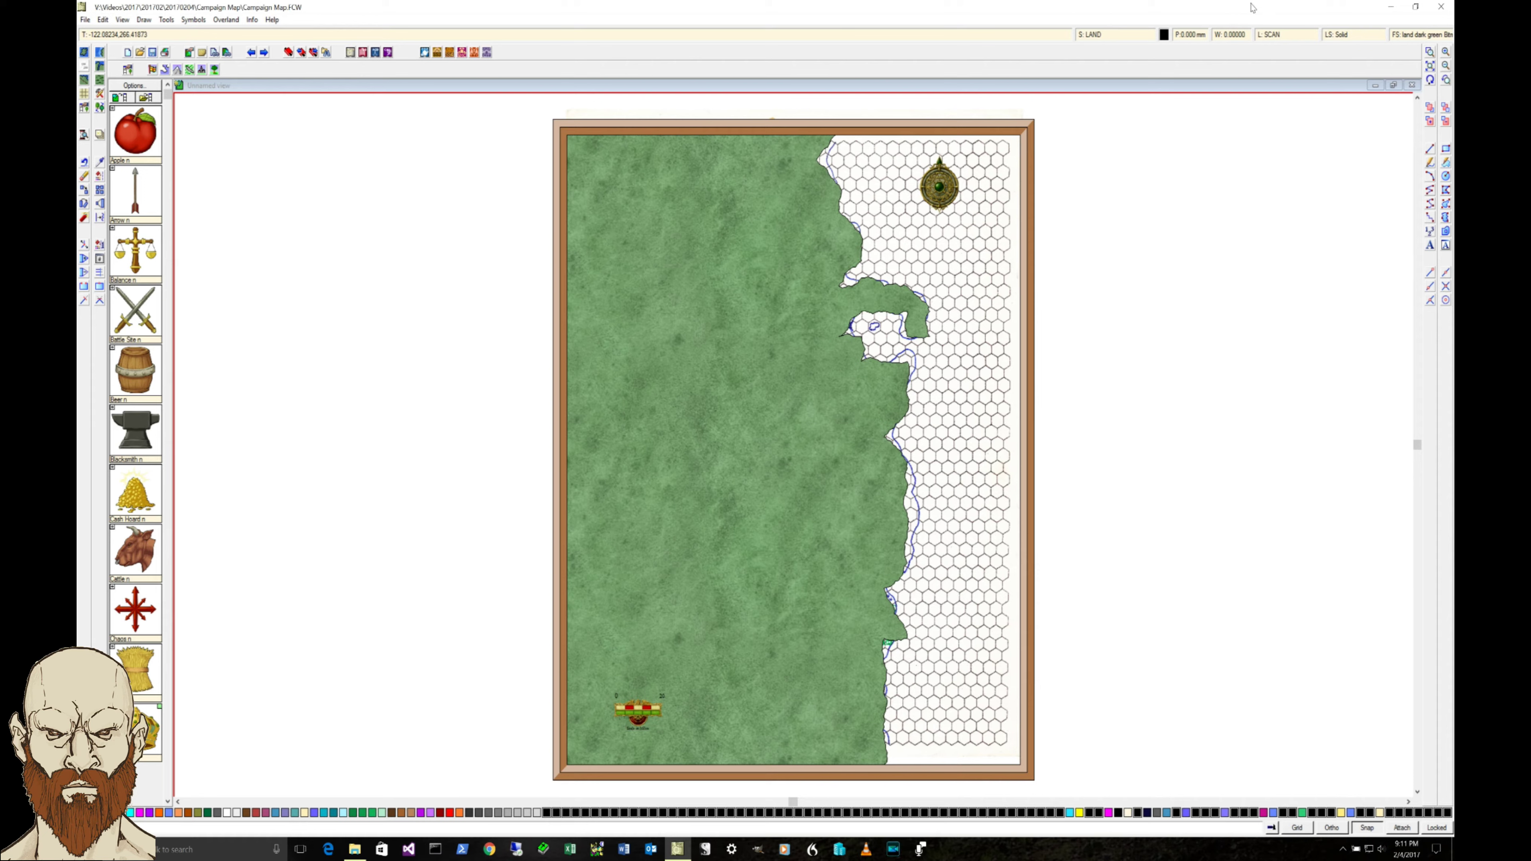
- Check the scanned map's sheet with Change Properties, confirm it is LAND, and cancel
click(103, 19)
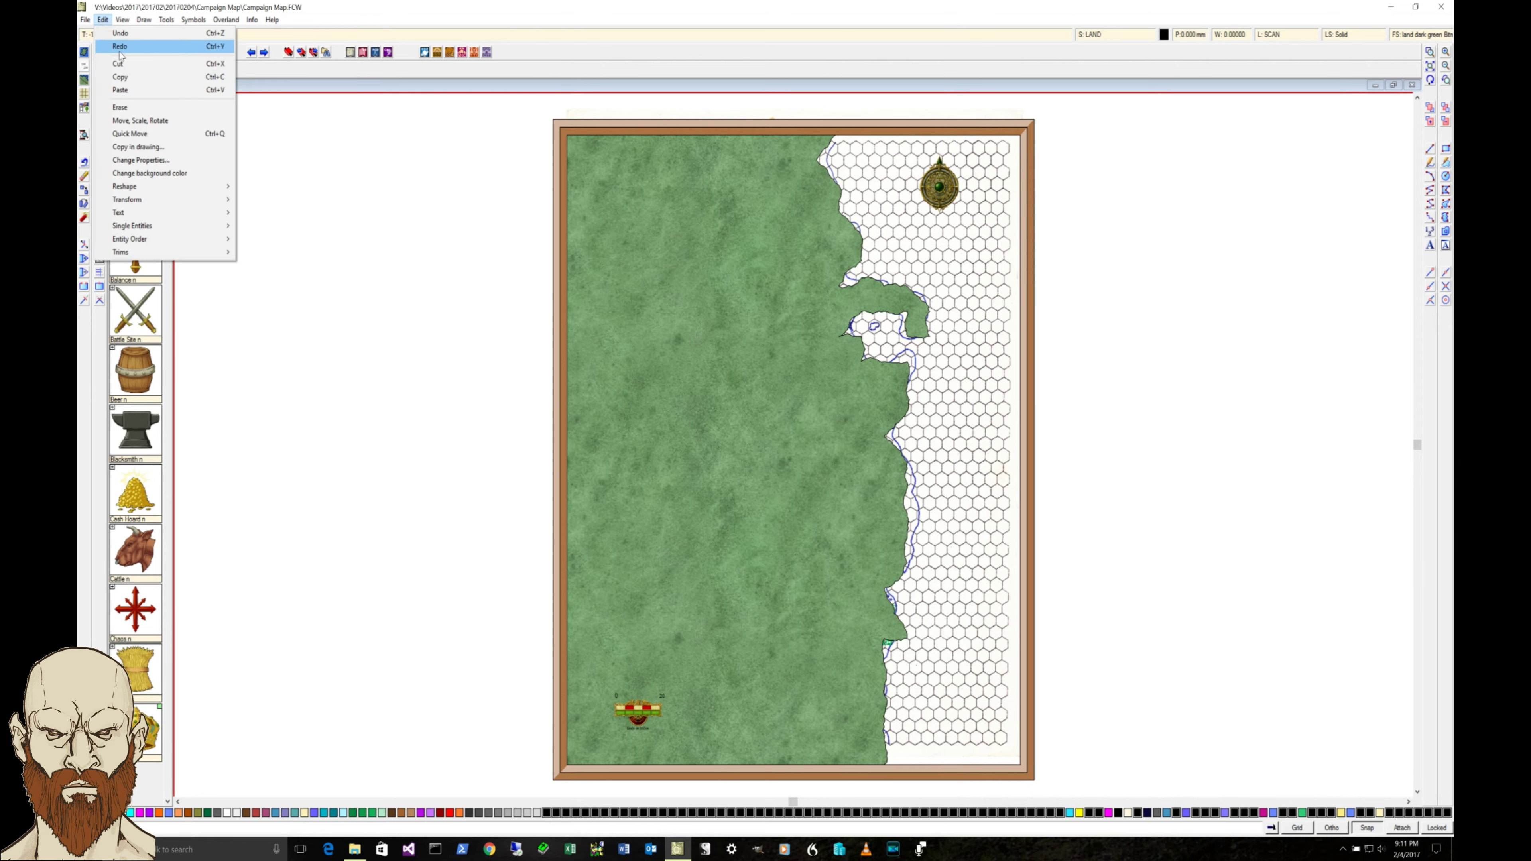
click(138, 147)
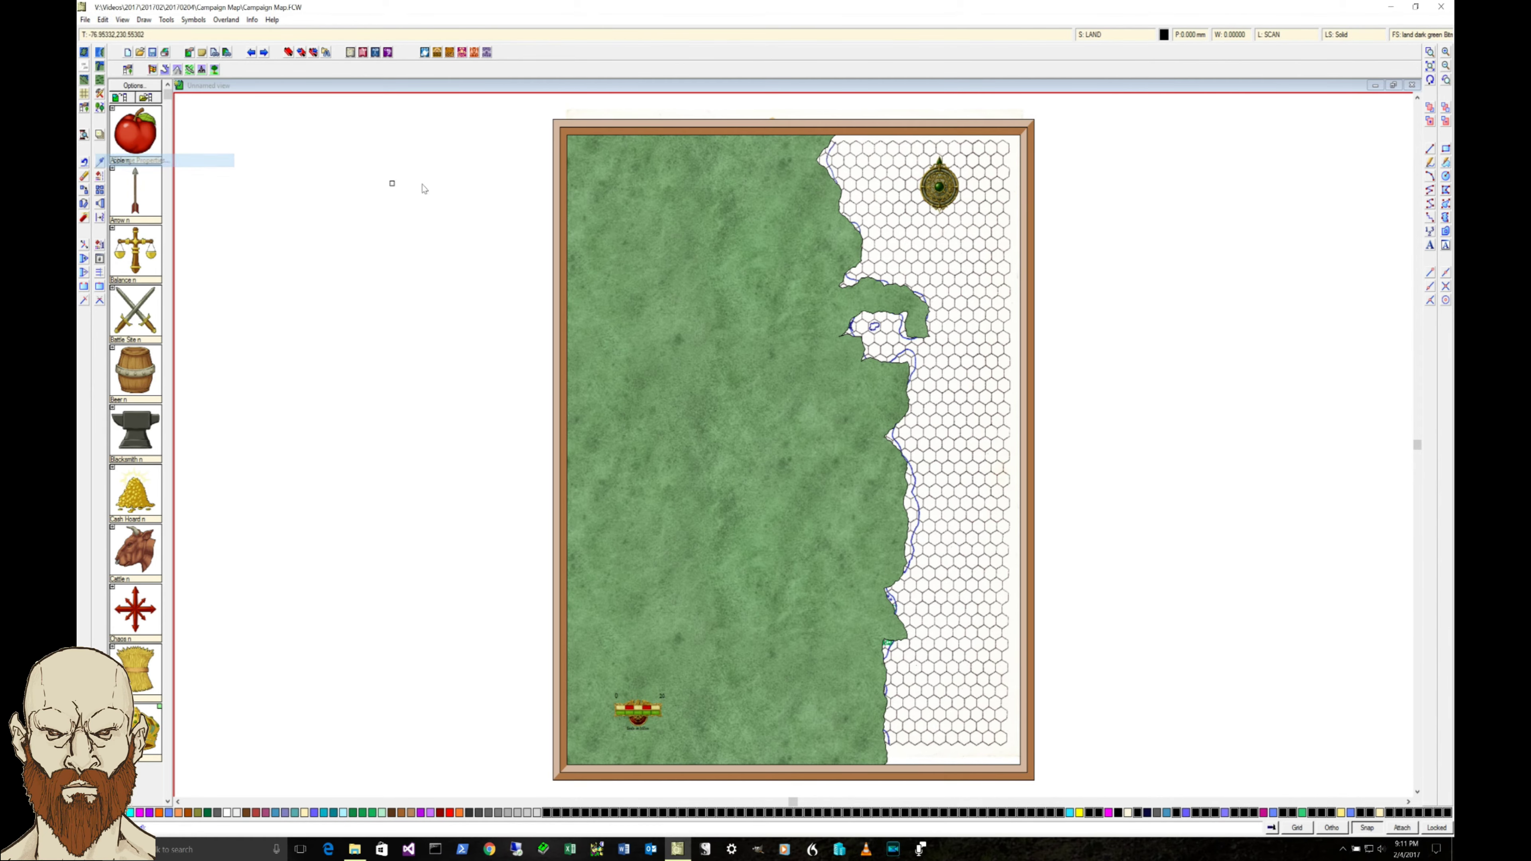
click(528, 113)
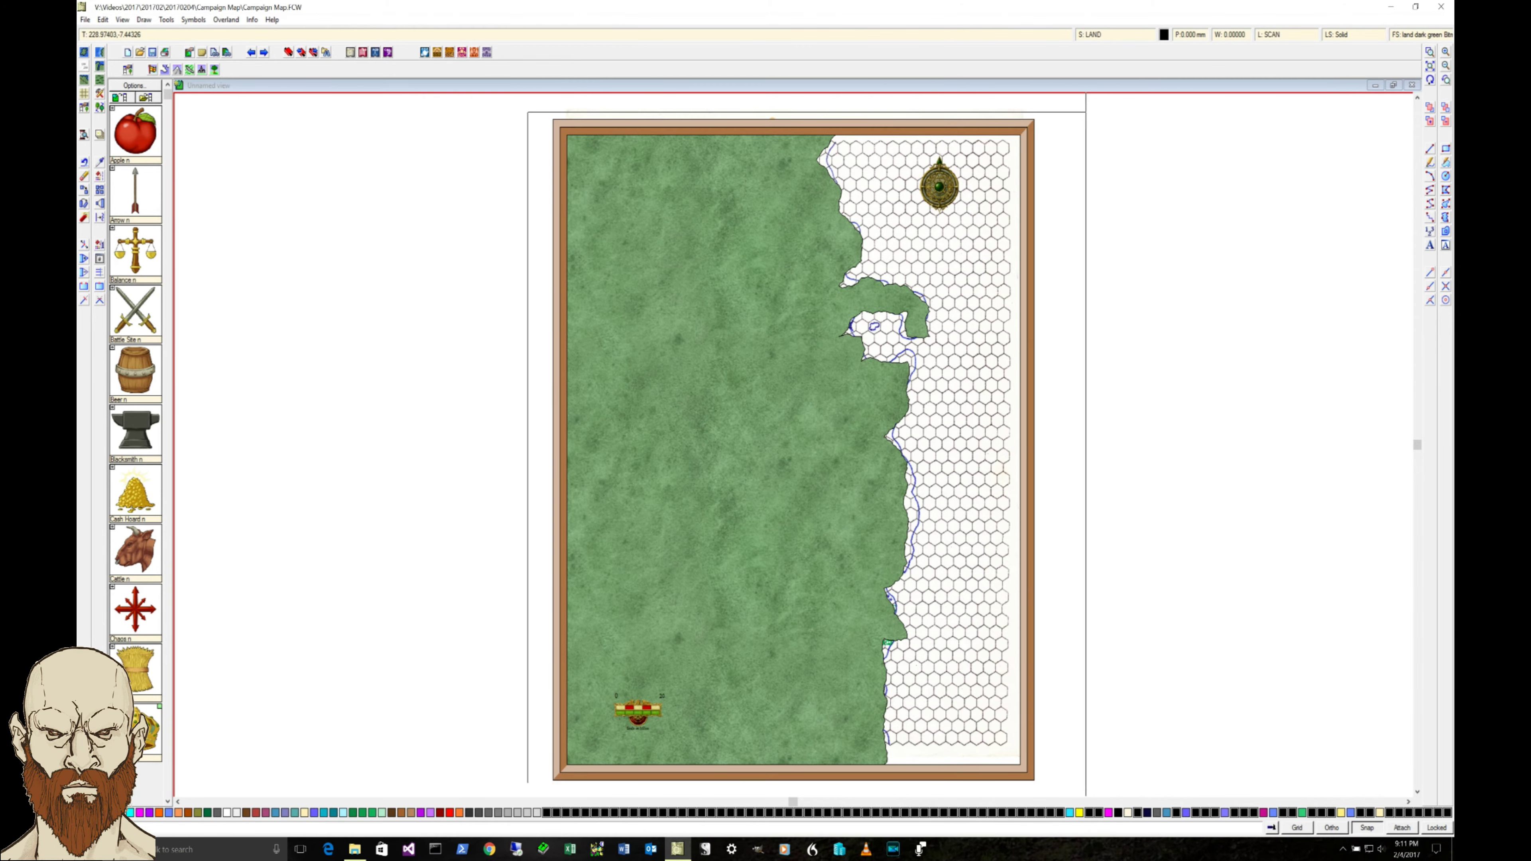
click(1083, 784)
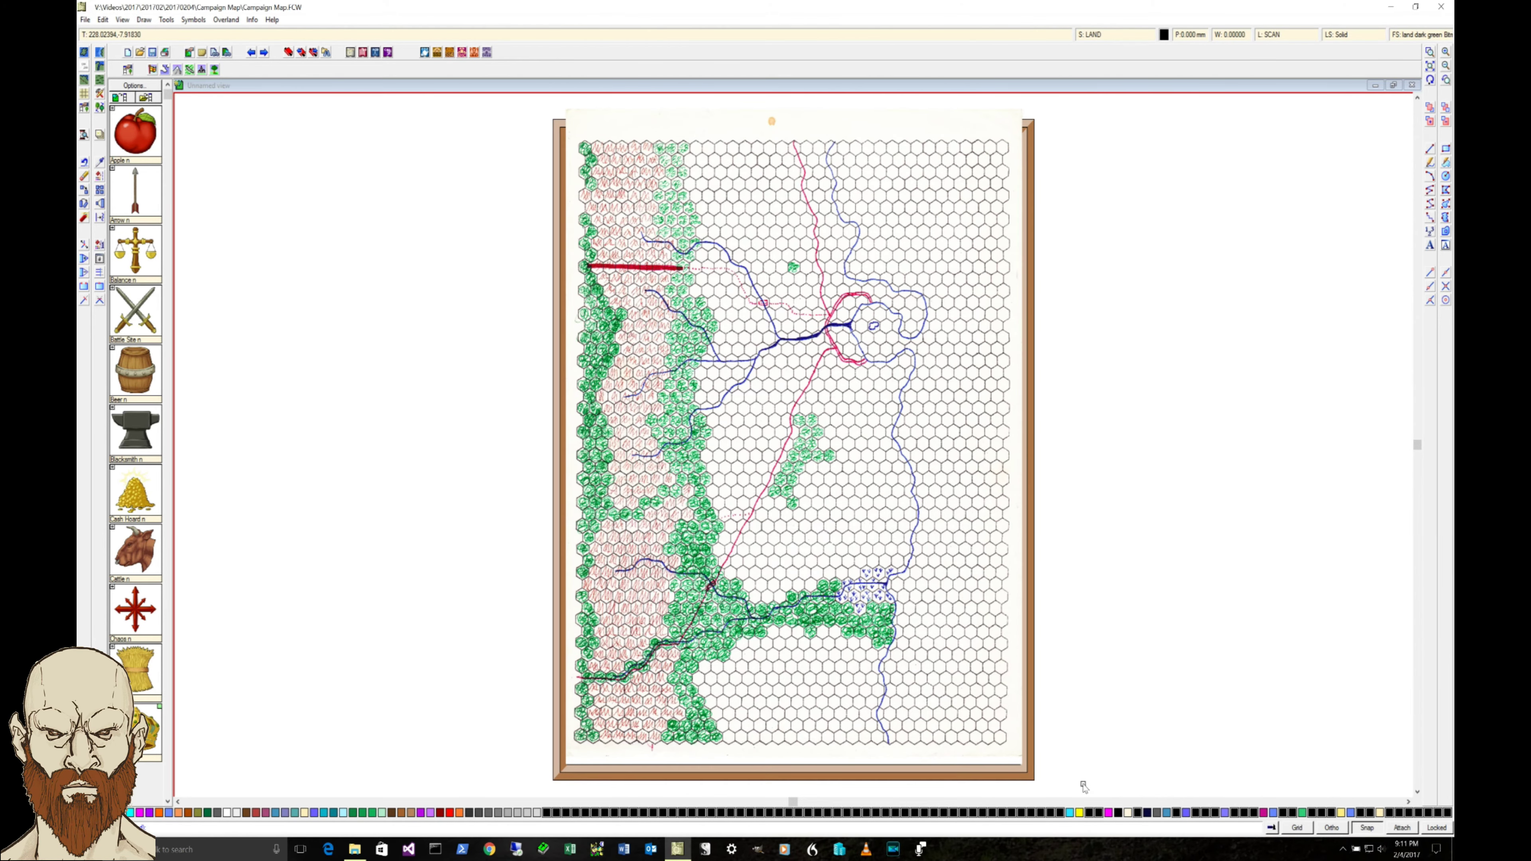
right_click(626, 482)
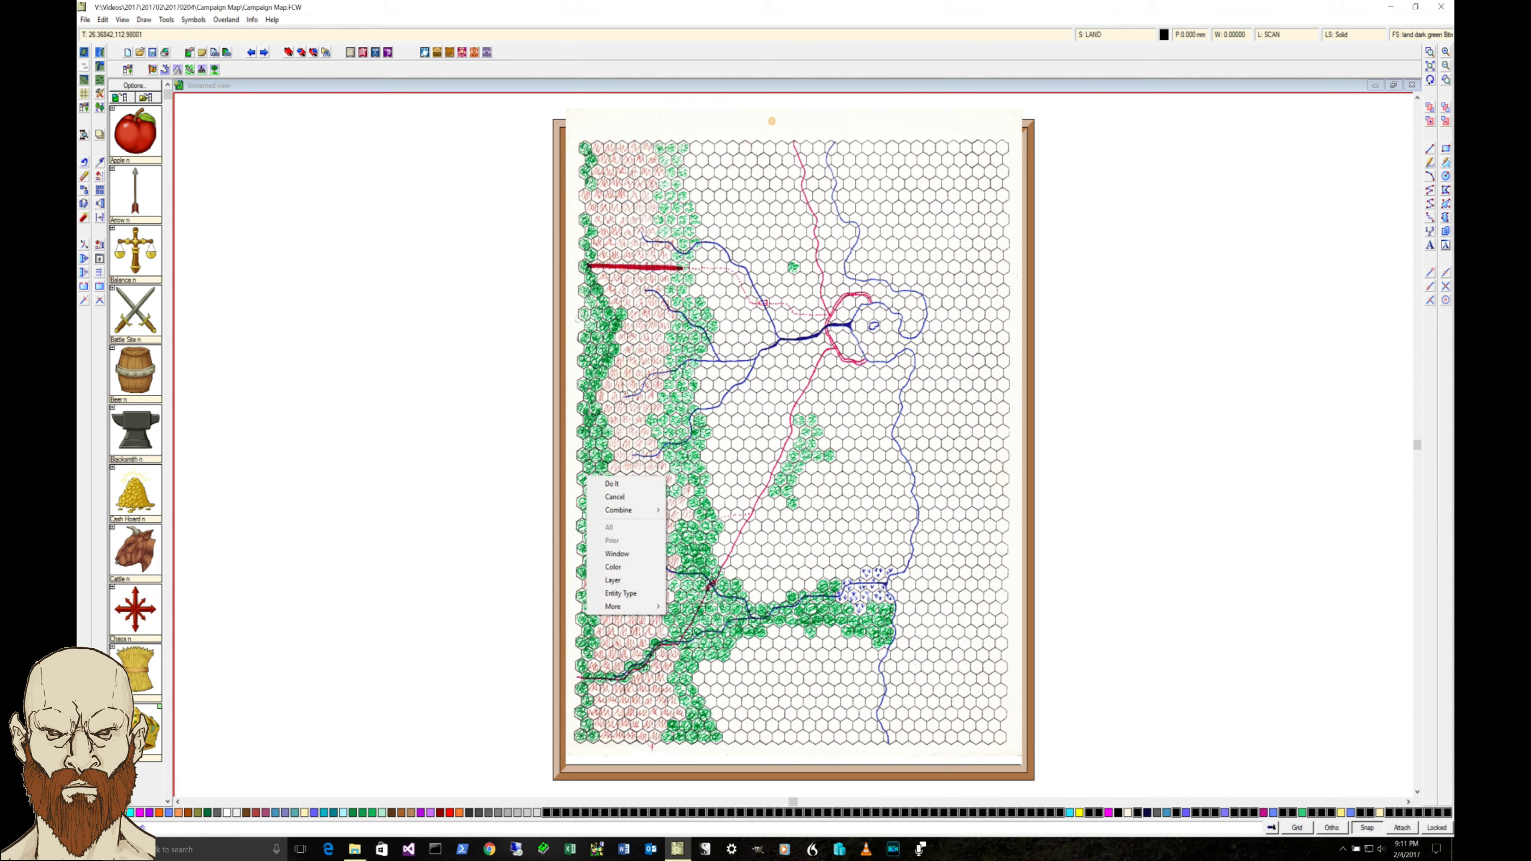
click(611, 483)
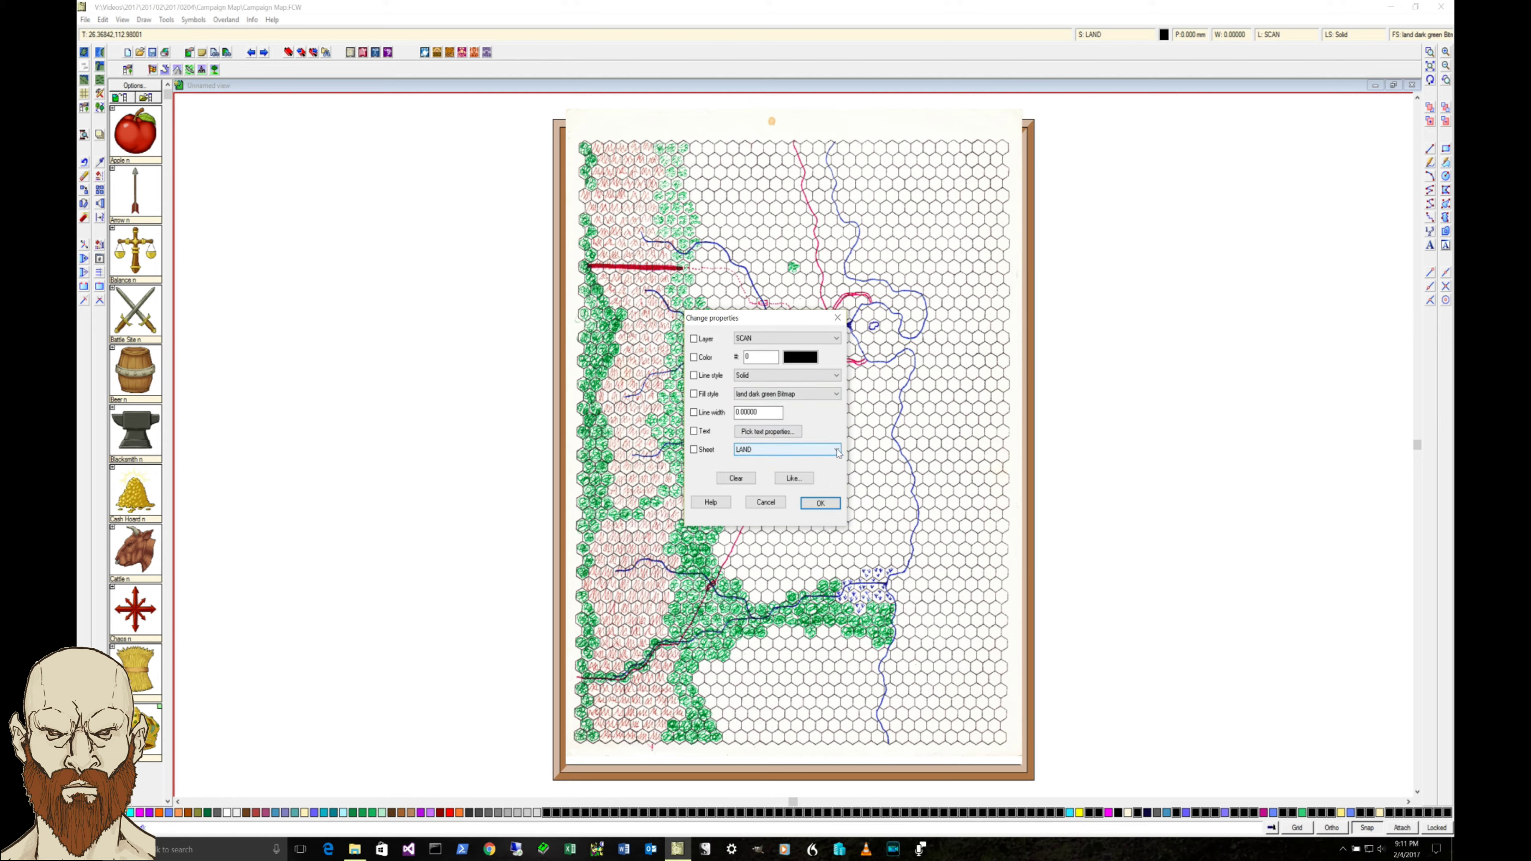
click(837, 450)
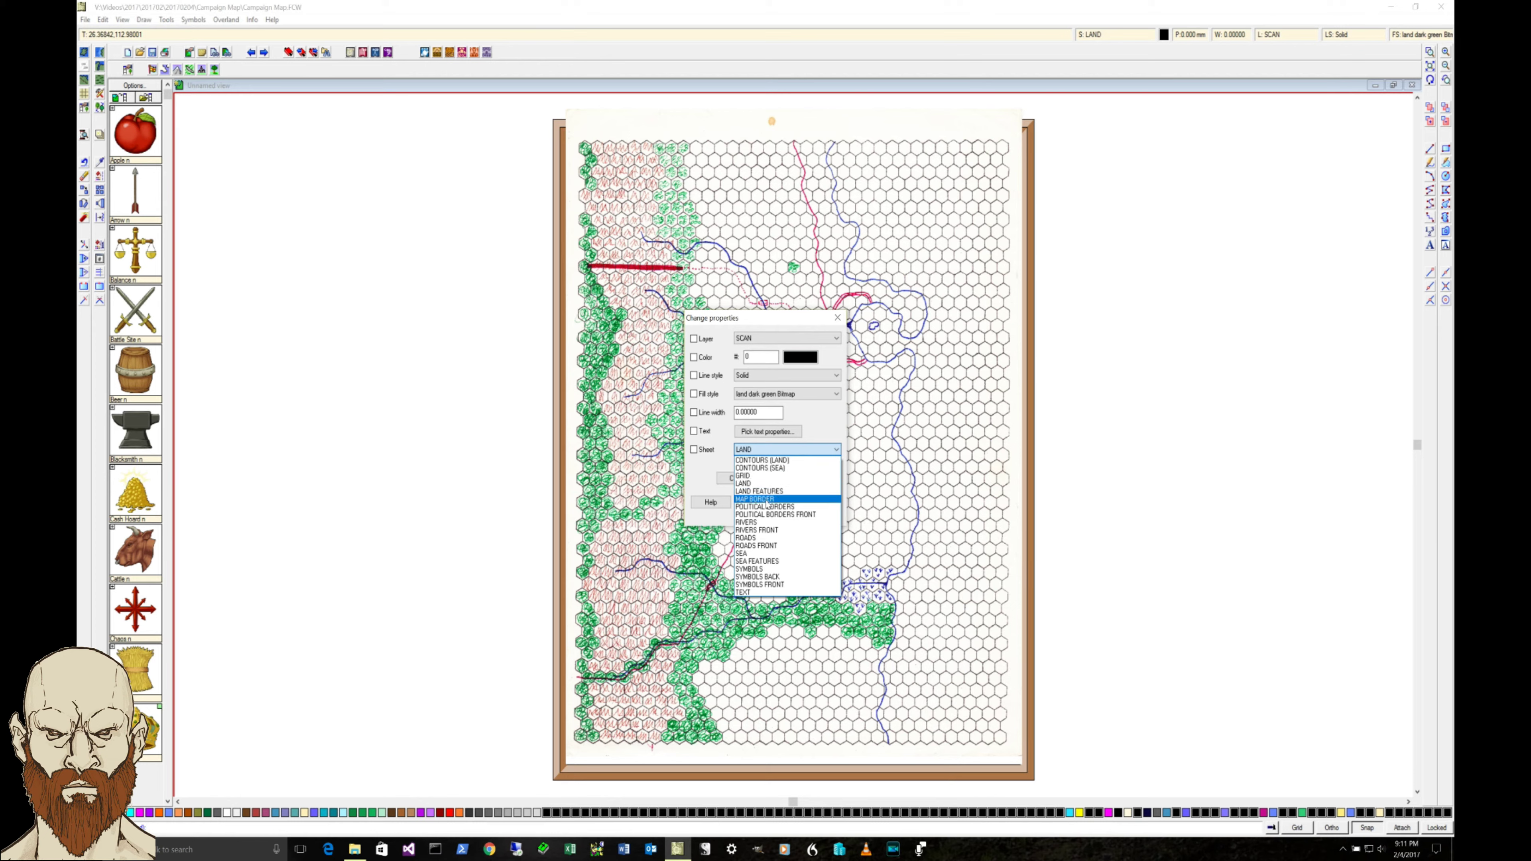
click(1106, 491)
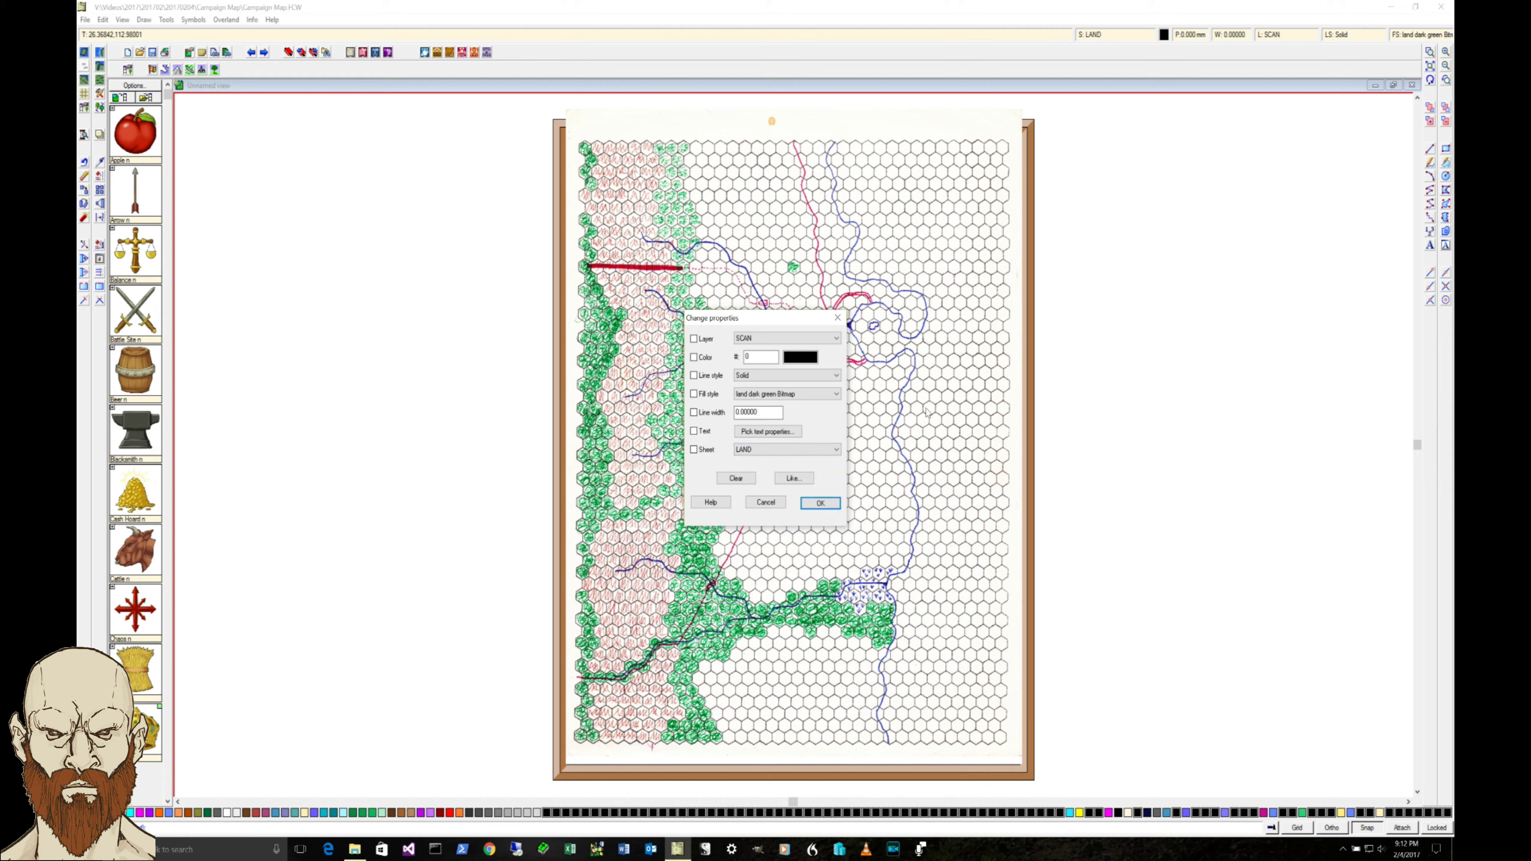
click(764, 502)
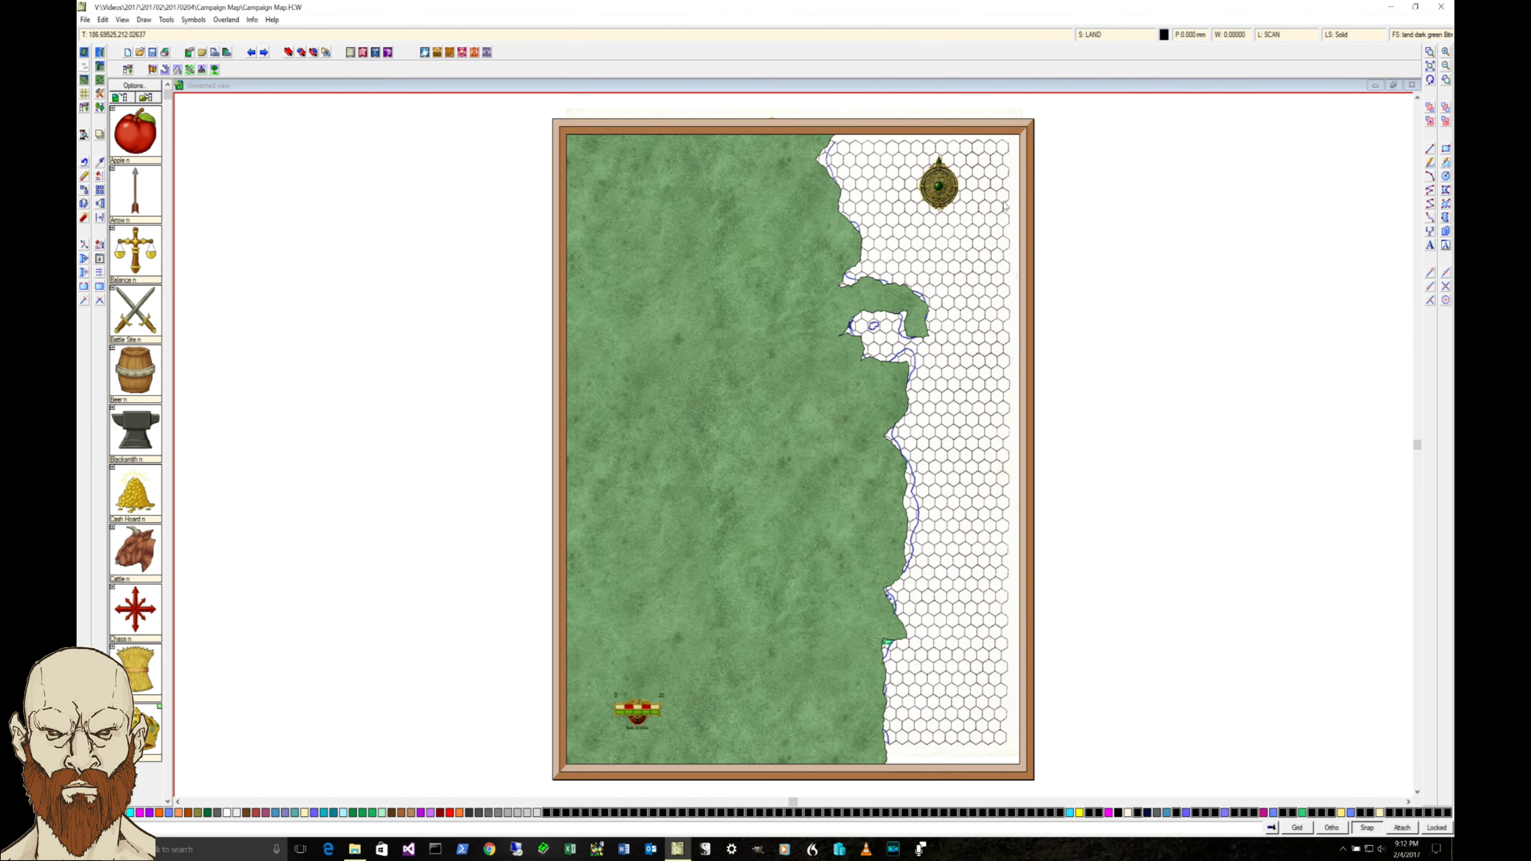
- Add a sheet named SCAN in Drawing Sheets and Effects and keep it current
click(1110, 38)
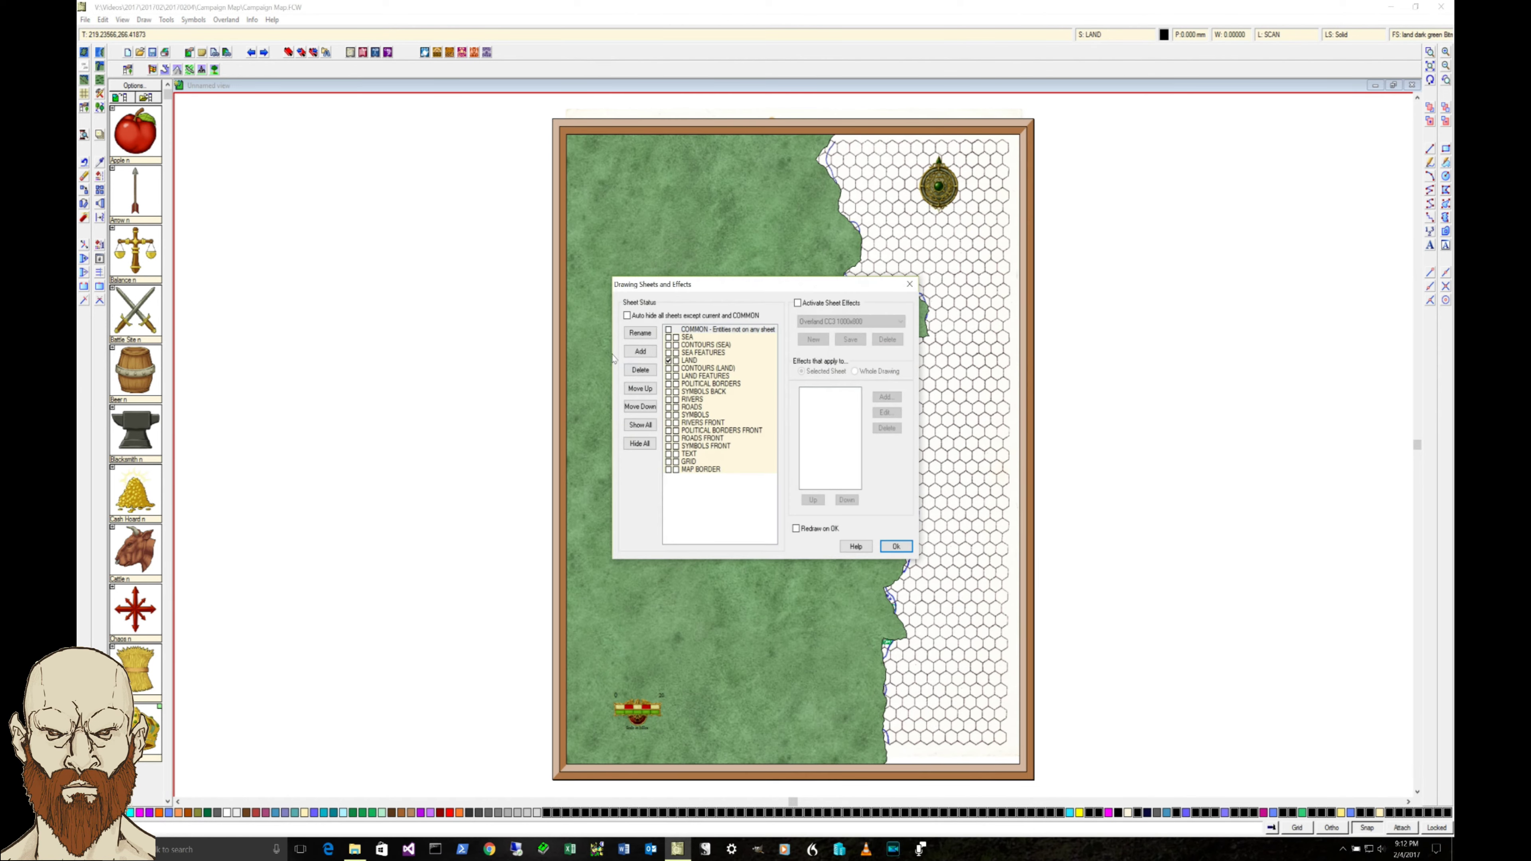
click(645, 355)
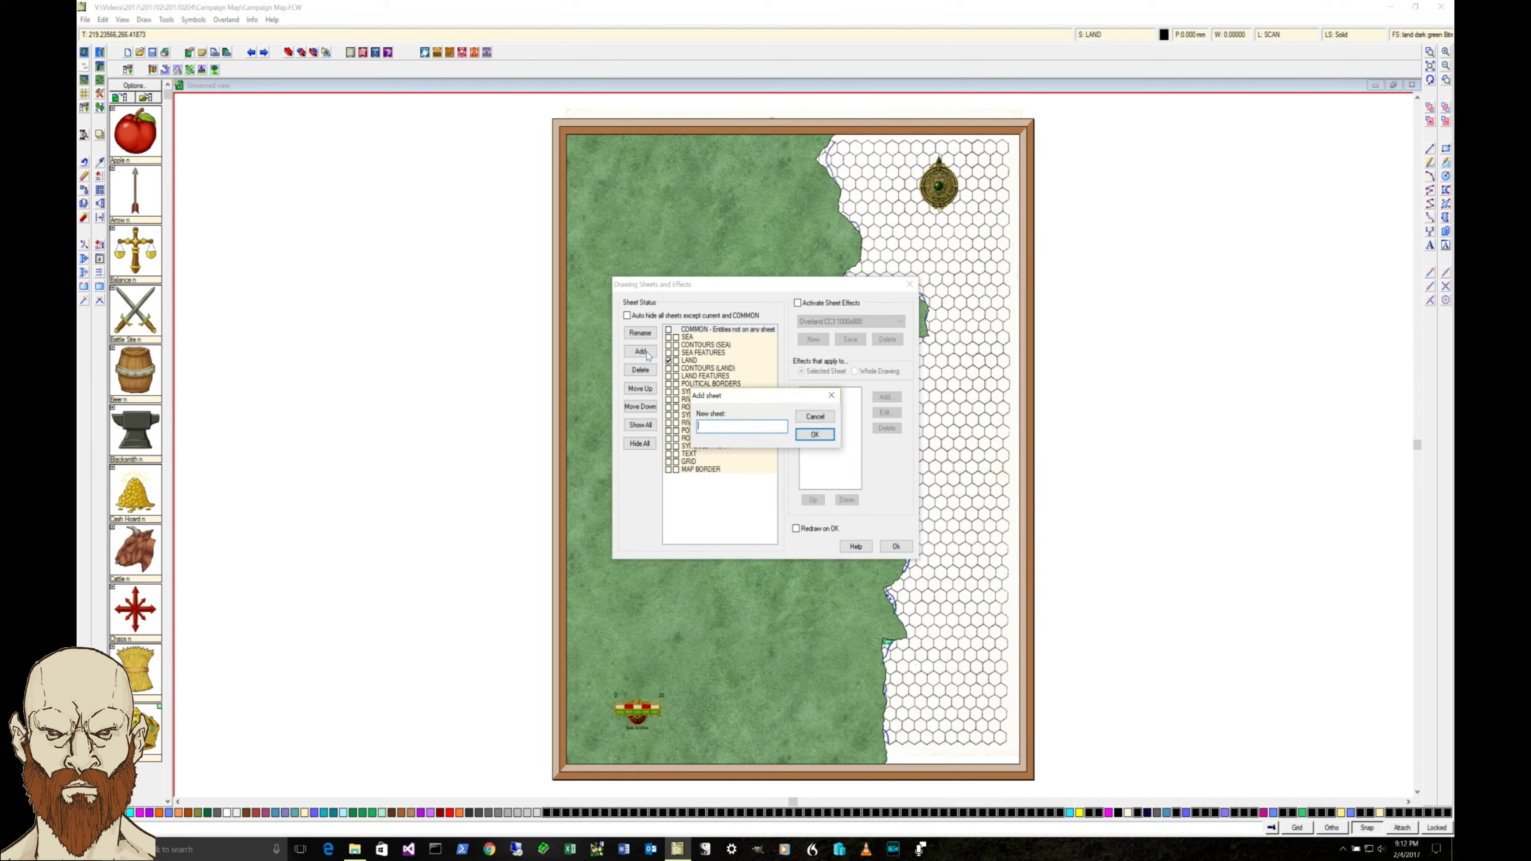
text(SCAN)
key(Return)
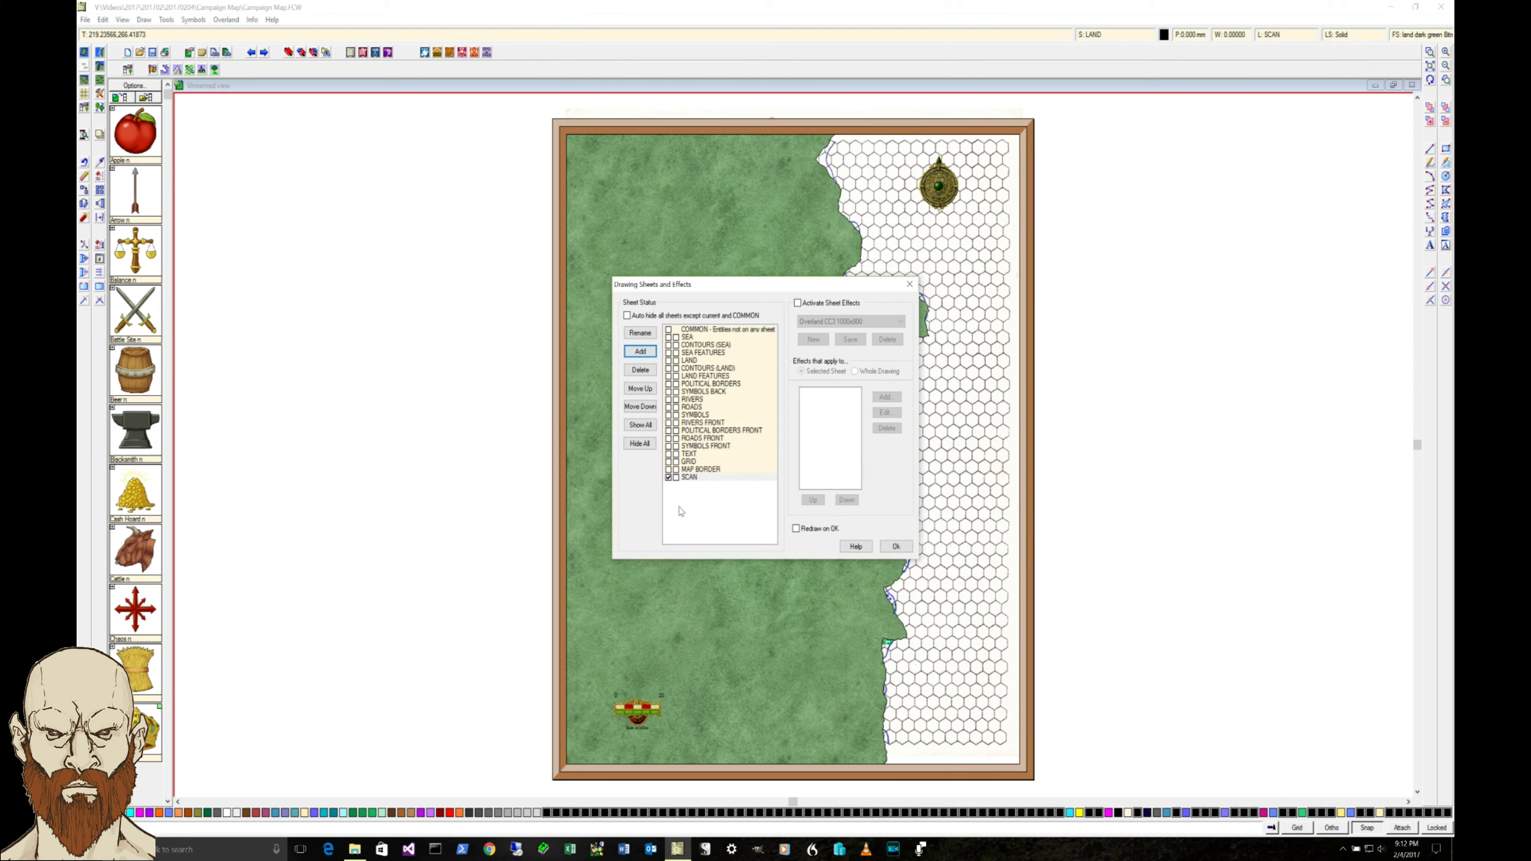
click(896, 547)
- Move the scanned hex map image onto the SCAN sheet via Change Properties
click(103, 20)
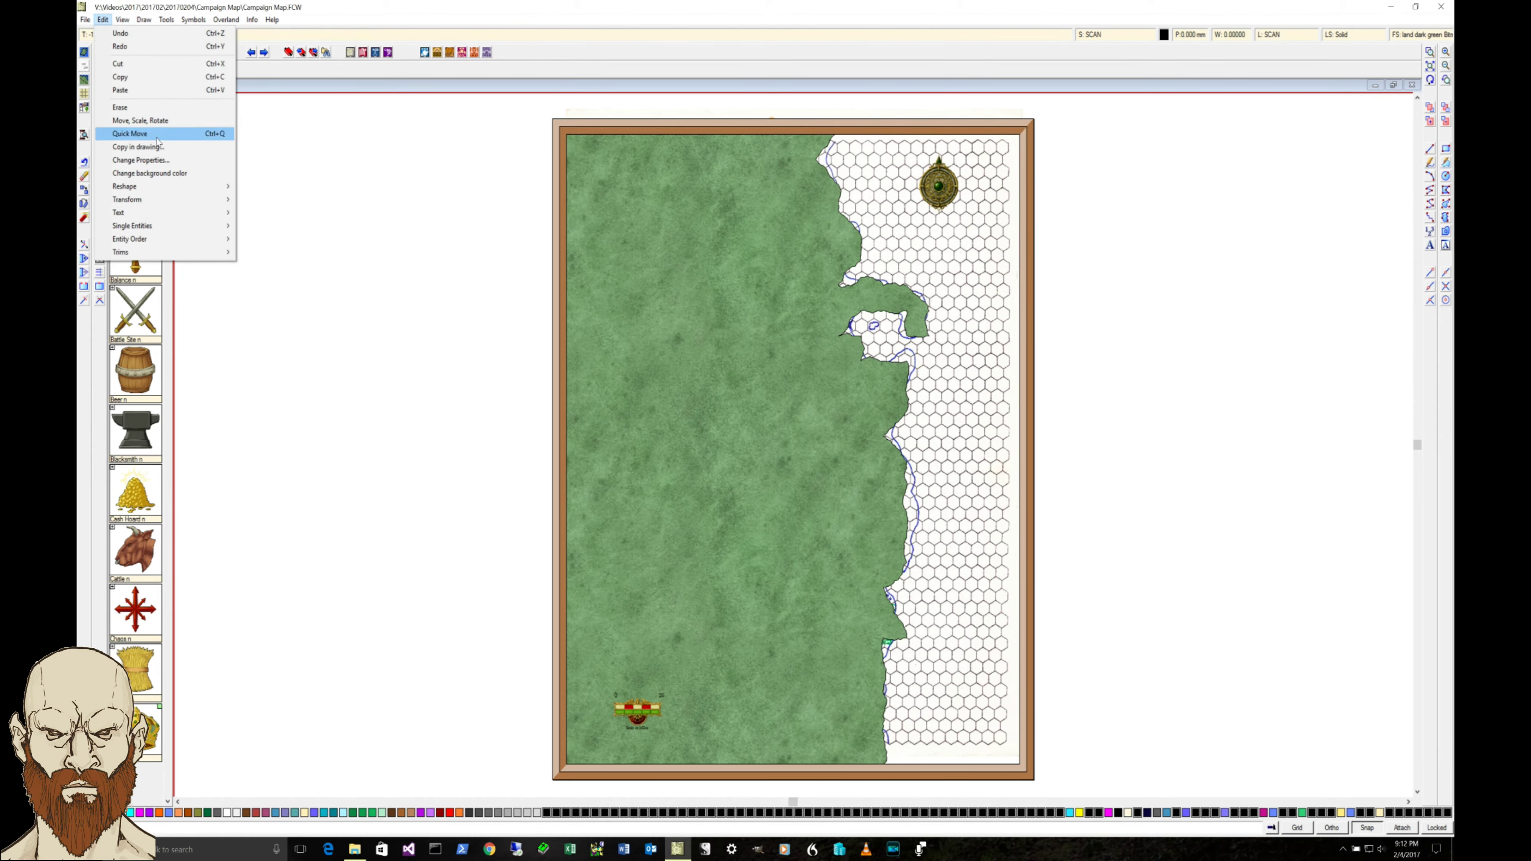
click(141, 159)
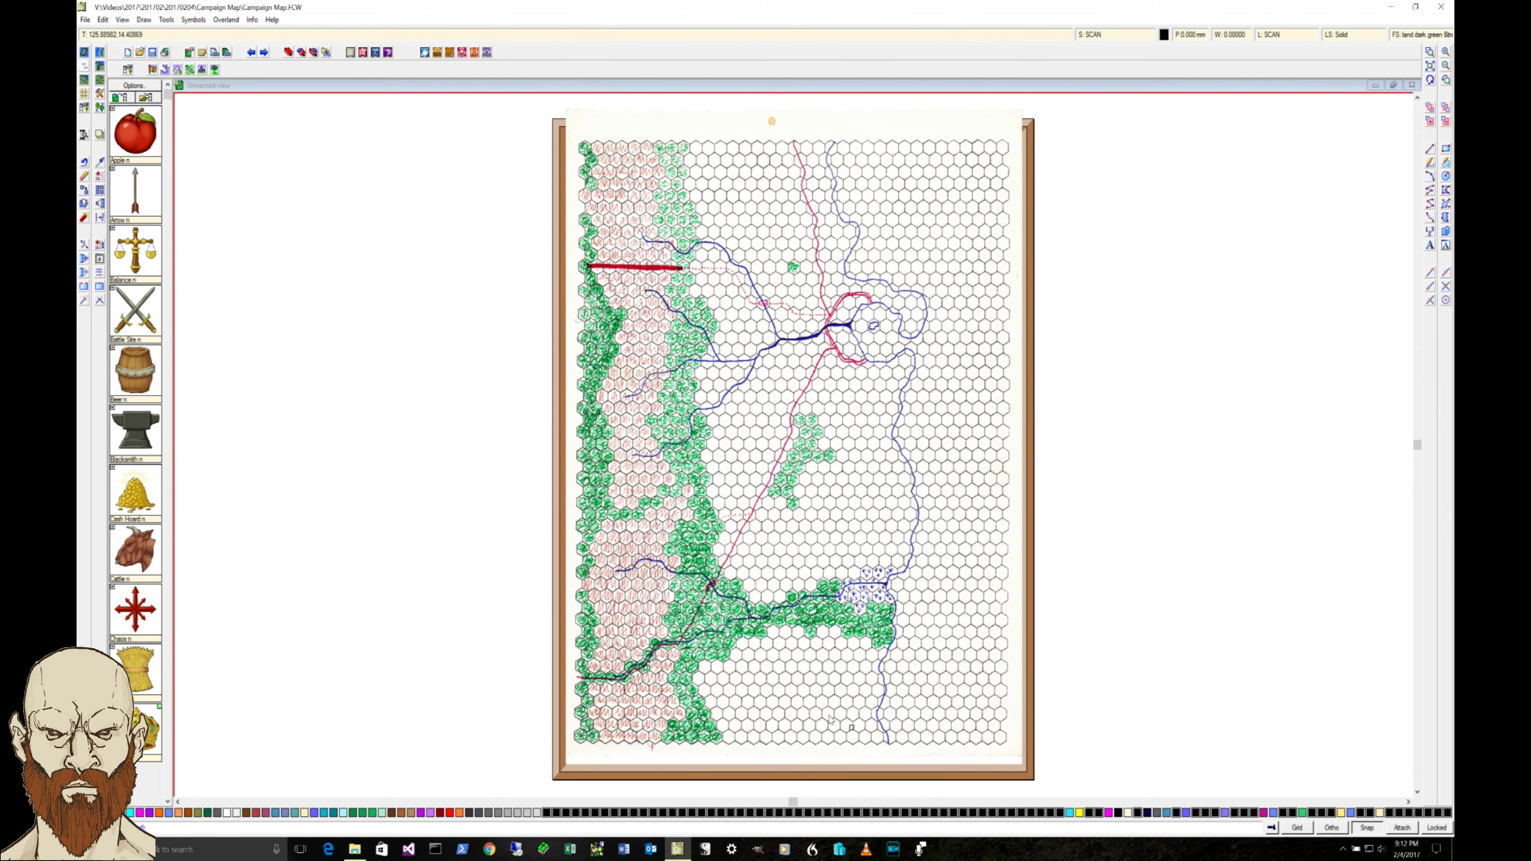
right_click(746, 599)
click(745, 600)
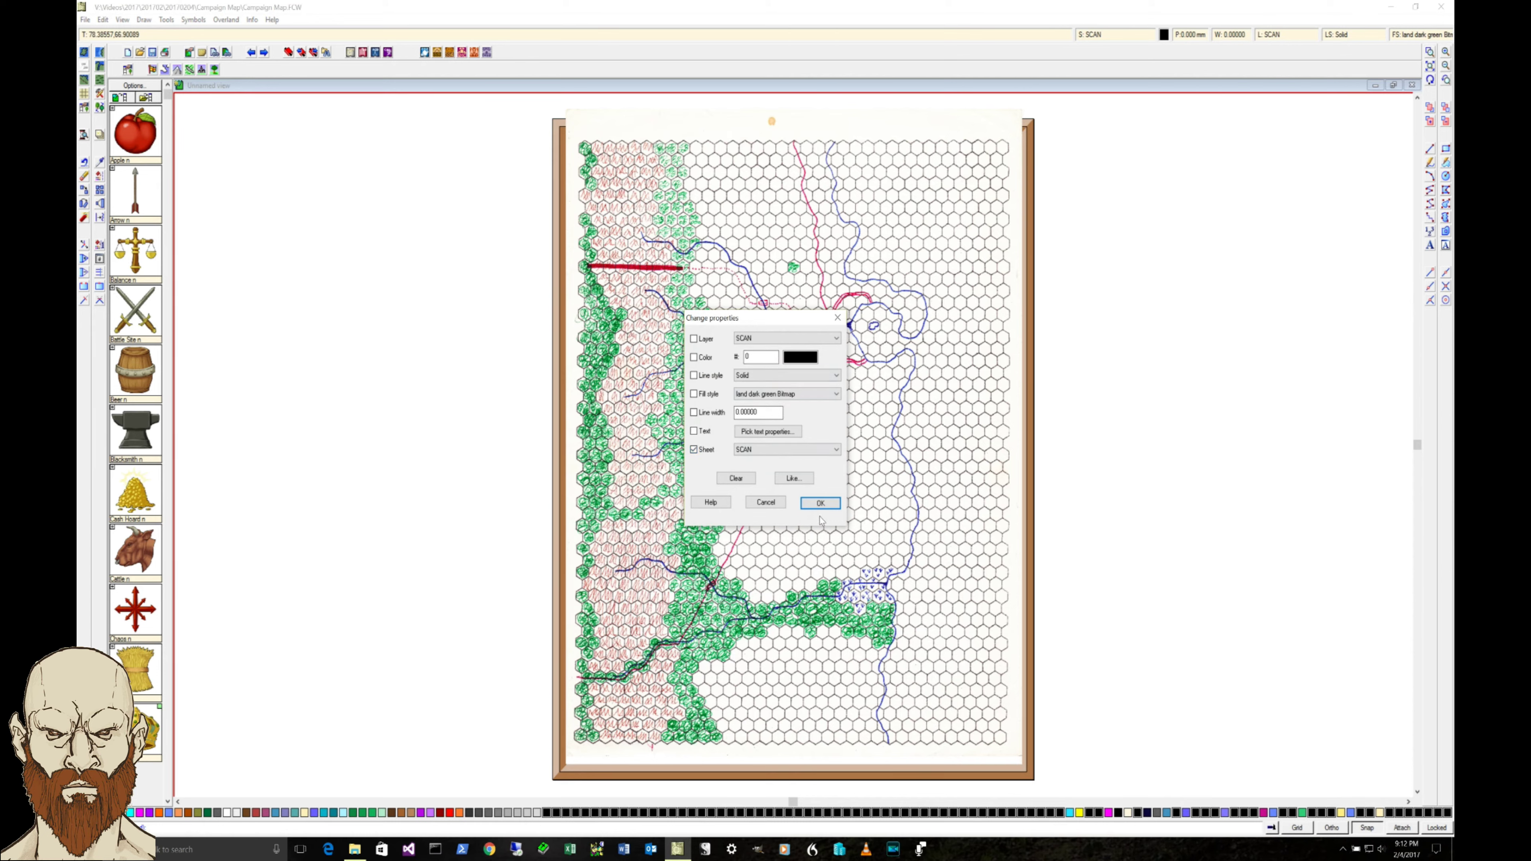
click(820, 503)
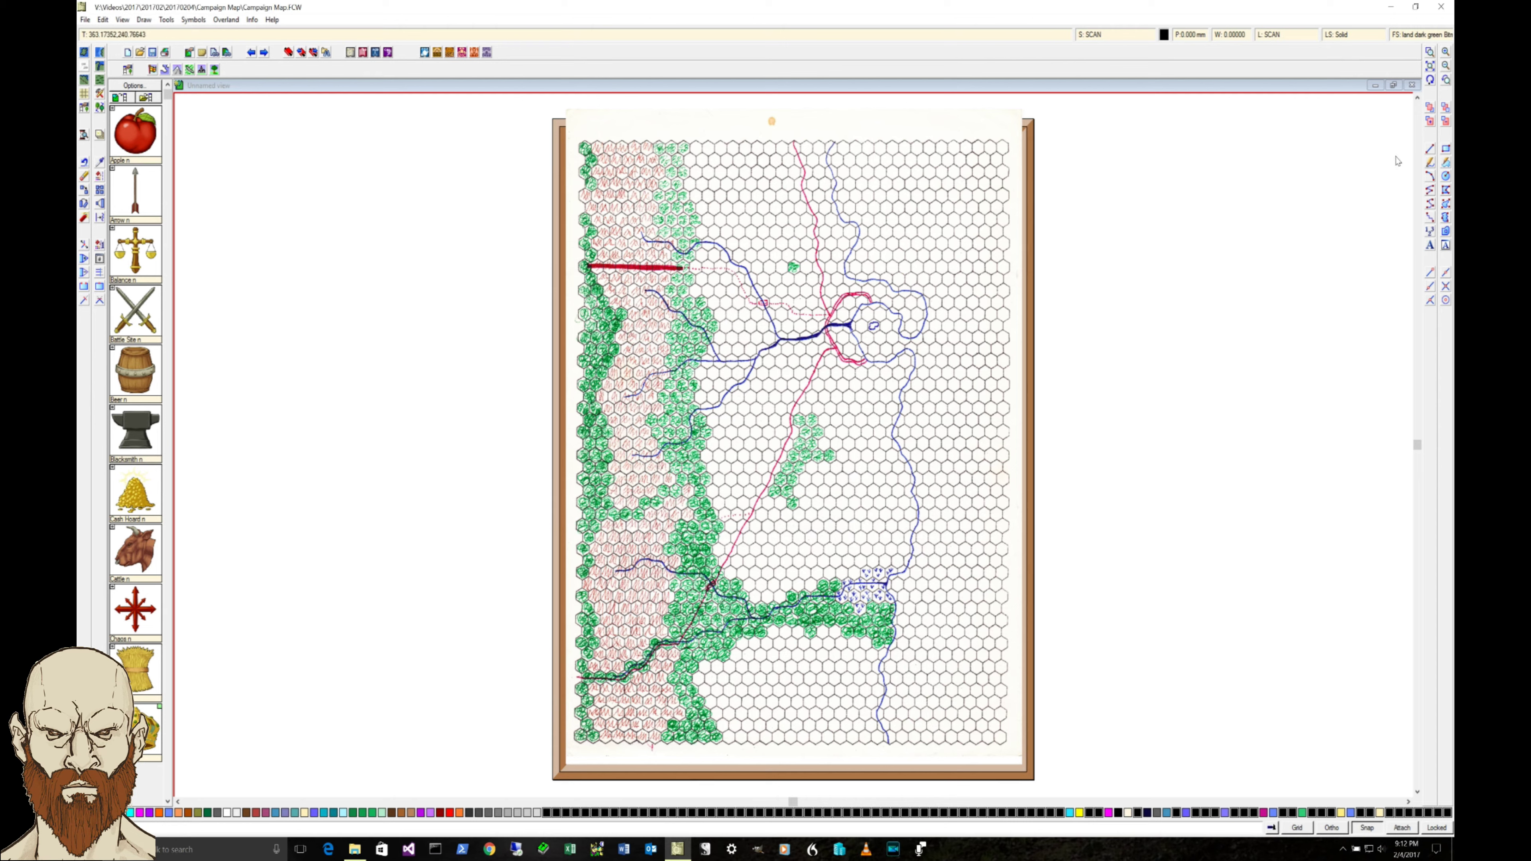
- Redraw the map and zoom to show the whole frame
click(1430, 80)
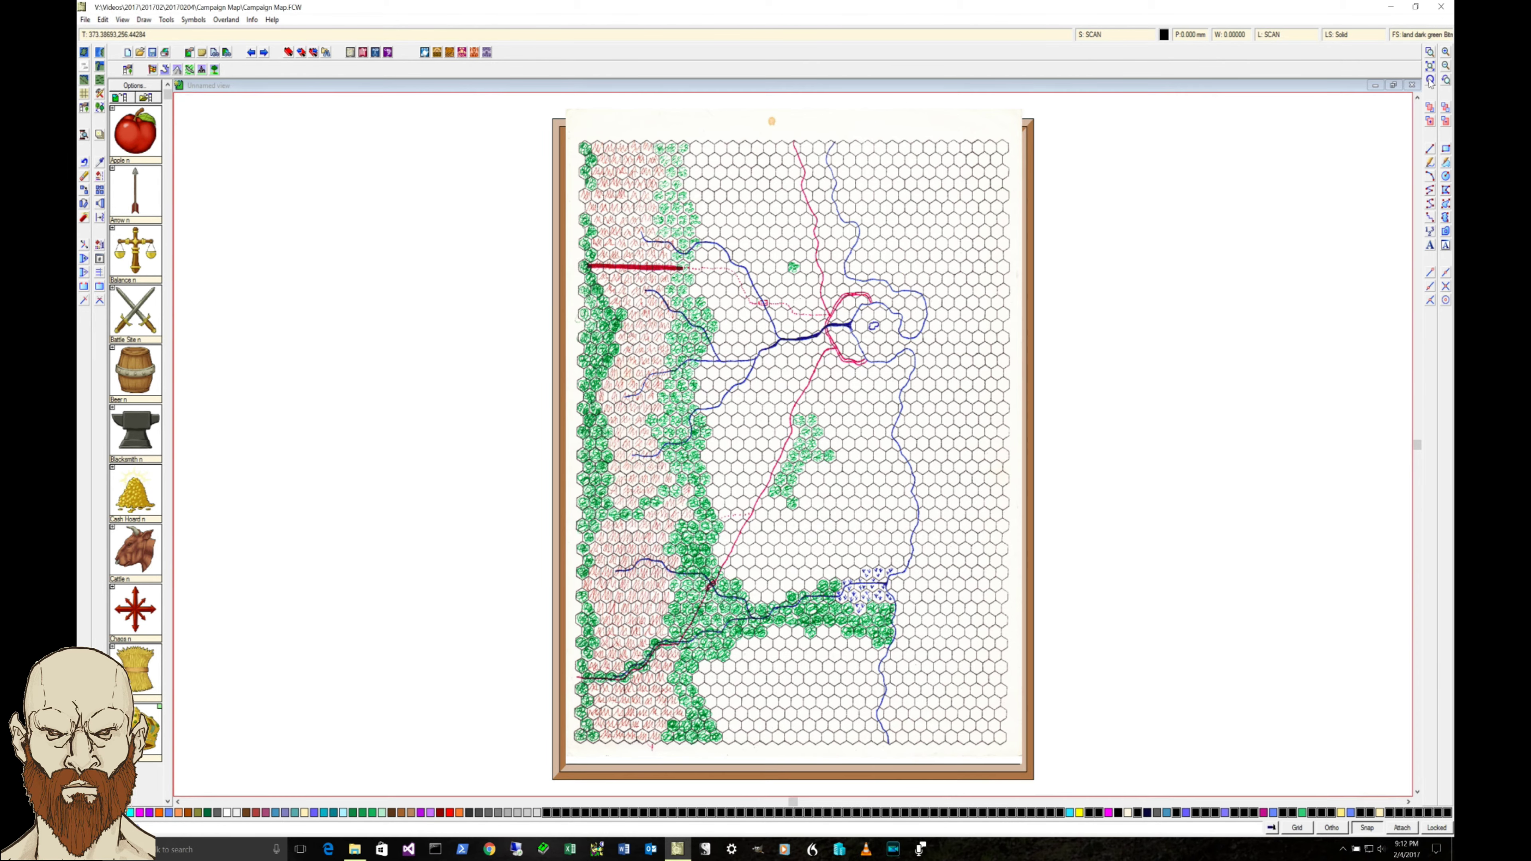
click(1443, 81)
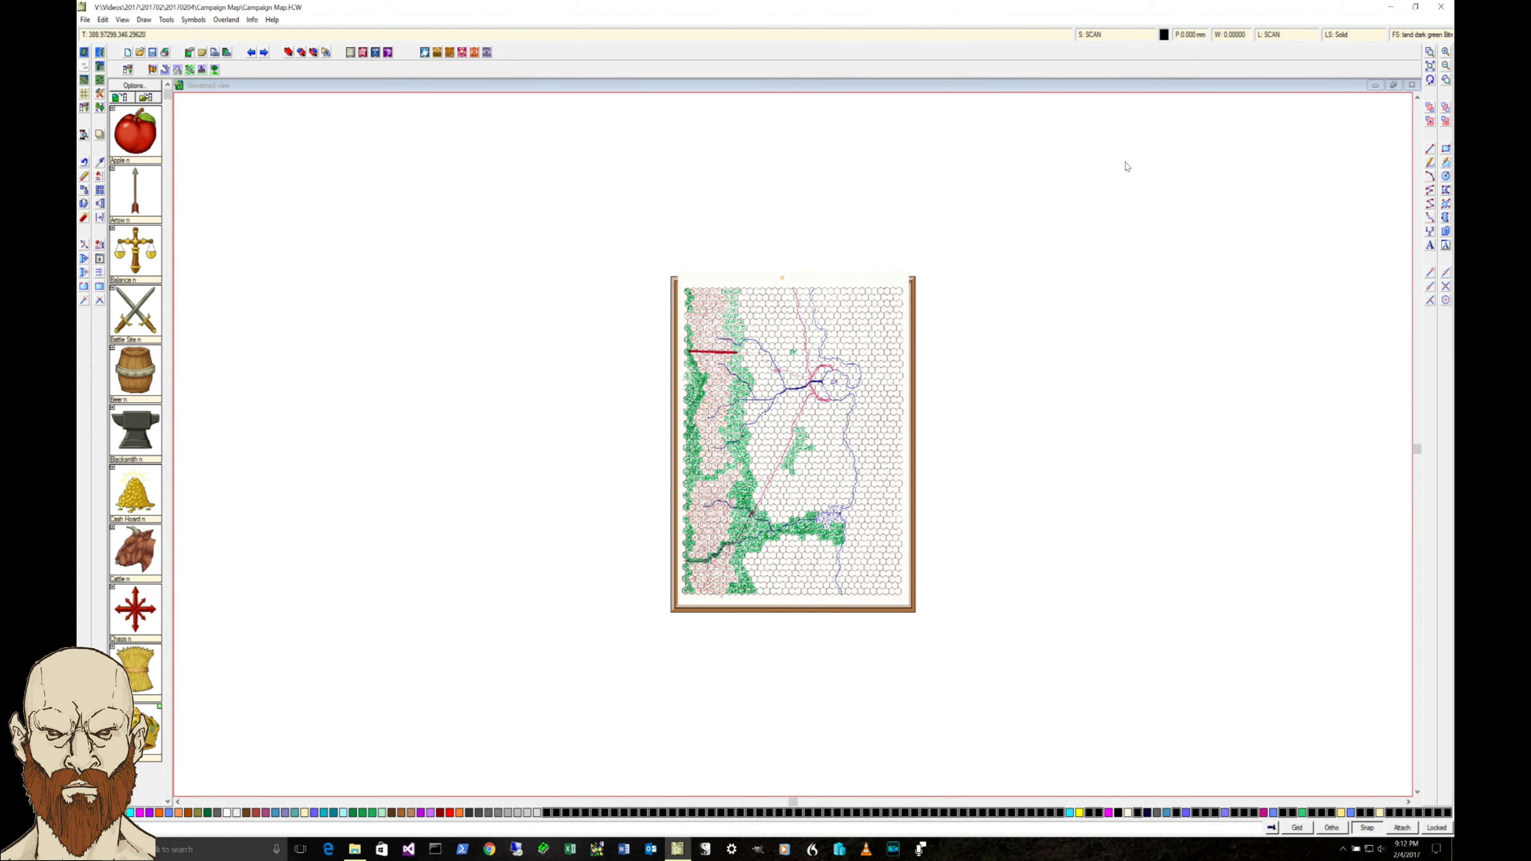
click(1432, 67)
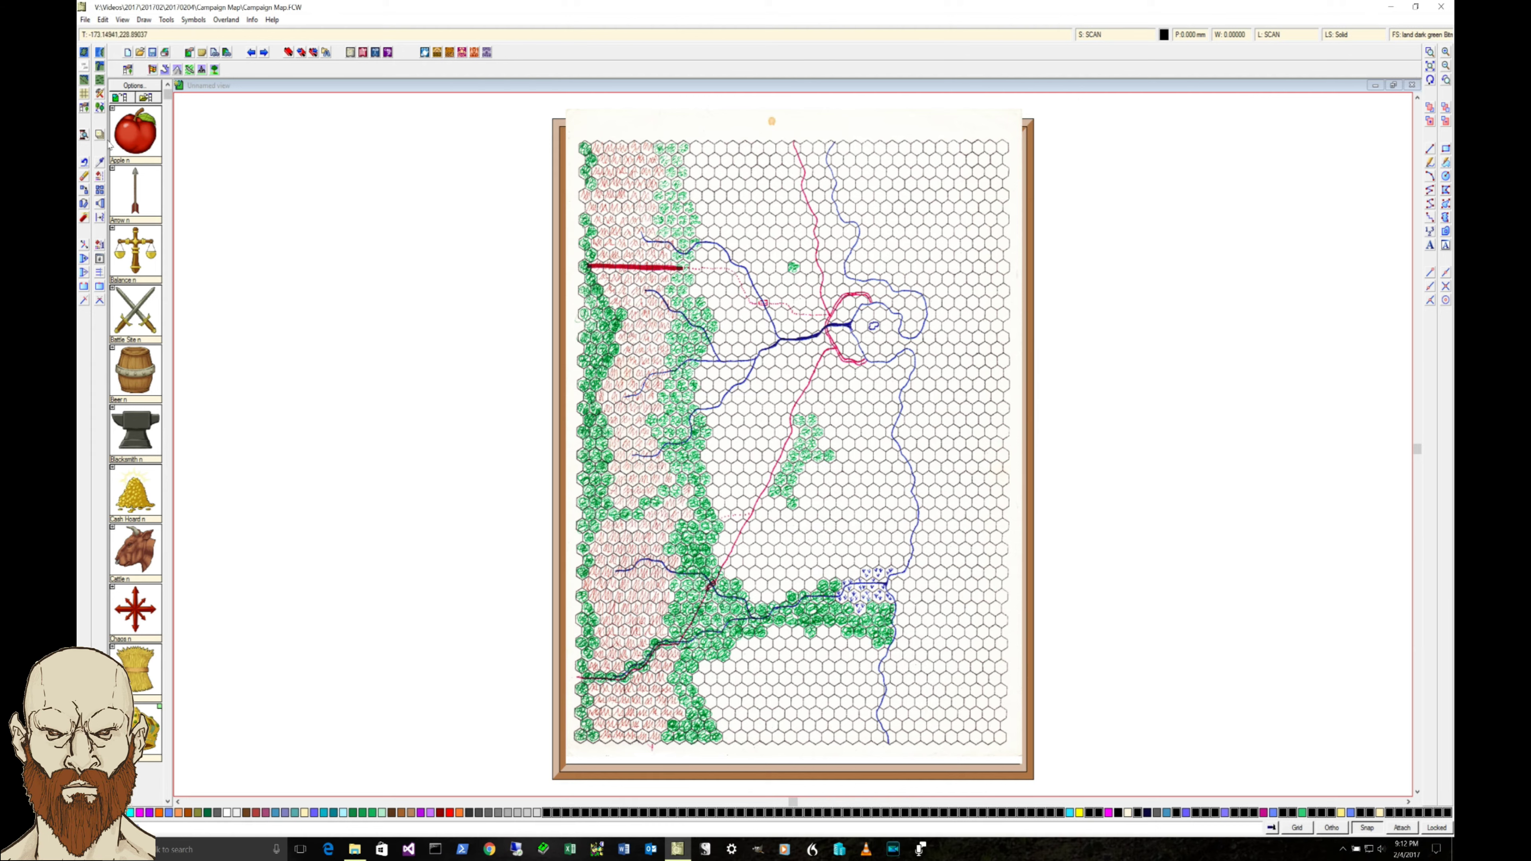
- Load a mountain catalog, after trying CC3B and CC3C, and pick Mtn Range 04
click(177, 70)
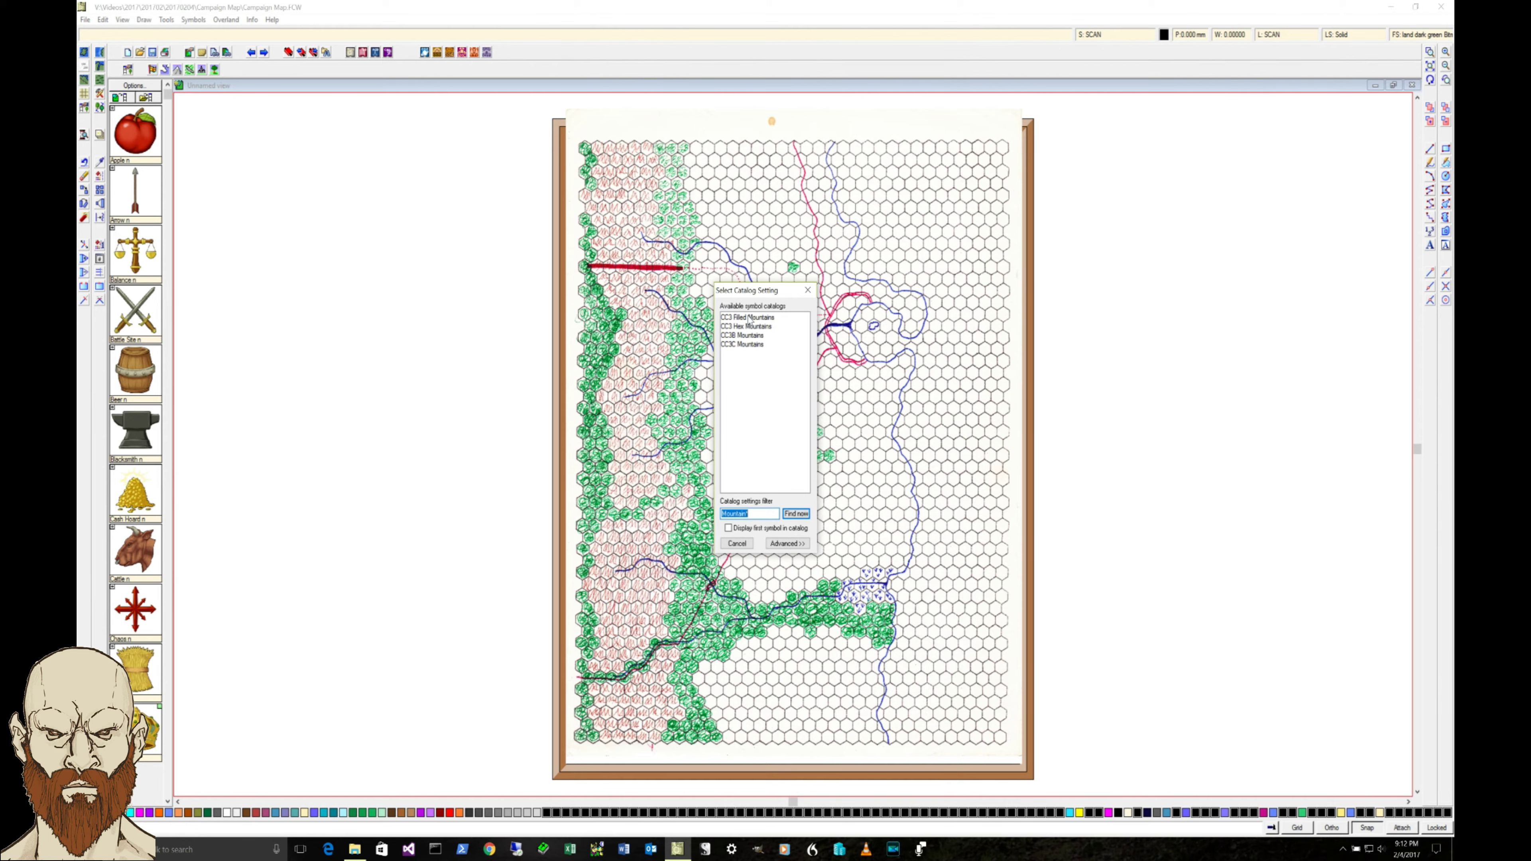
double_click(745, 335)
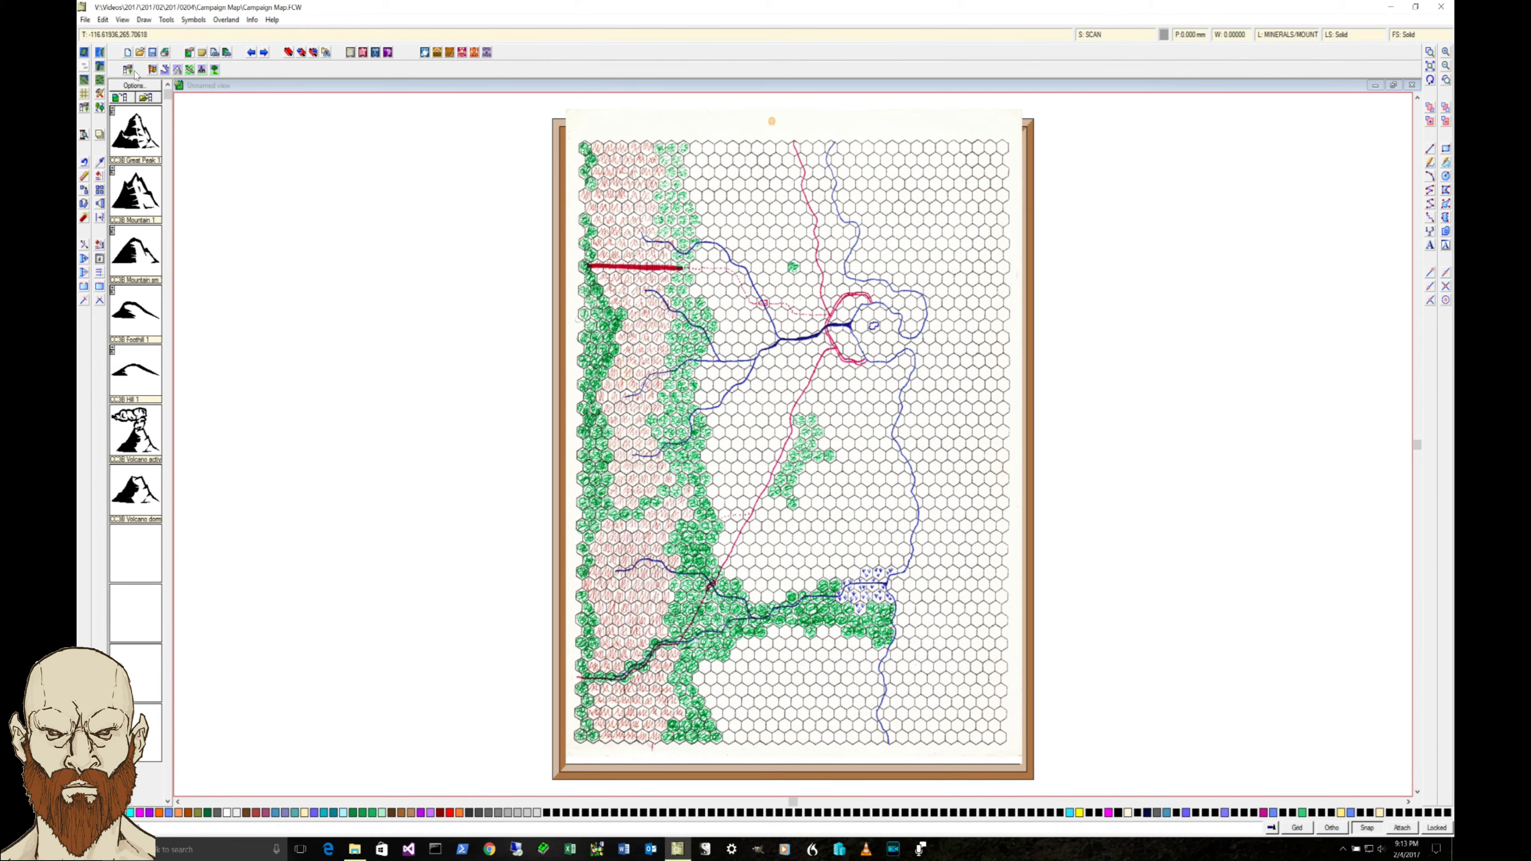
click(177, 70)
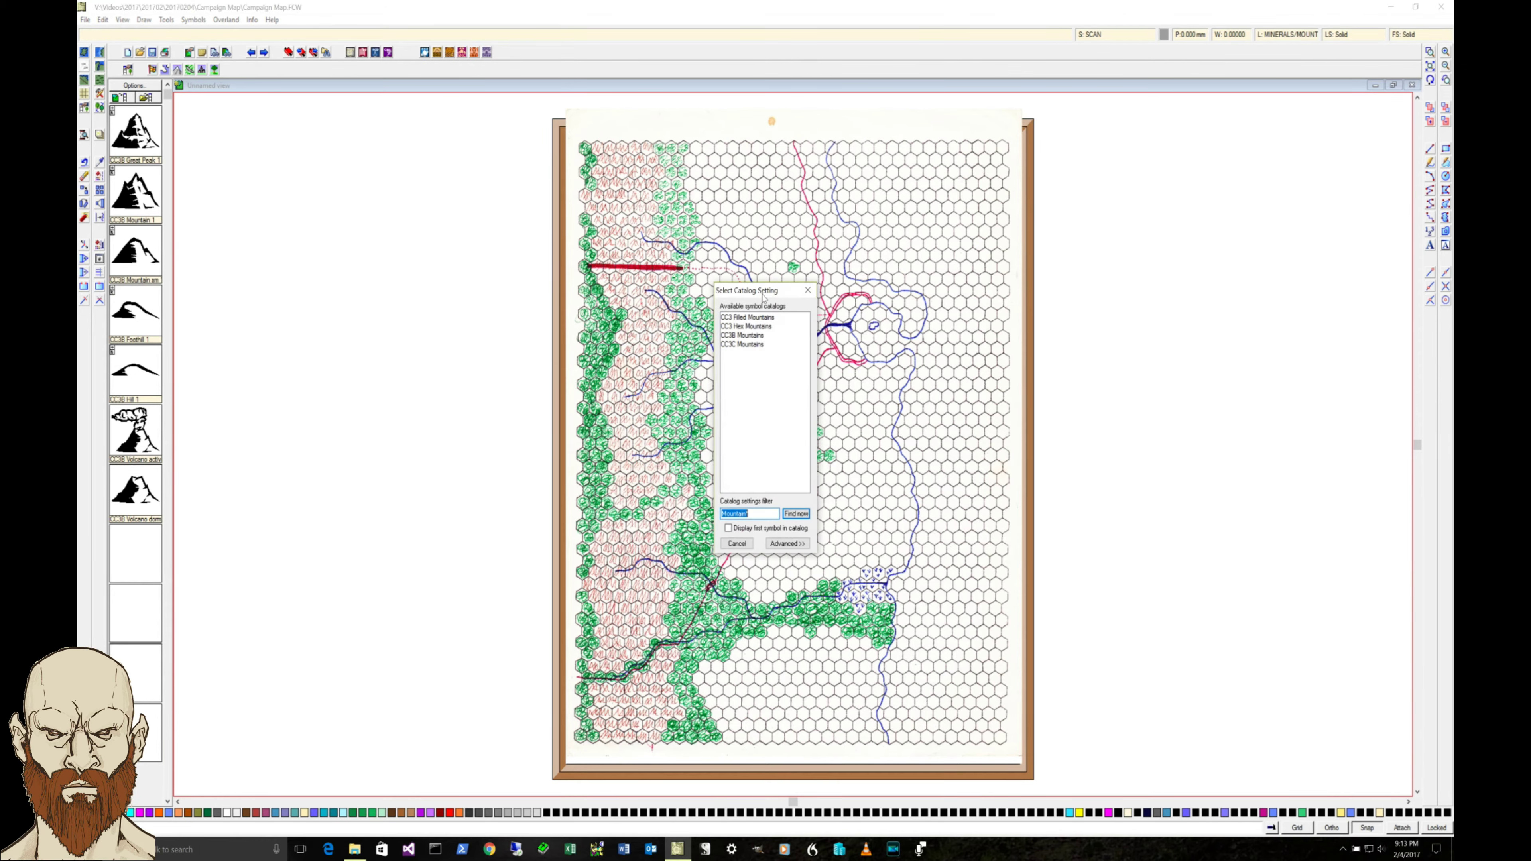
double_click(732, 345)
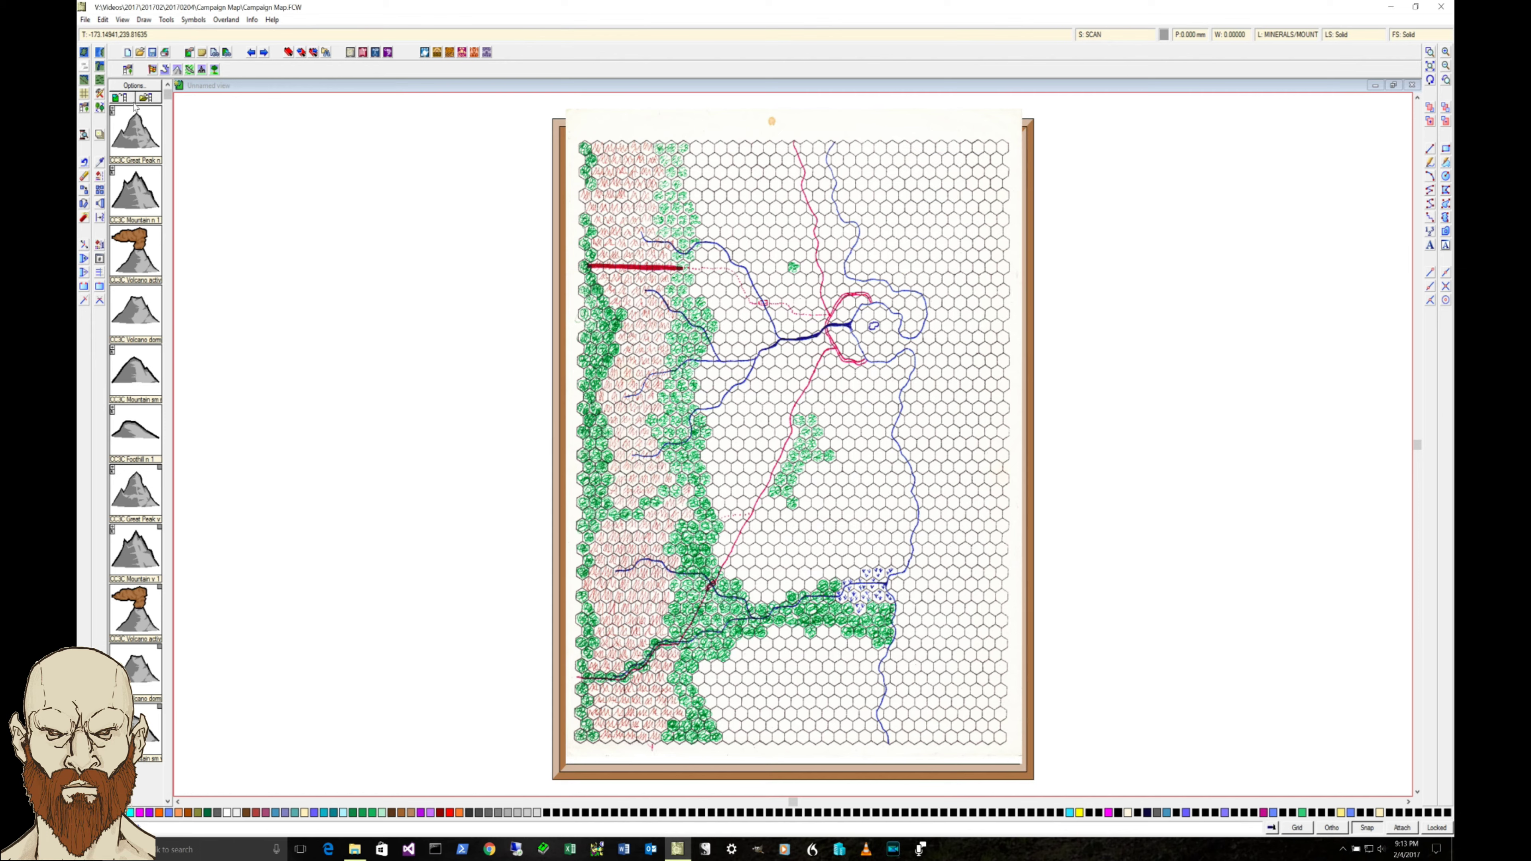
click(177, 69)
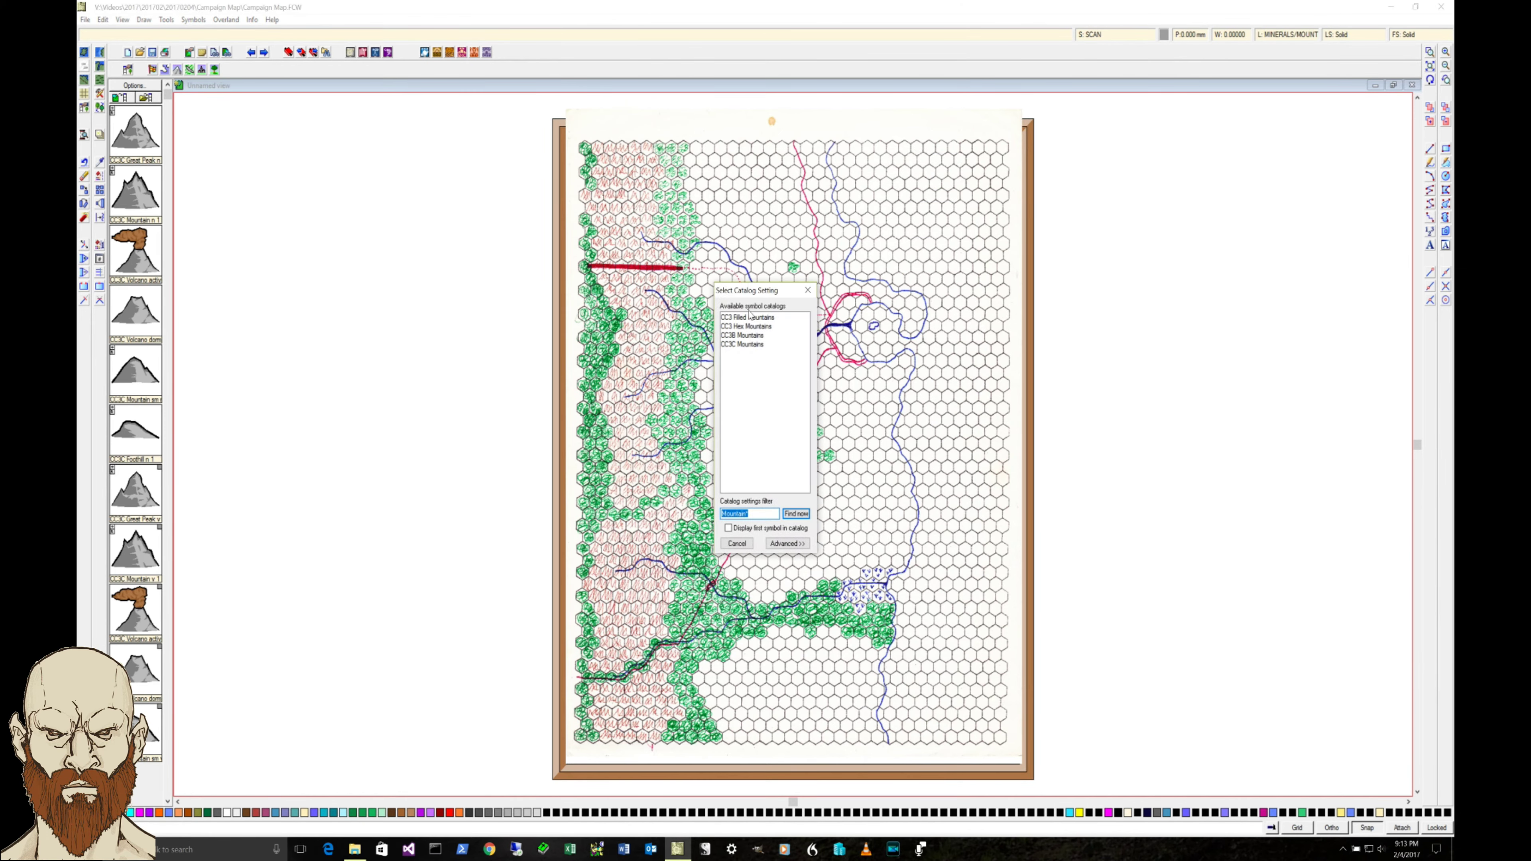
double_click(749, 325)
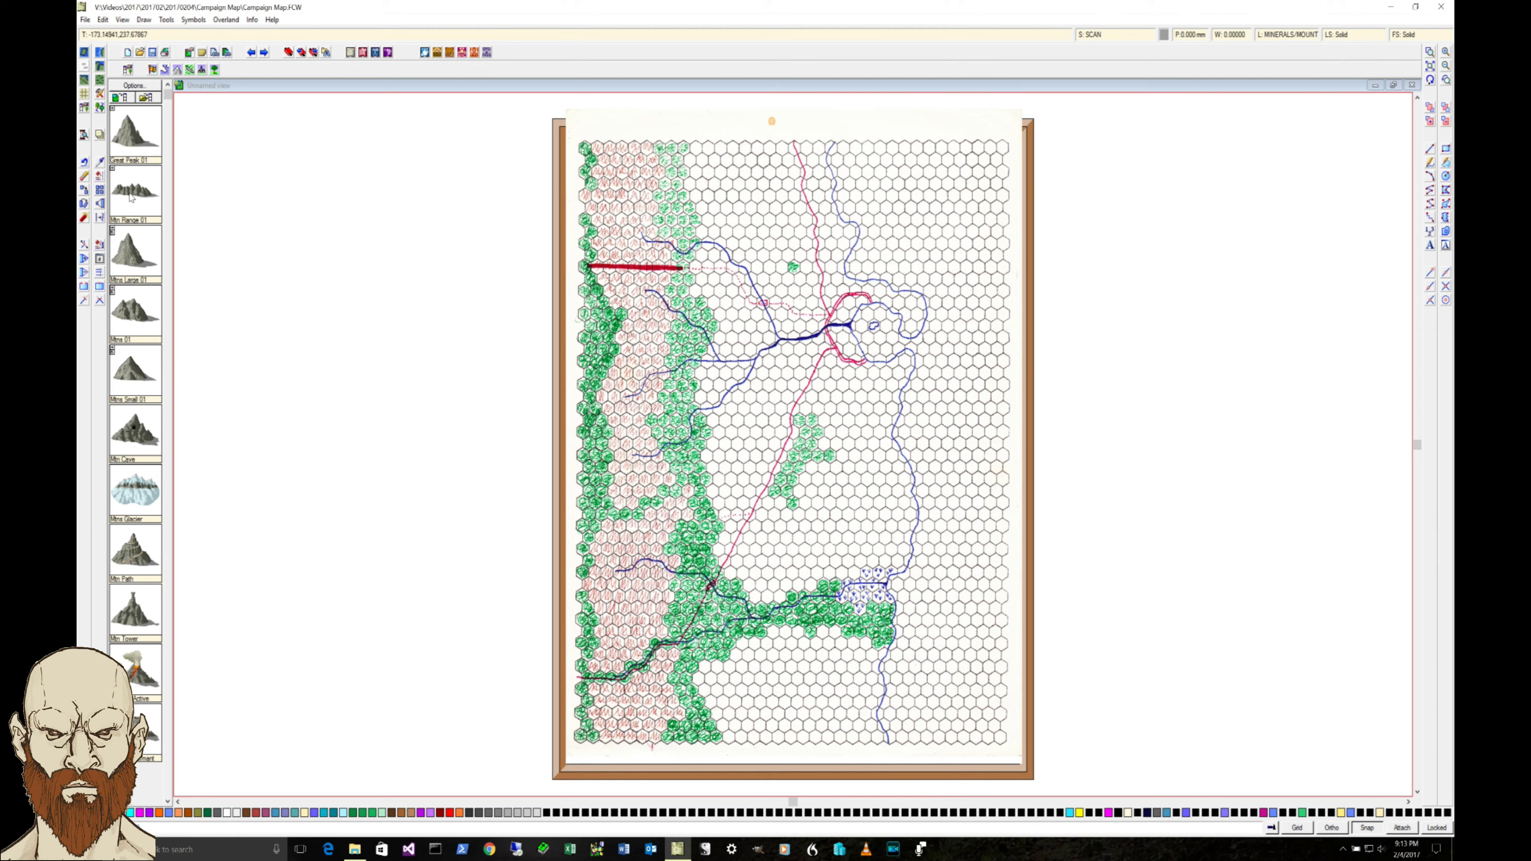
click(112, 169)
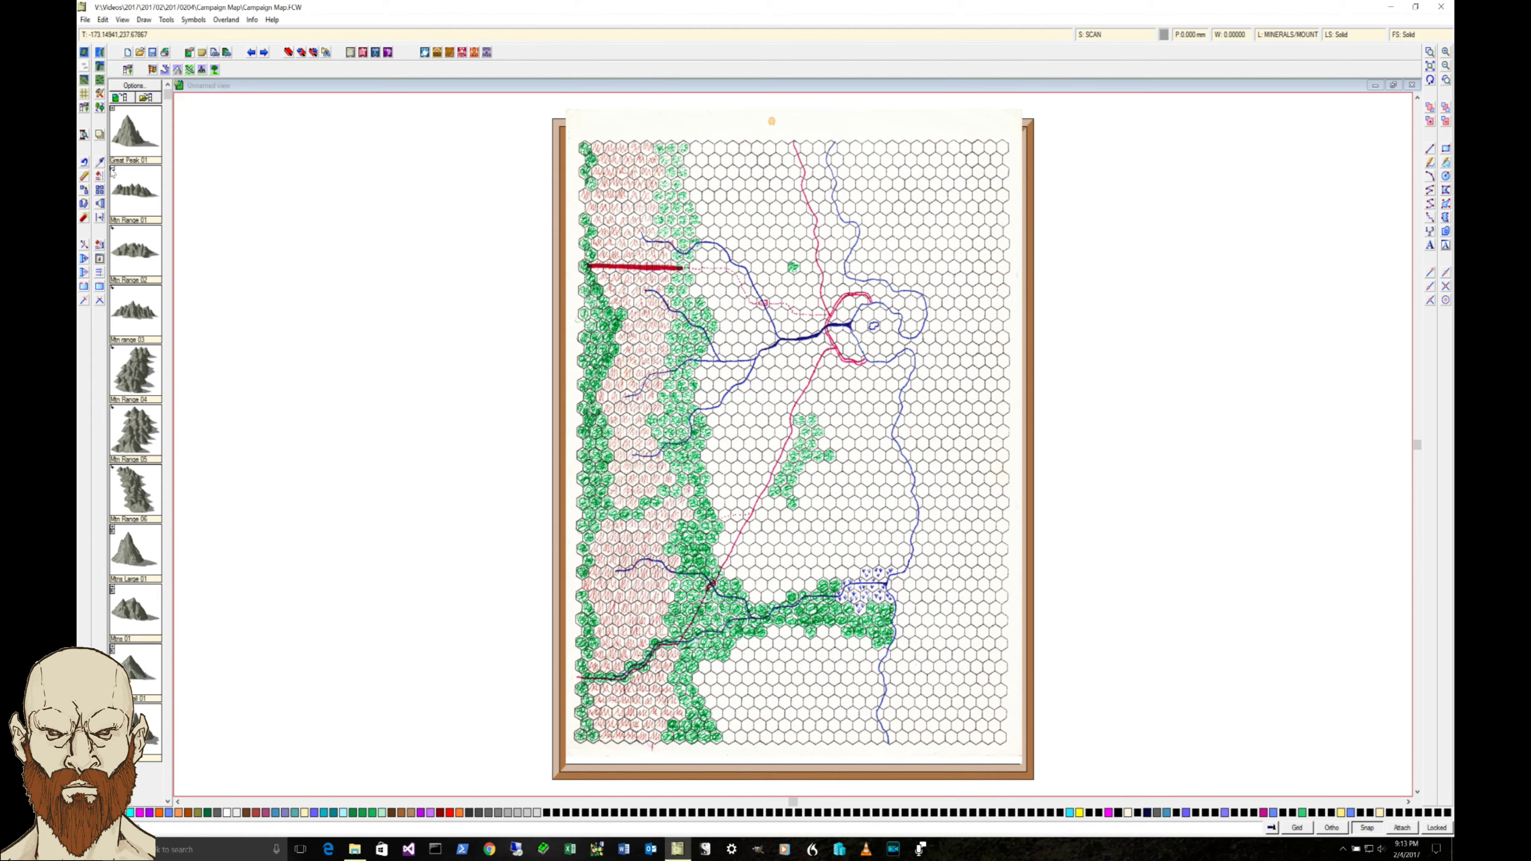
click(138, 383)
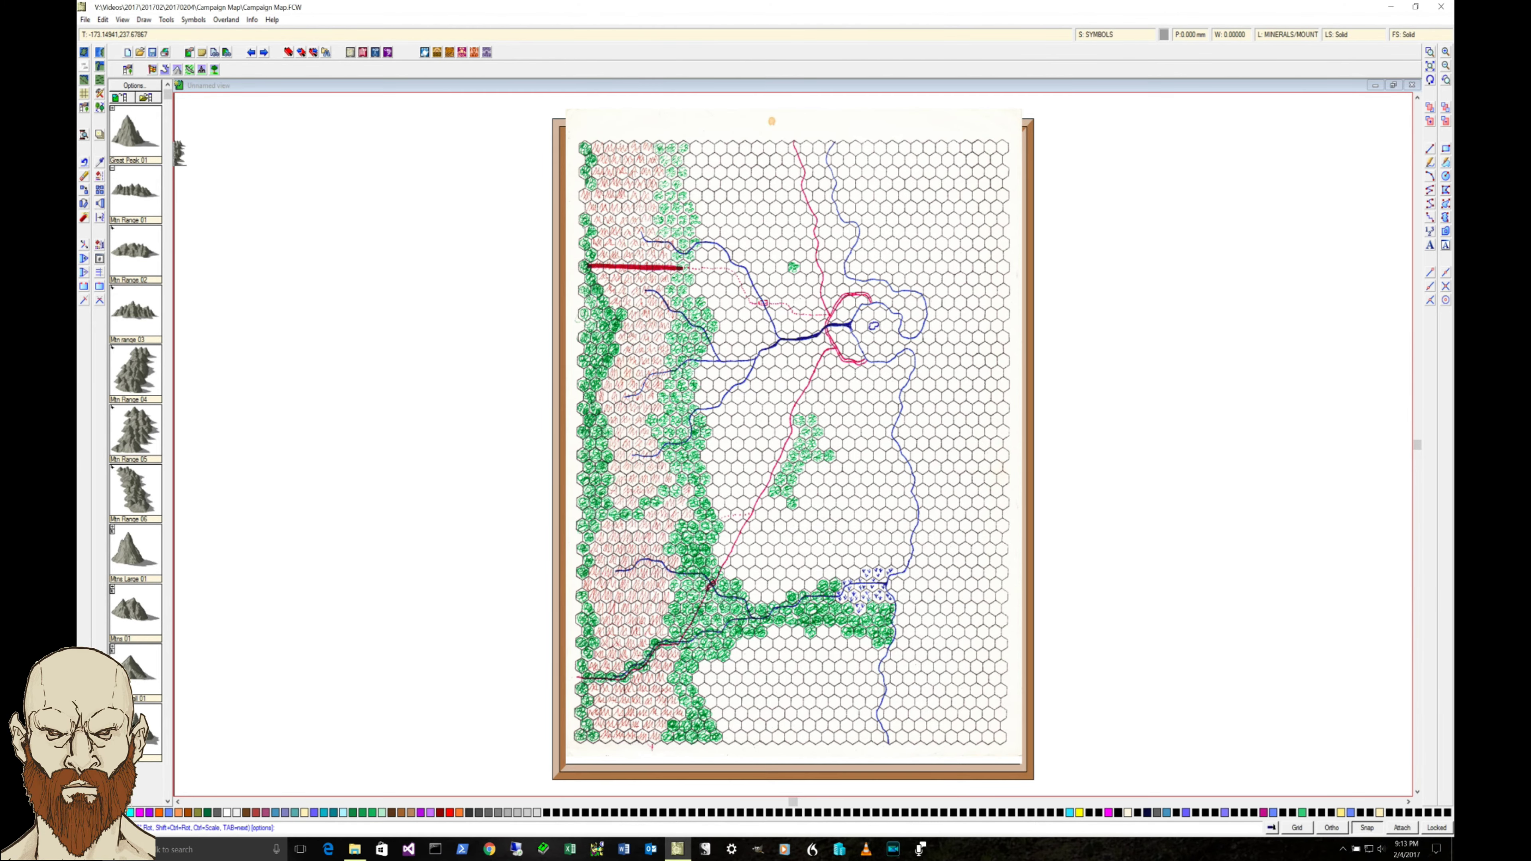
- Stamp Mtn Range symbols along the top-left pink hexes, re-picking the symbol once
click(594, 156)
click(615, 160)
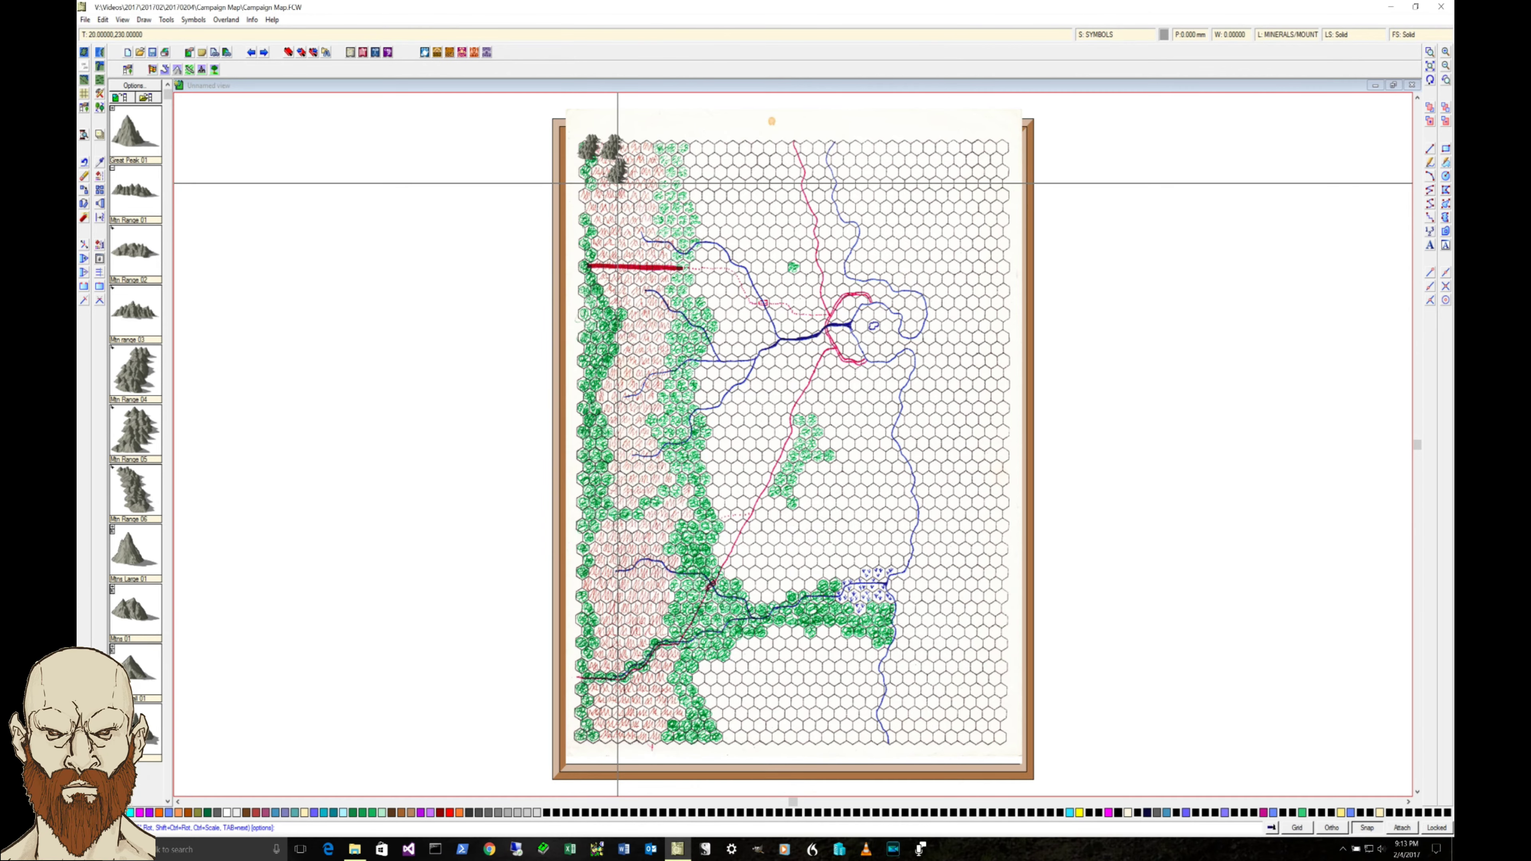
right_click(617, 182)
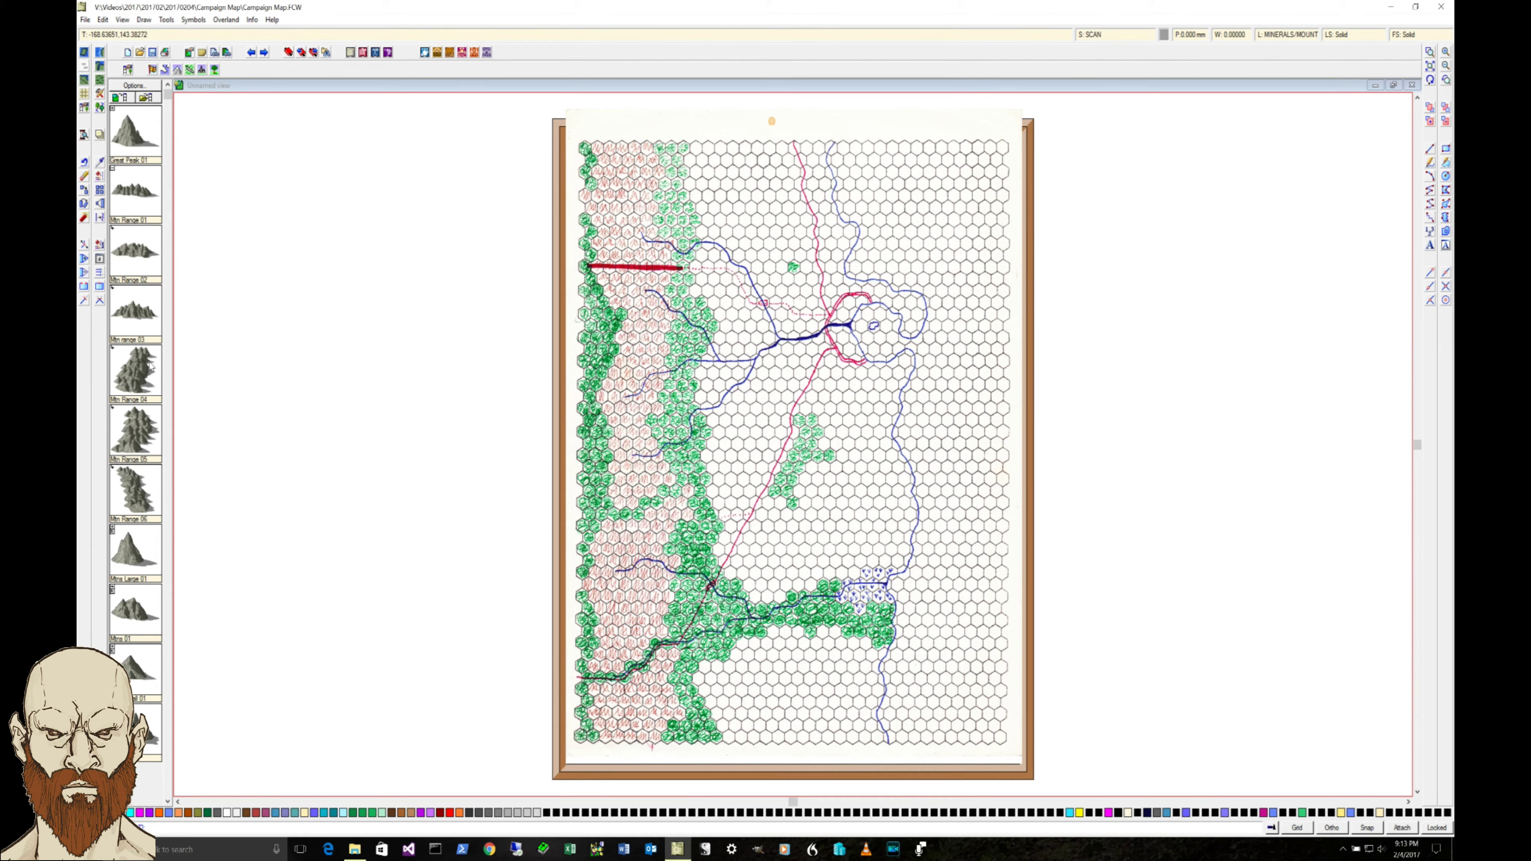
click(140, 374)
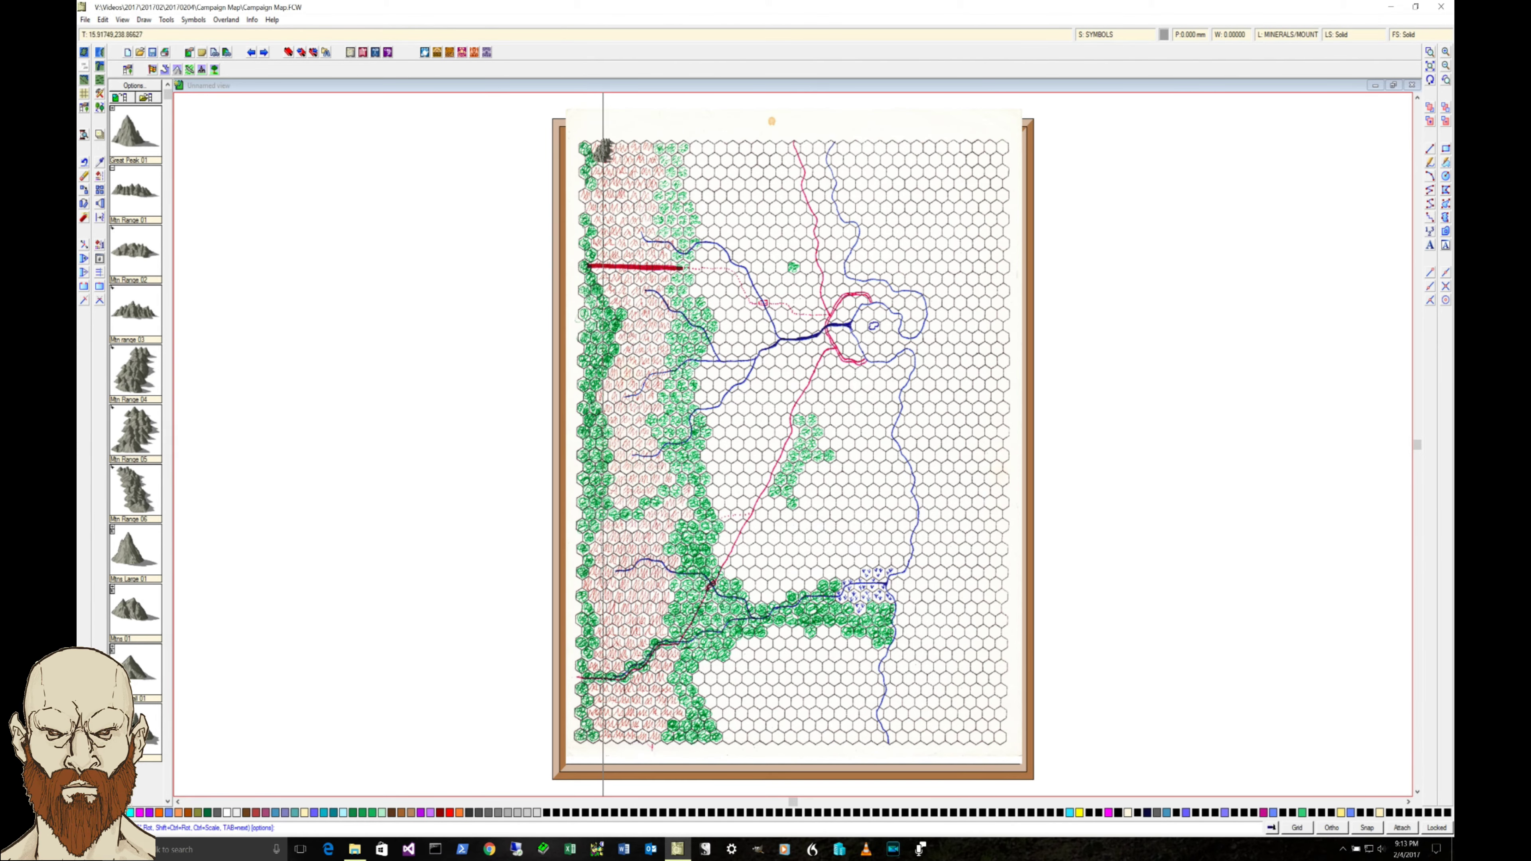
click(599, 163)
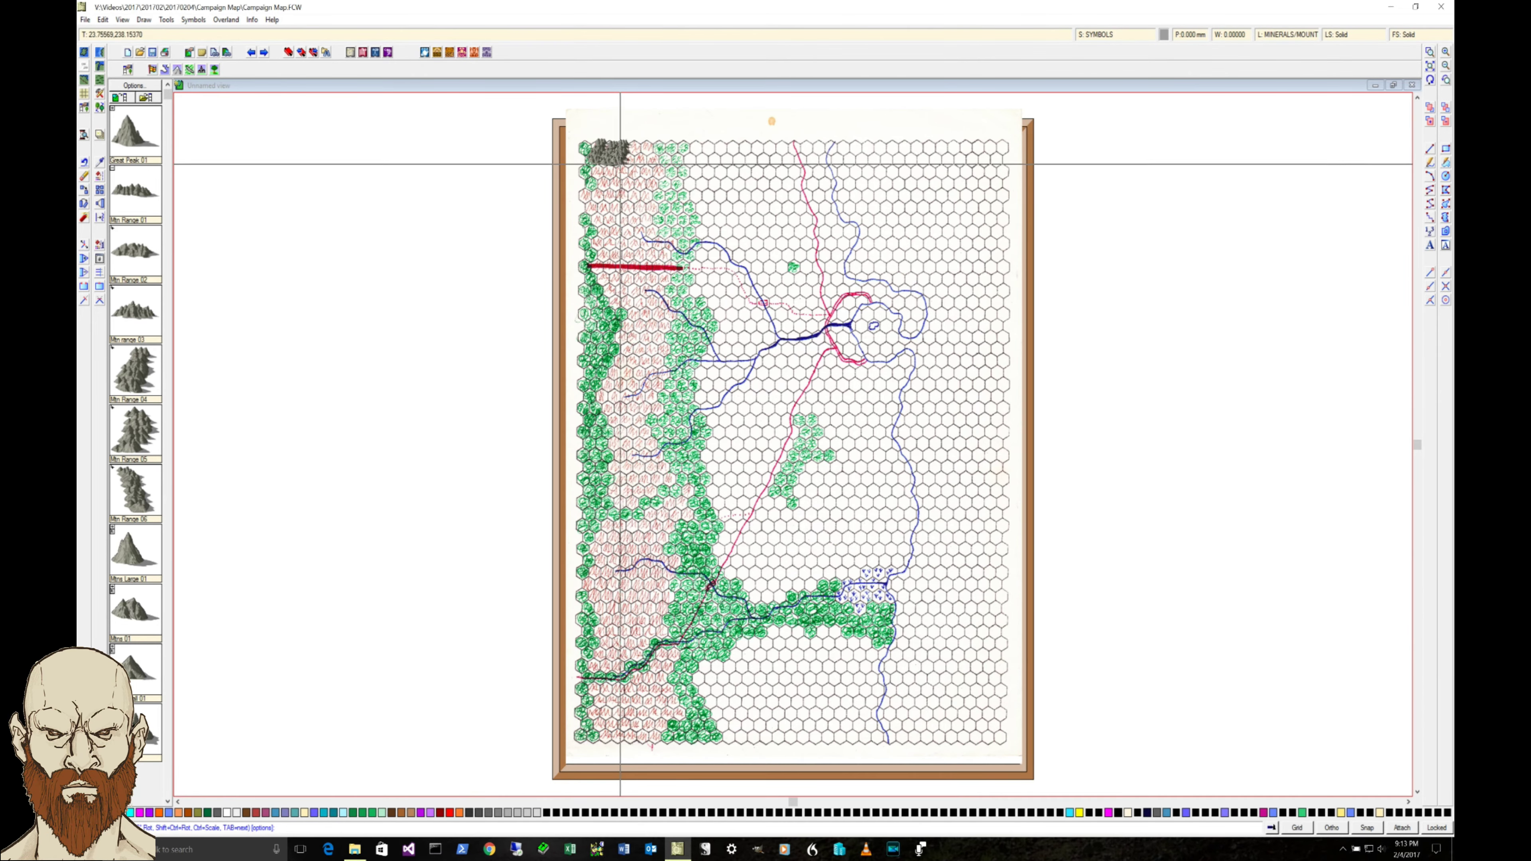
click(626, 163)
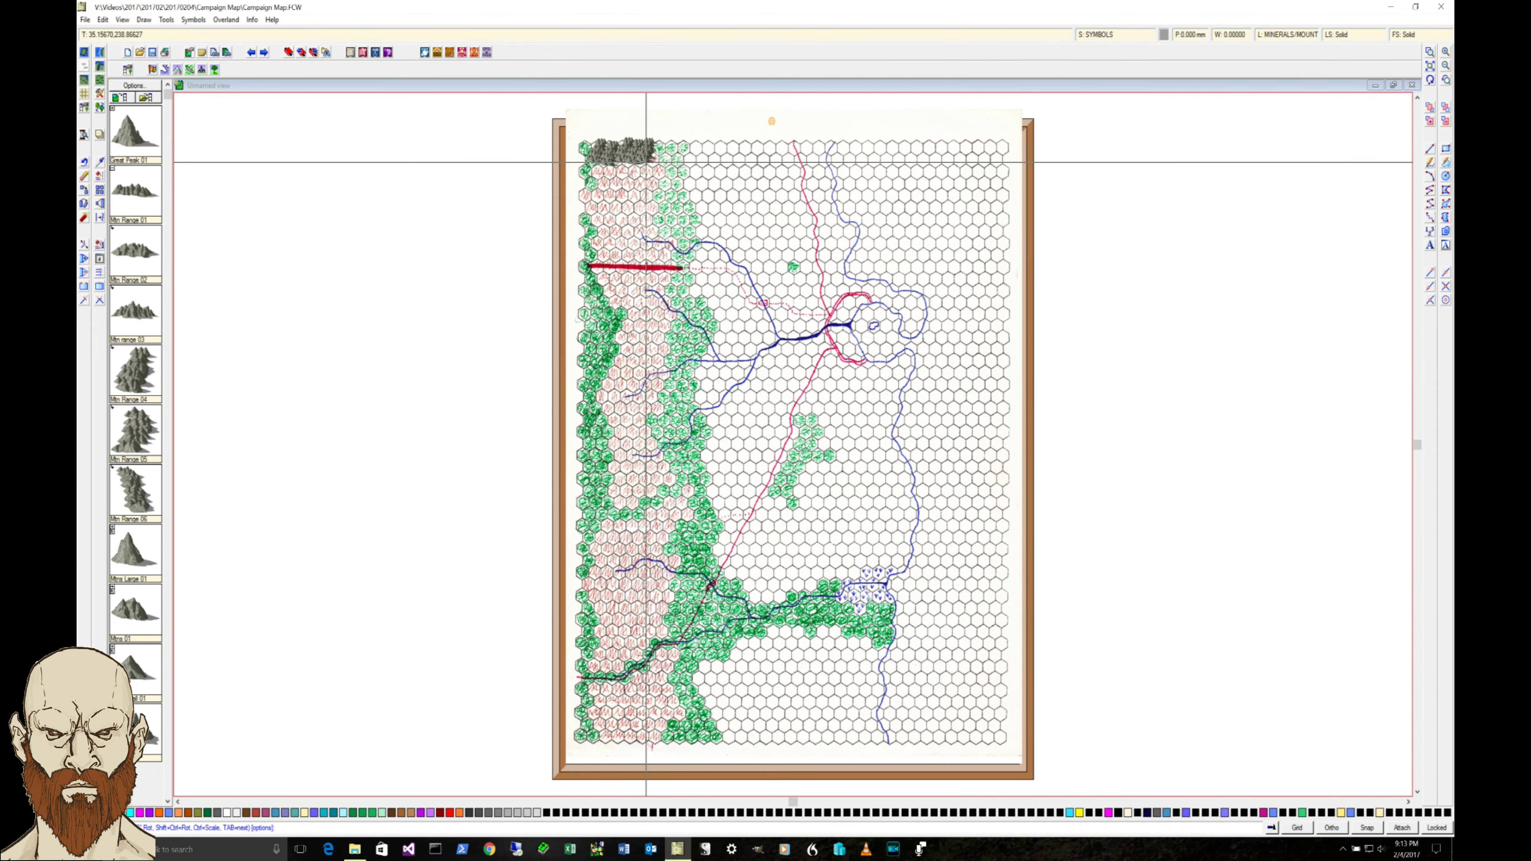
click(655, 180)
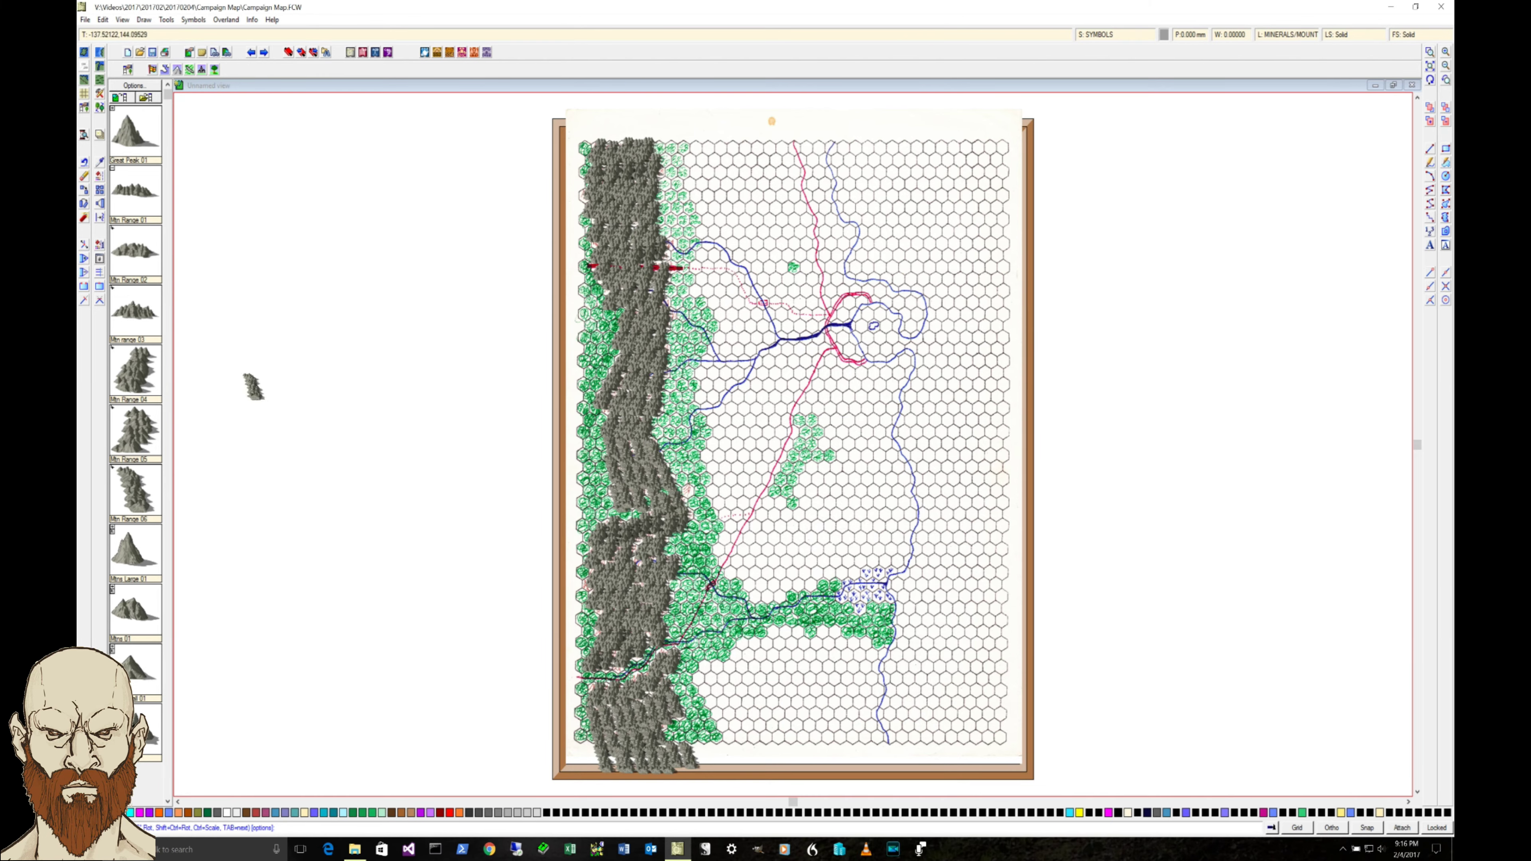
- Load the vegetation symbol catalog and bring up the drawing sheets list
click(215, 69)
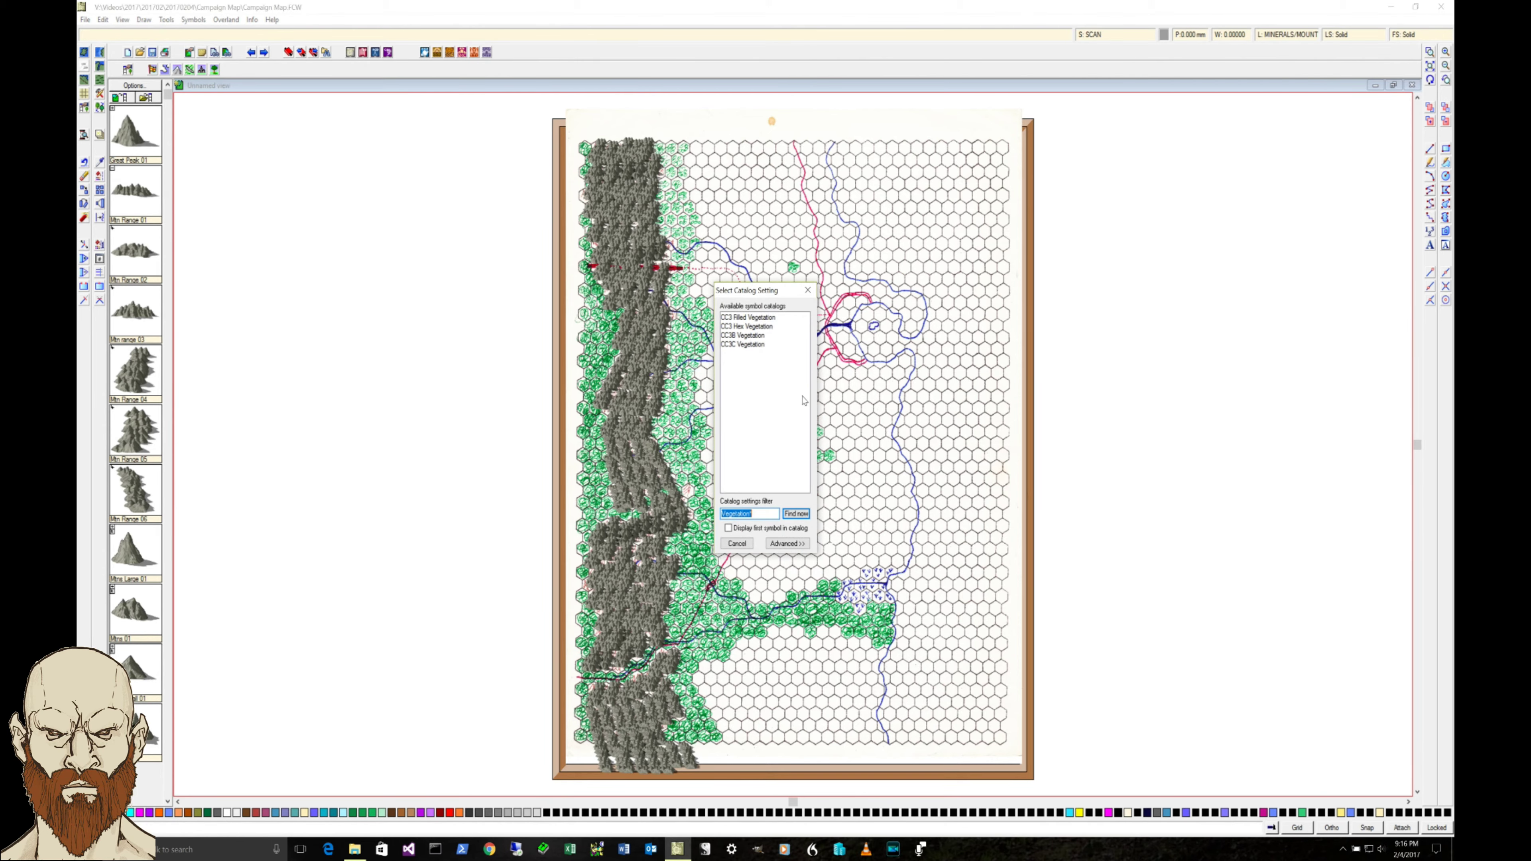
double_click(736, 326)
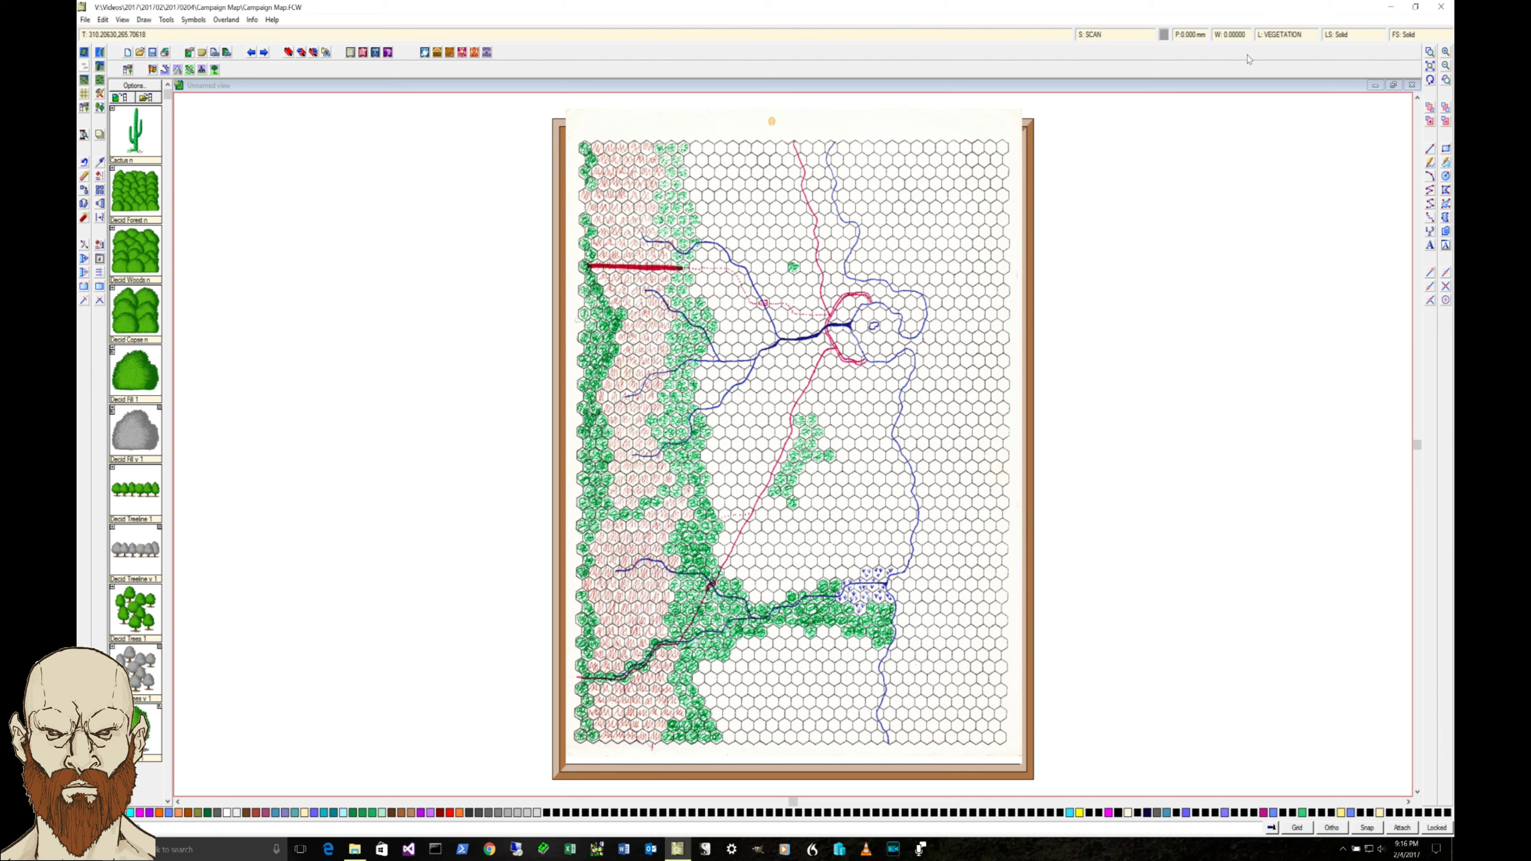
click(1110, 38)
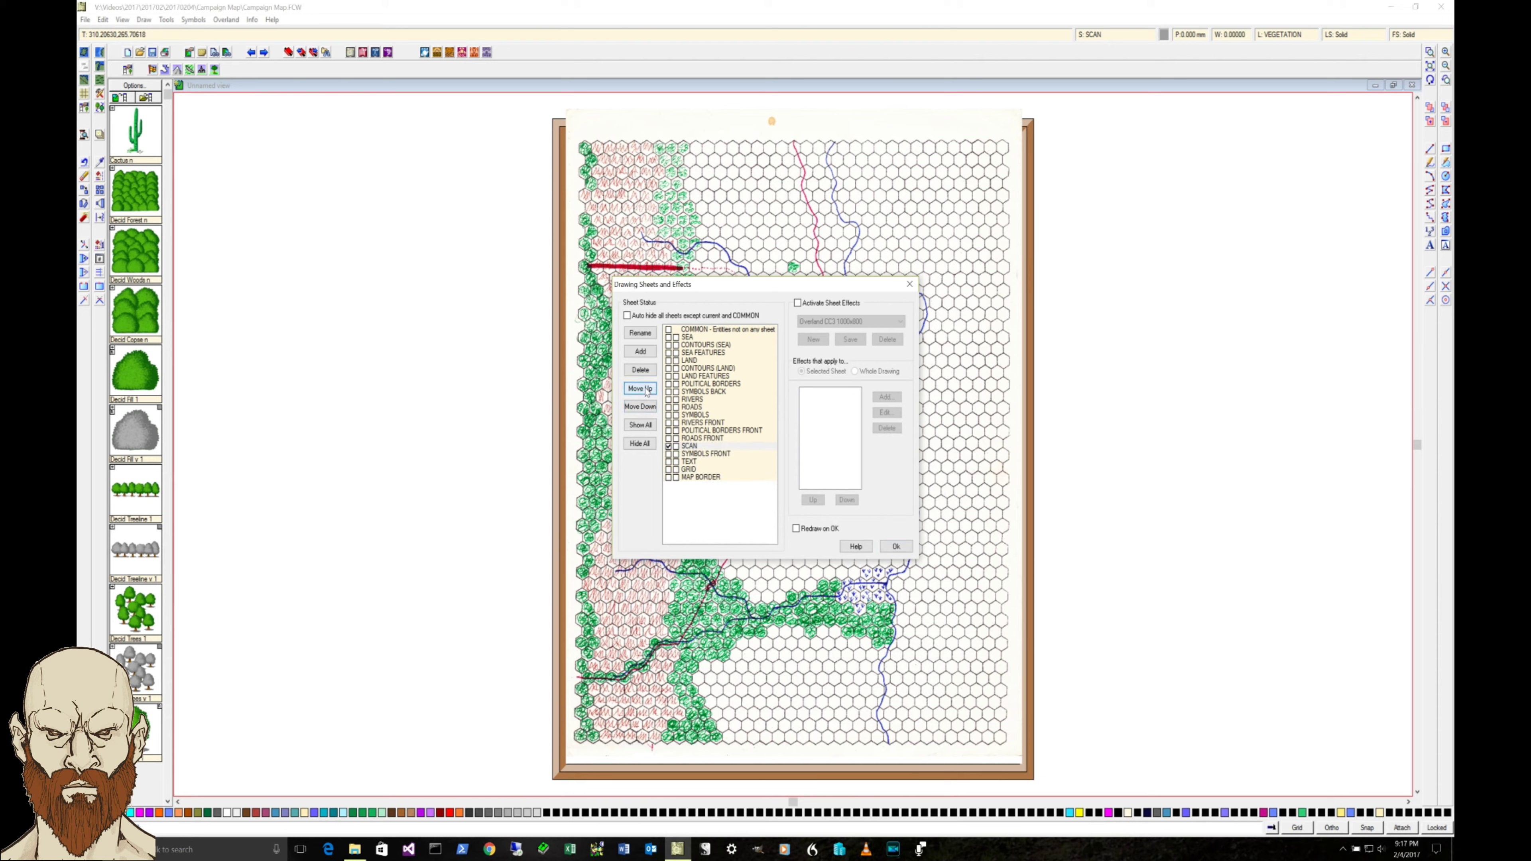
- Raise the SCAN sheet three places in the drawing order and apply
click(647, 390)
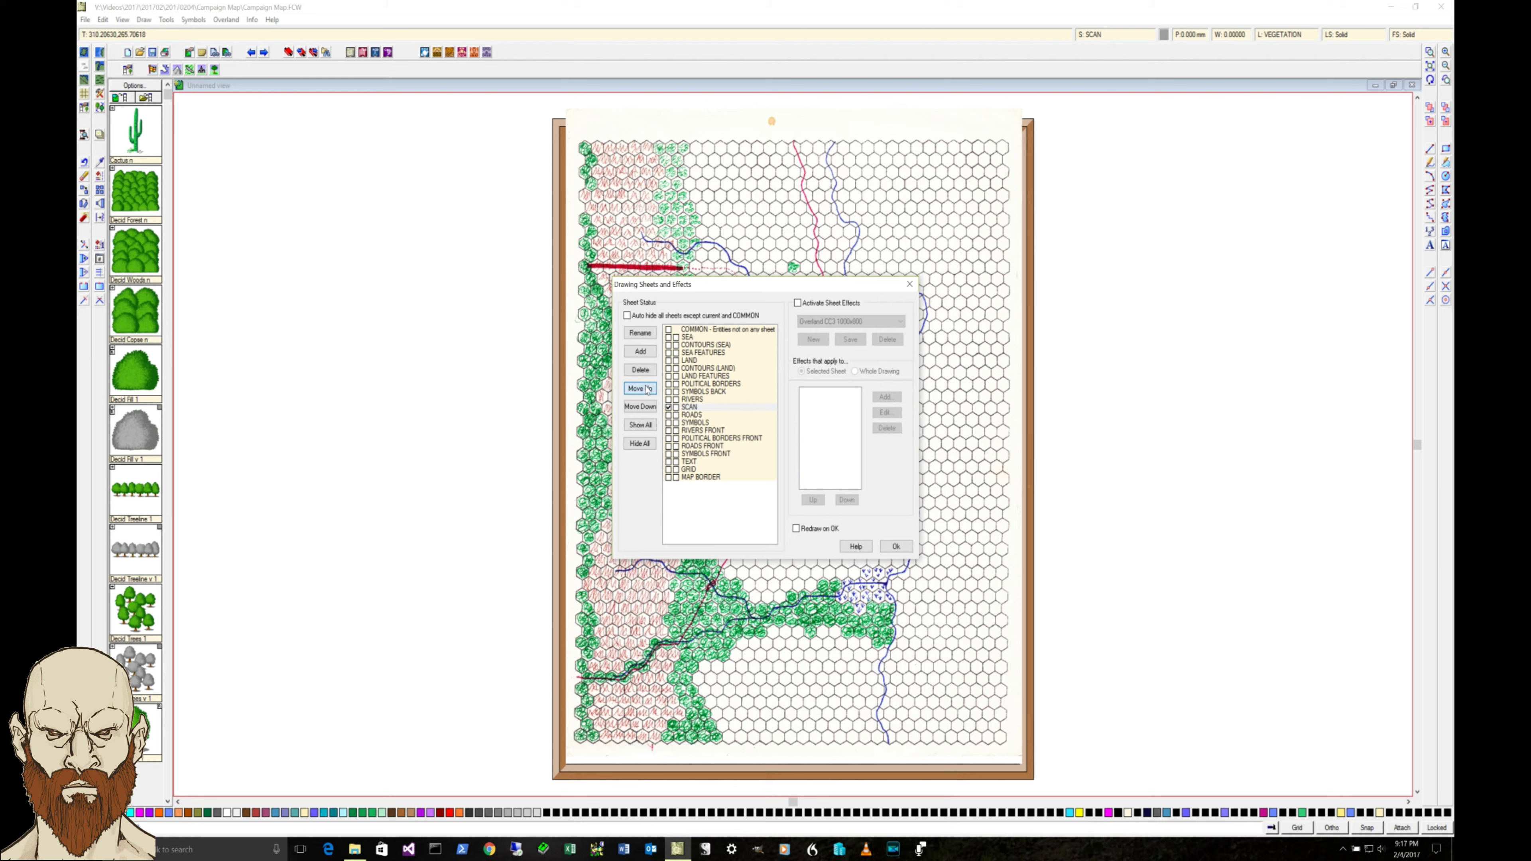
click(648, 391)
click(647, 391)
click(648, 391)
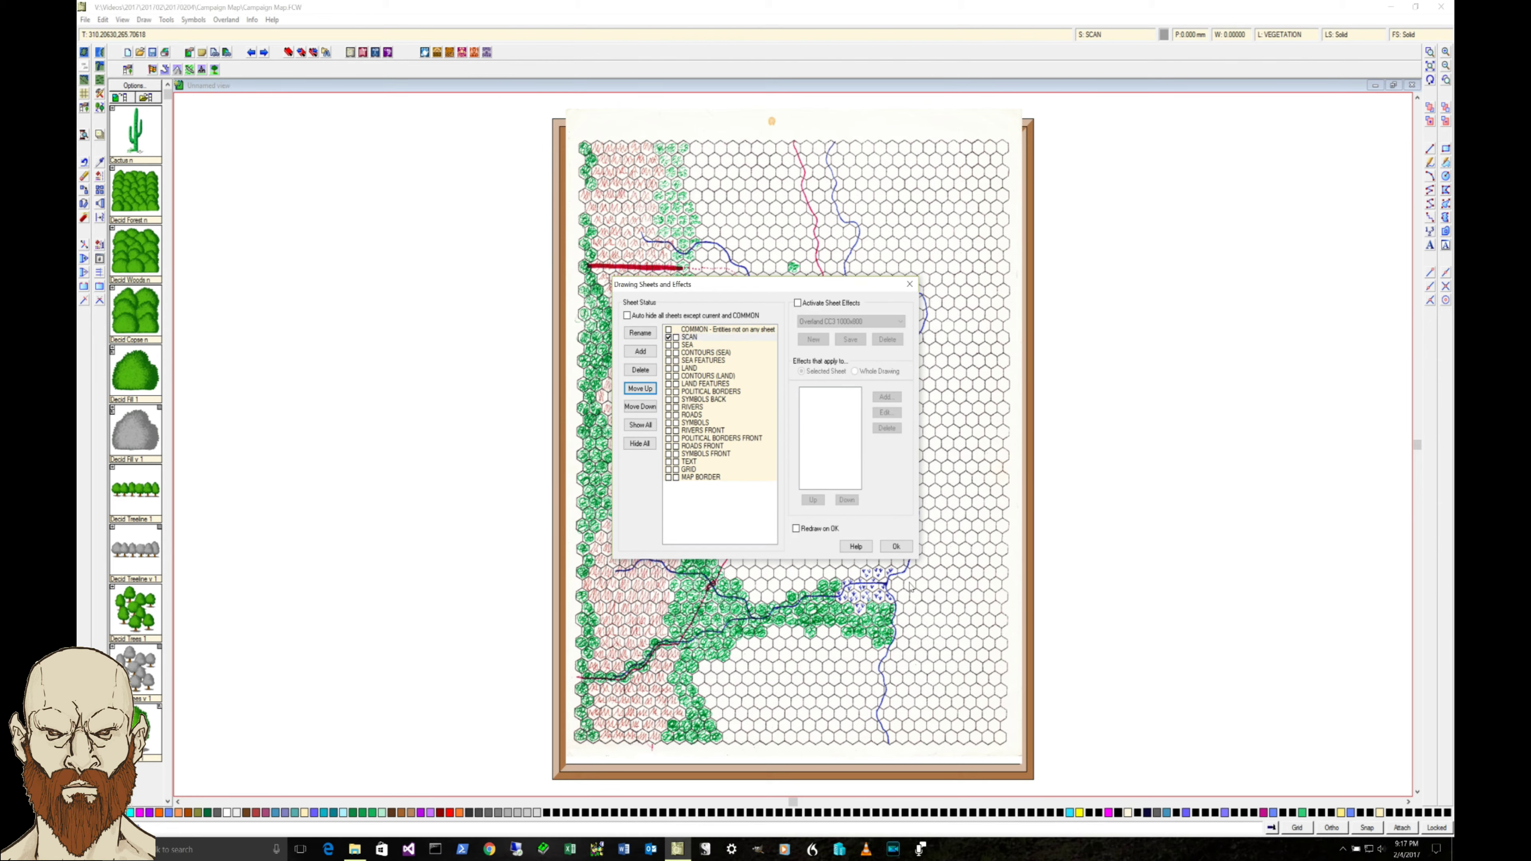
click(894, 546)
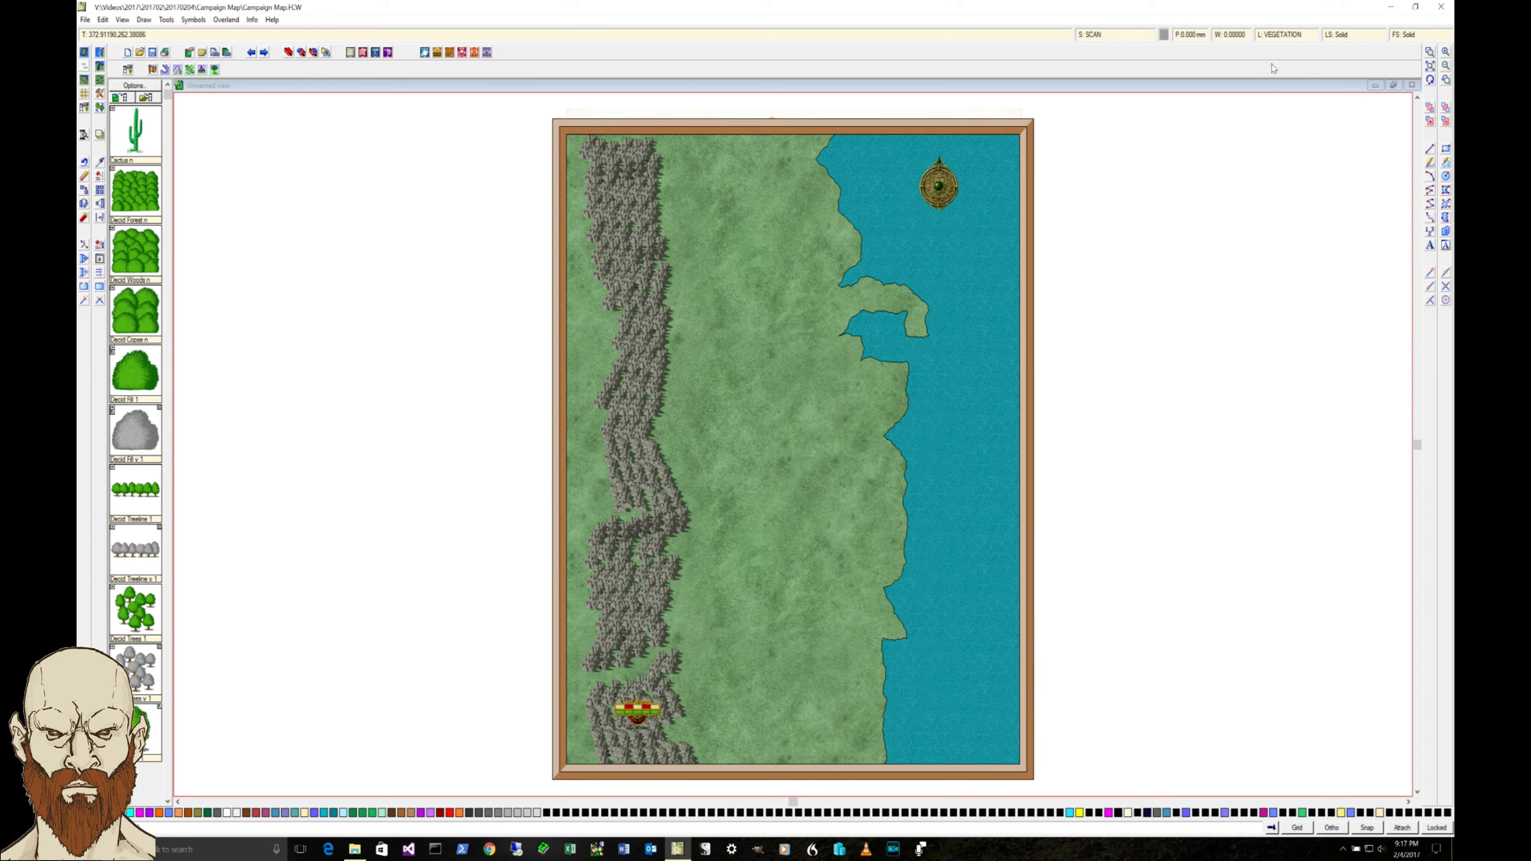
- Lower SCAN to sit just below LAND FEATURES and apply the order
click(1090, 37)
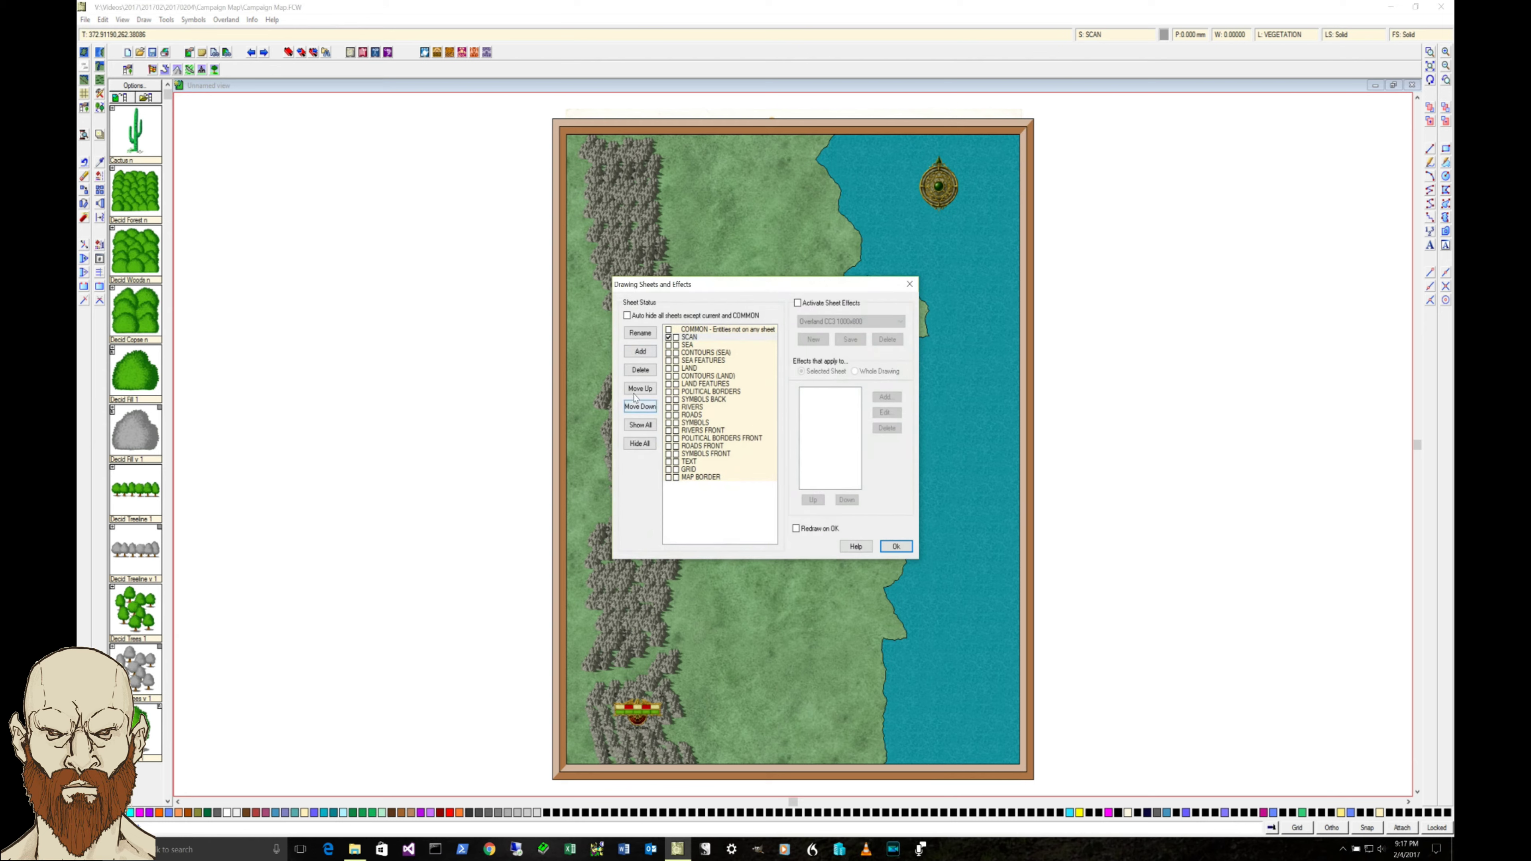
click(640, 407)
click(641, 407)
click(639, 413)
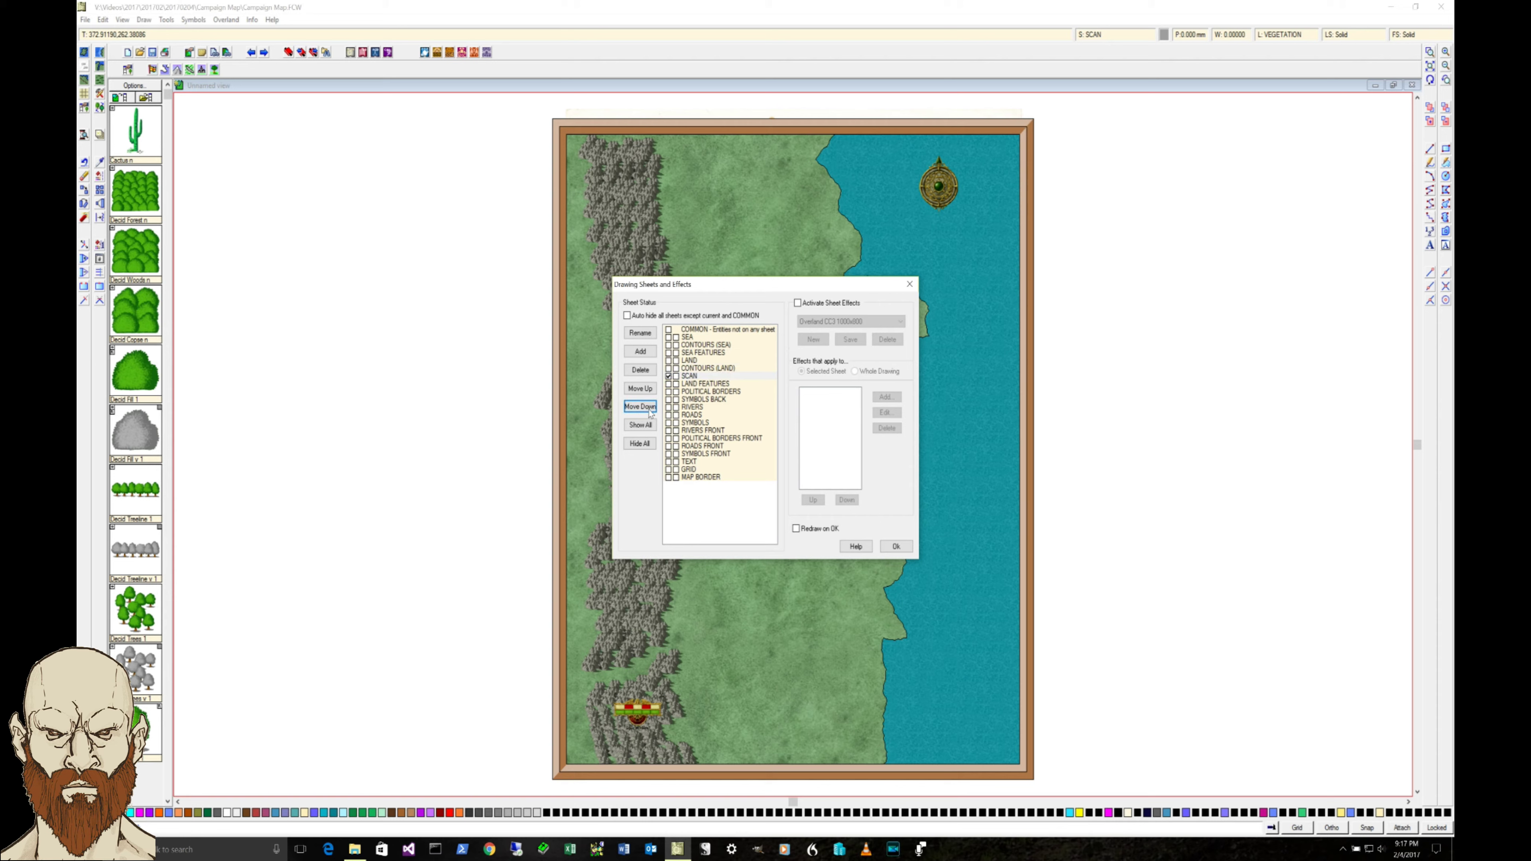
click(647, 411)
click(904, 548)
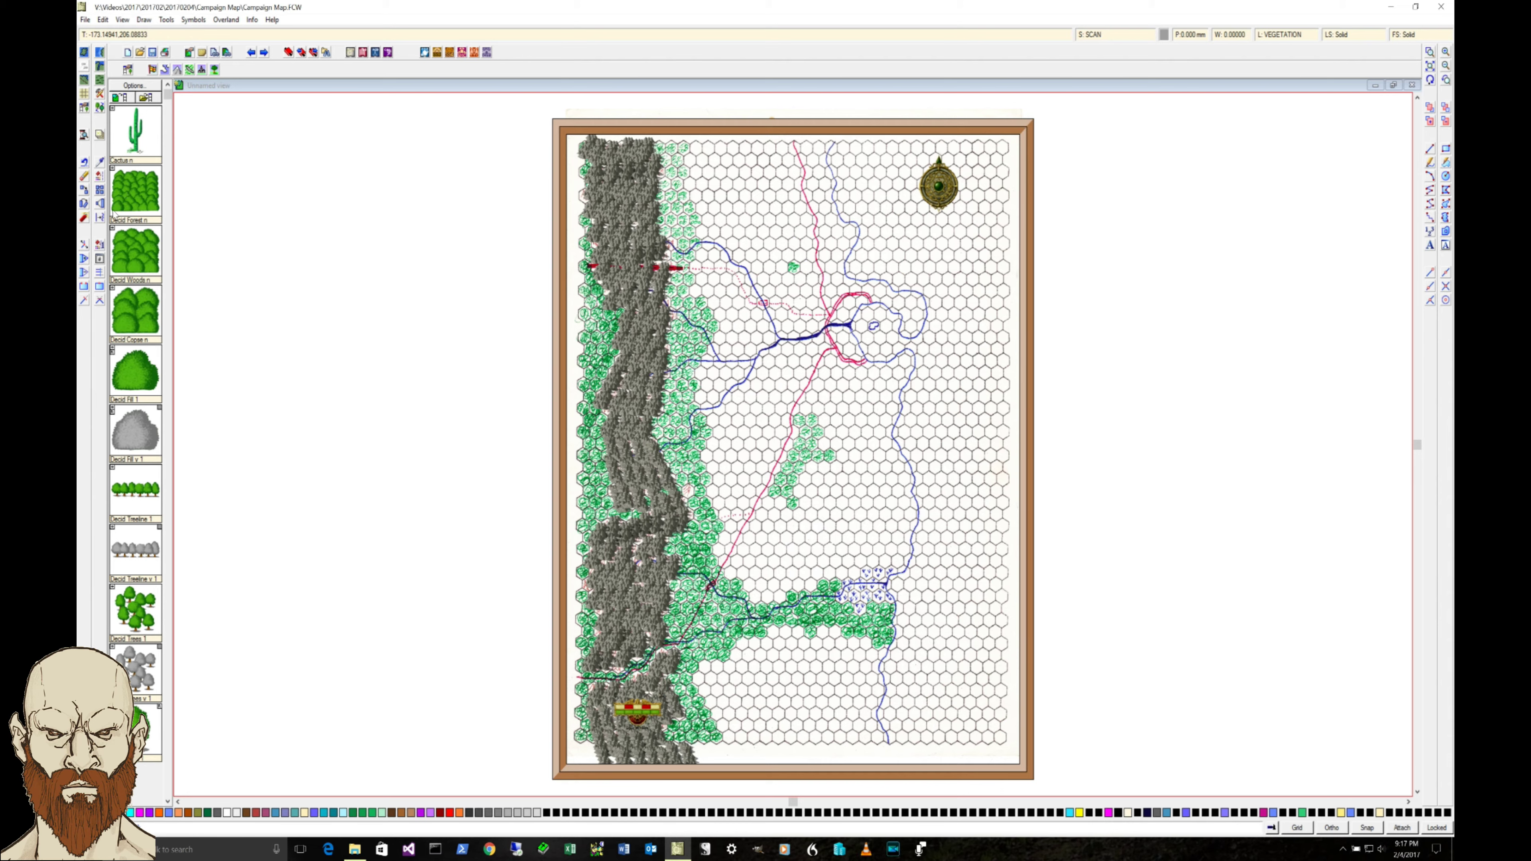
- Pick the Decid Forest symbol and stamp the first forest beside the northern mountains
click(124, 195)
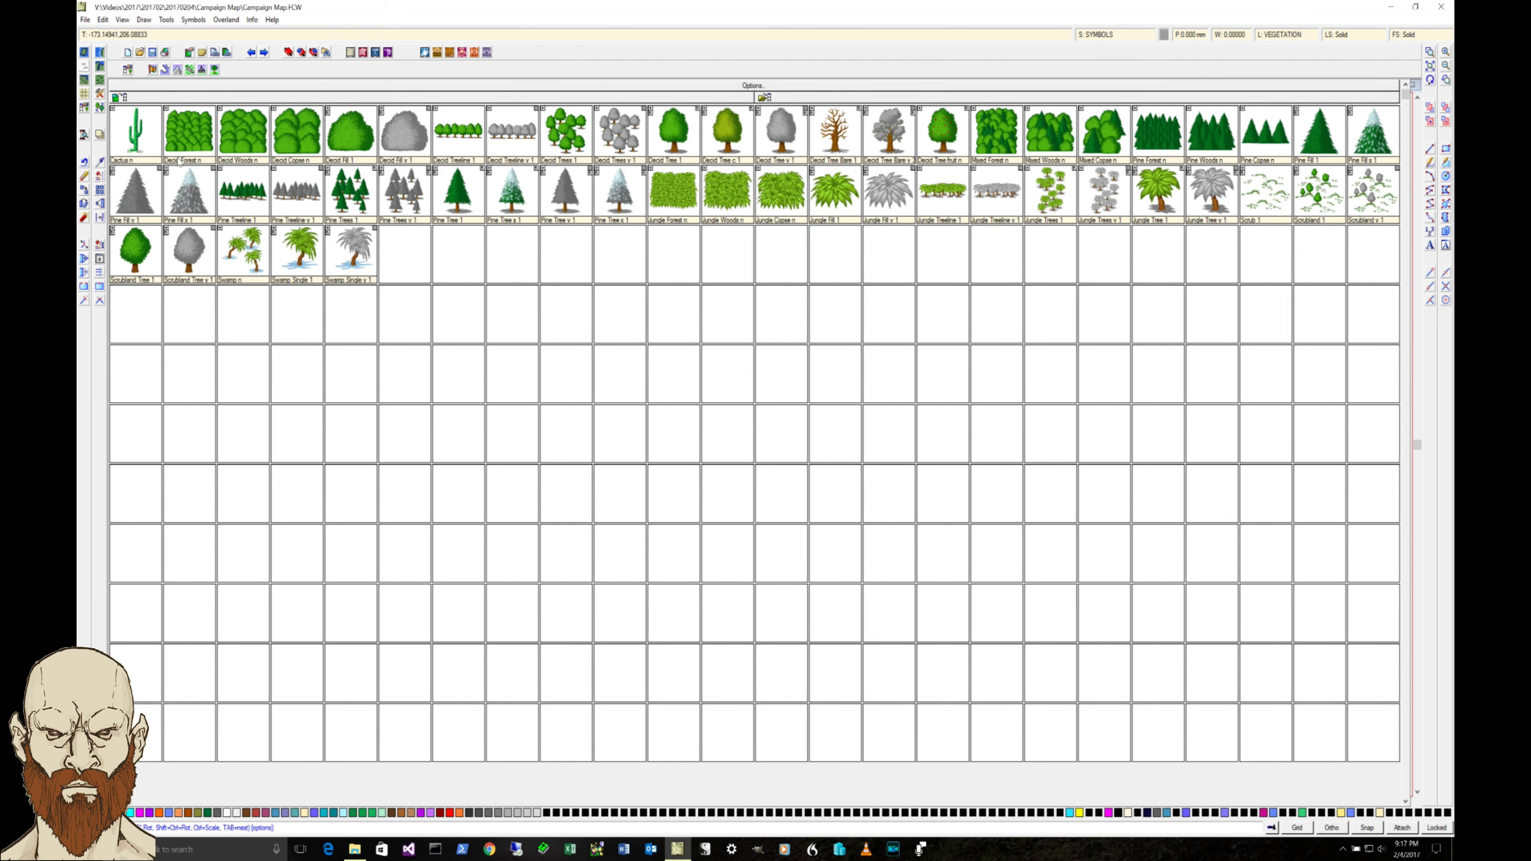
click(1006, 140)
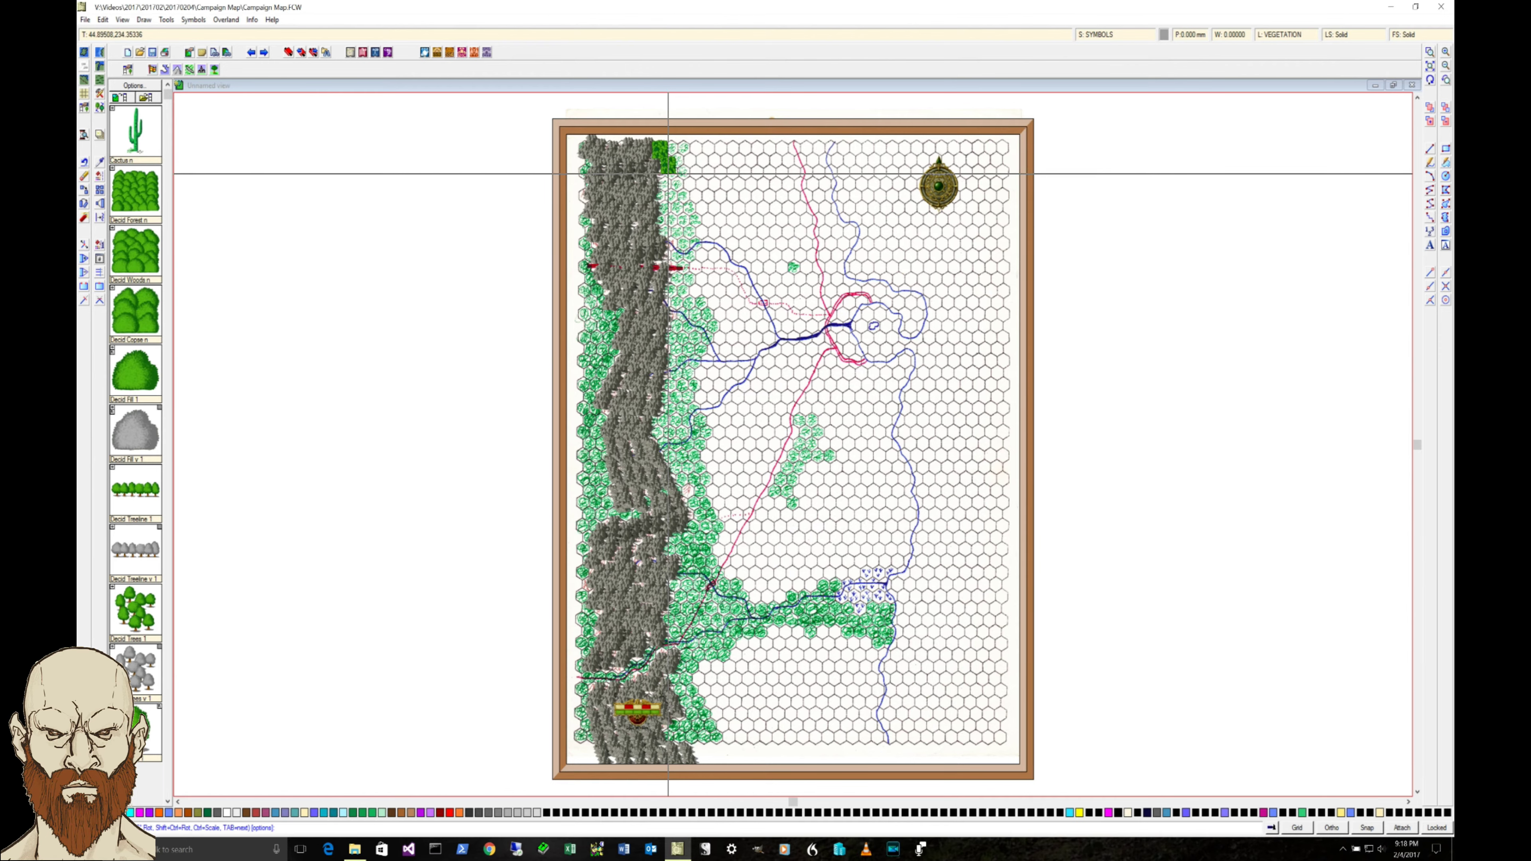
click(668, 174)
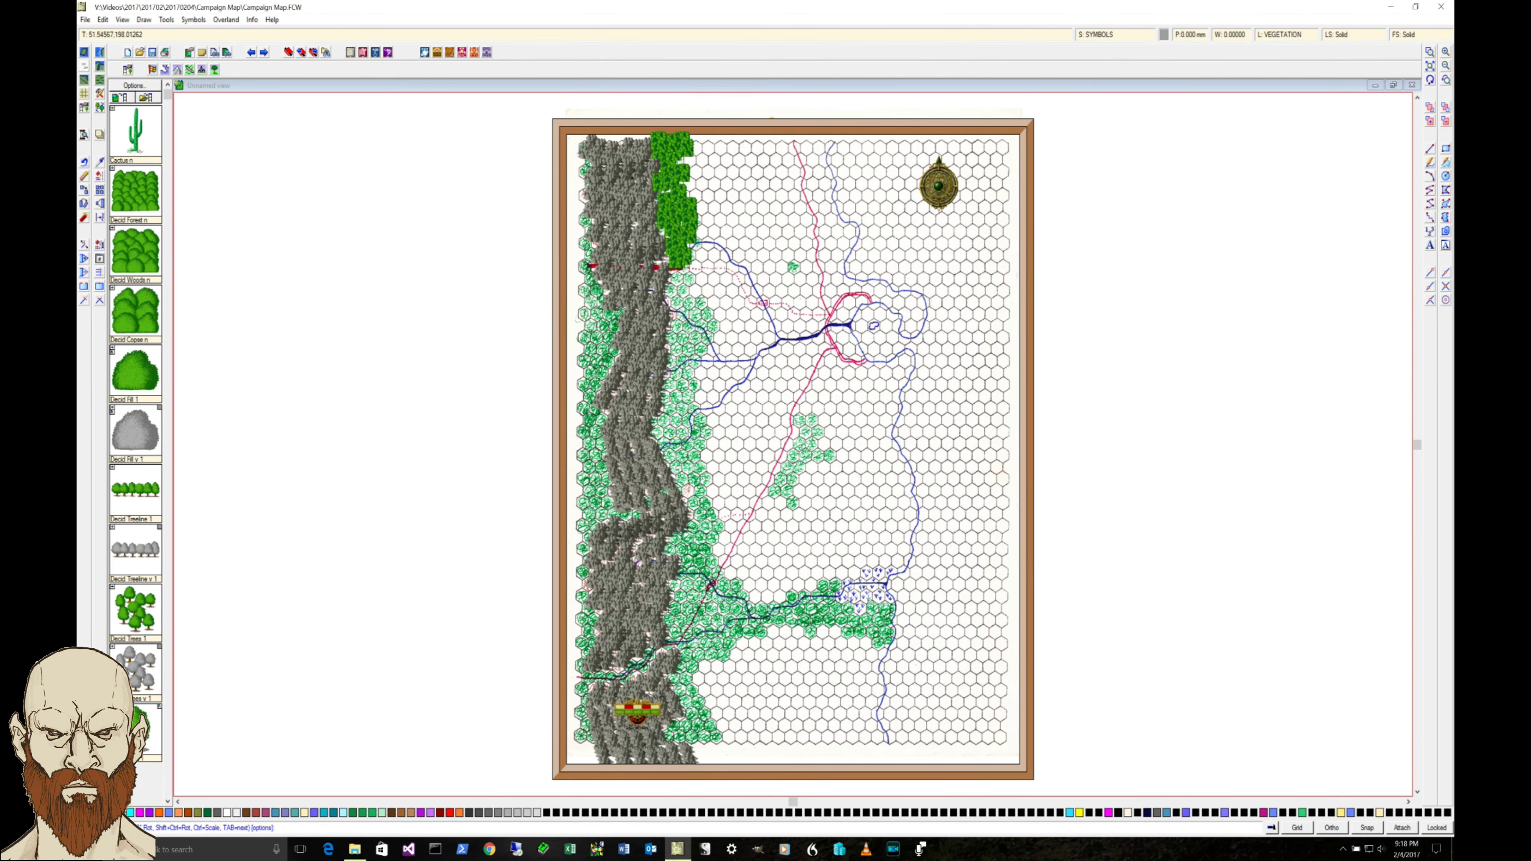
- Stamp forest symbols down the east side of the mountains and along the map's west edge
click(687, 289)
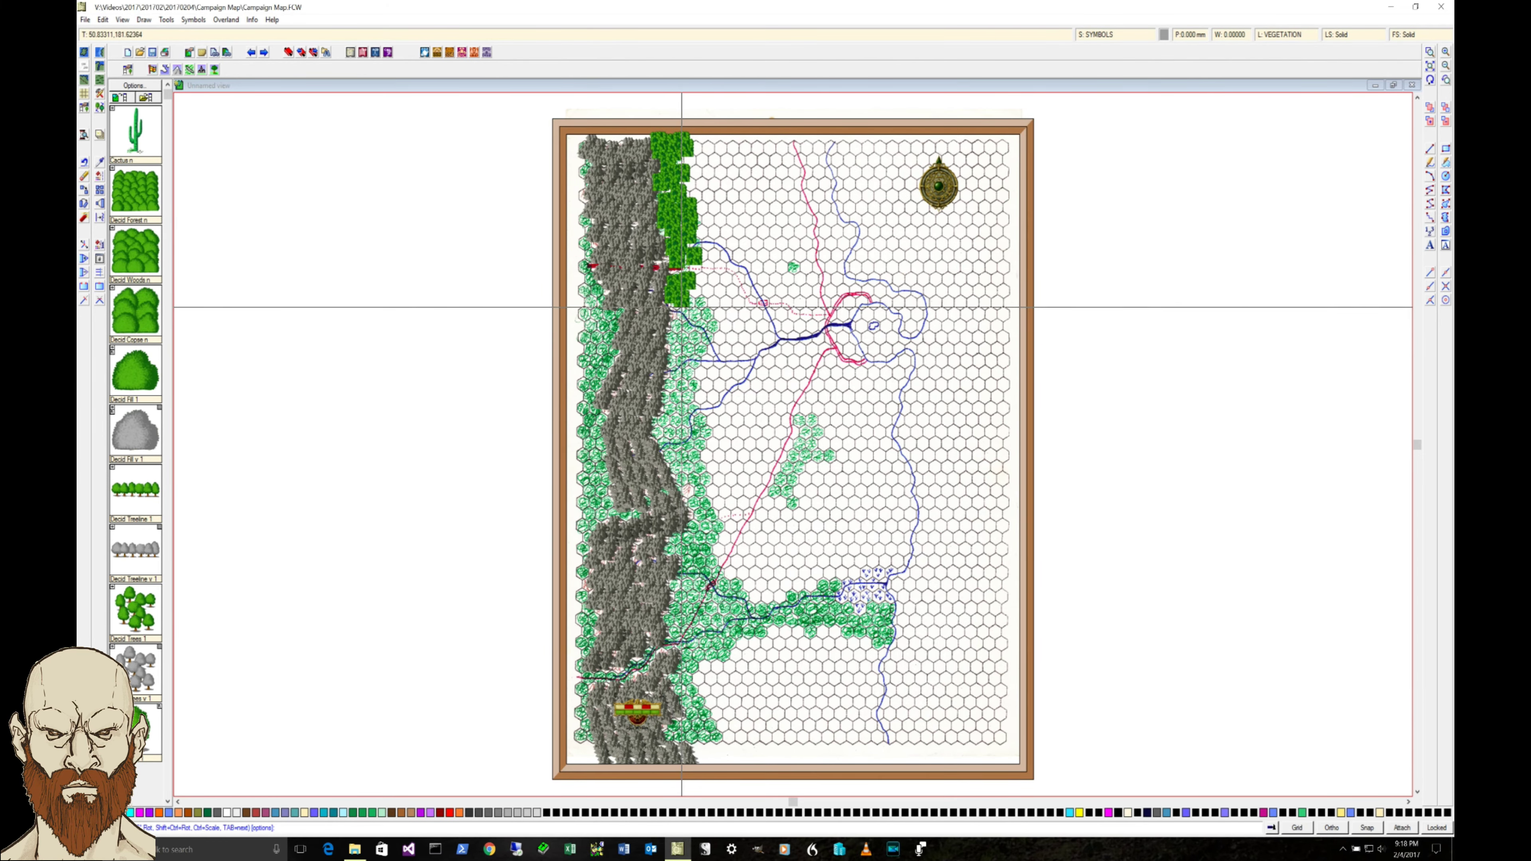
click(699, 313)
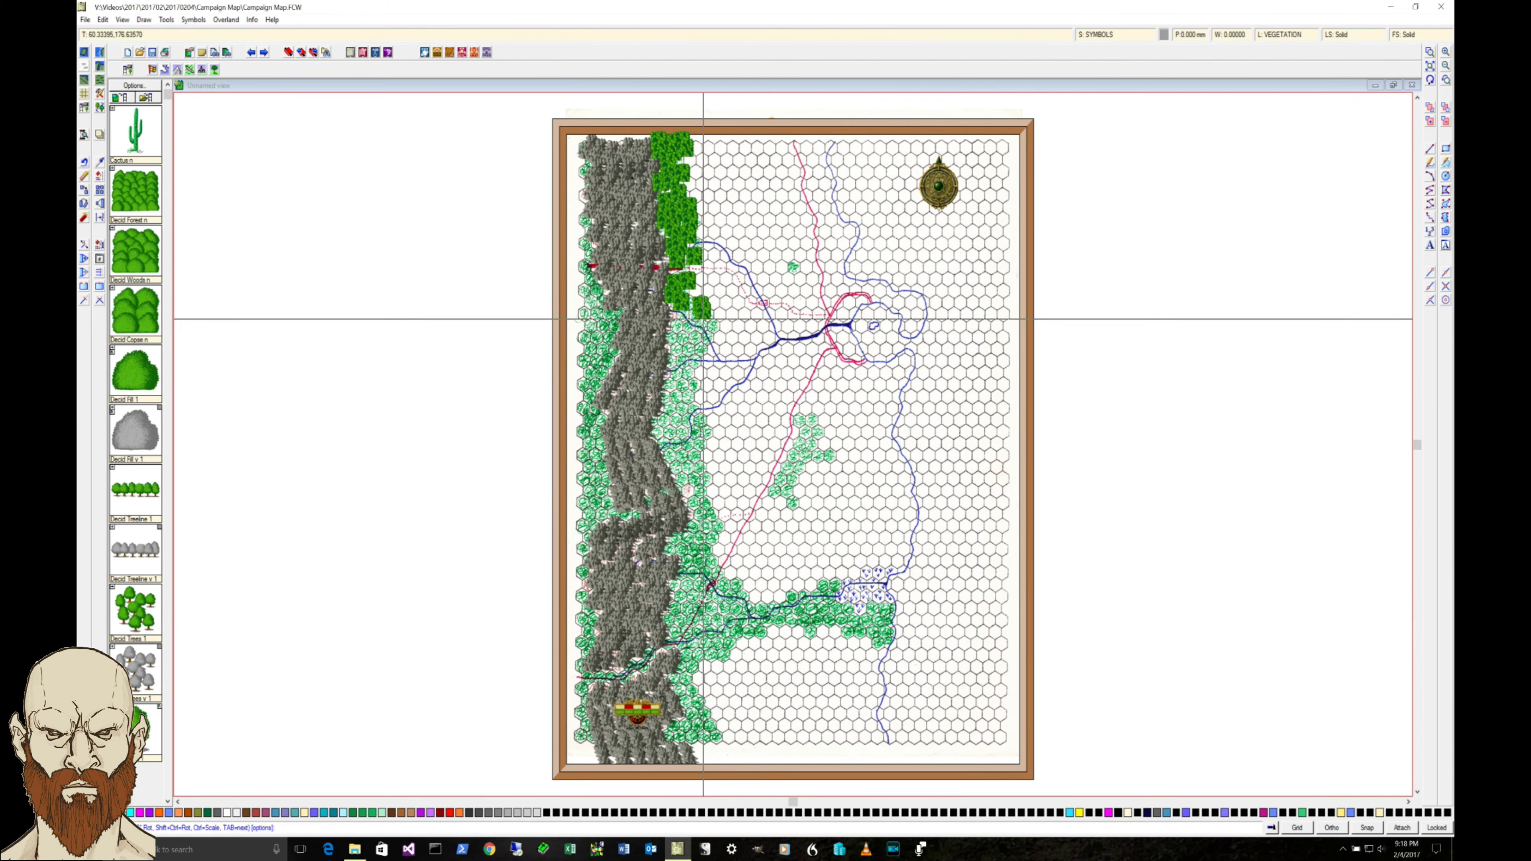
click(710, 328)
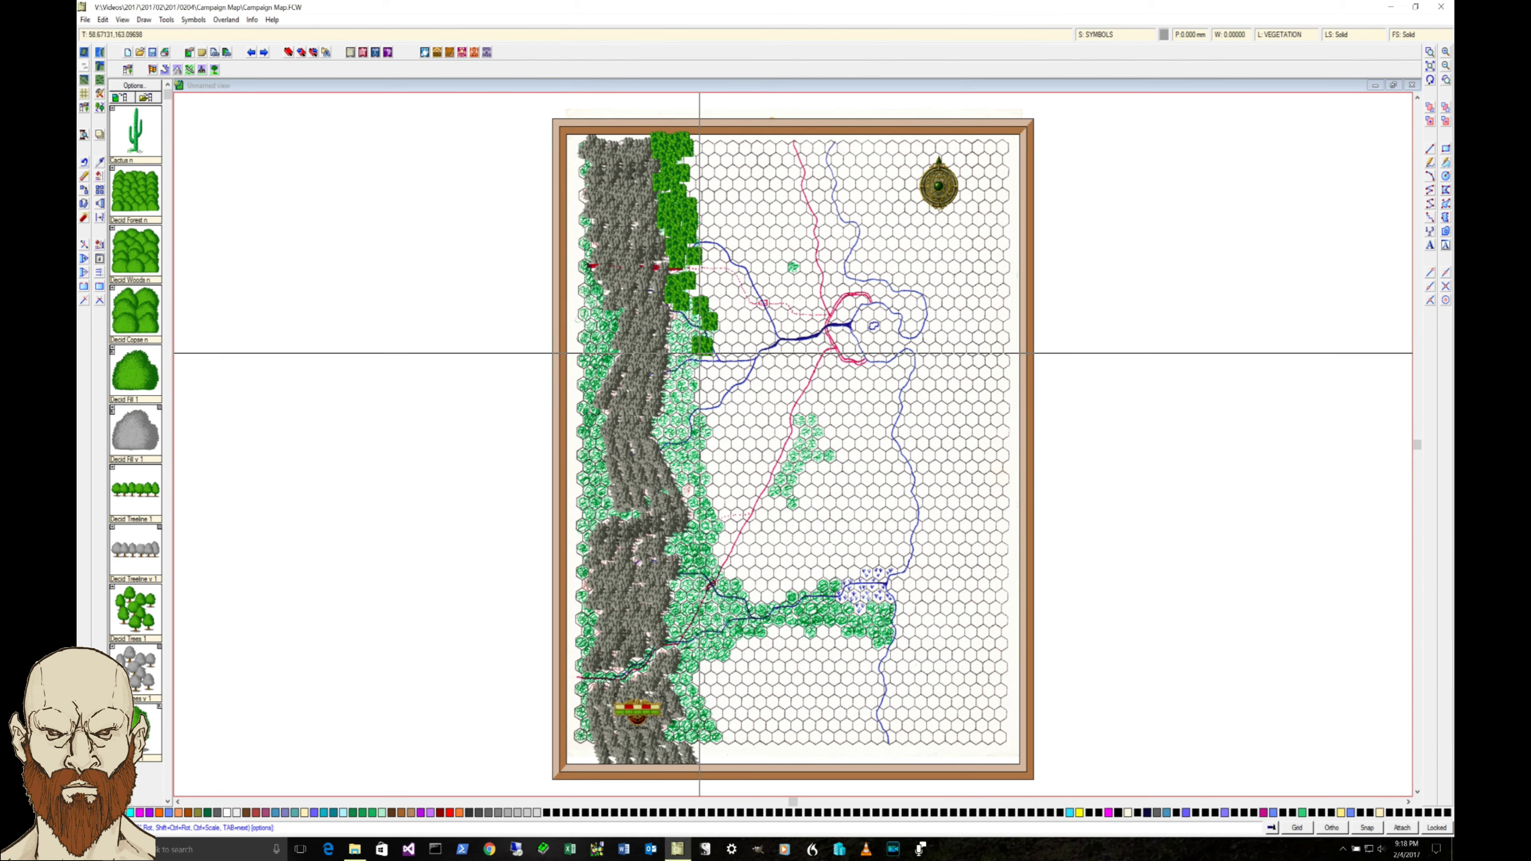
click(705, 354)
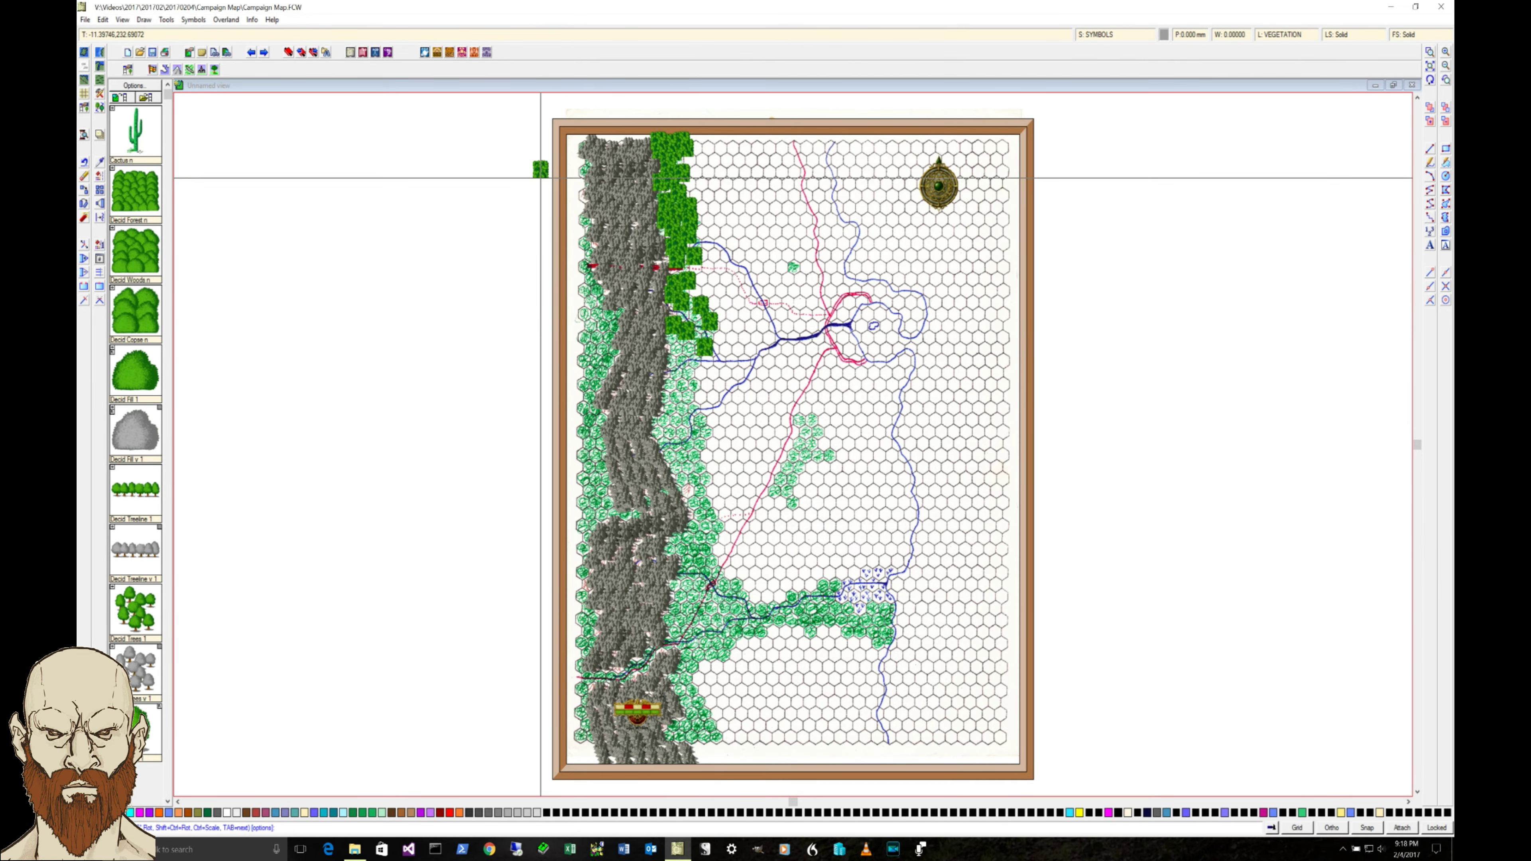
click(580, 181)
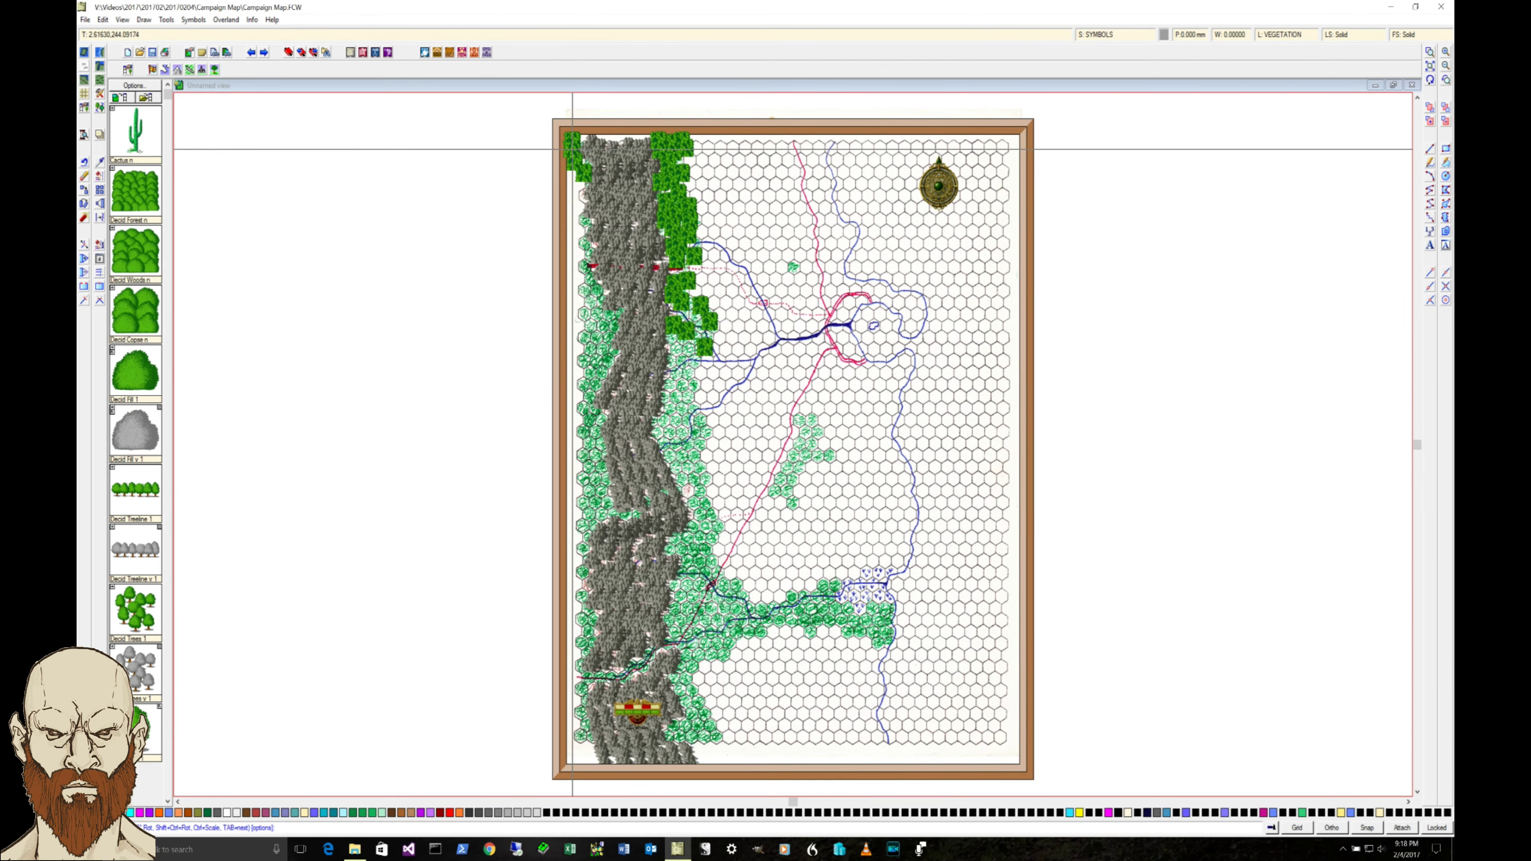
click(573, 148)
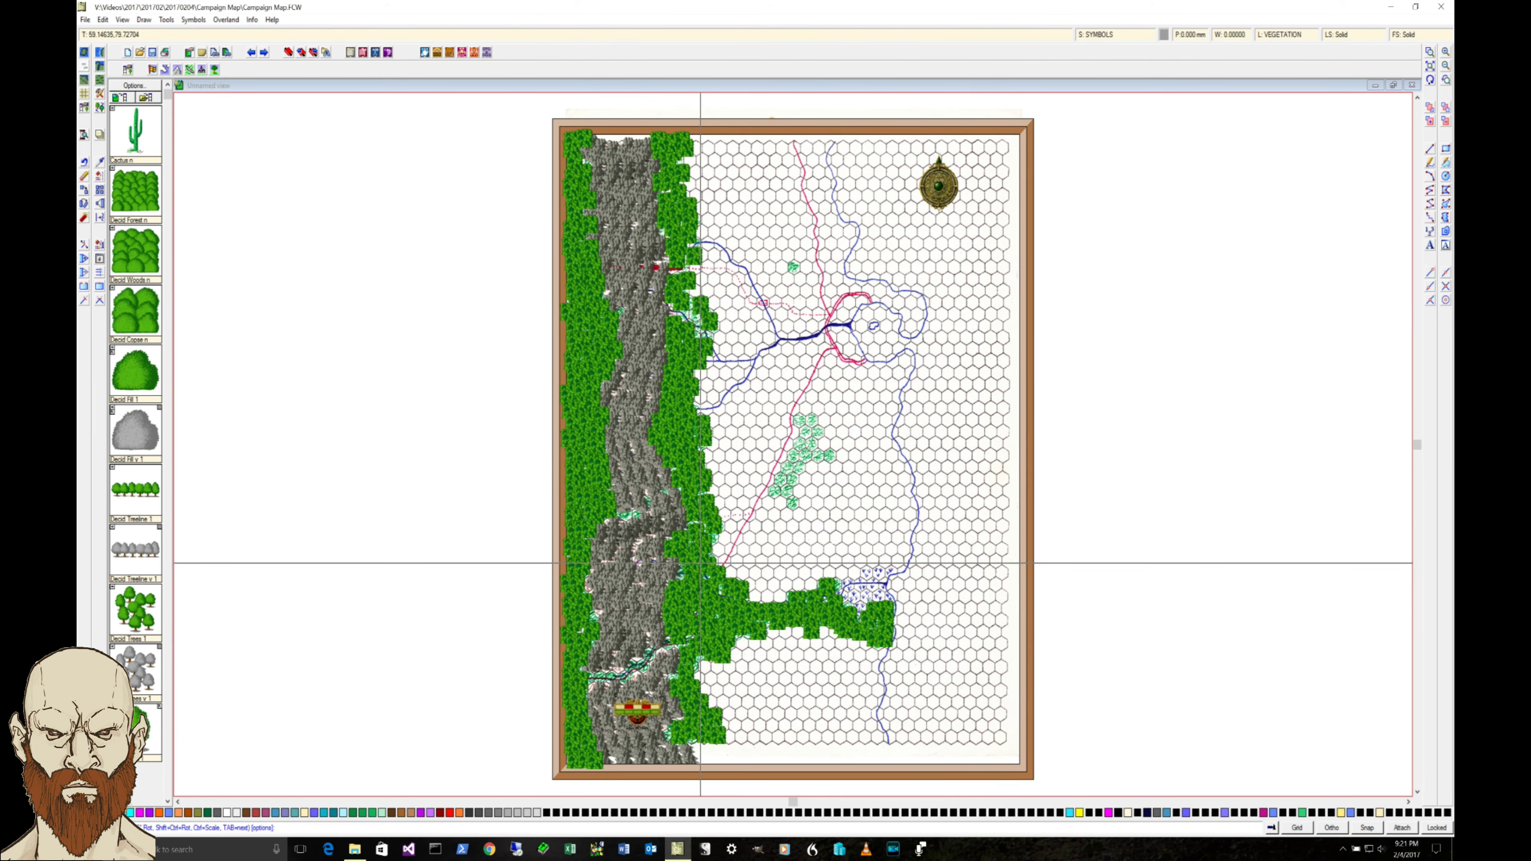
- Place a forest symbol on the hex just below the pale green woods
click(774, 490)
- Fill hexes up to the river junction and one near the top with forest, then expand the vegetation catalog
click(793, 499)
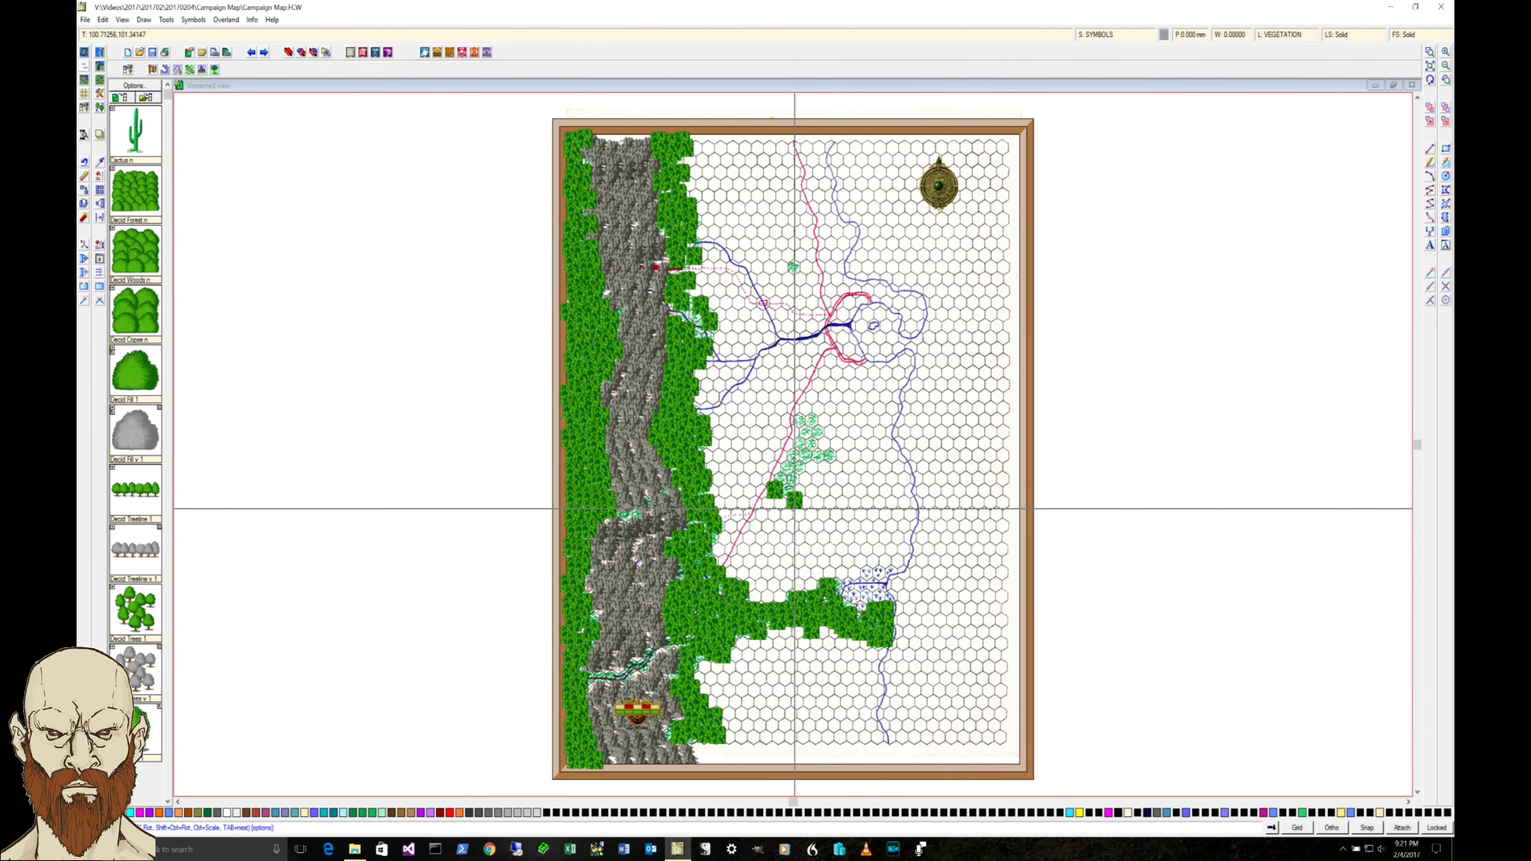
click(786, 483)
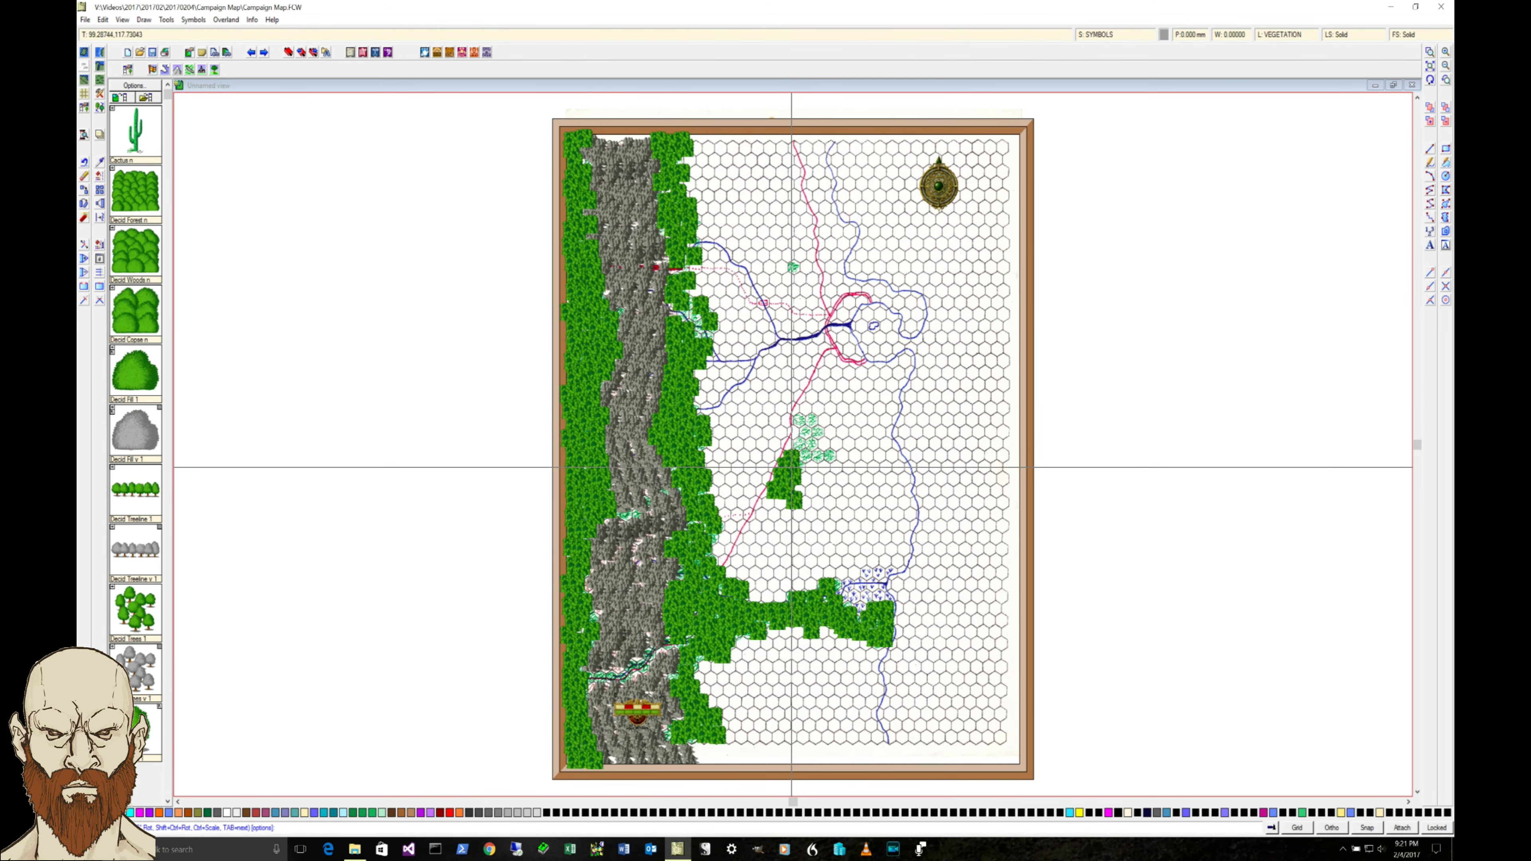
click(800, 460)
click(804, 444)
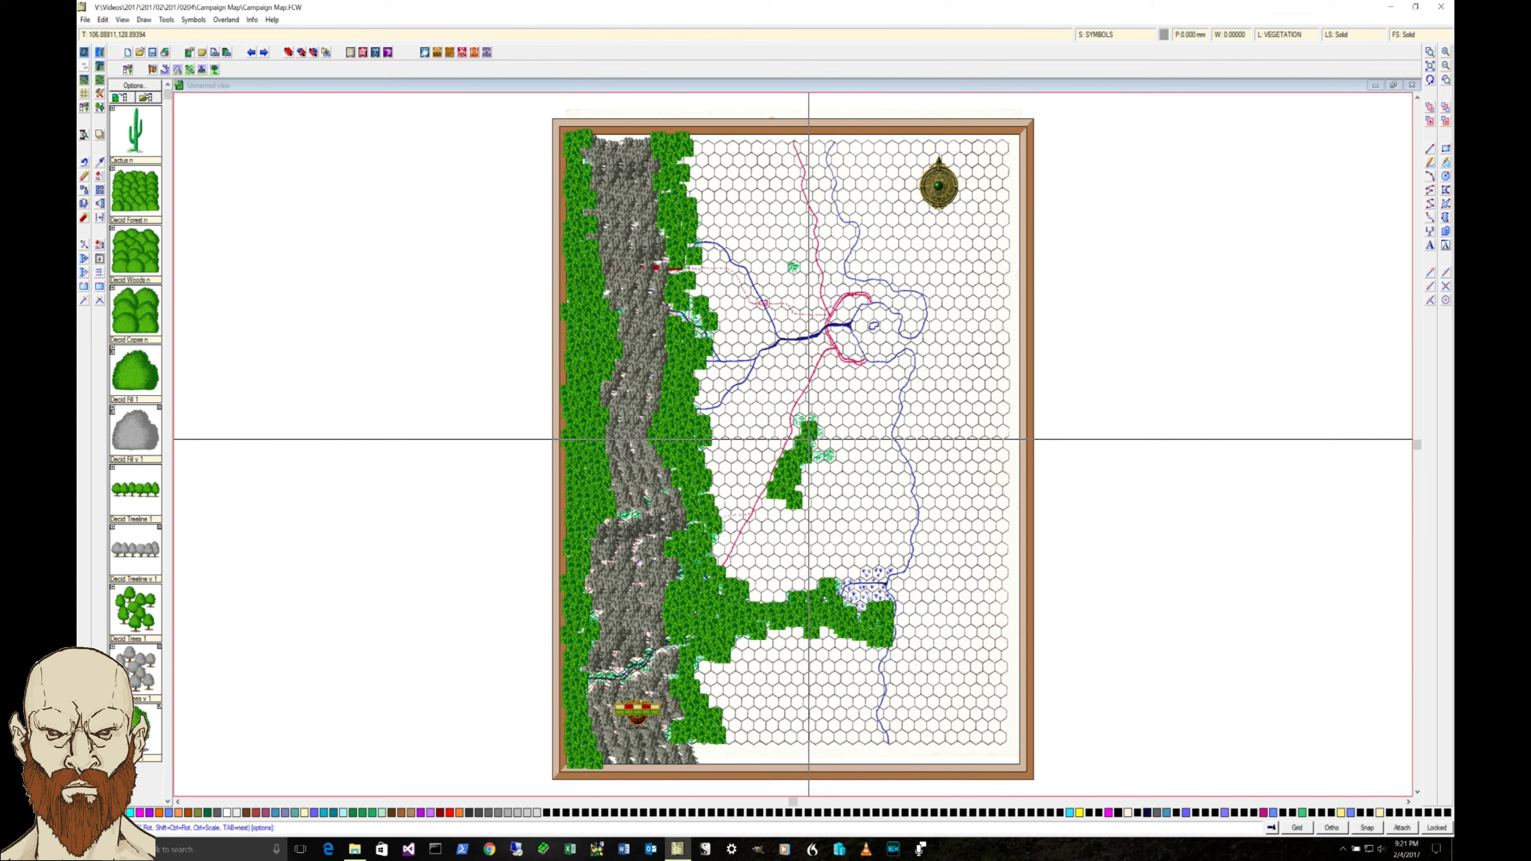
click(807, 431)
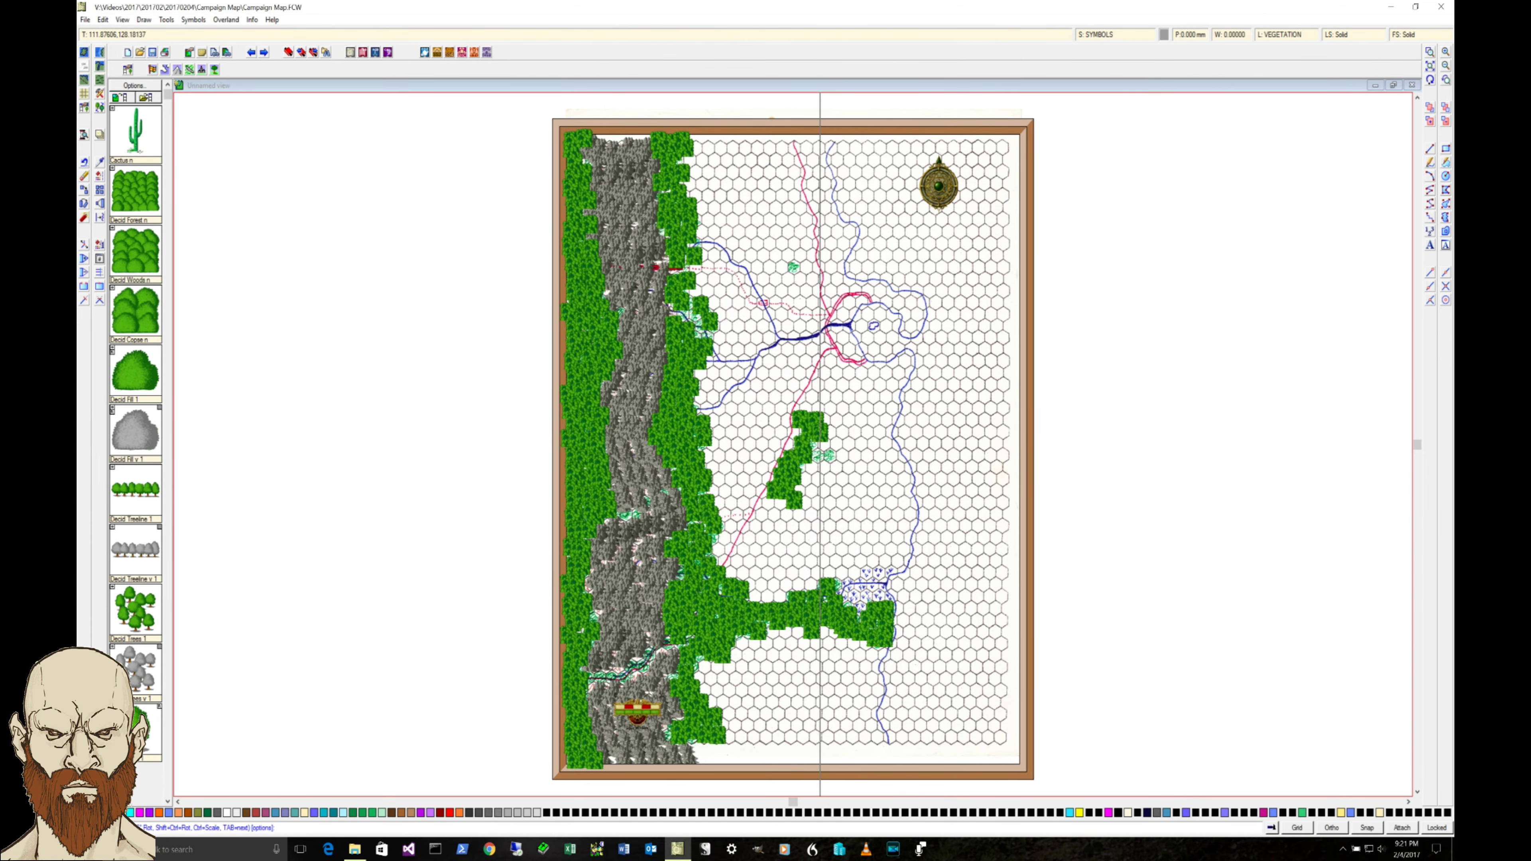
click(818, 446)
click(819, 460)
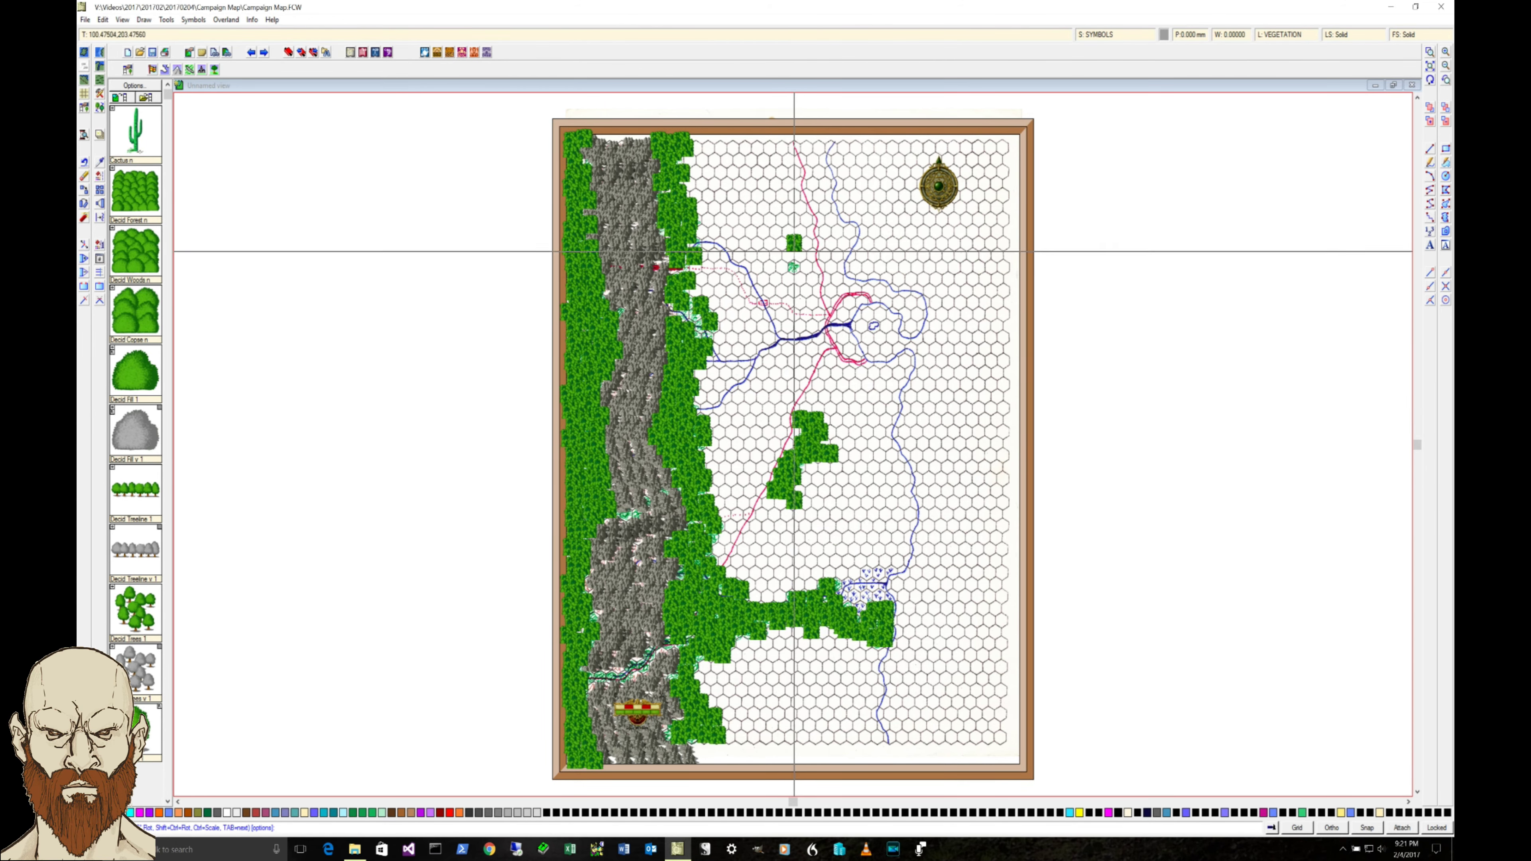
click(796, 266)
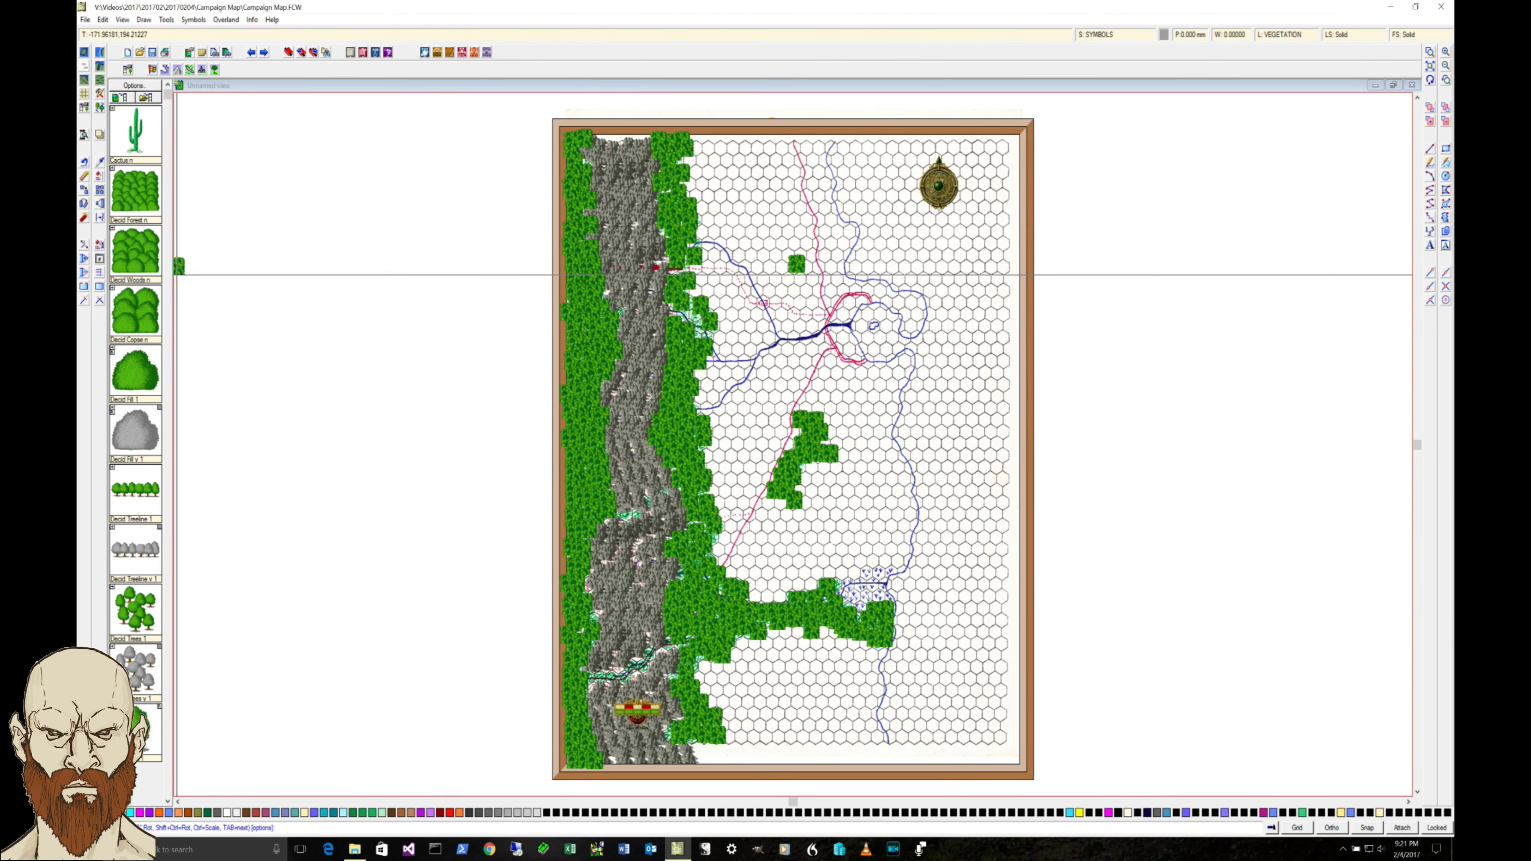
click(137, 331)
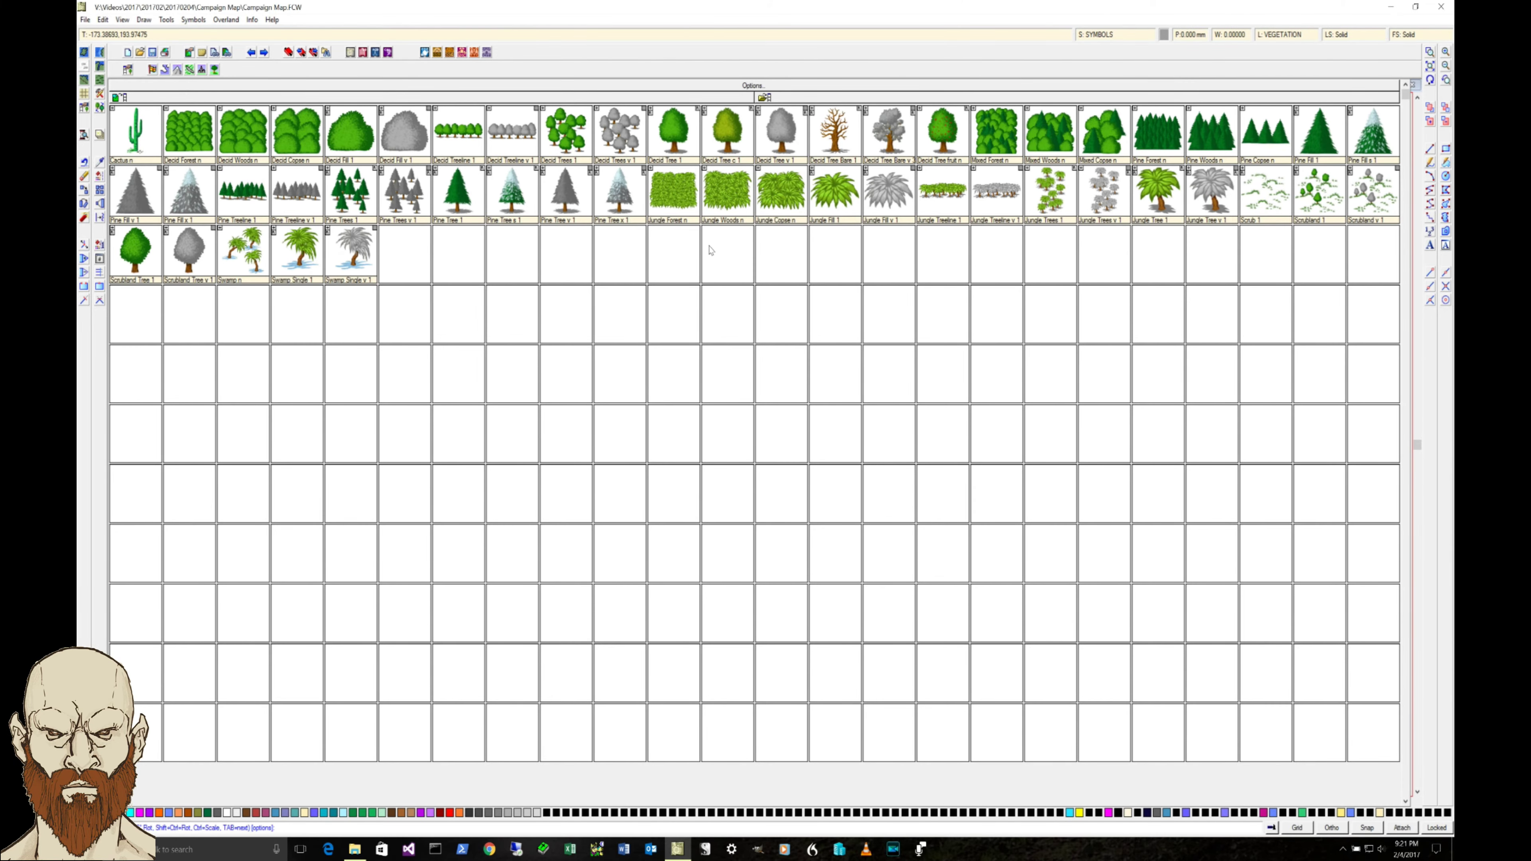
click(1112, 141)
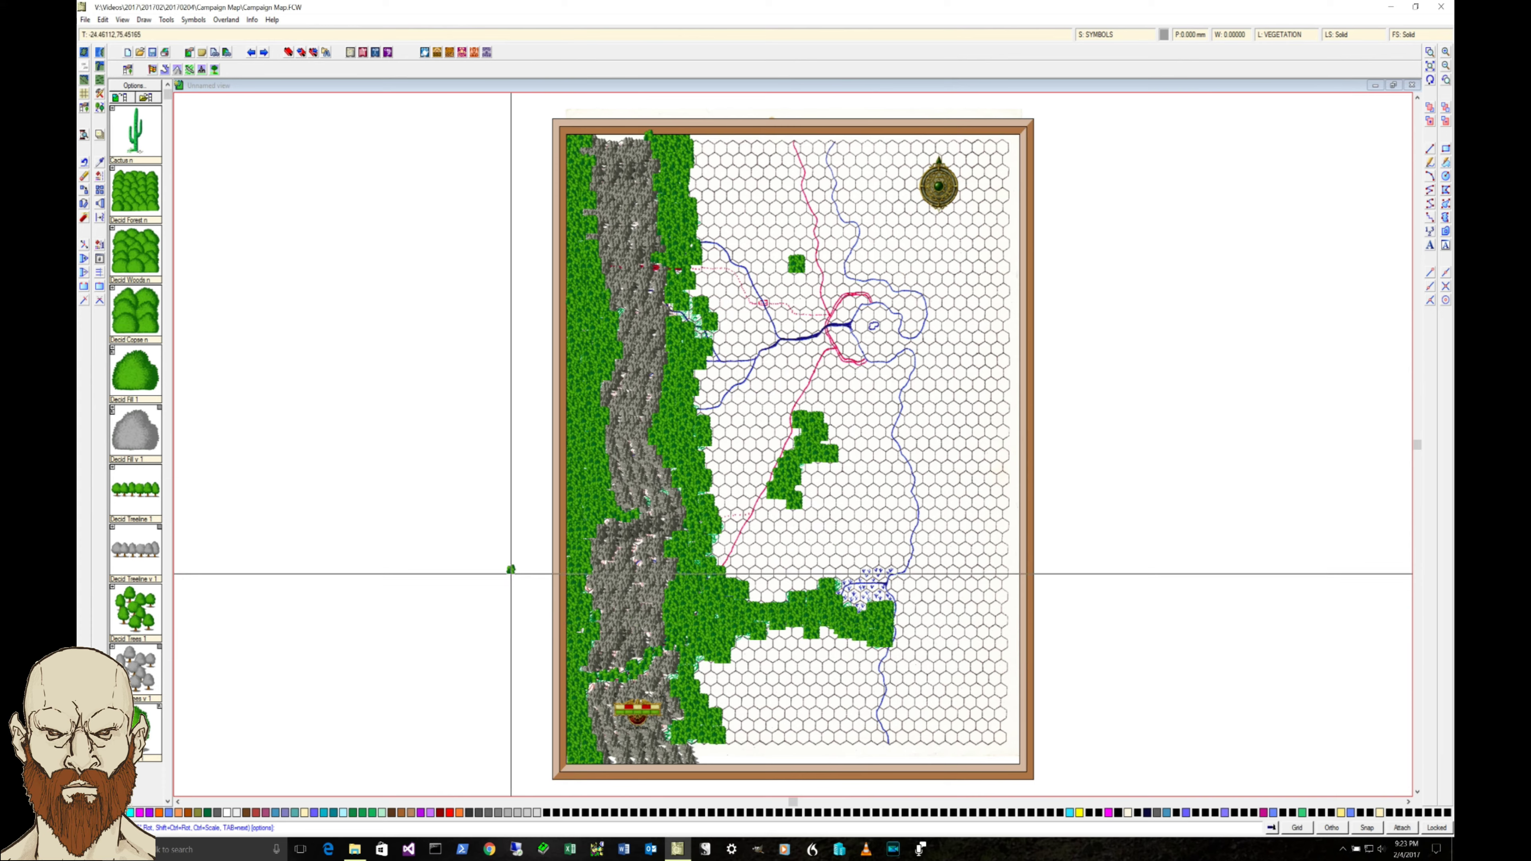
click(145, 433)
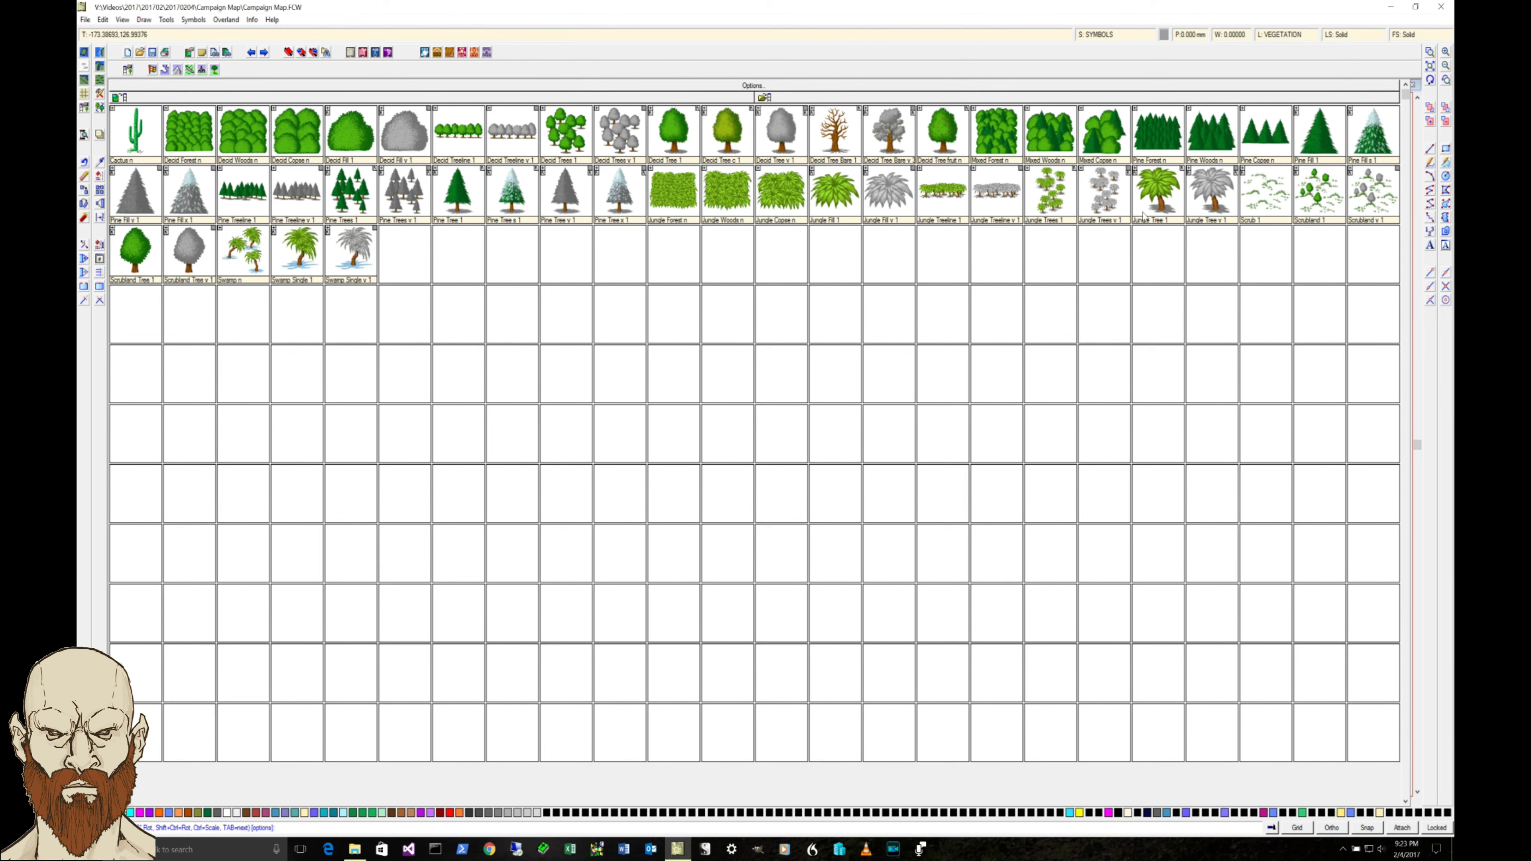
- Place a Mixed Copse patch at the southern forest's eastern tip and bring up the mountain catalogs
click(258, 247)
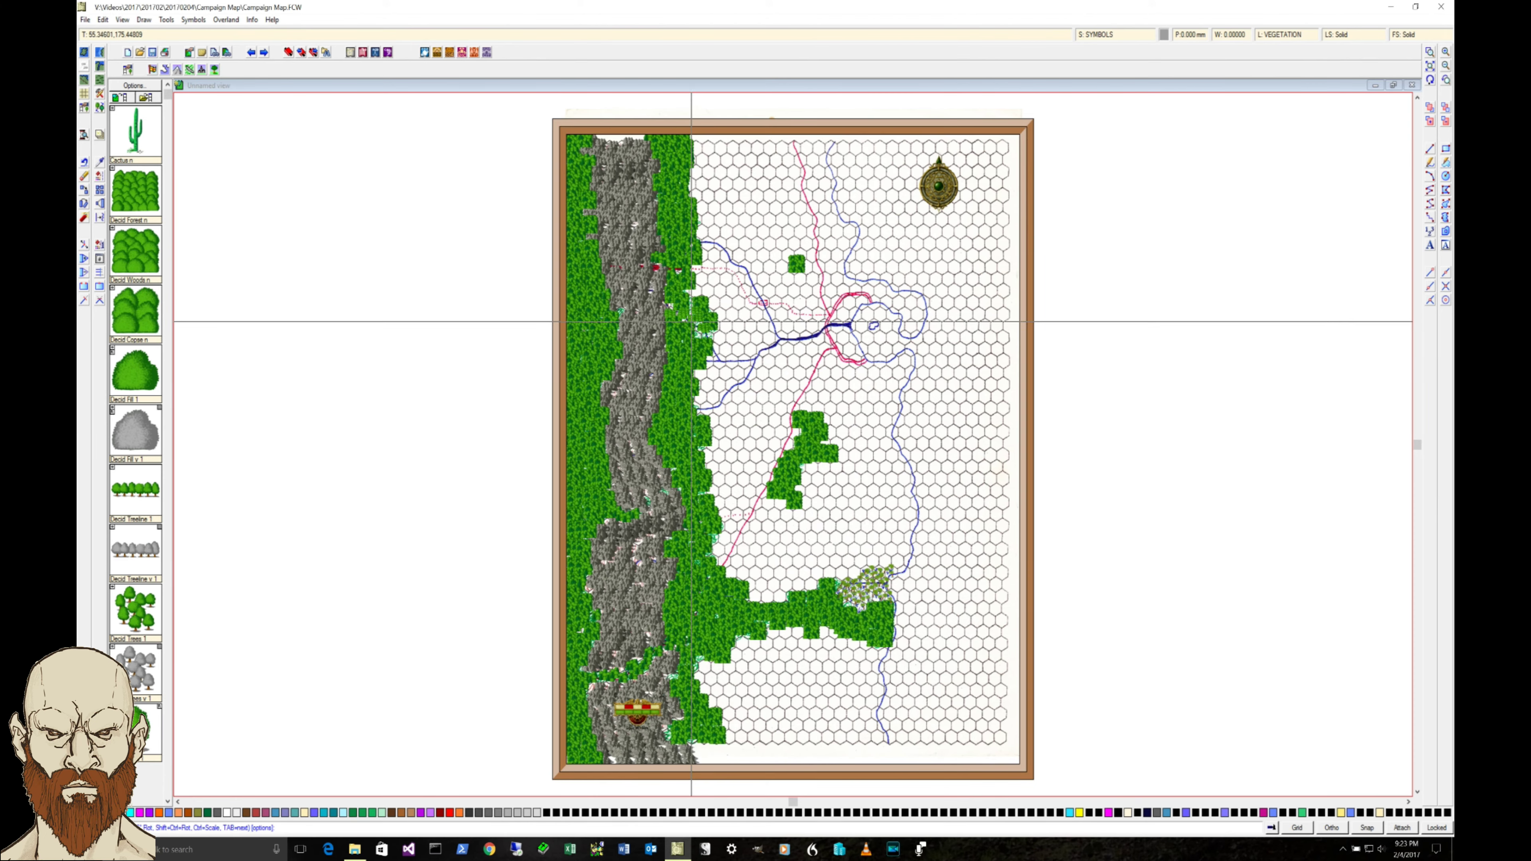
click(144, 268)
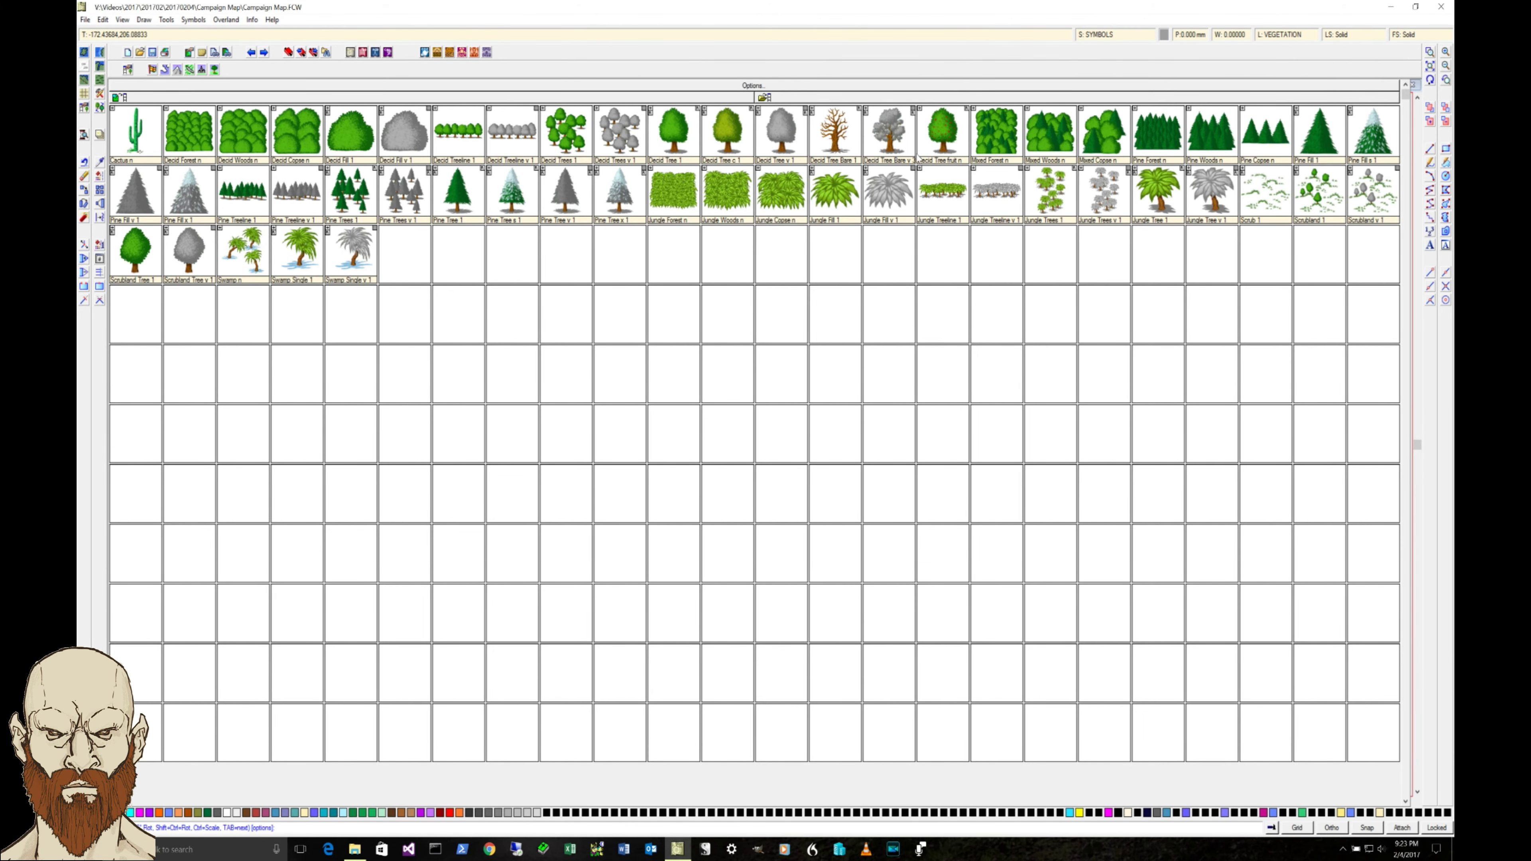
click(1092, 142)
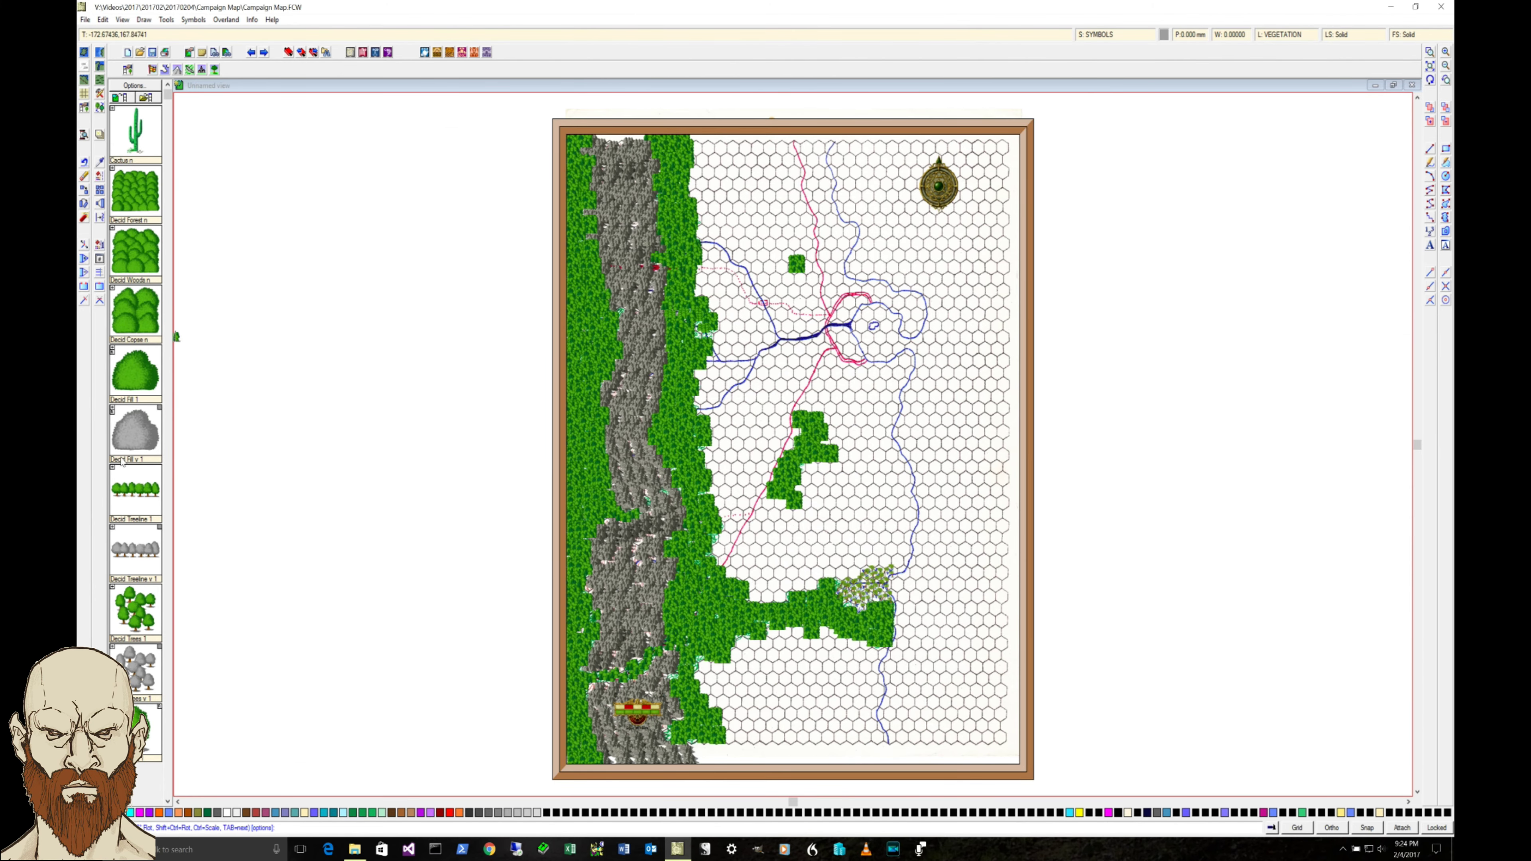
click(178, 71)
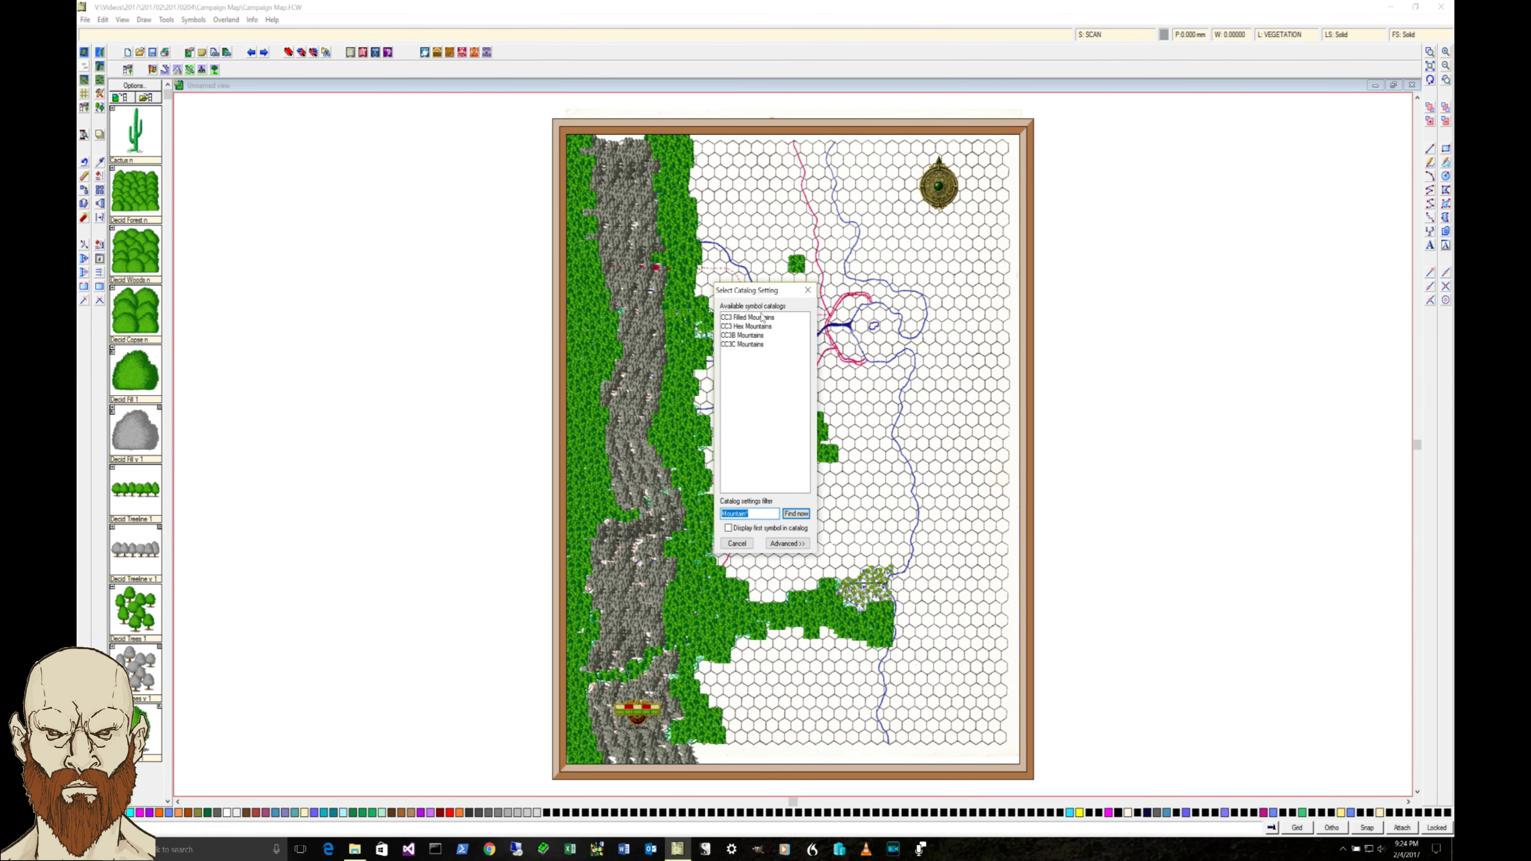
- Load a mountain catalog, select Mtns Large 01, and display all mountain and hill symbols
double_click(762, 316)
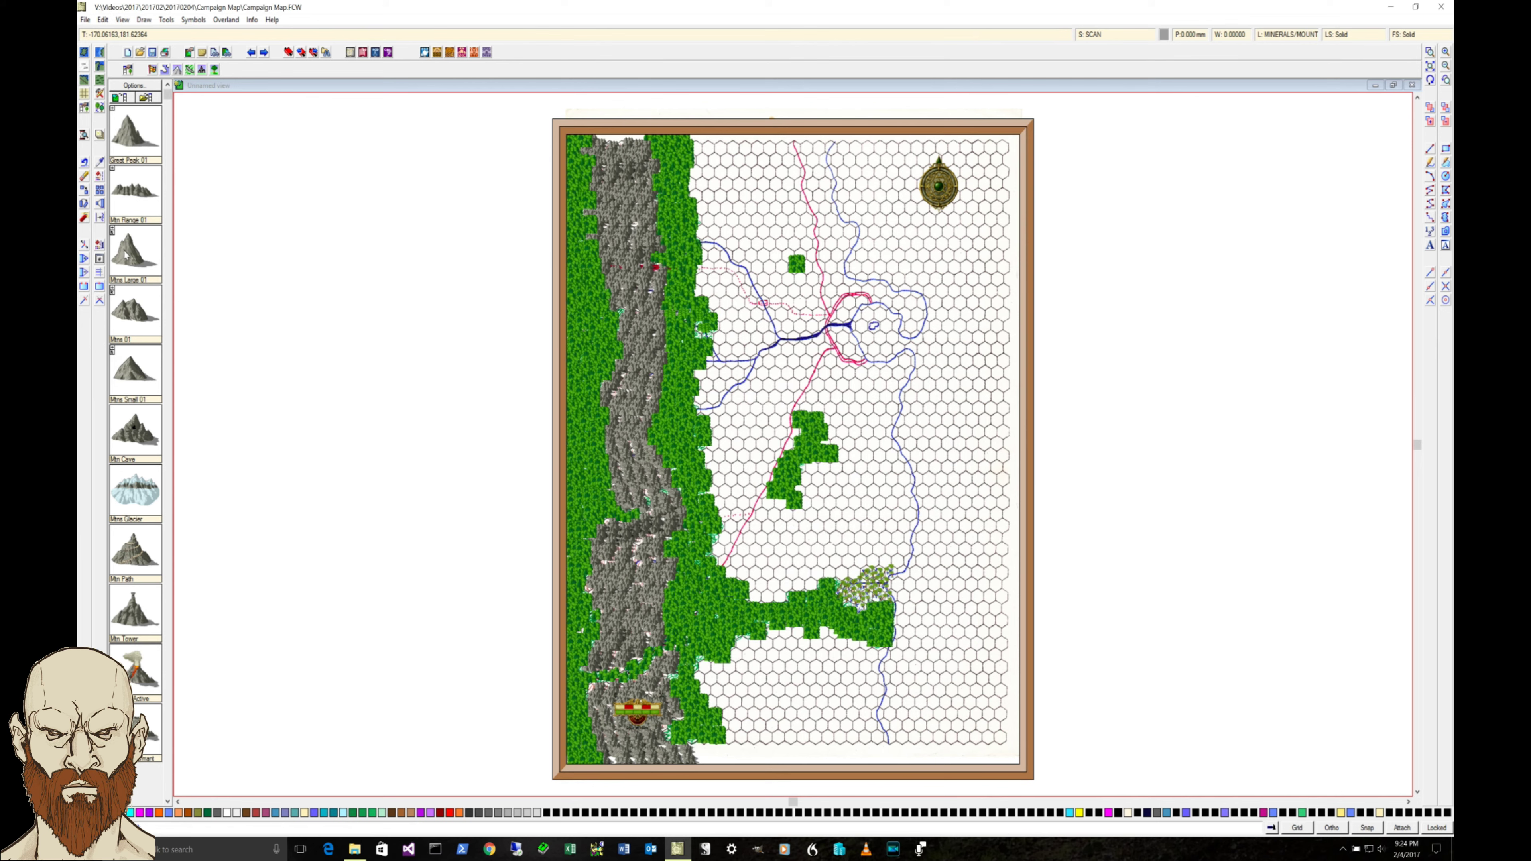
click(126, 255)
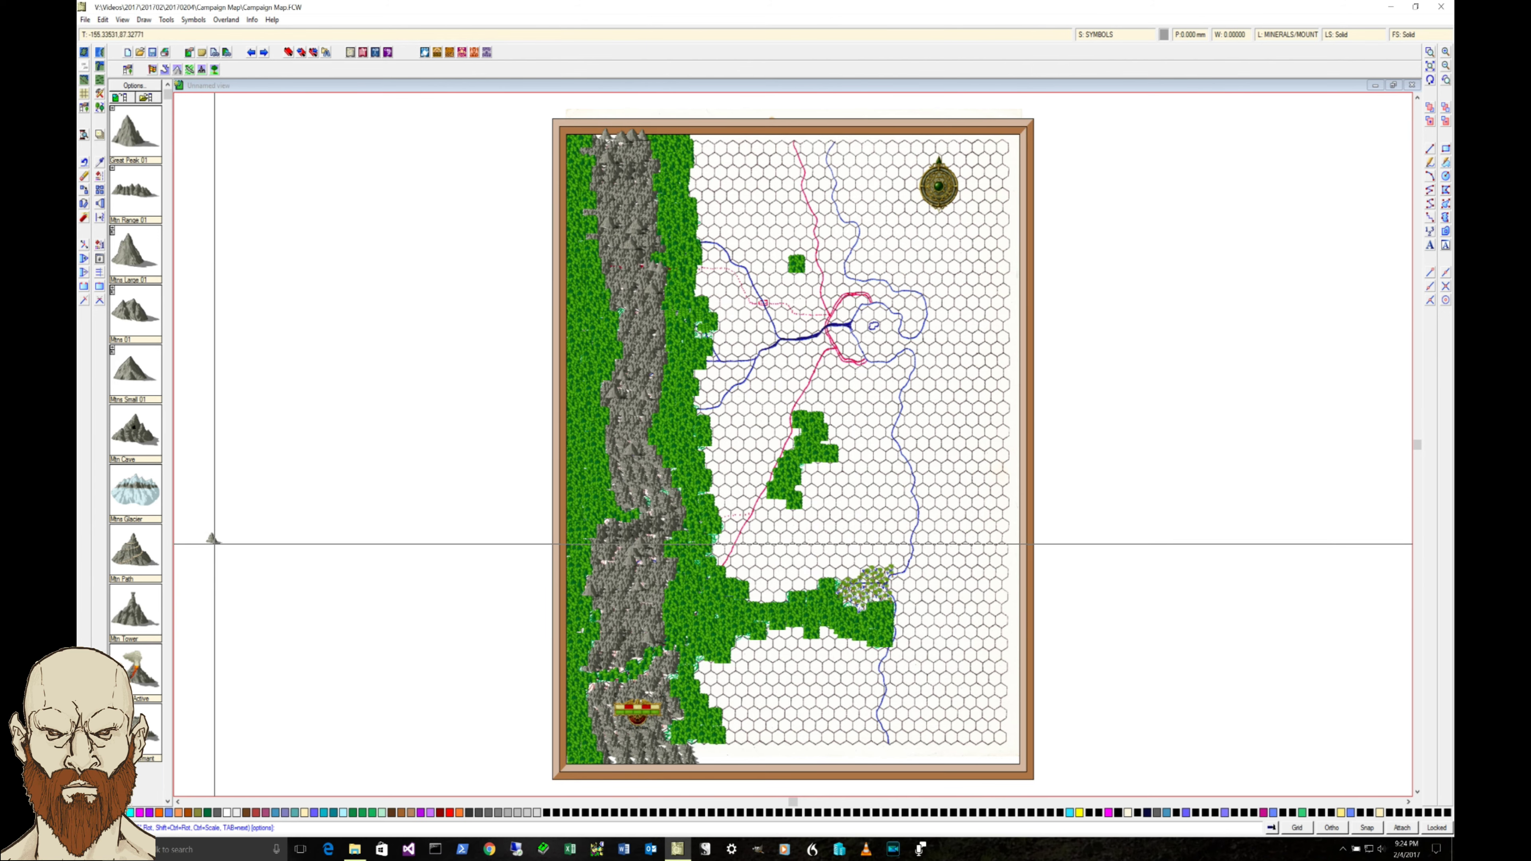
click(137, 576)
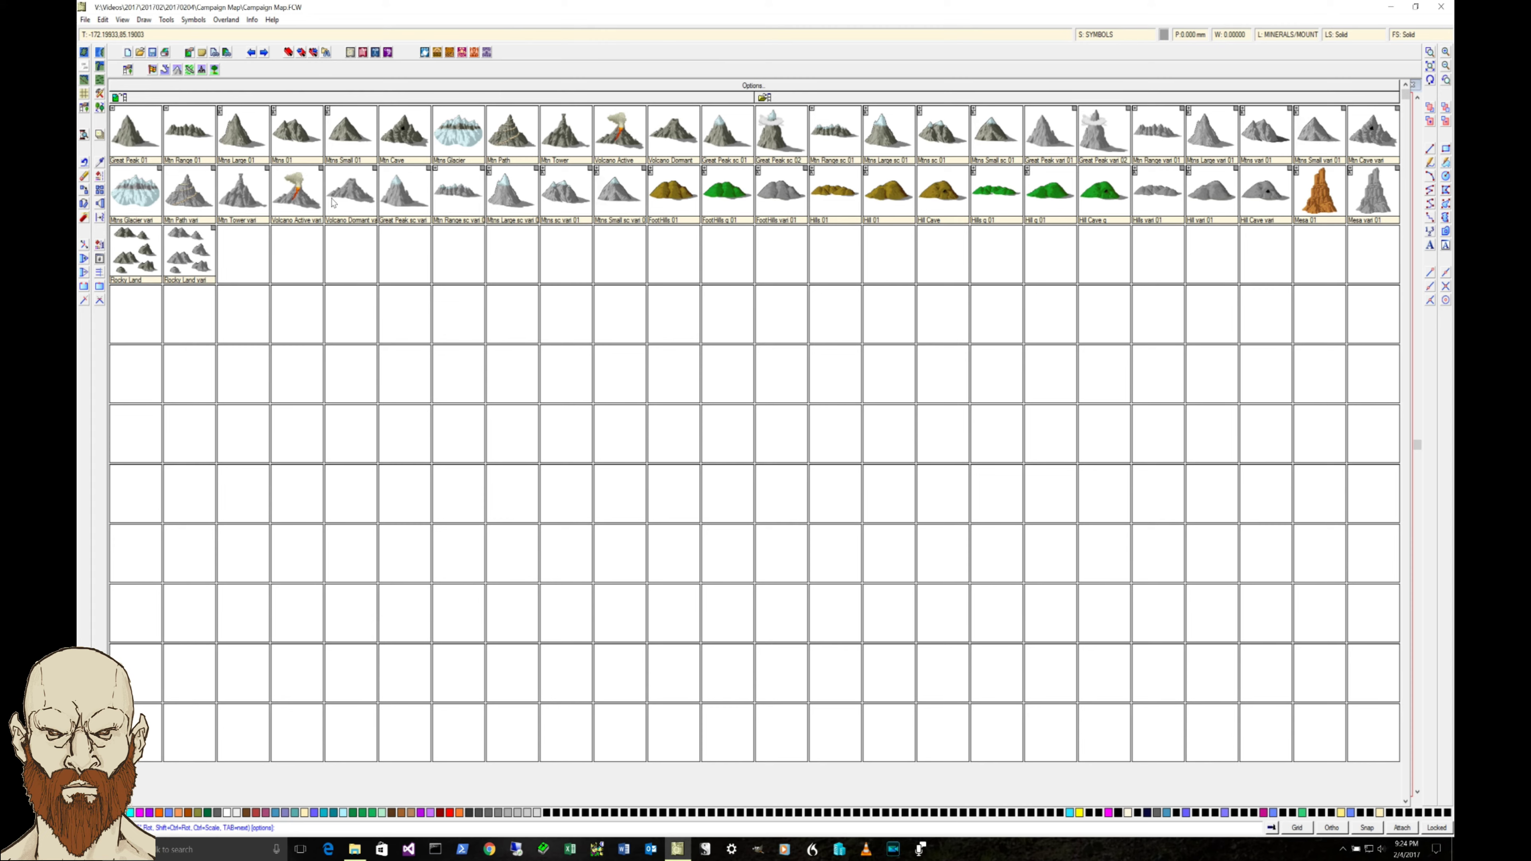
- Place a Volcano Active symbol on the map and open the Drawing Sheets and Effects list
click(302, 202)
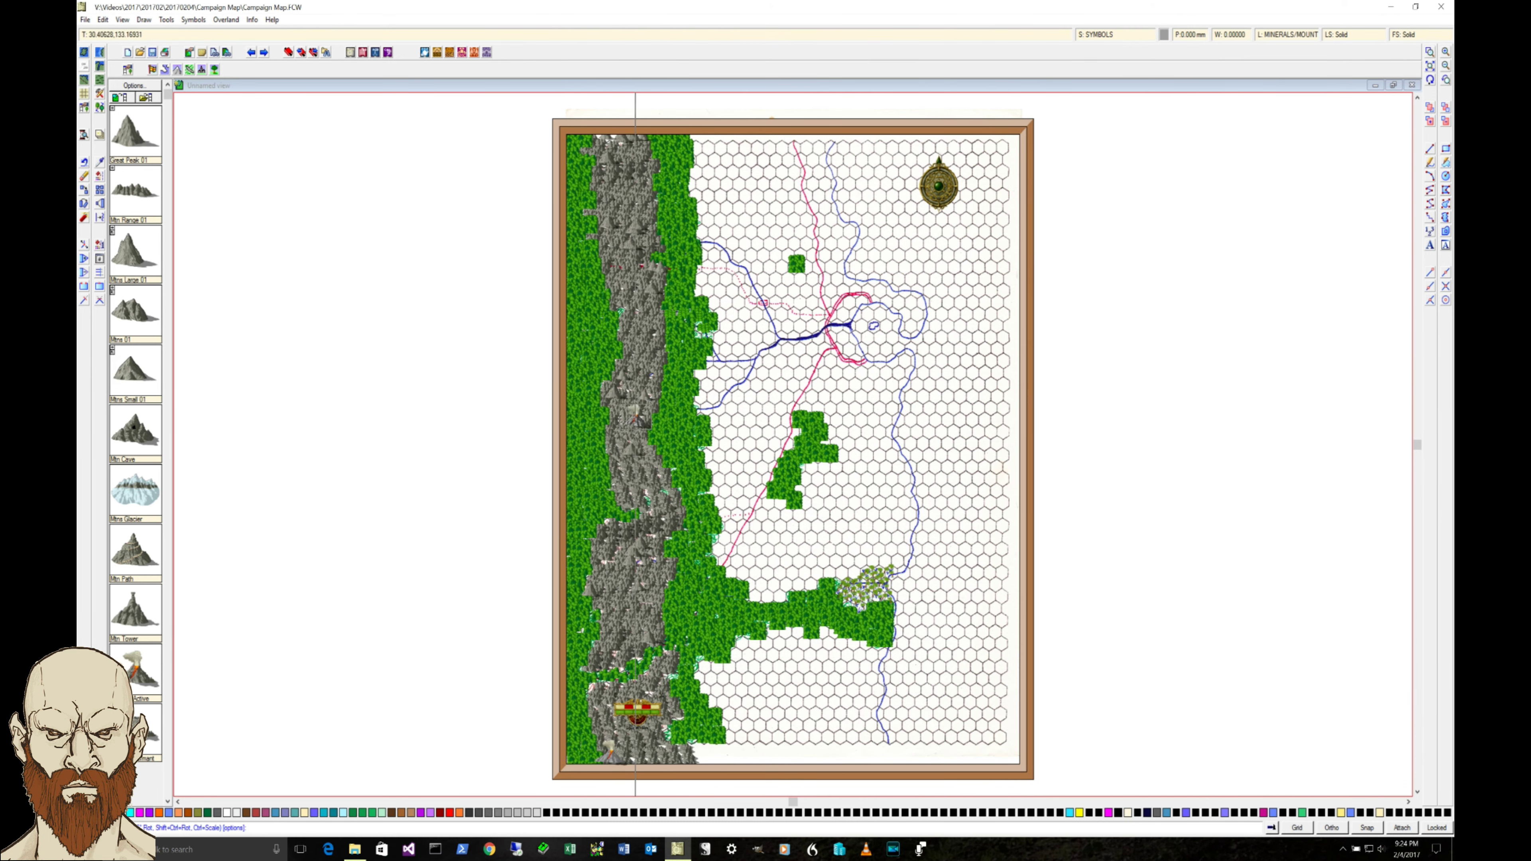
click(637, 424)
click(1126, 35)
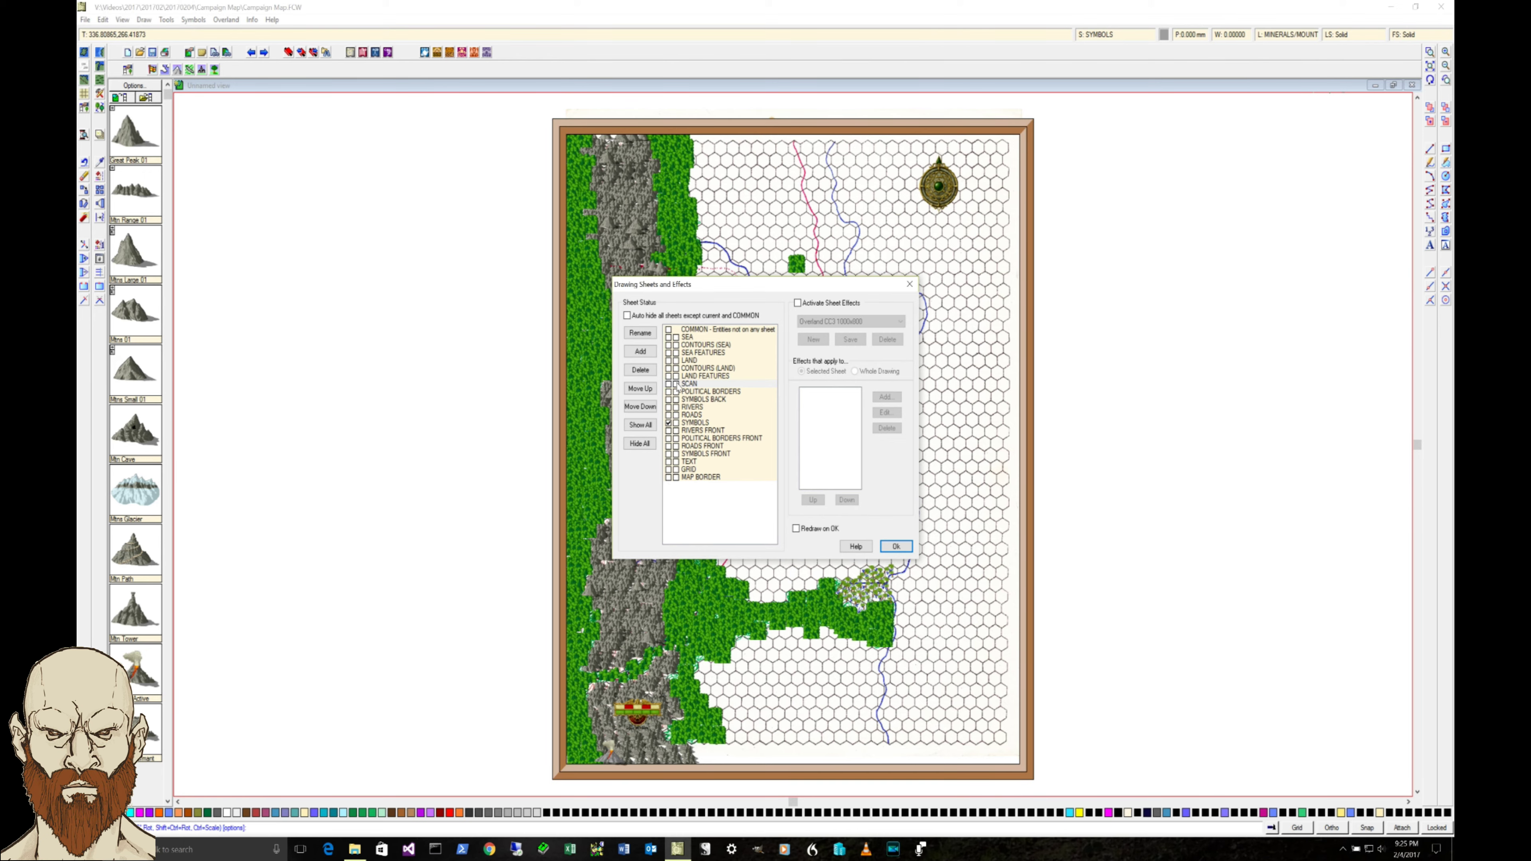
click(908, 553)
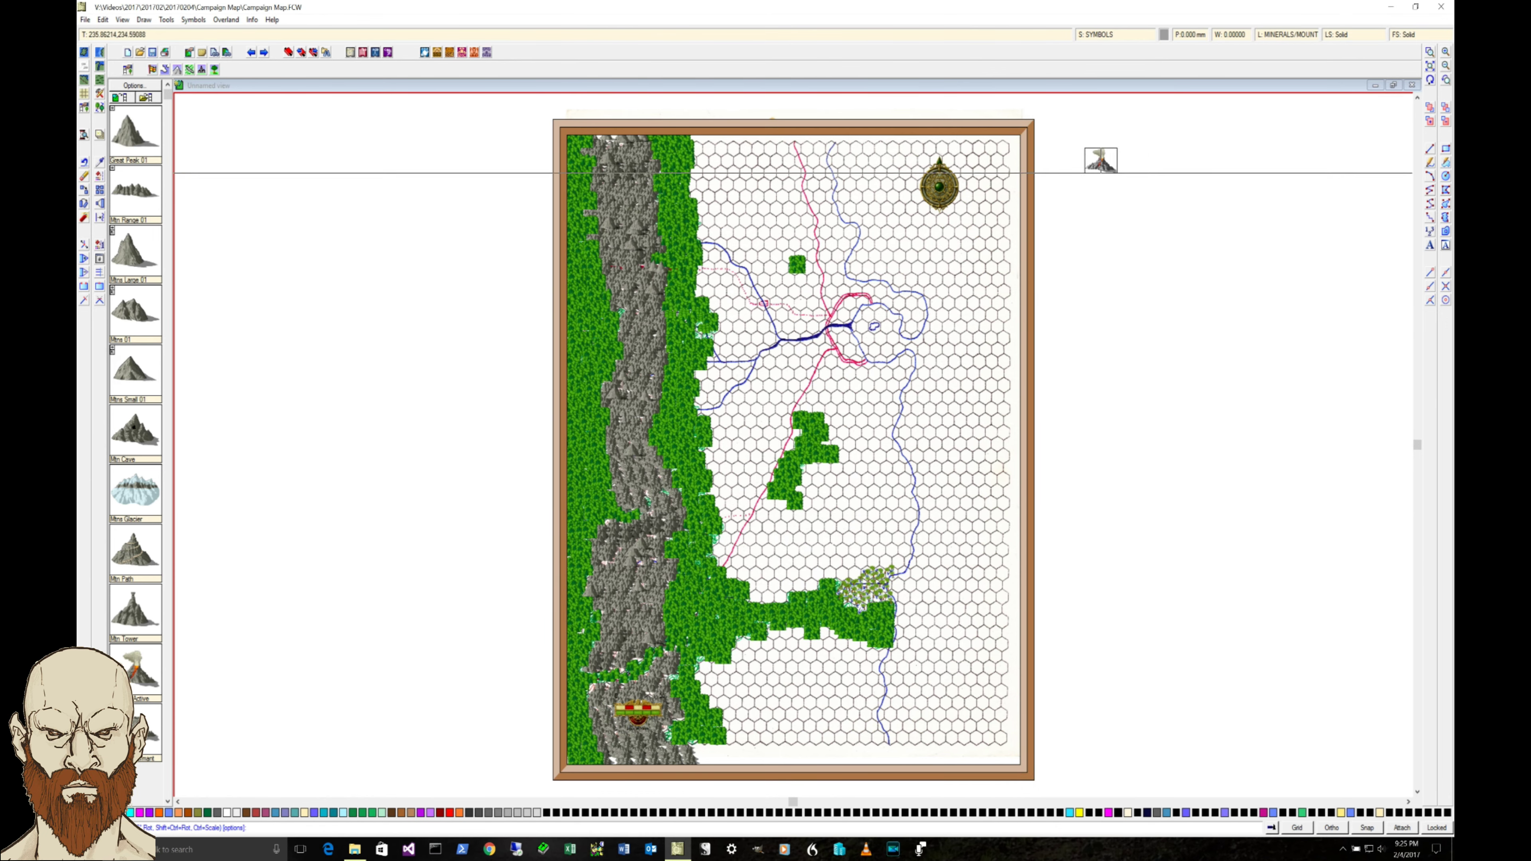
right_click(1145, 119)
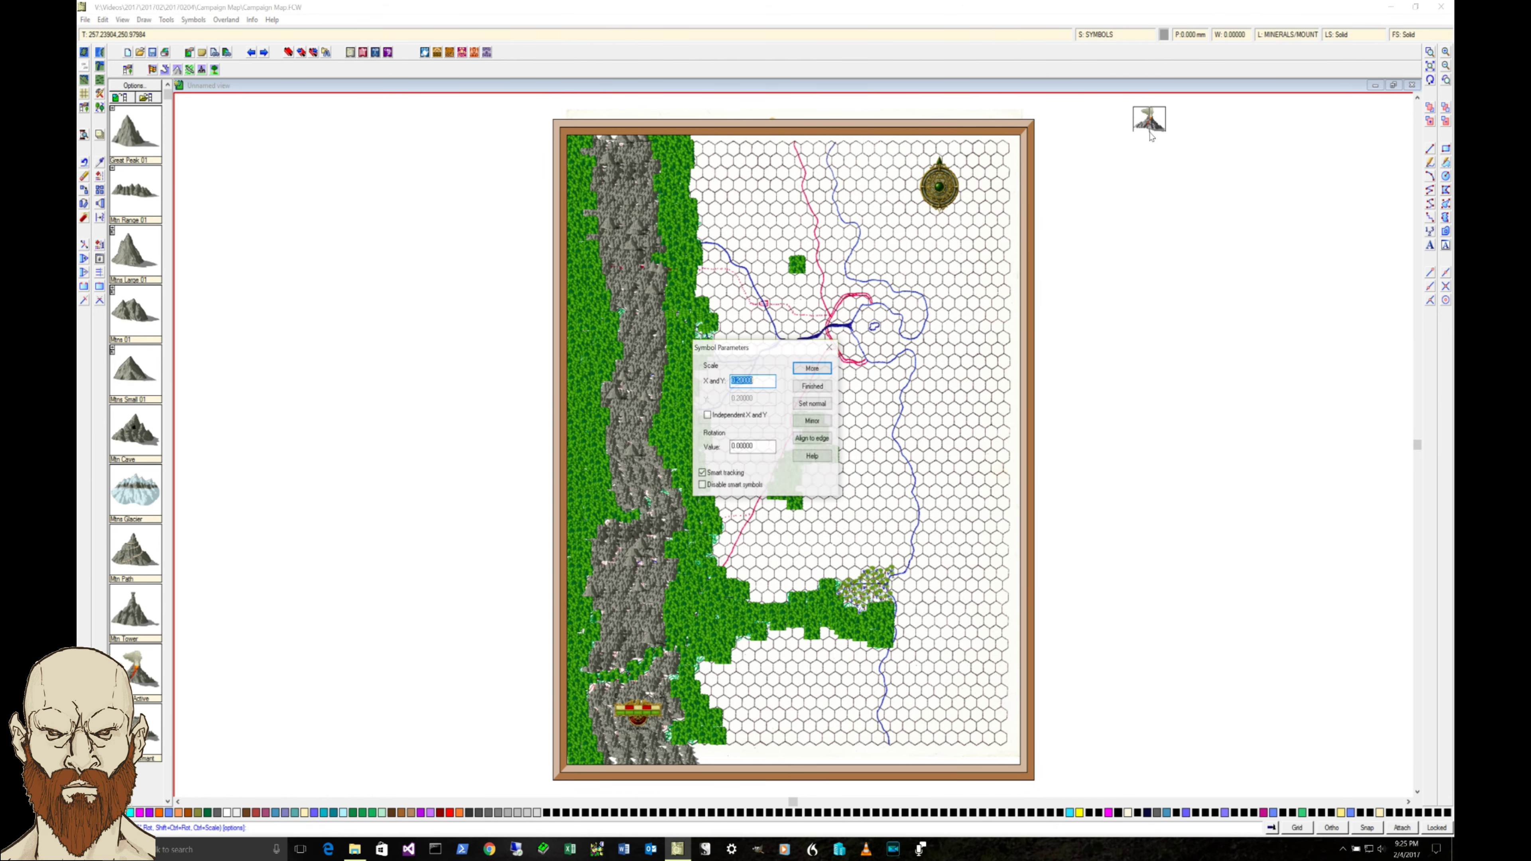
click(829, 385)
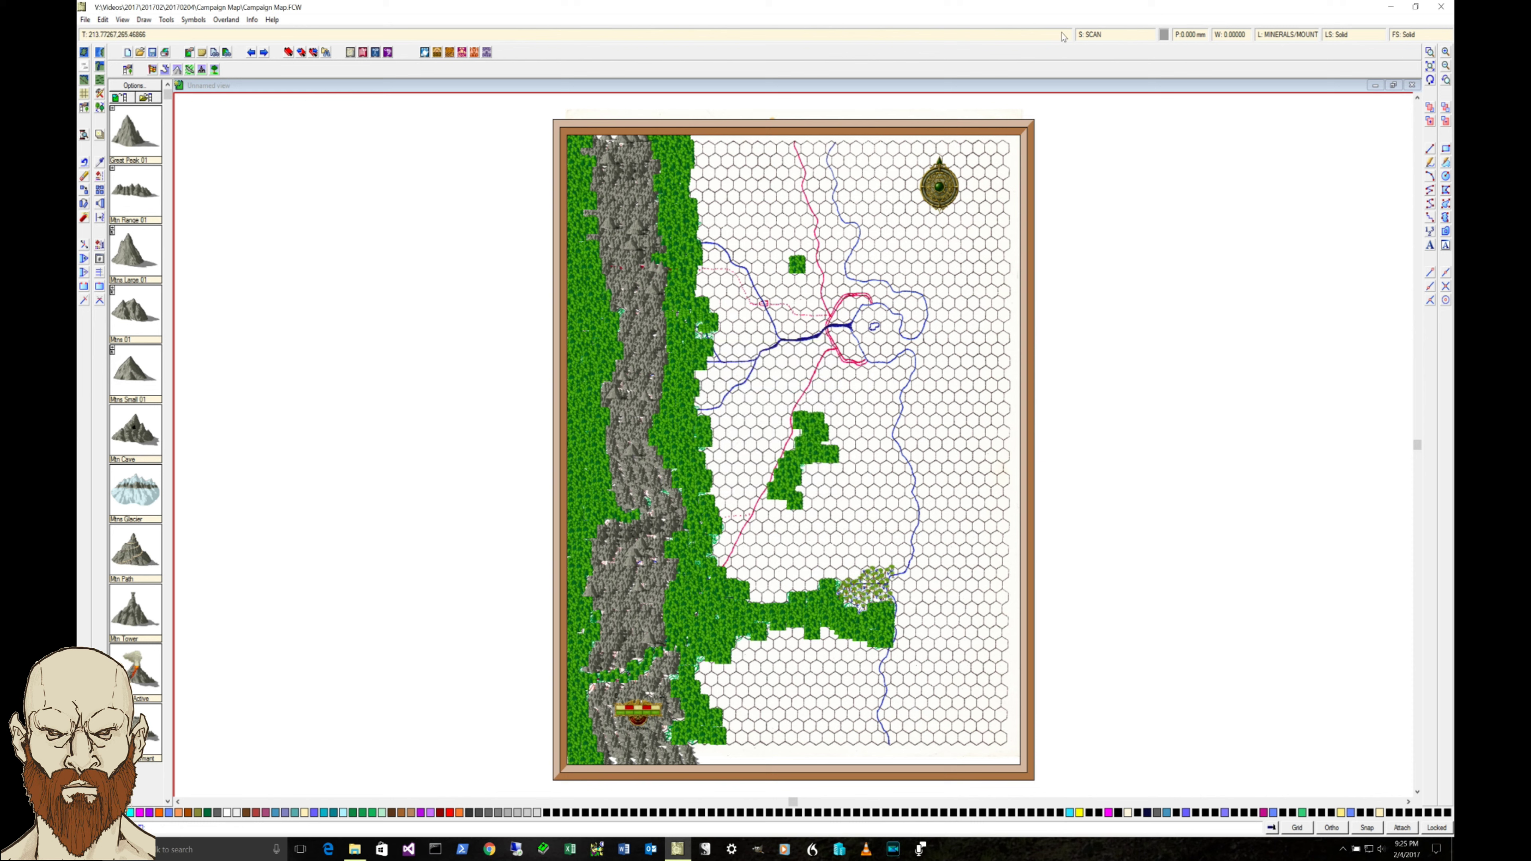
click(1098, 36)
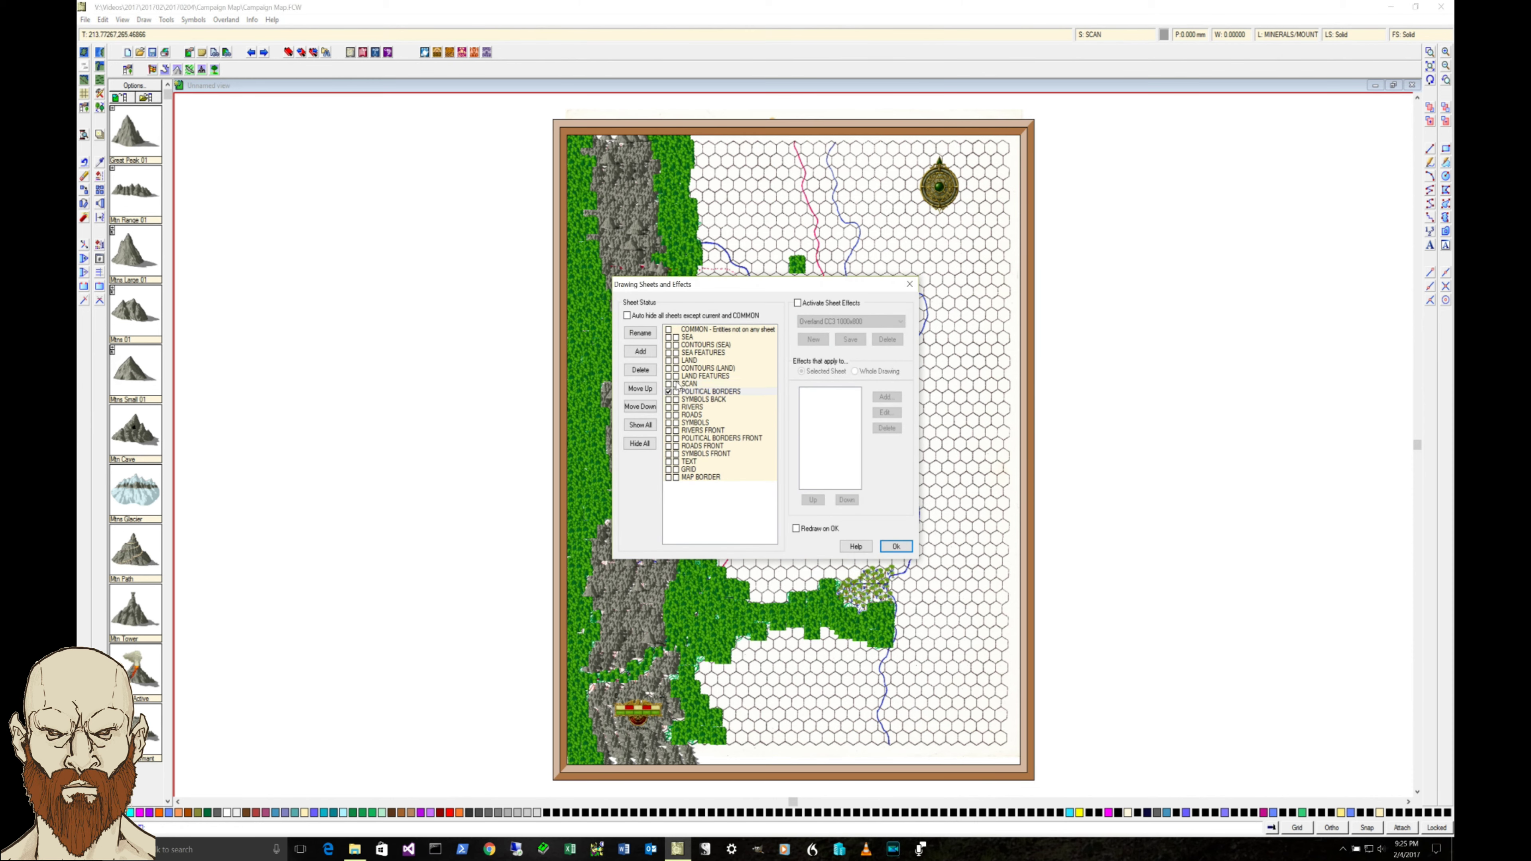
- Hide the SCAN sheet and zoom in on the western mountains and forest
click(895, 547)
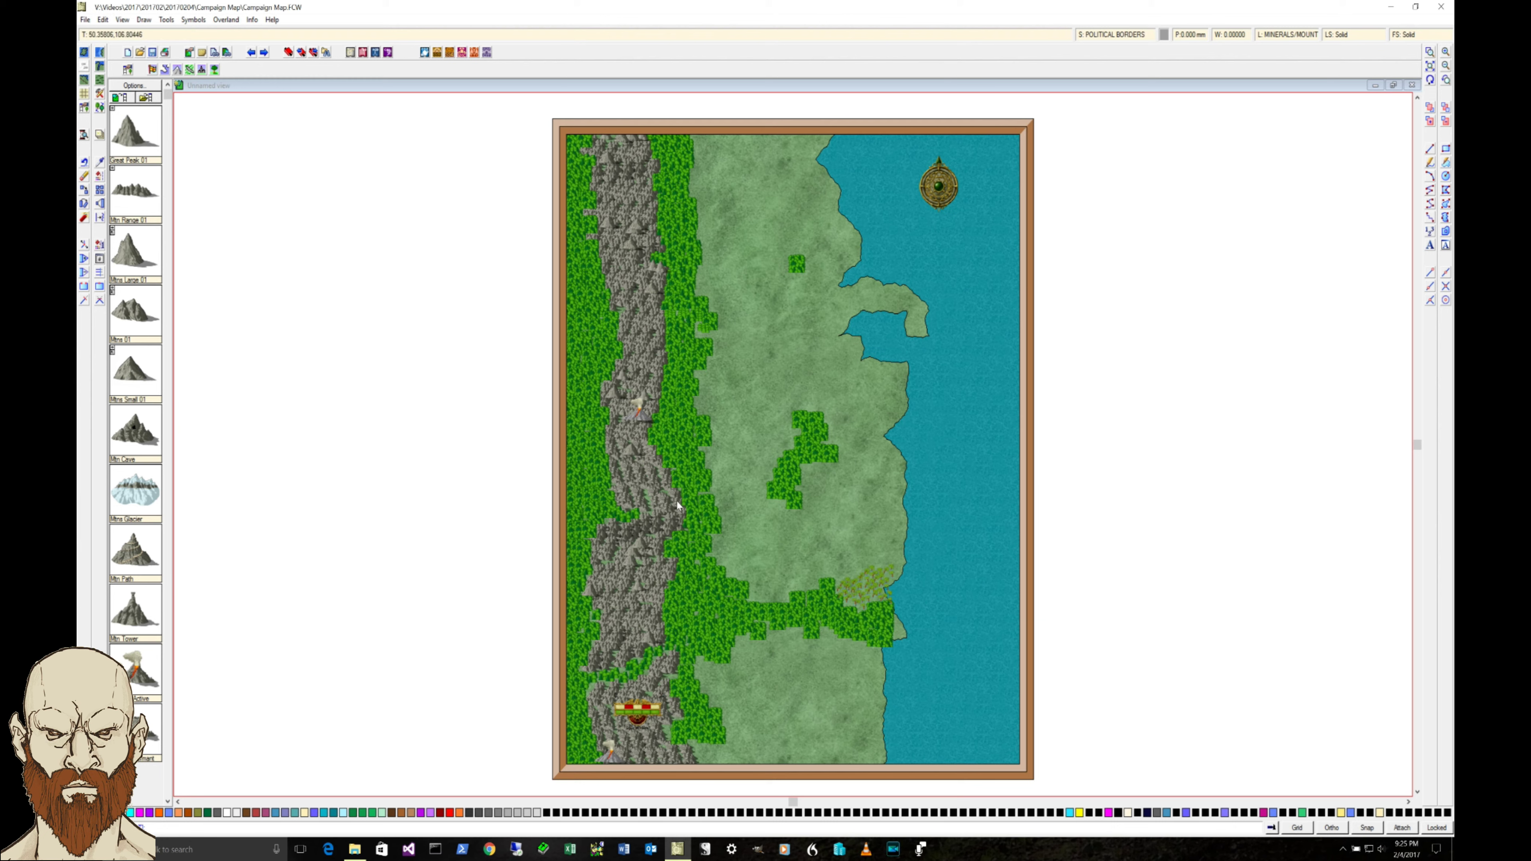
click(1430, 53)
click(578, 235)
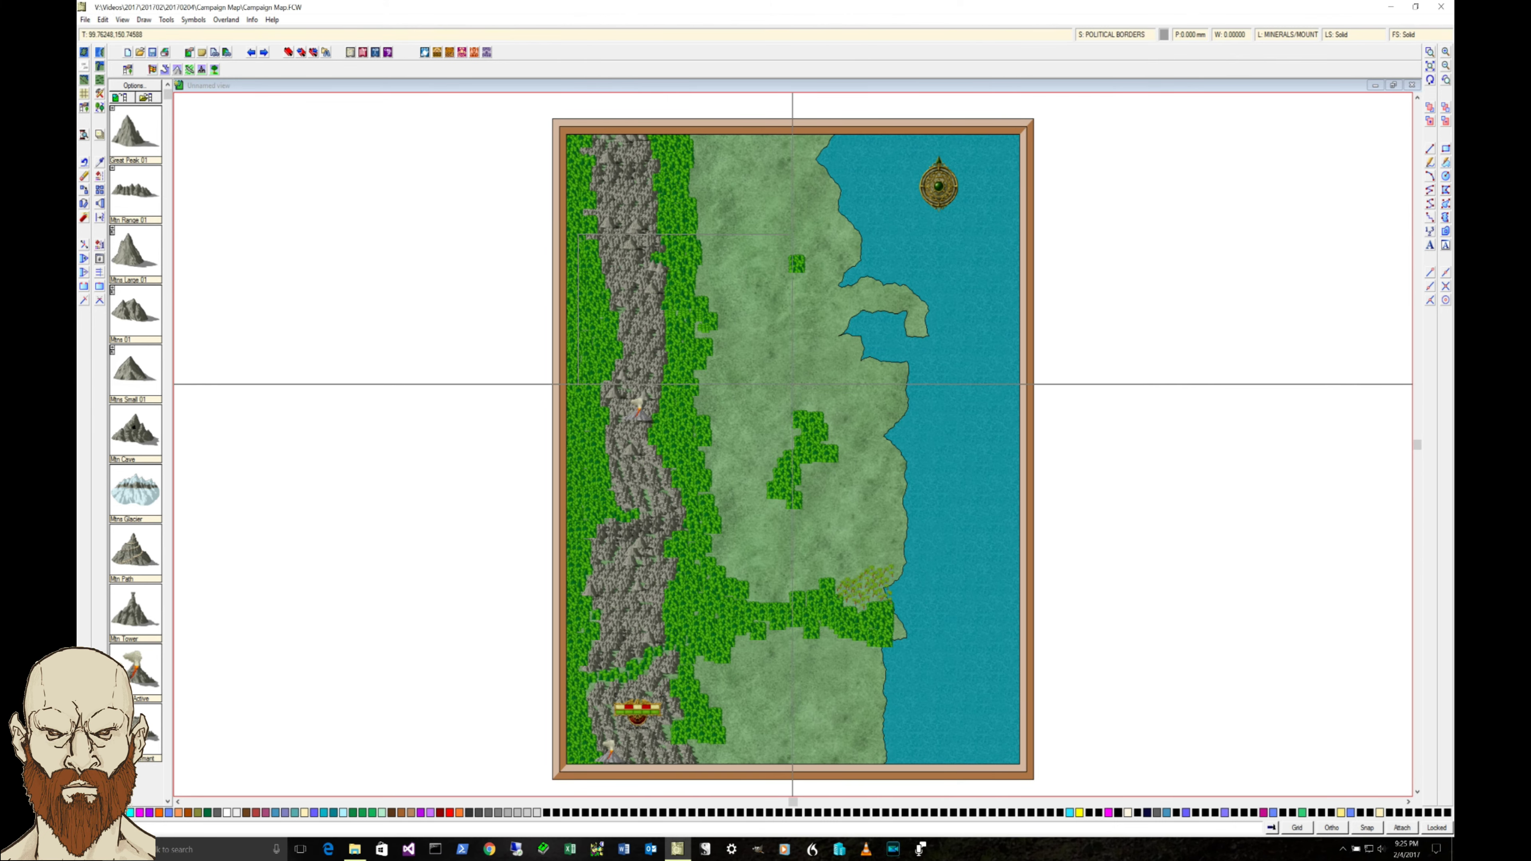
click(792, 383)
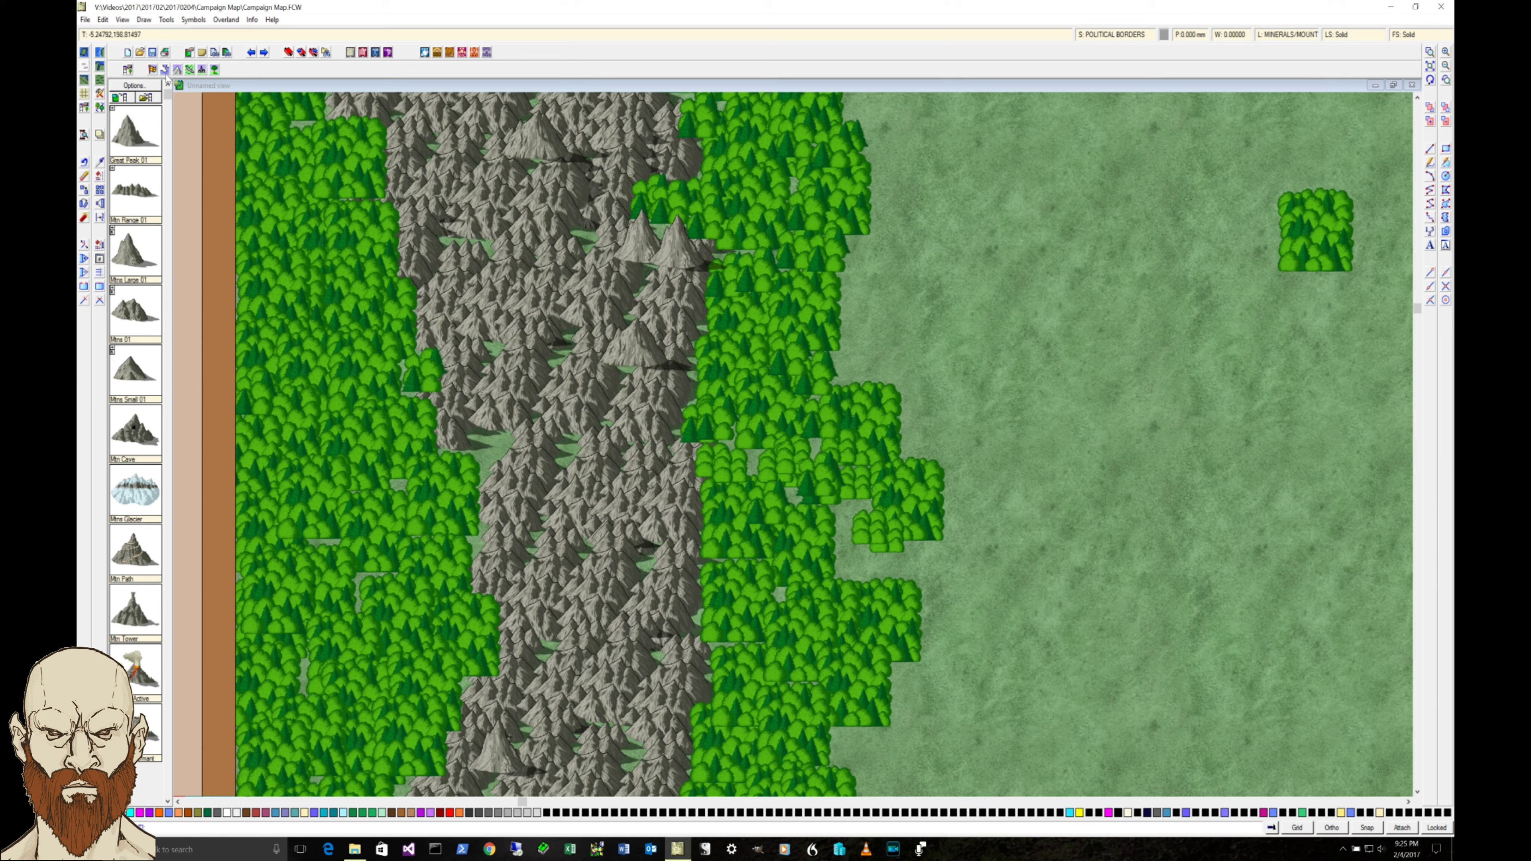
- Load the CC3 Filled Vegetation catalog and choose a tree symbol, trying Pine Tree 1 first
click(214, 71)
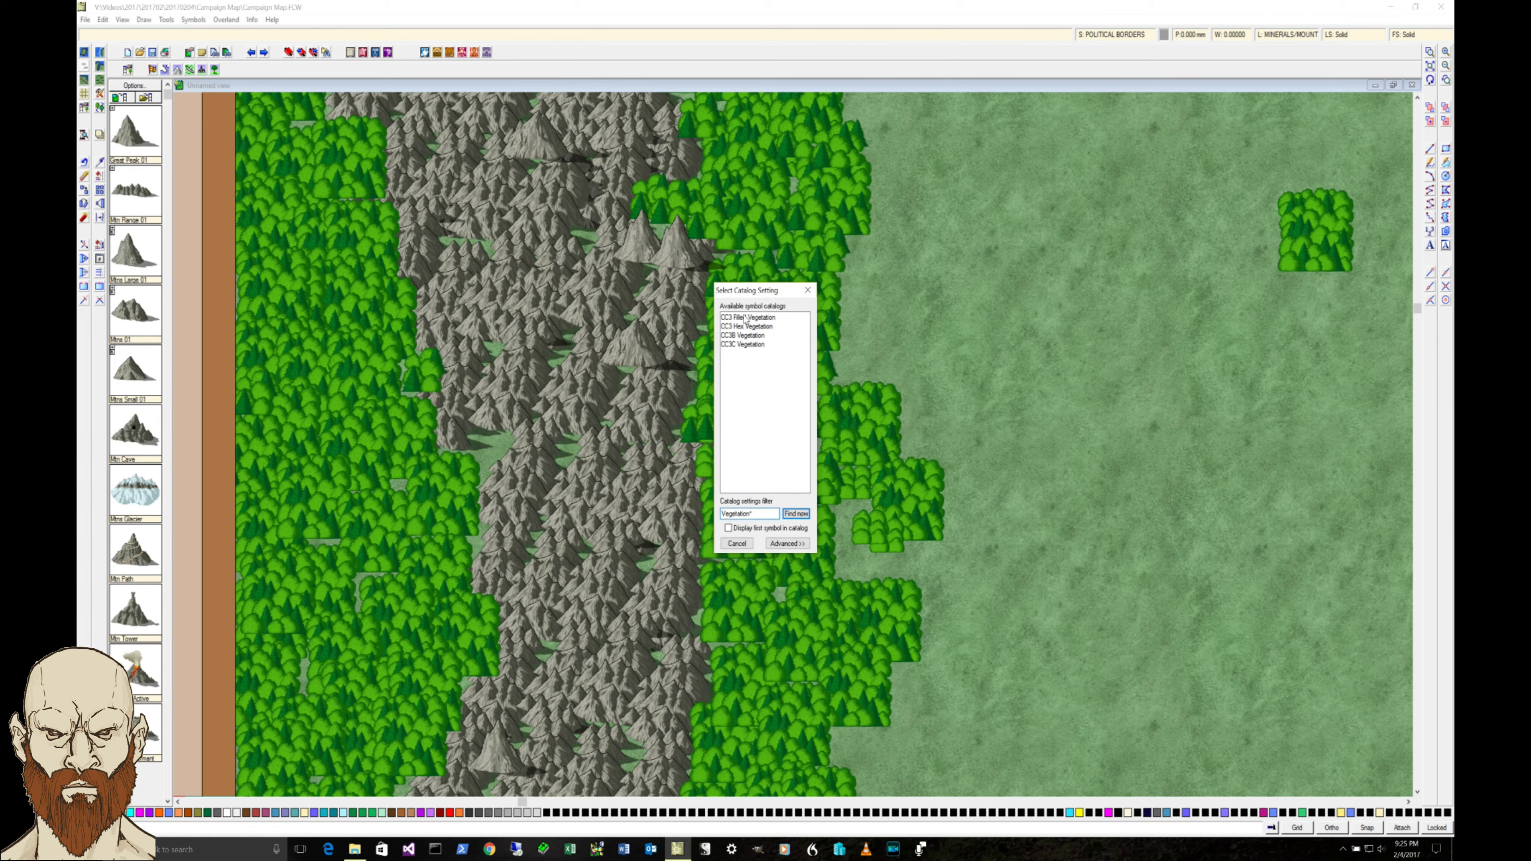
double_click(745, 316)
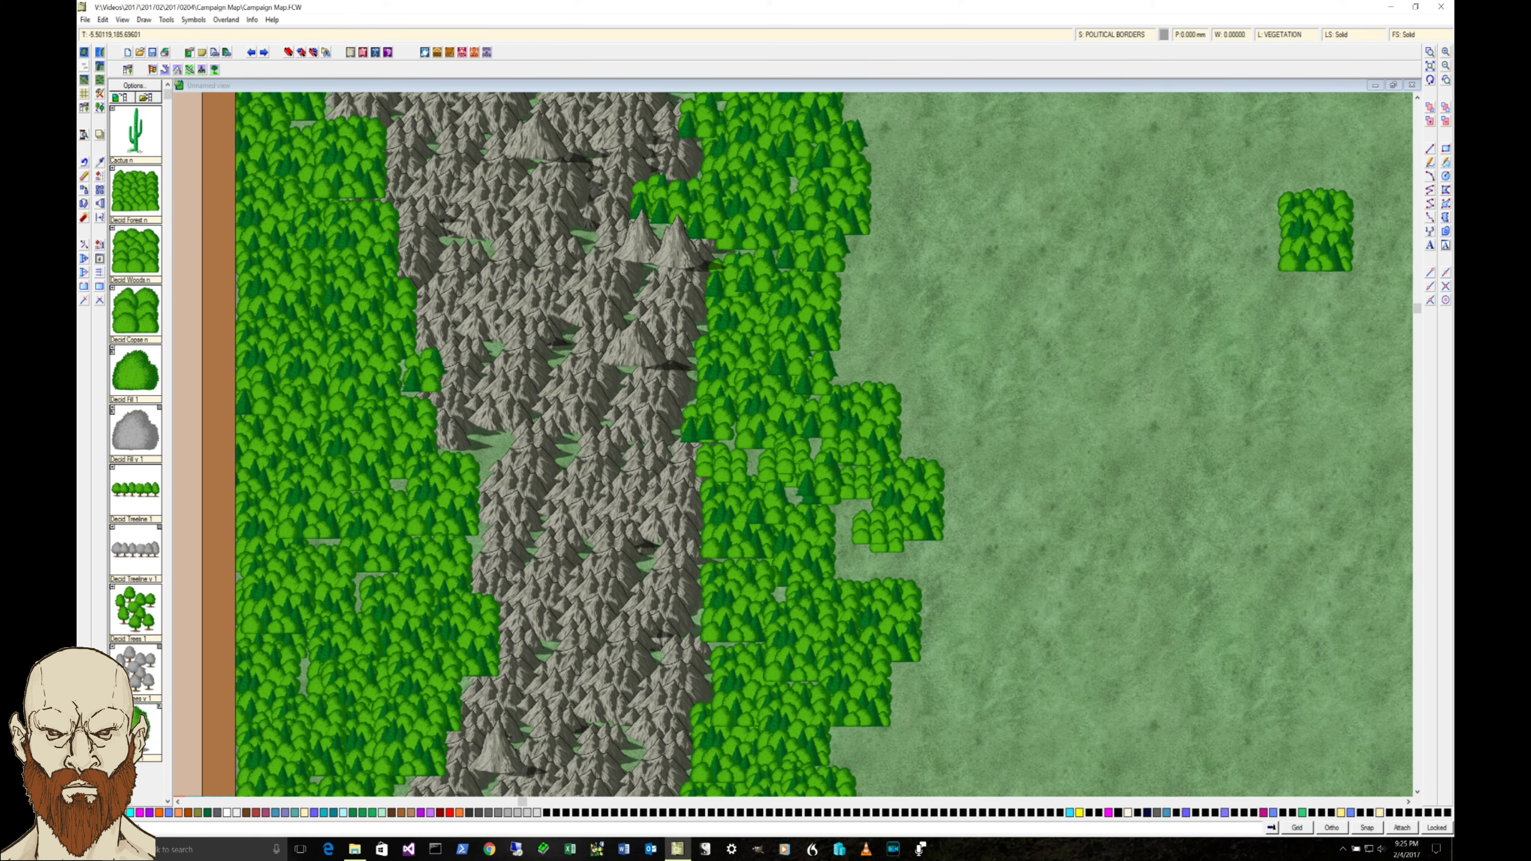
click(136, 610)
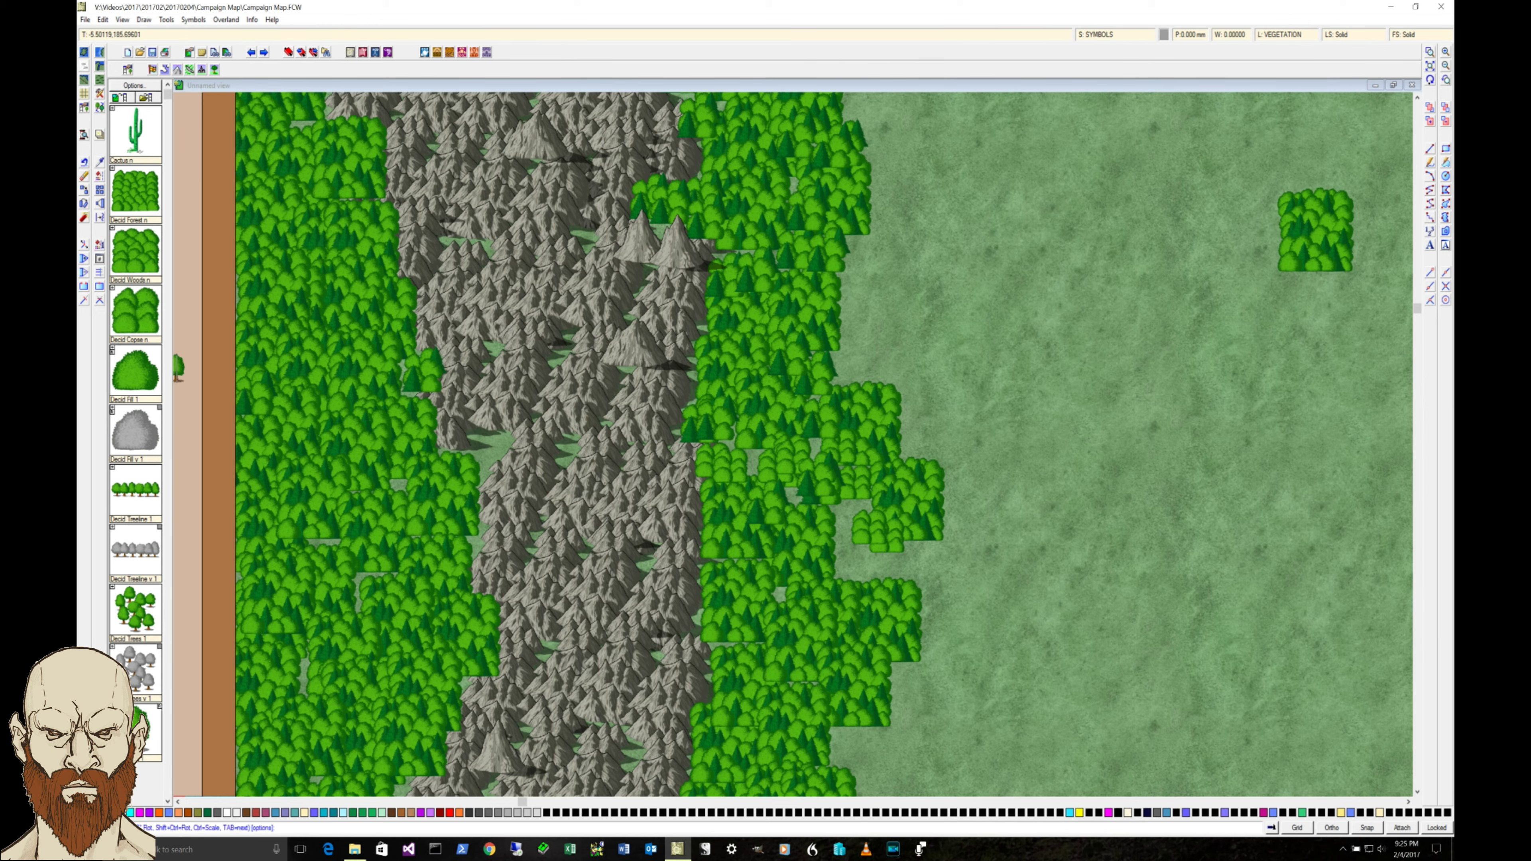
mouse_move(156, 365)
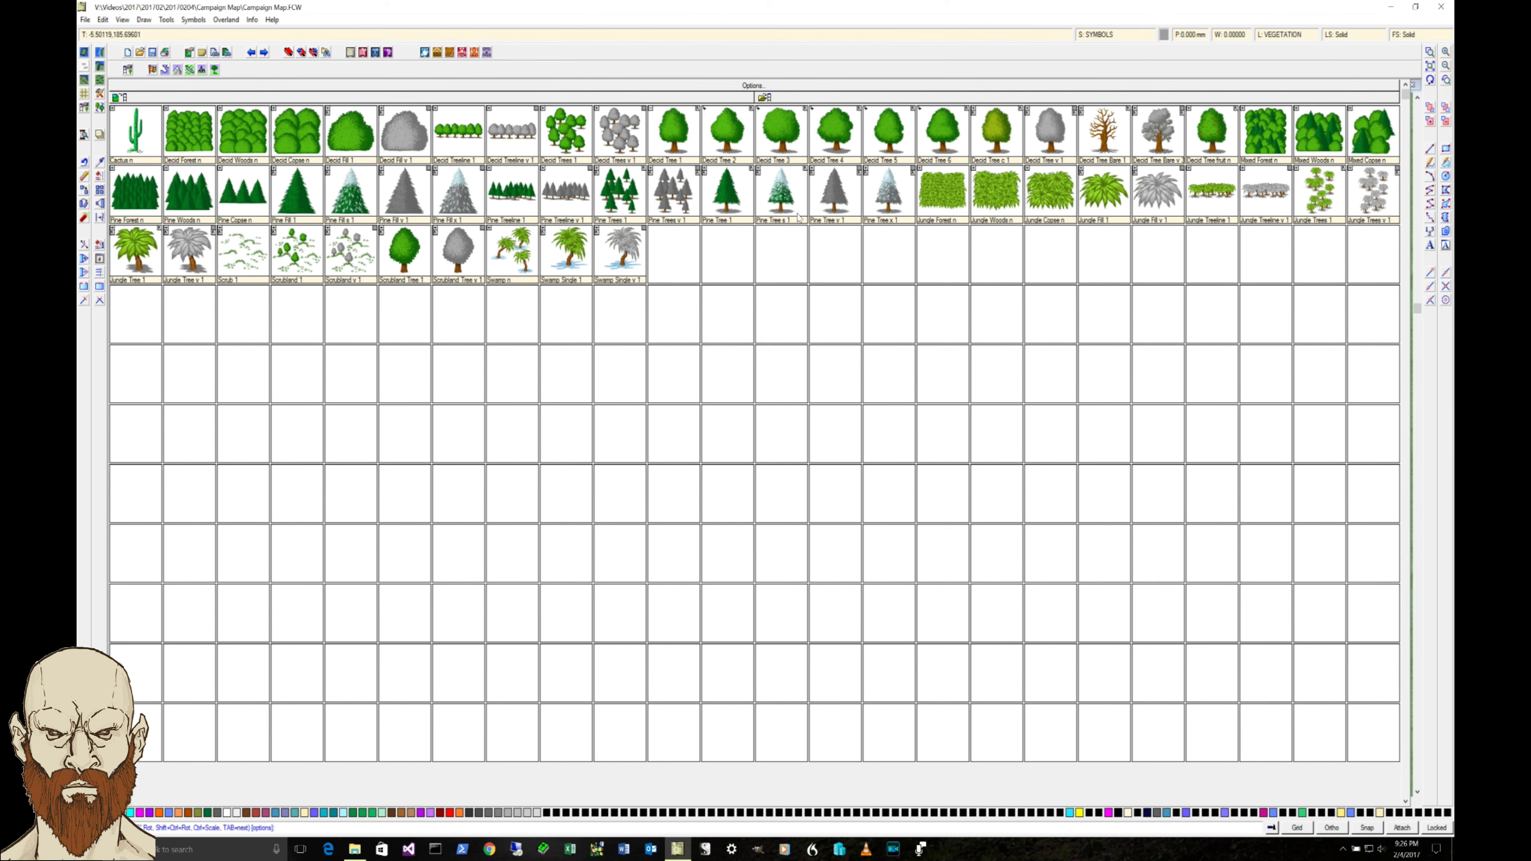
click(728, 204)
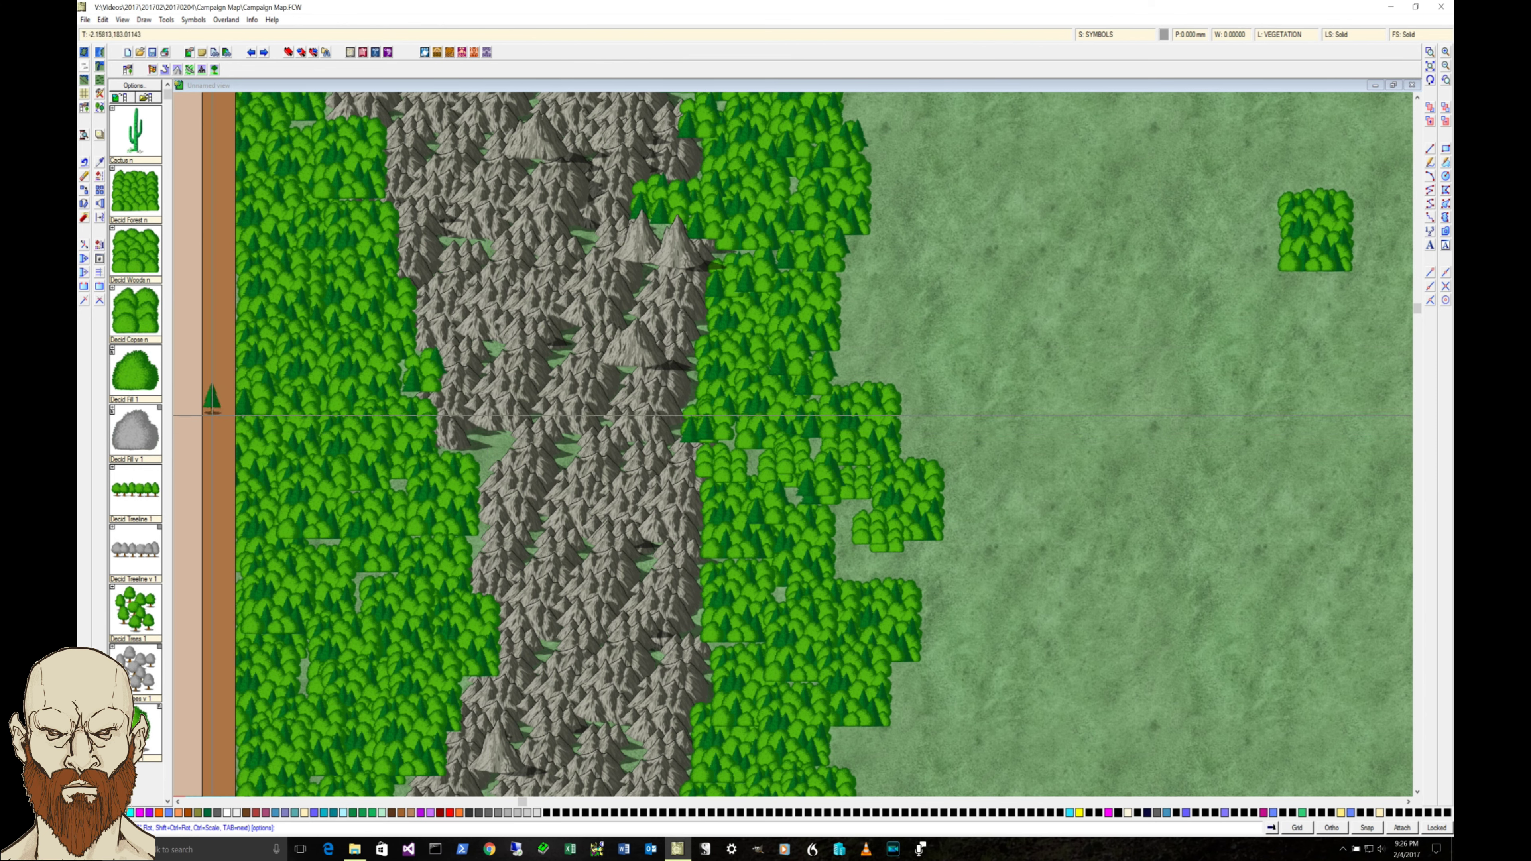
key(Escape)
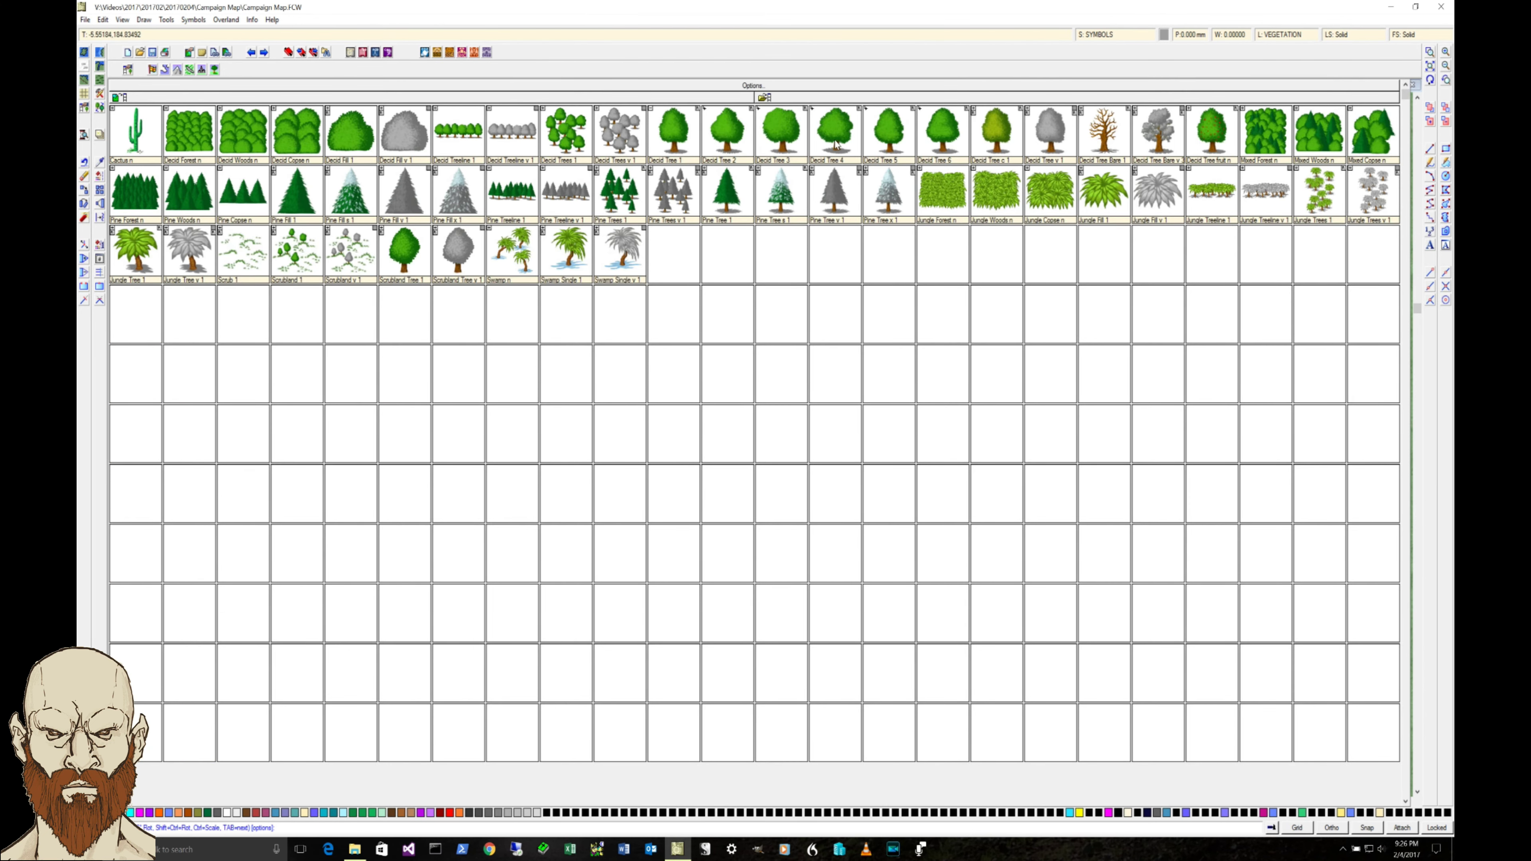
click(836, 142)
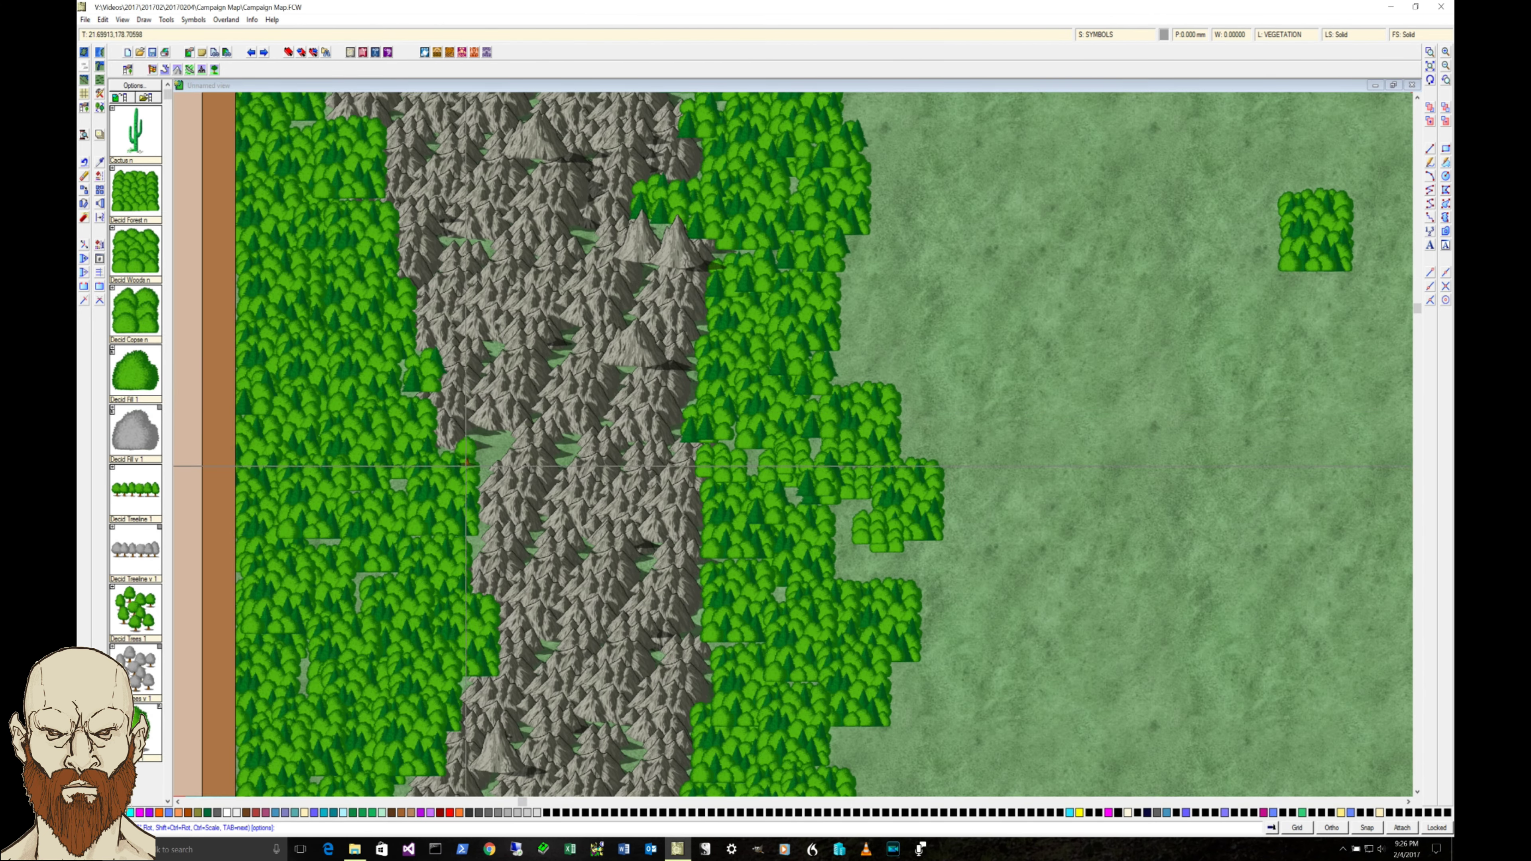
- Add single tree symbols to fill gaps along the forest edge, then view the whole map
mouse_move(474, 461)
mouse_down()
mouse_move(502, 454)
mouse_move(480, 477)
mouse_move(468, 577)
mouse_move(476, 552)
mouse_move(400, 486)
mouse_move(324, 557)
mouse_move(360, 569)
mouse_move(358, 601)
mouse_move(460, 449)
mouse_up()
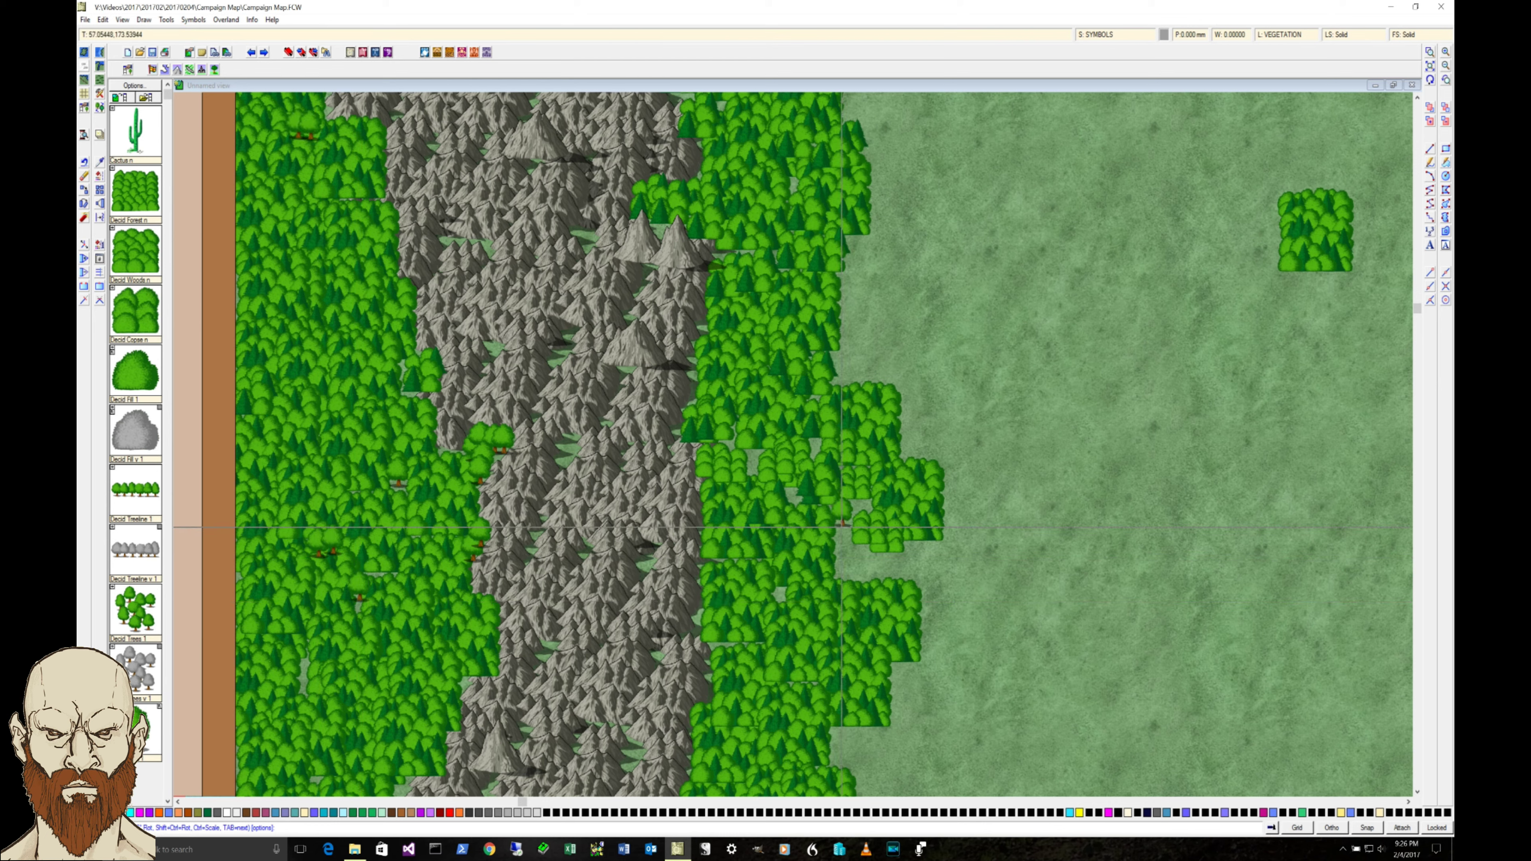
click(842, 526)
click(863, 522)
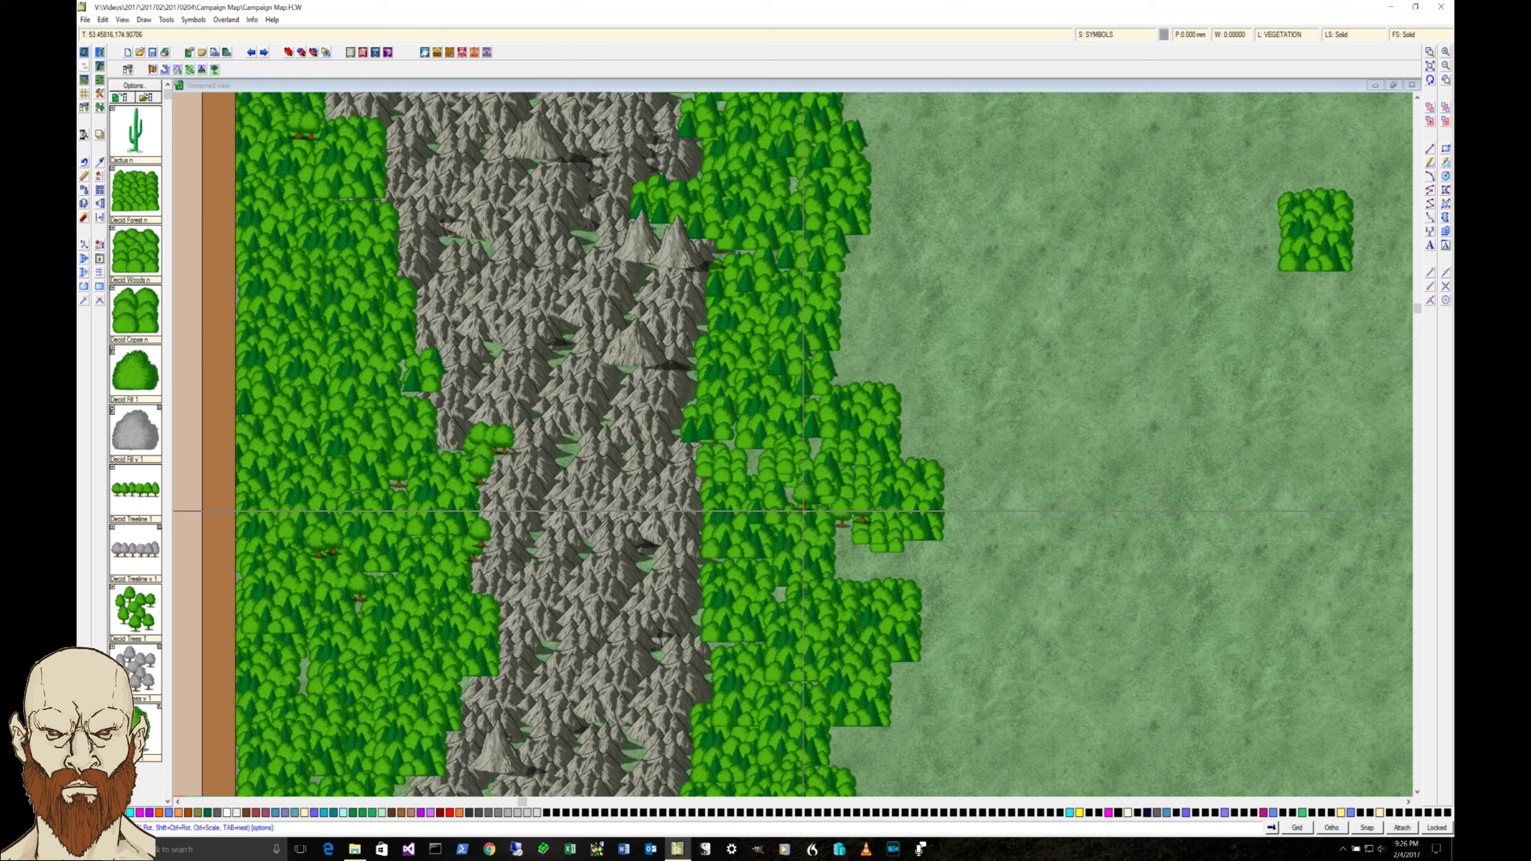
click(789, 511)
click(815, 457)
click(818, 474)
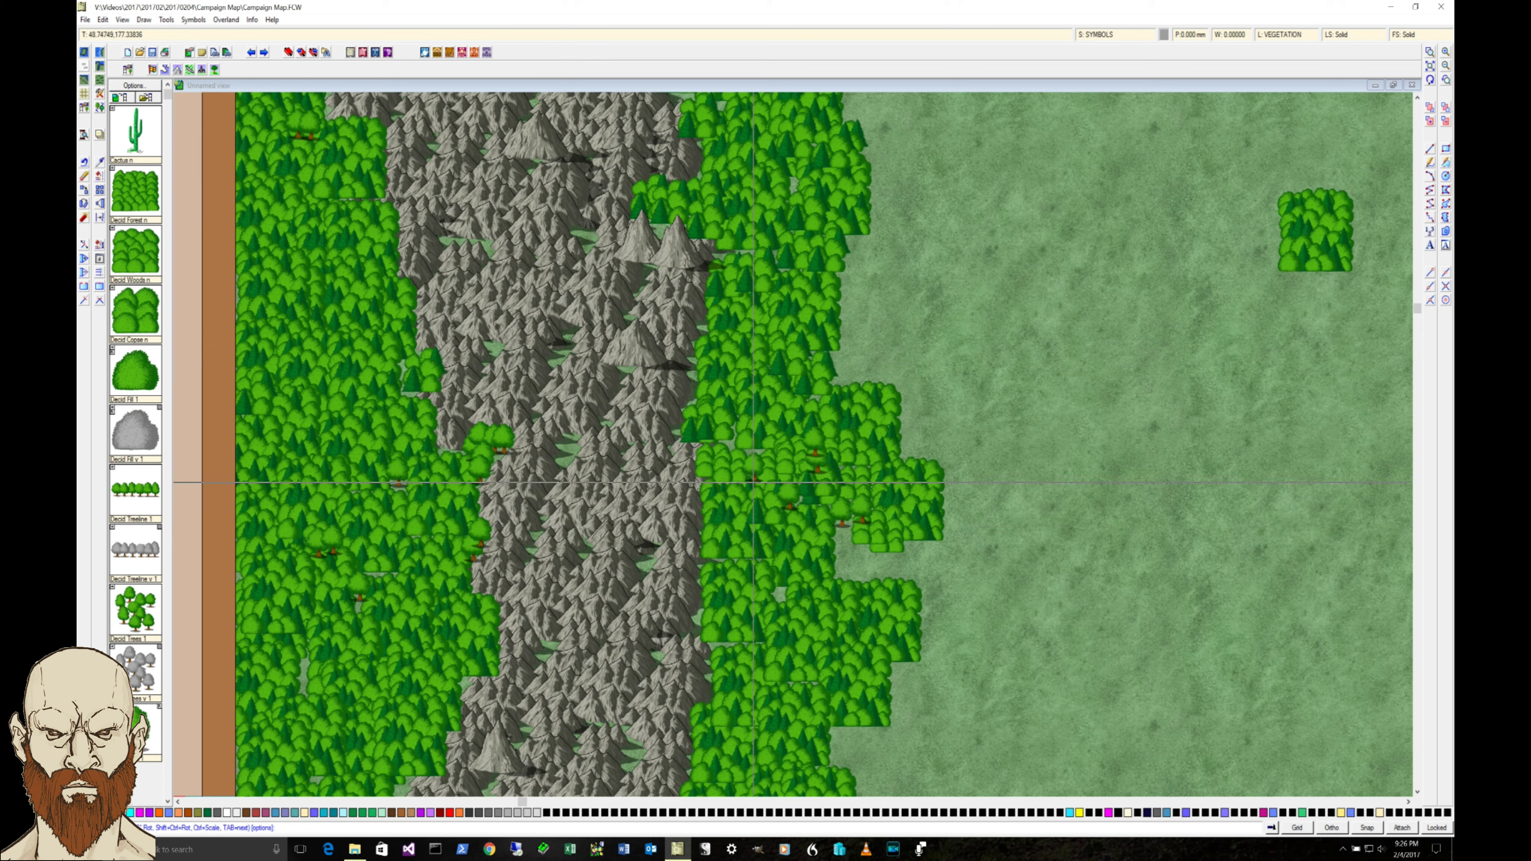
click(753, 482)
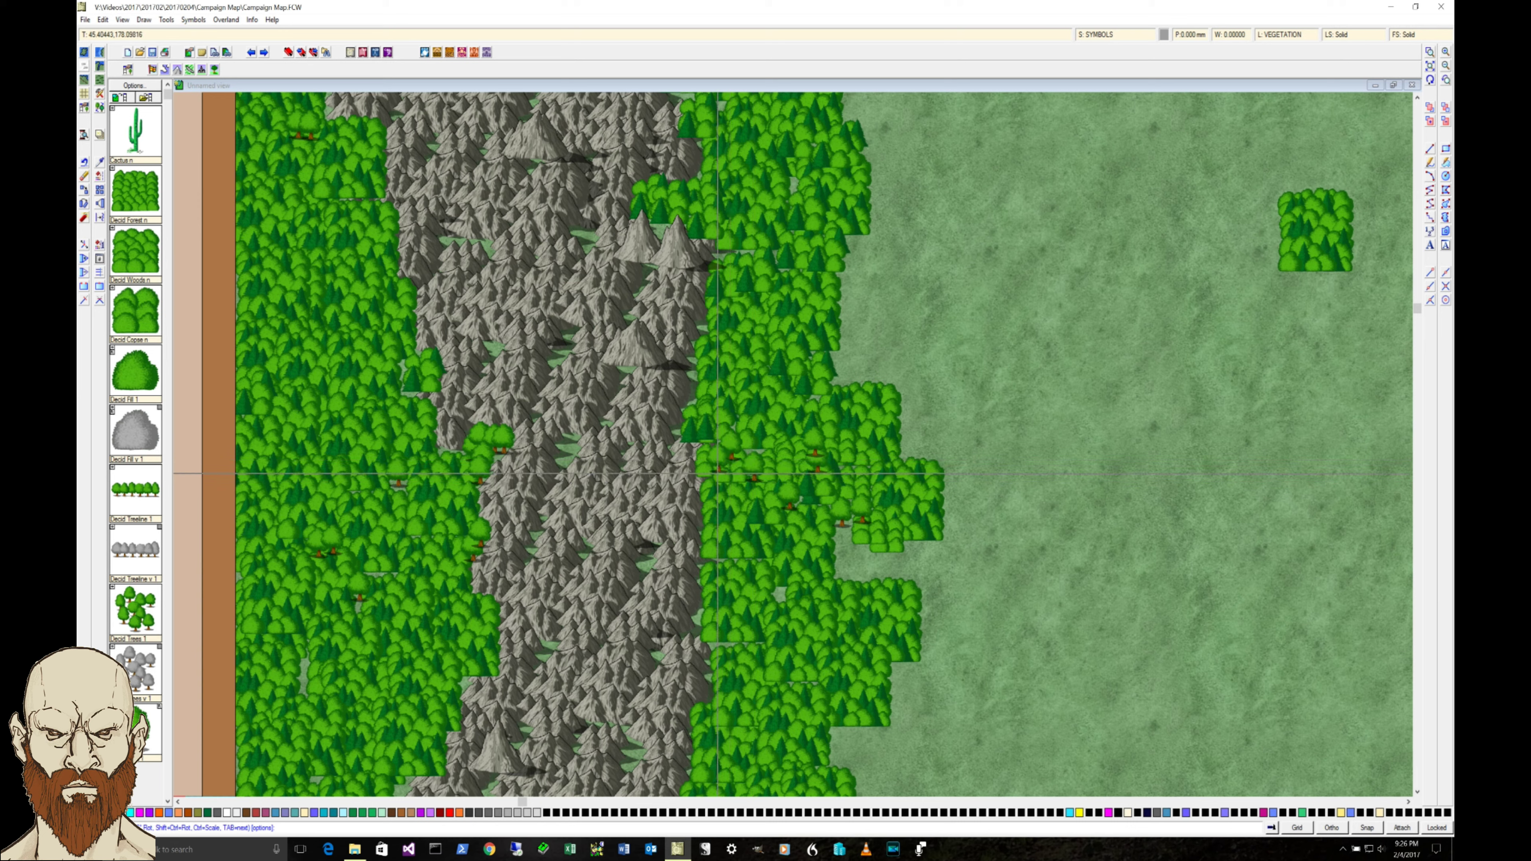
click(731, 460)
click(780, 606)
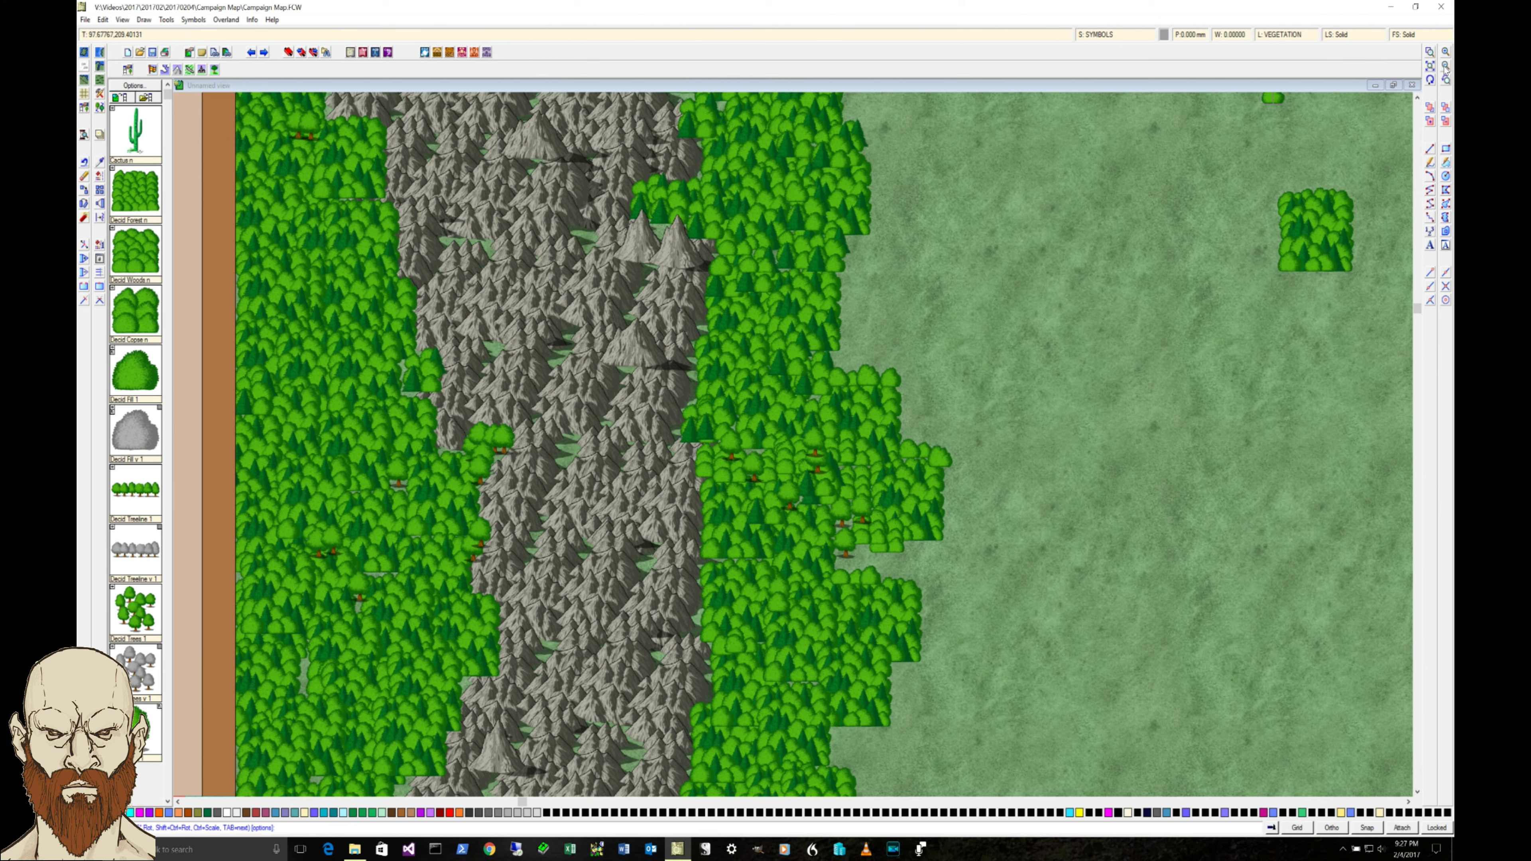
click(1430, 66)
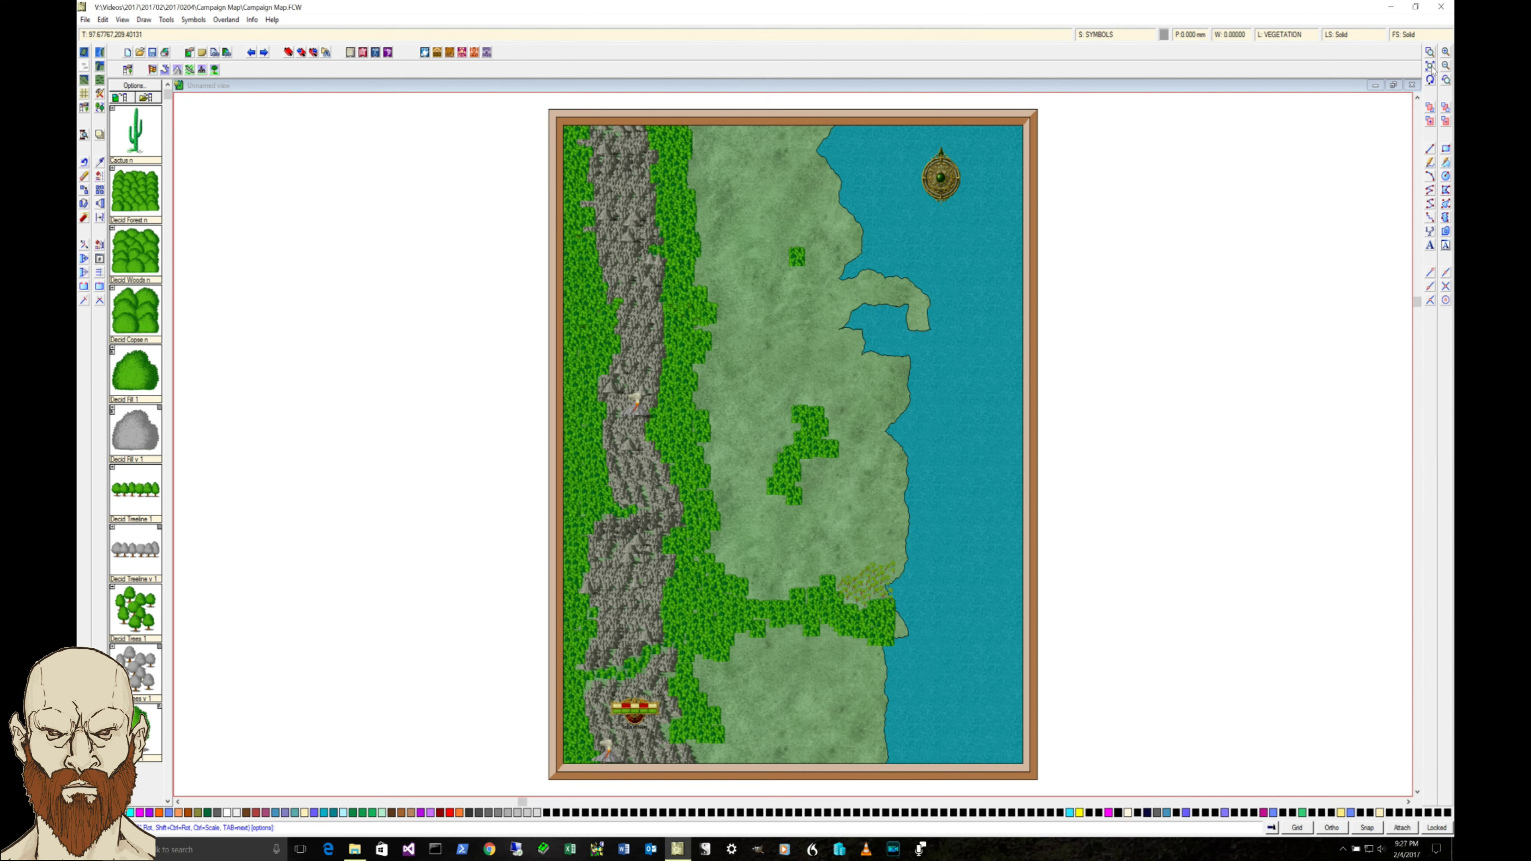
- Draw the northern Default River from the coastal inlet west toward the mountains
click(100, 67)
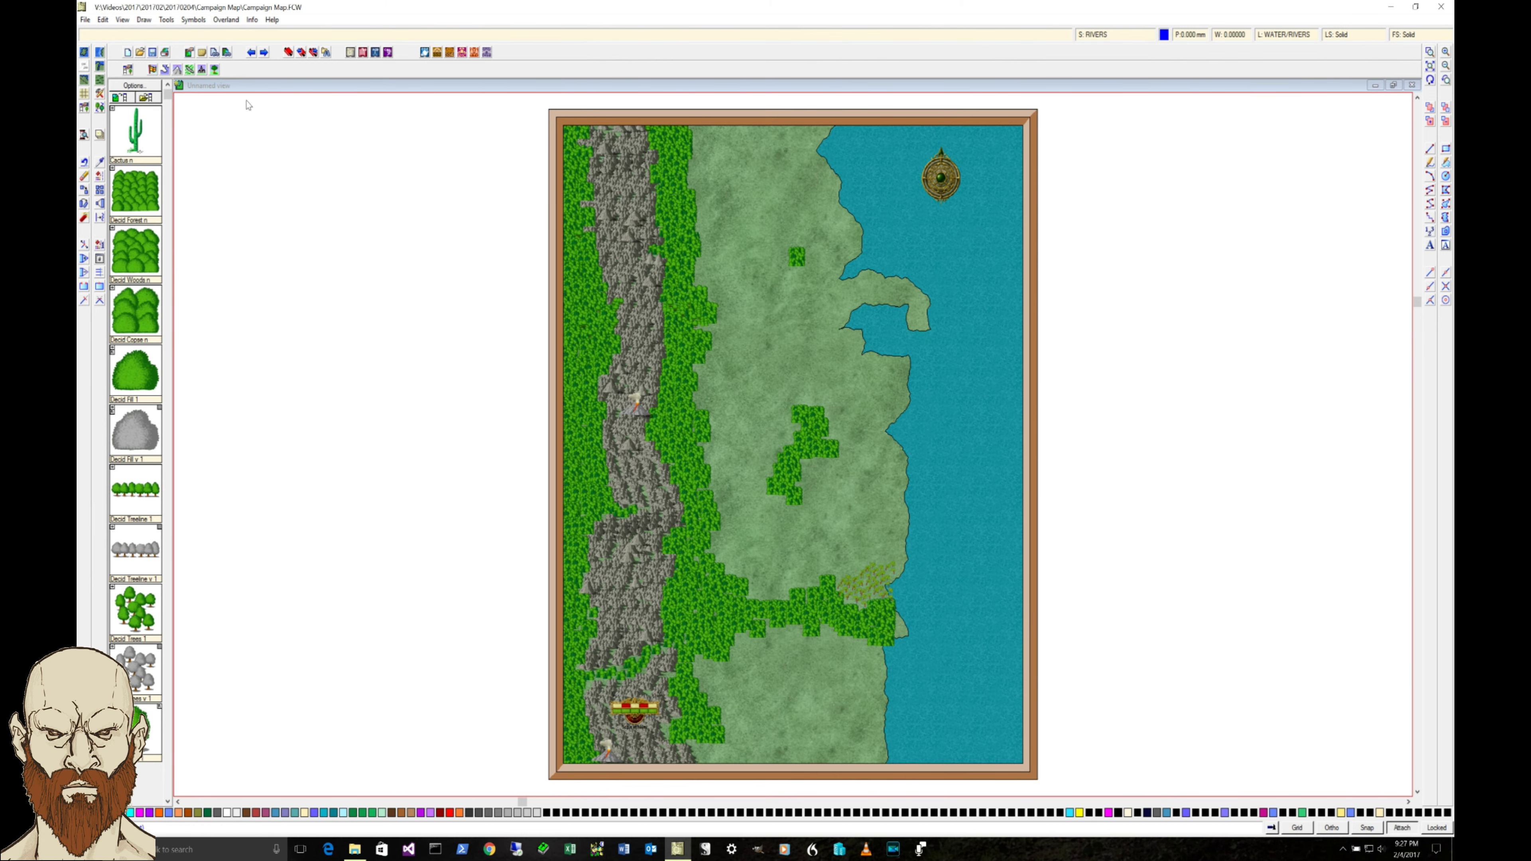
click(839, 329)
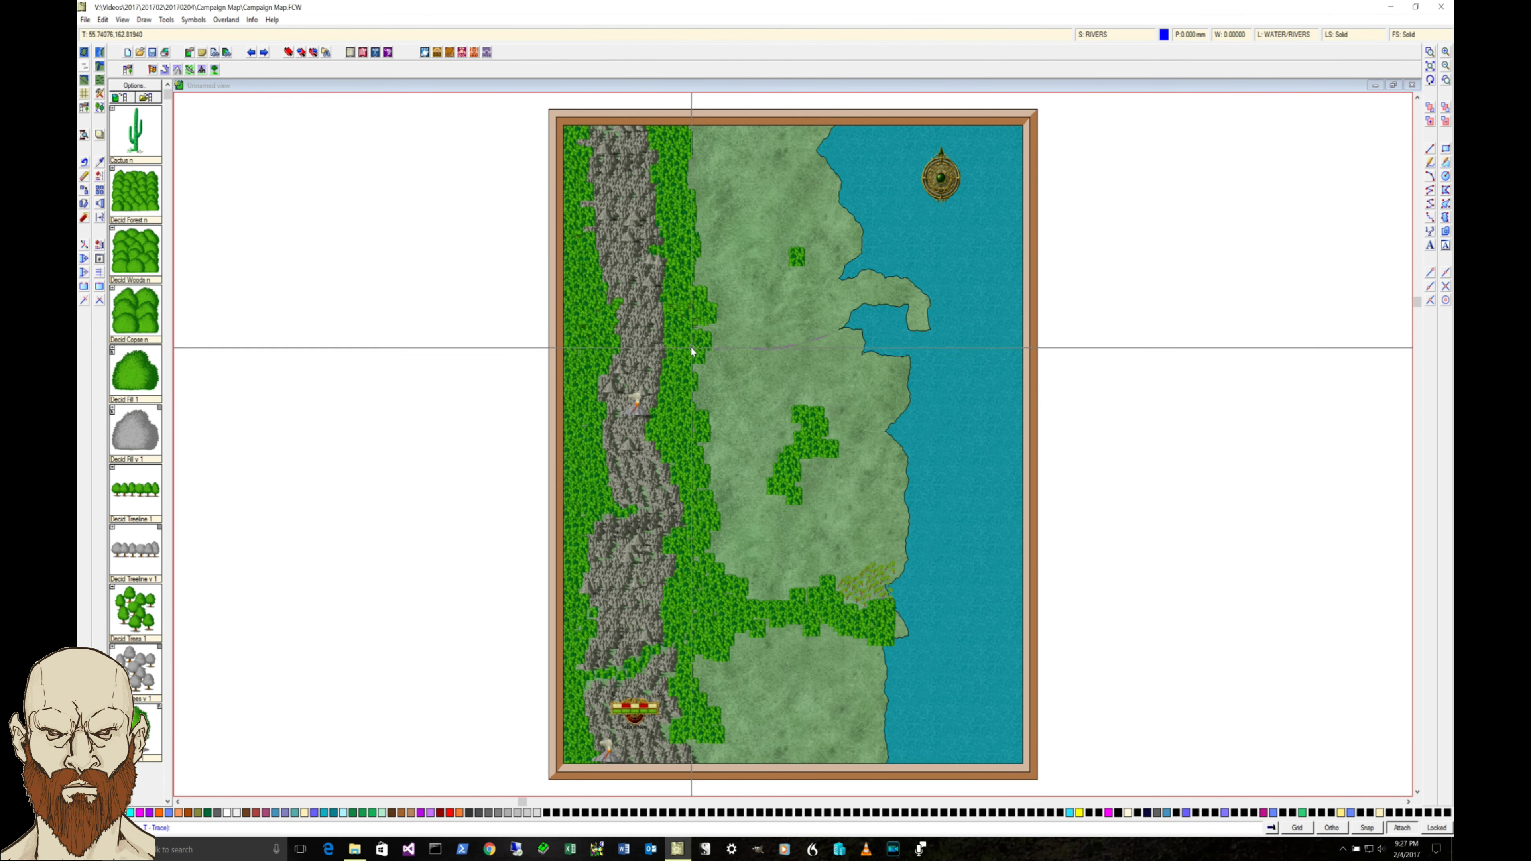
click(680, 360)
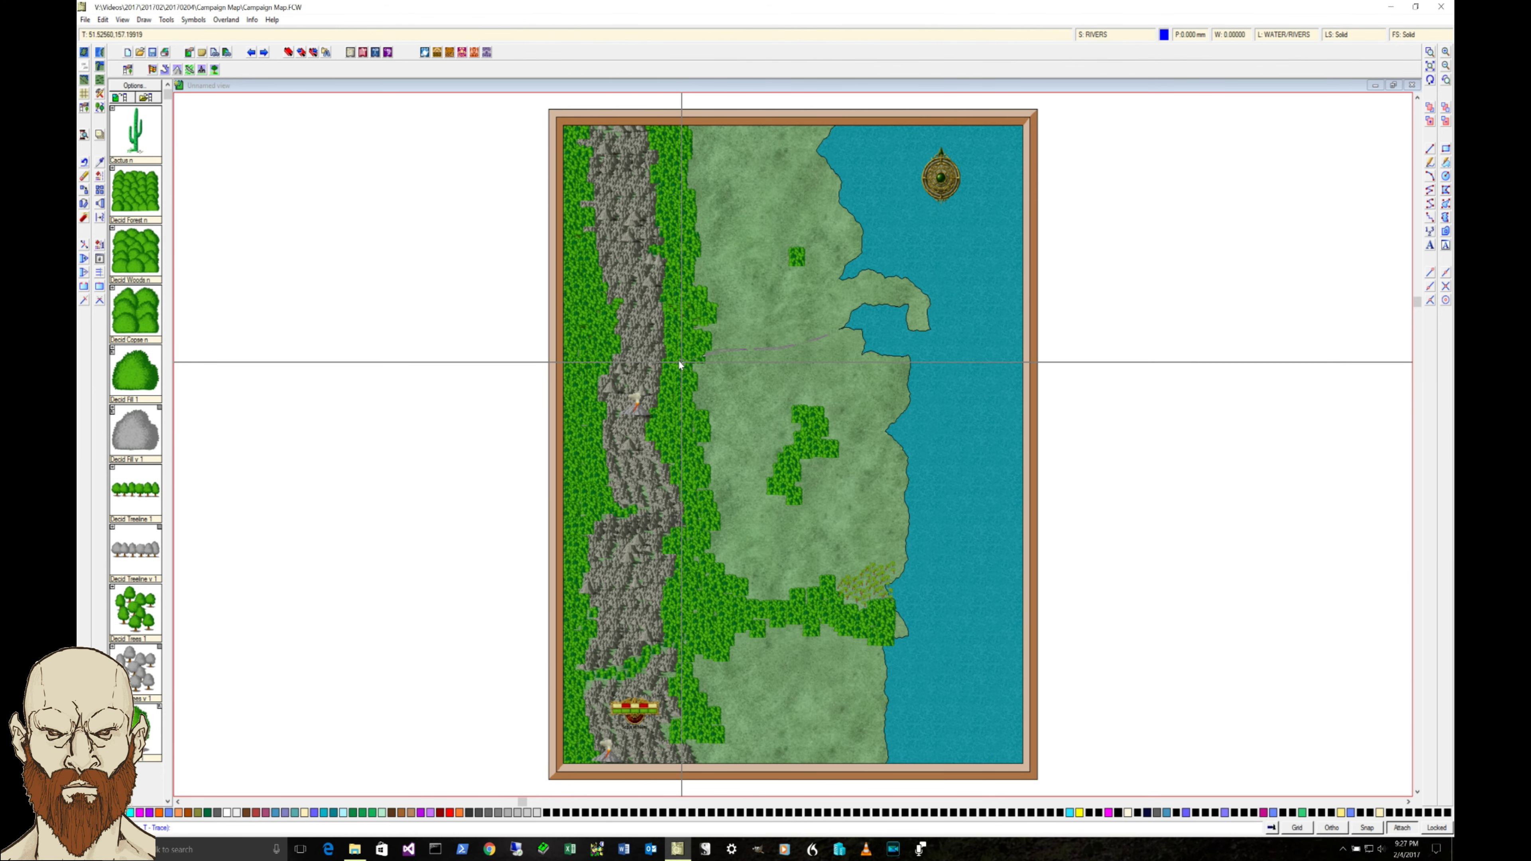
right_click(641, 342)
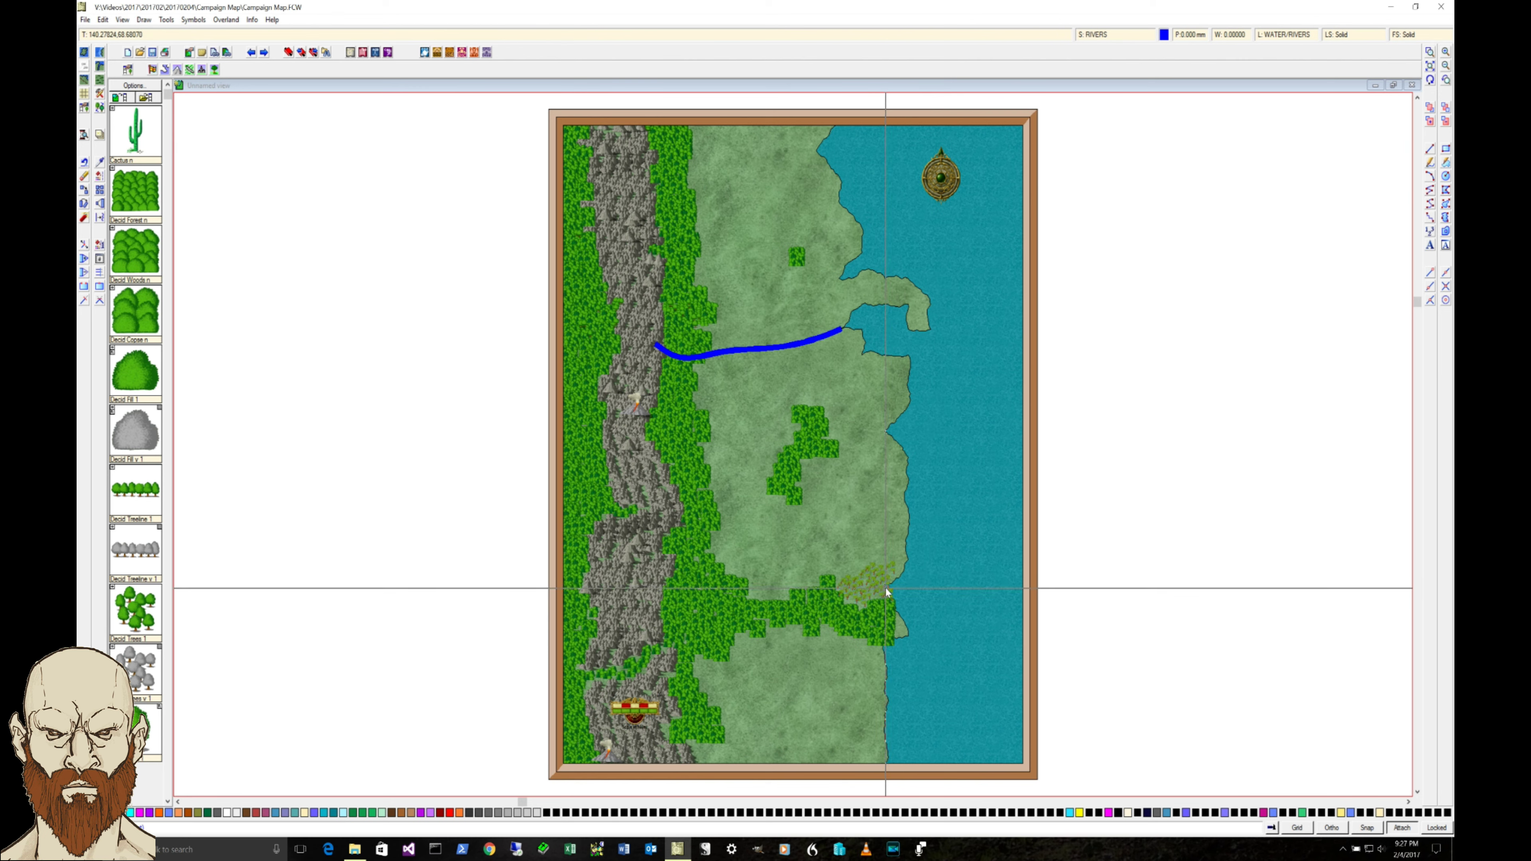
- Draw a second river through the southern mountains to the coast, redraw the map, and open the symbol catalog chooser
click(841, 597)
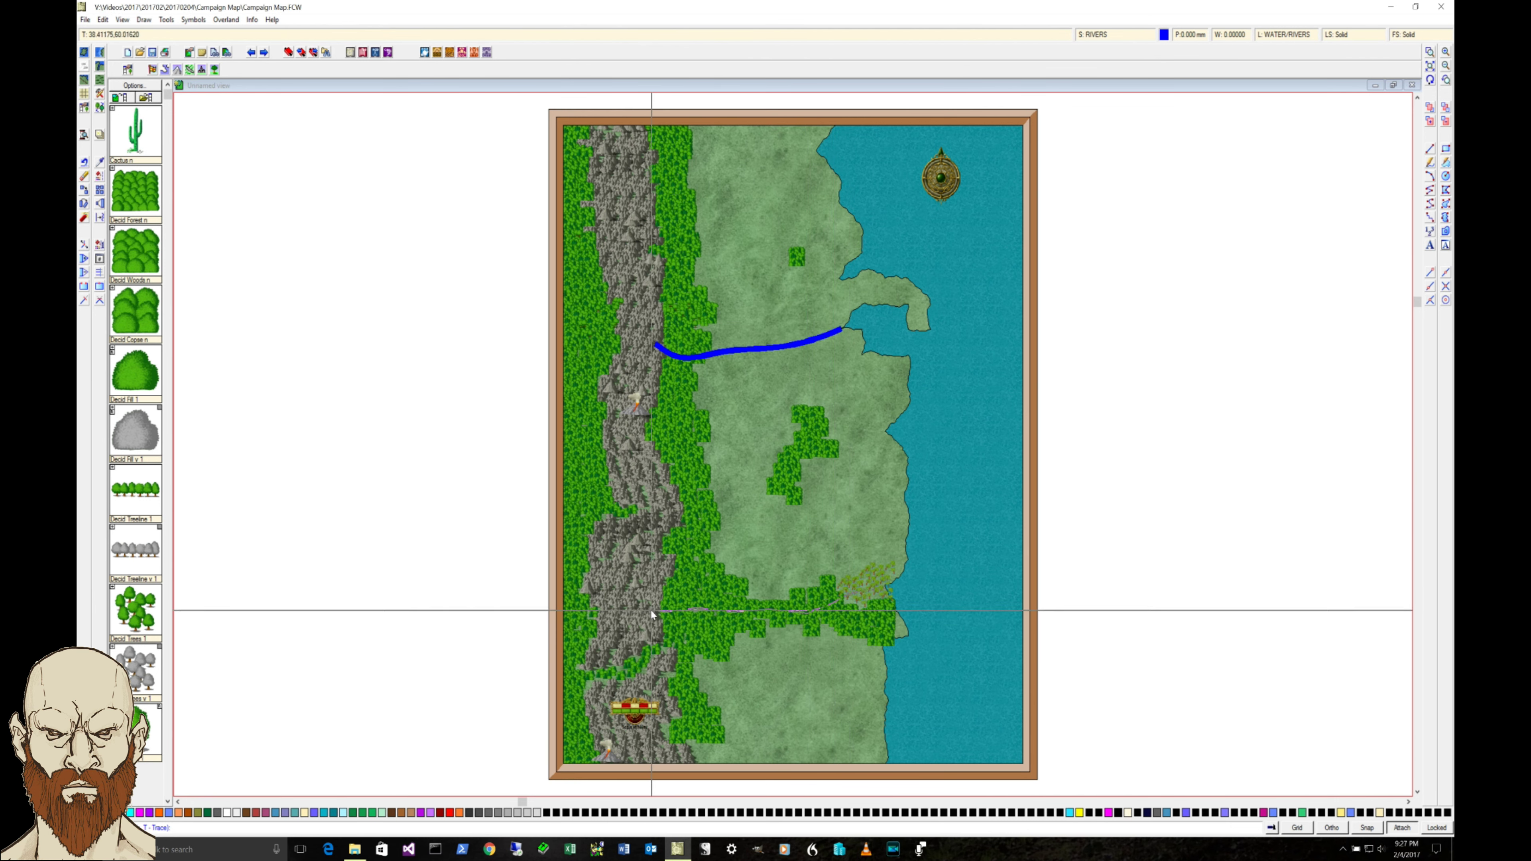
click(633, 601)
right_click(633, 601)
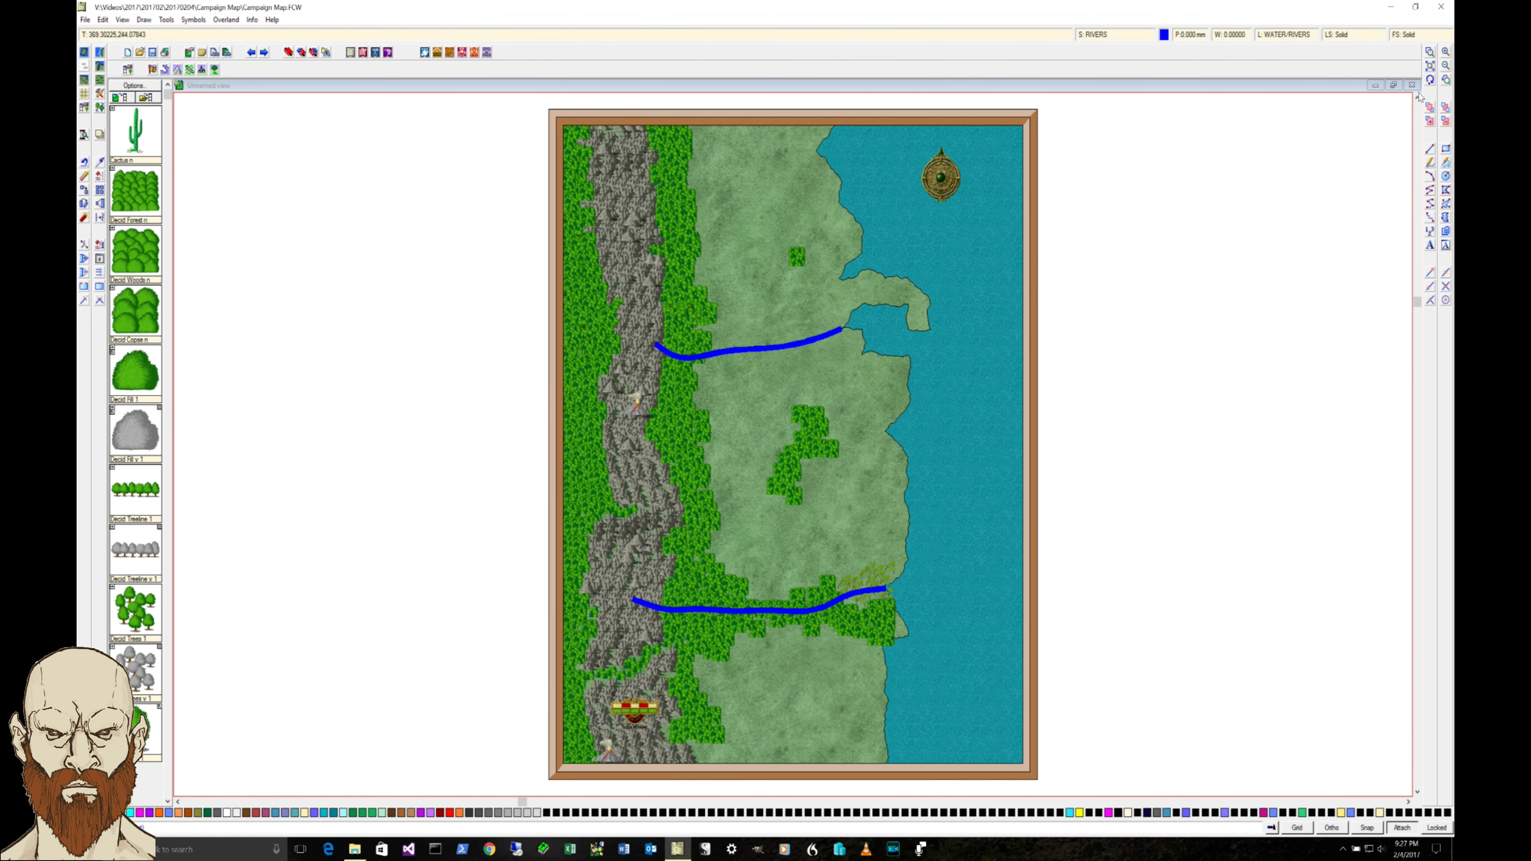
click(1431, 81)
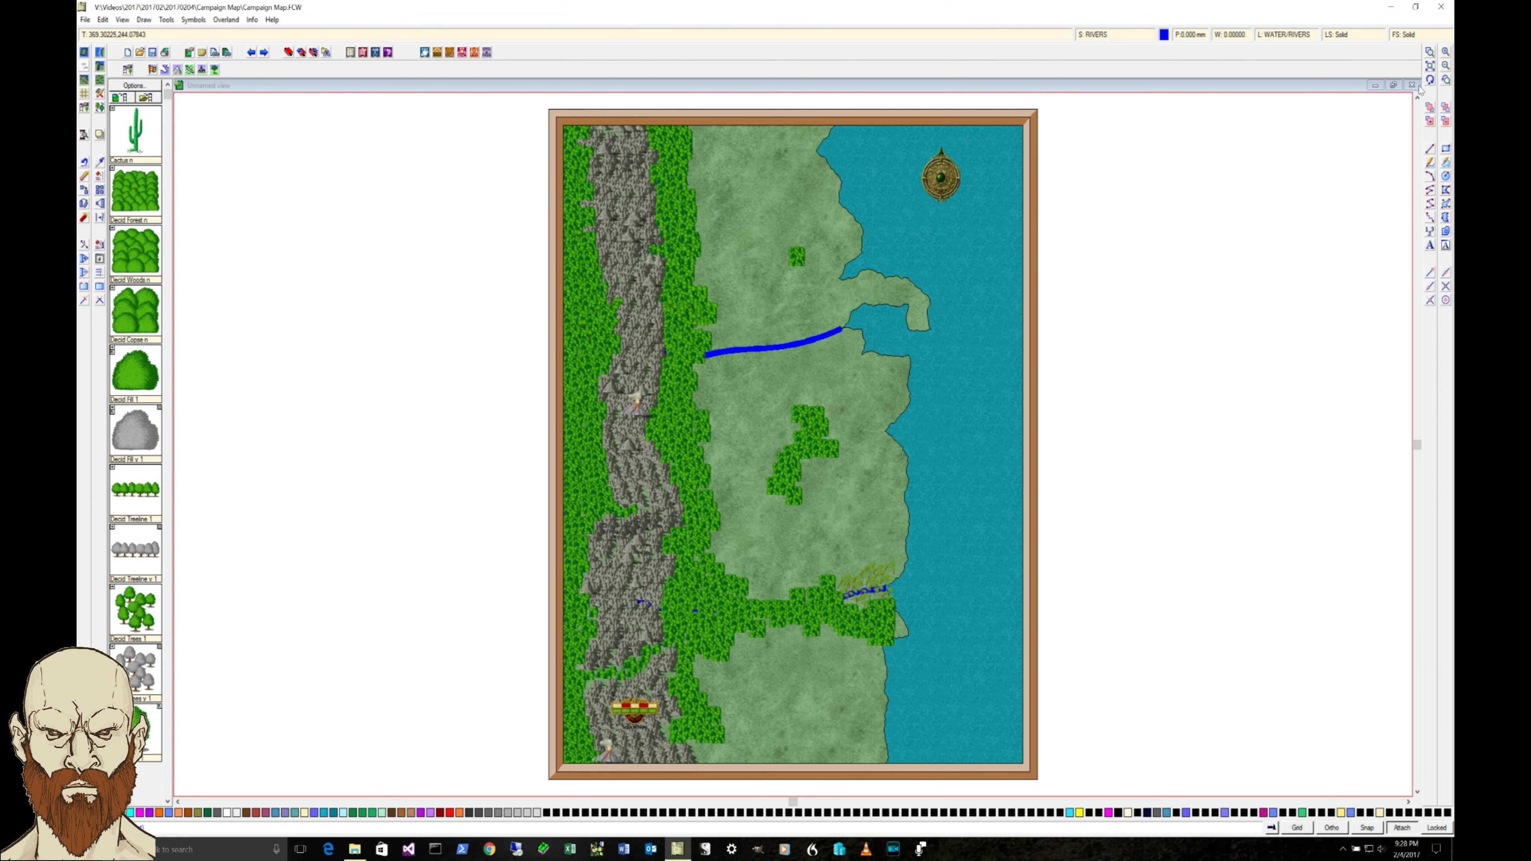
click(202, 69)
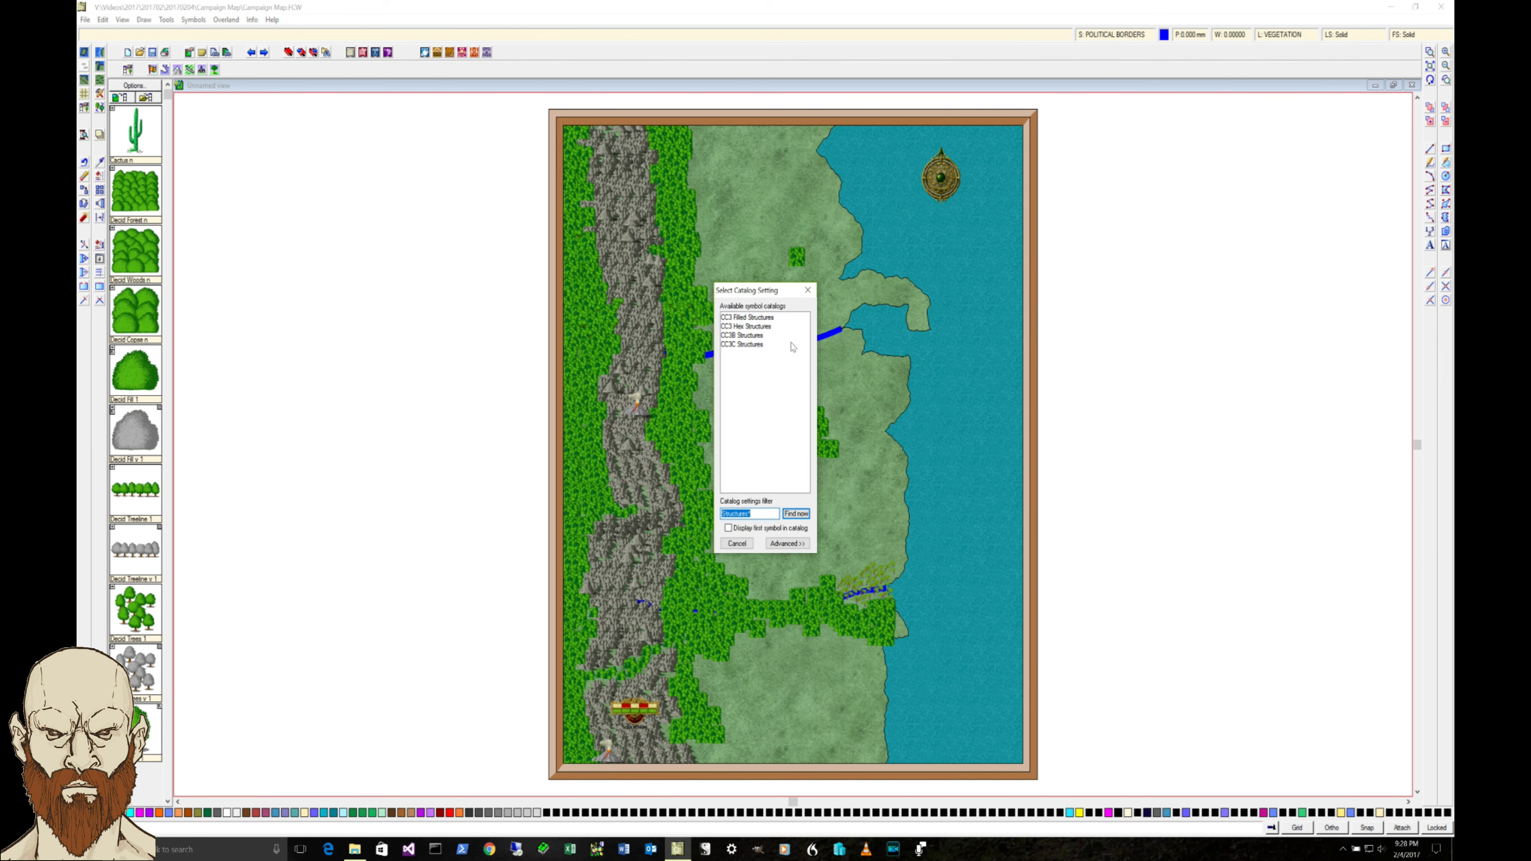
- Load the Structures catalog, pick the walled city symbol and set its scale to 1
double_click(750, 325)
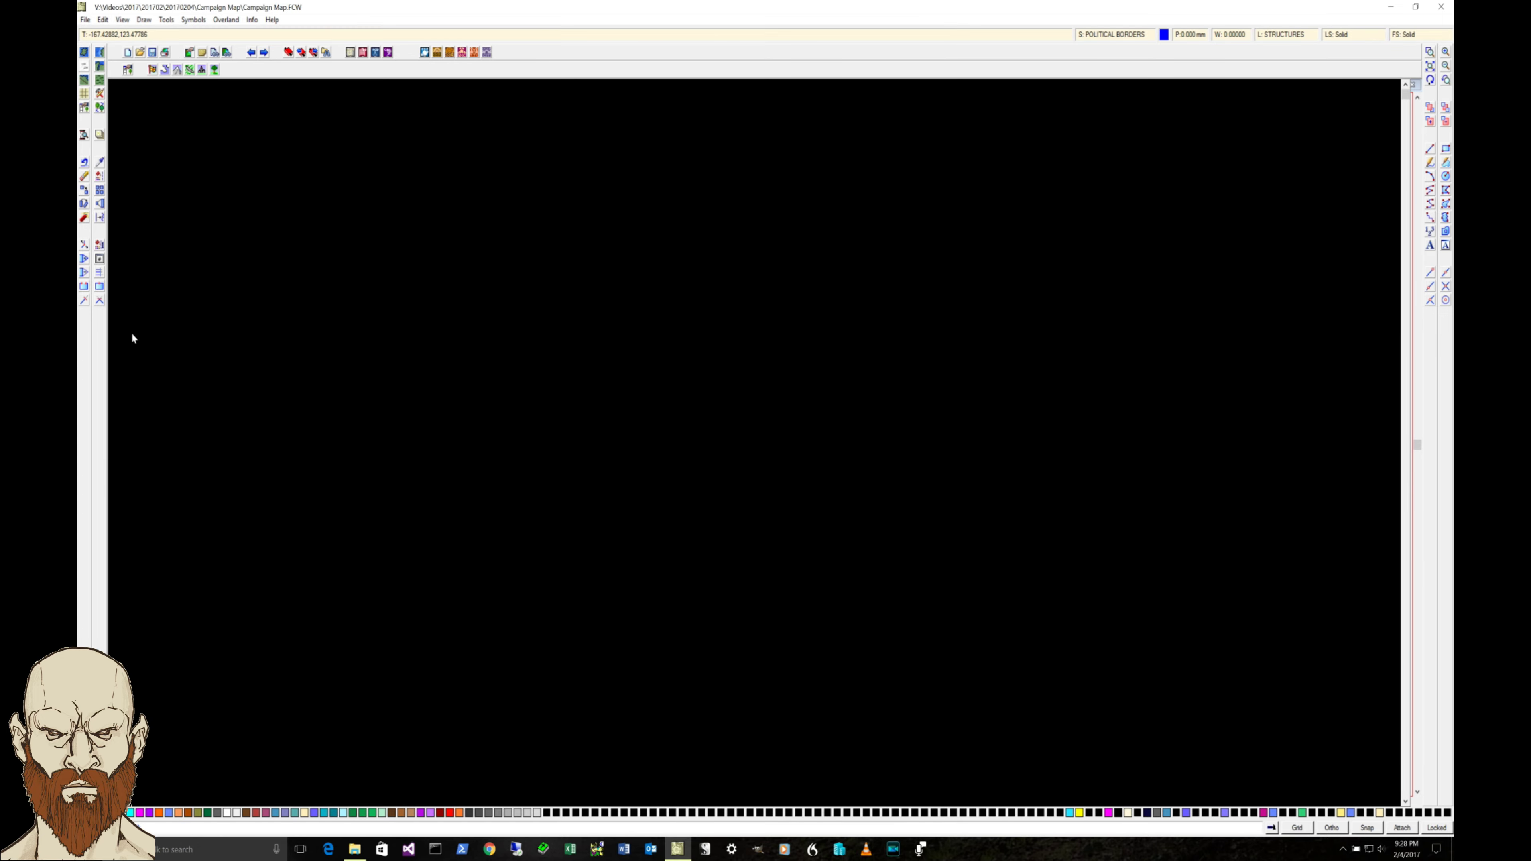
mouse_move(132, 335)
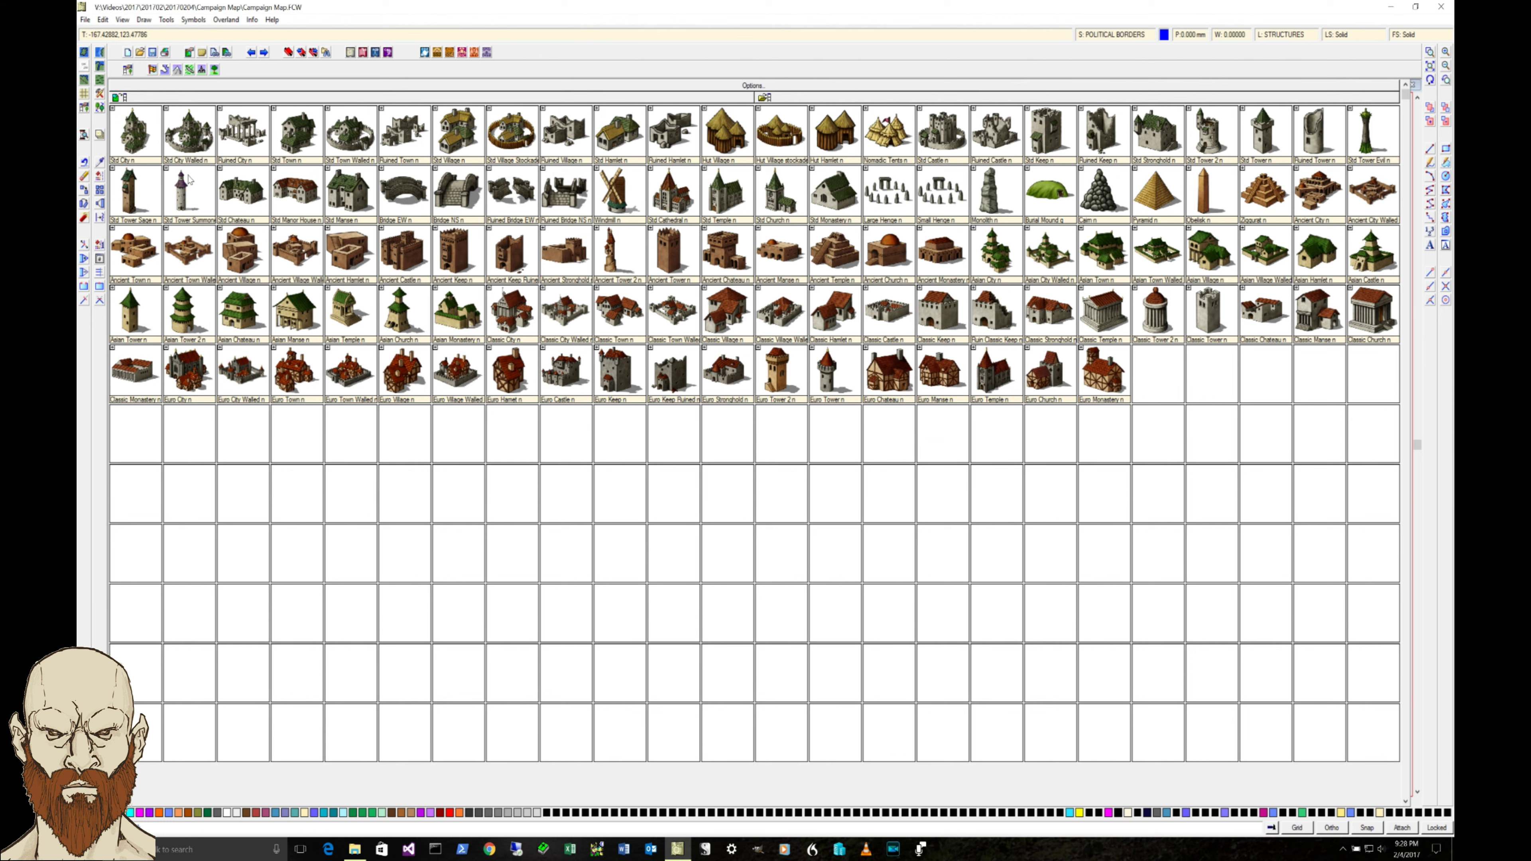
click(187, 143)
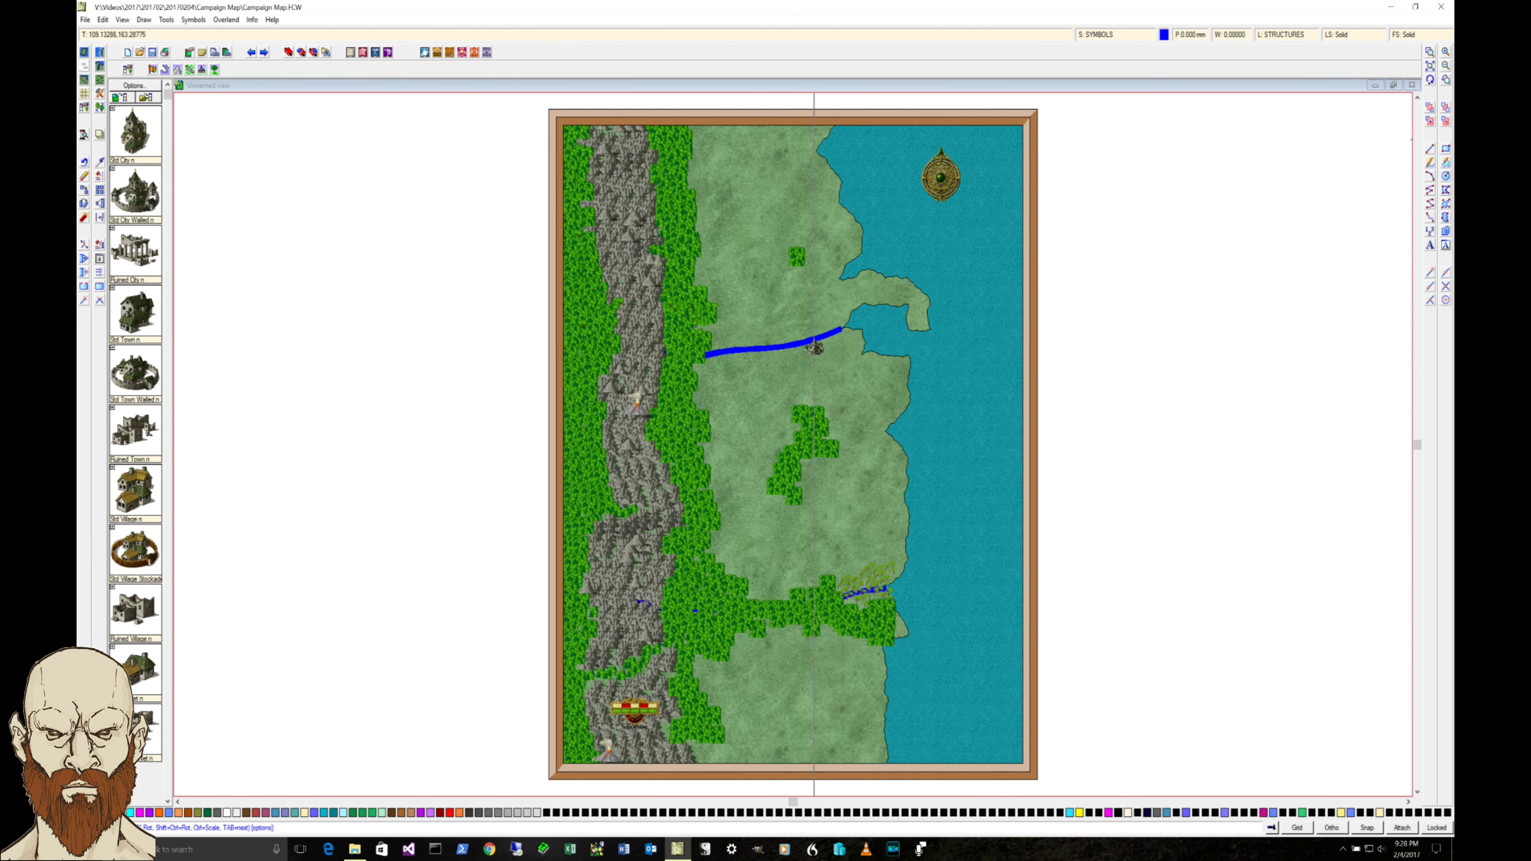
right_click(824, 344)
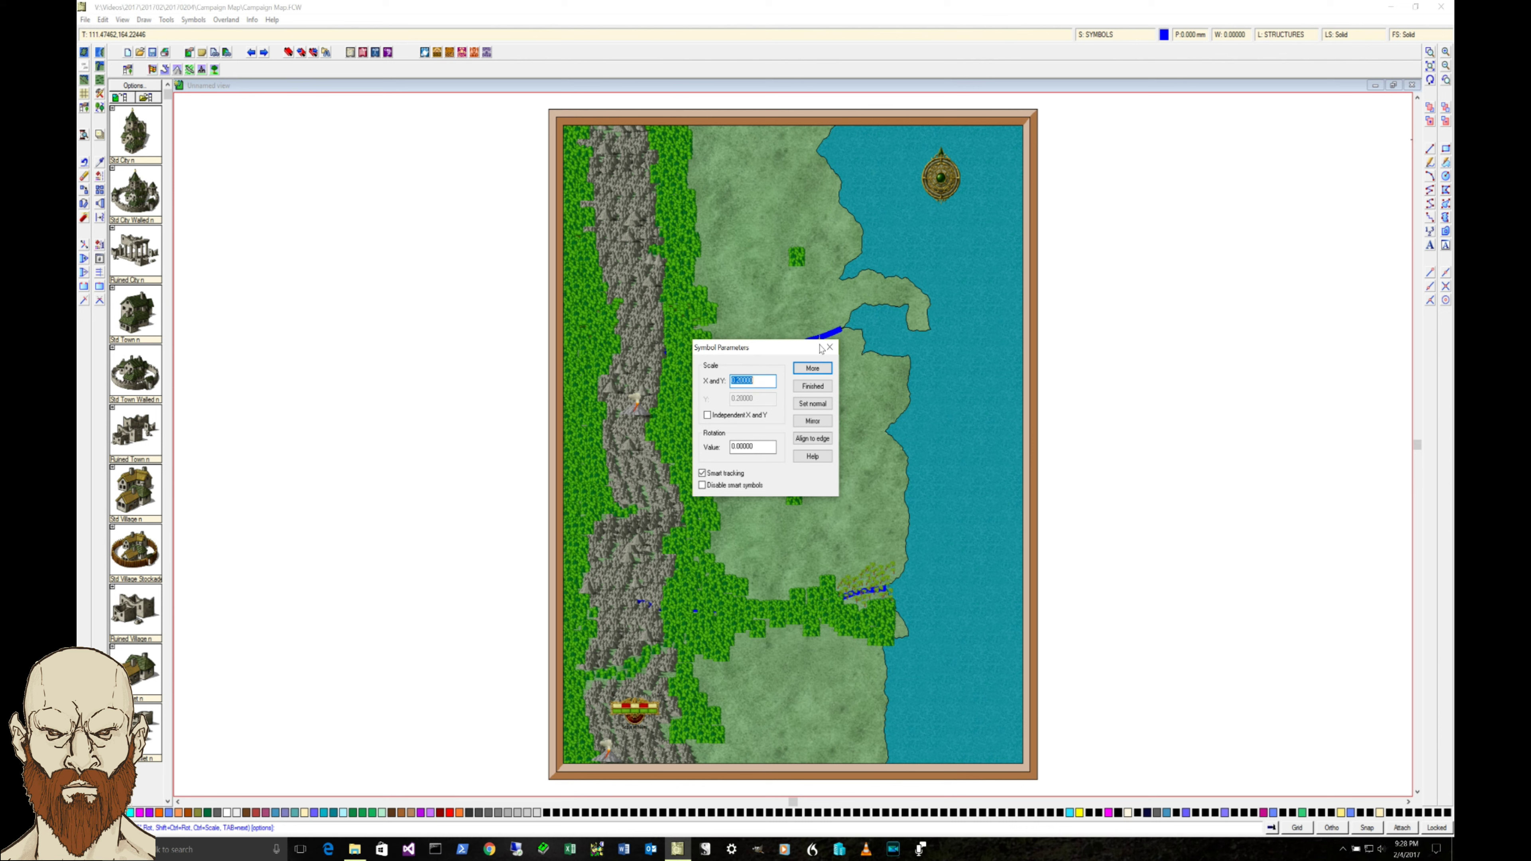
text(1)
click(812, 385)
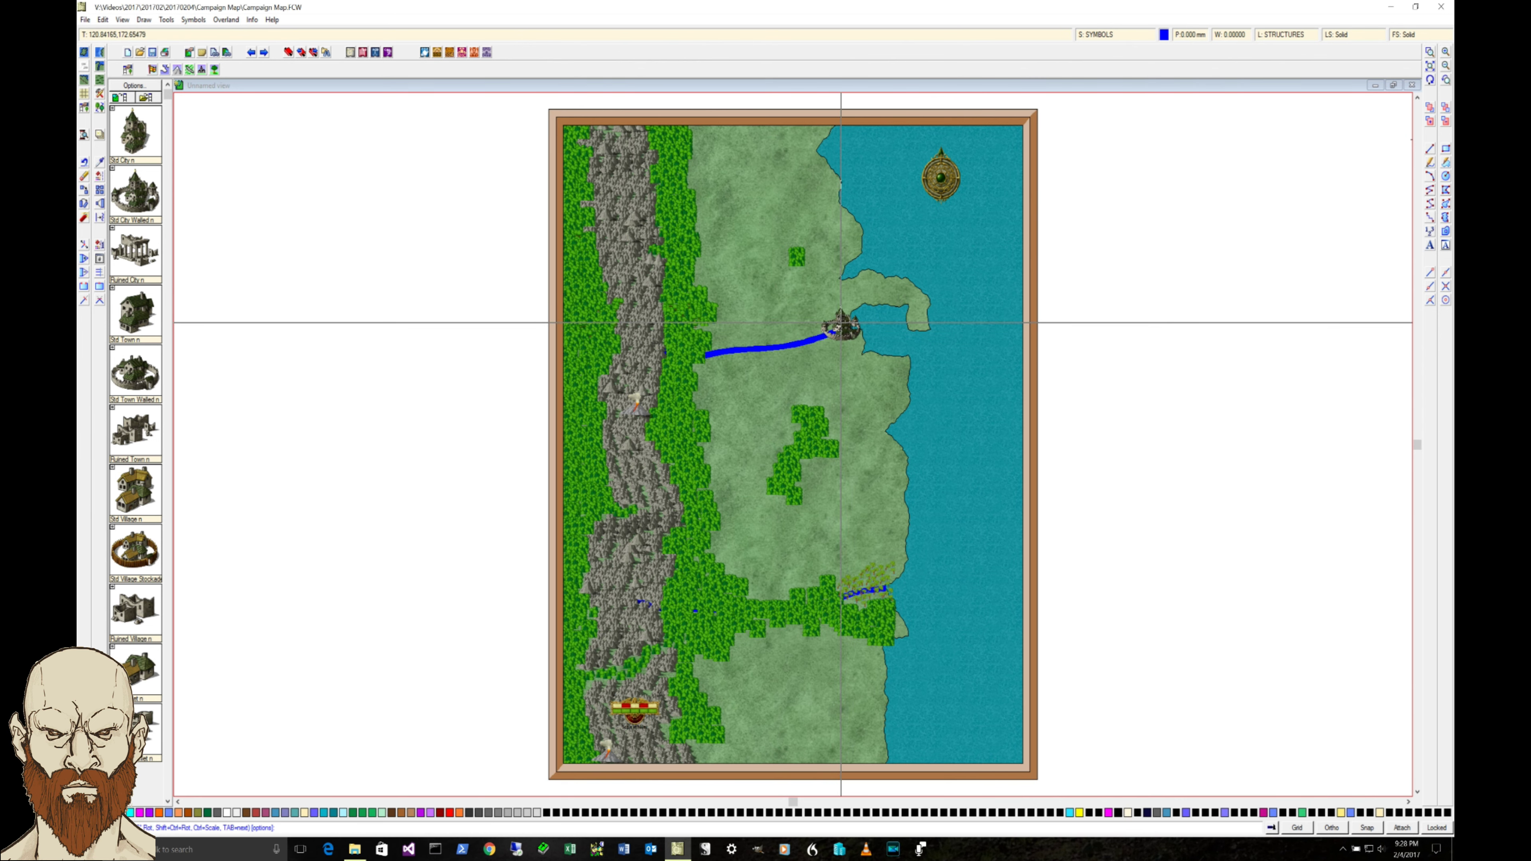
- Place the walled city at the northern river's mouth and finish placing symbols
click(841, 323)
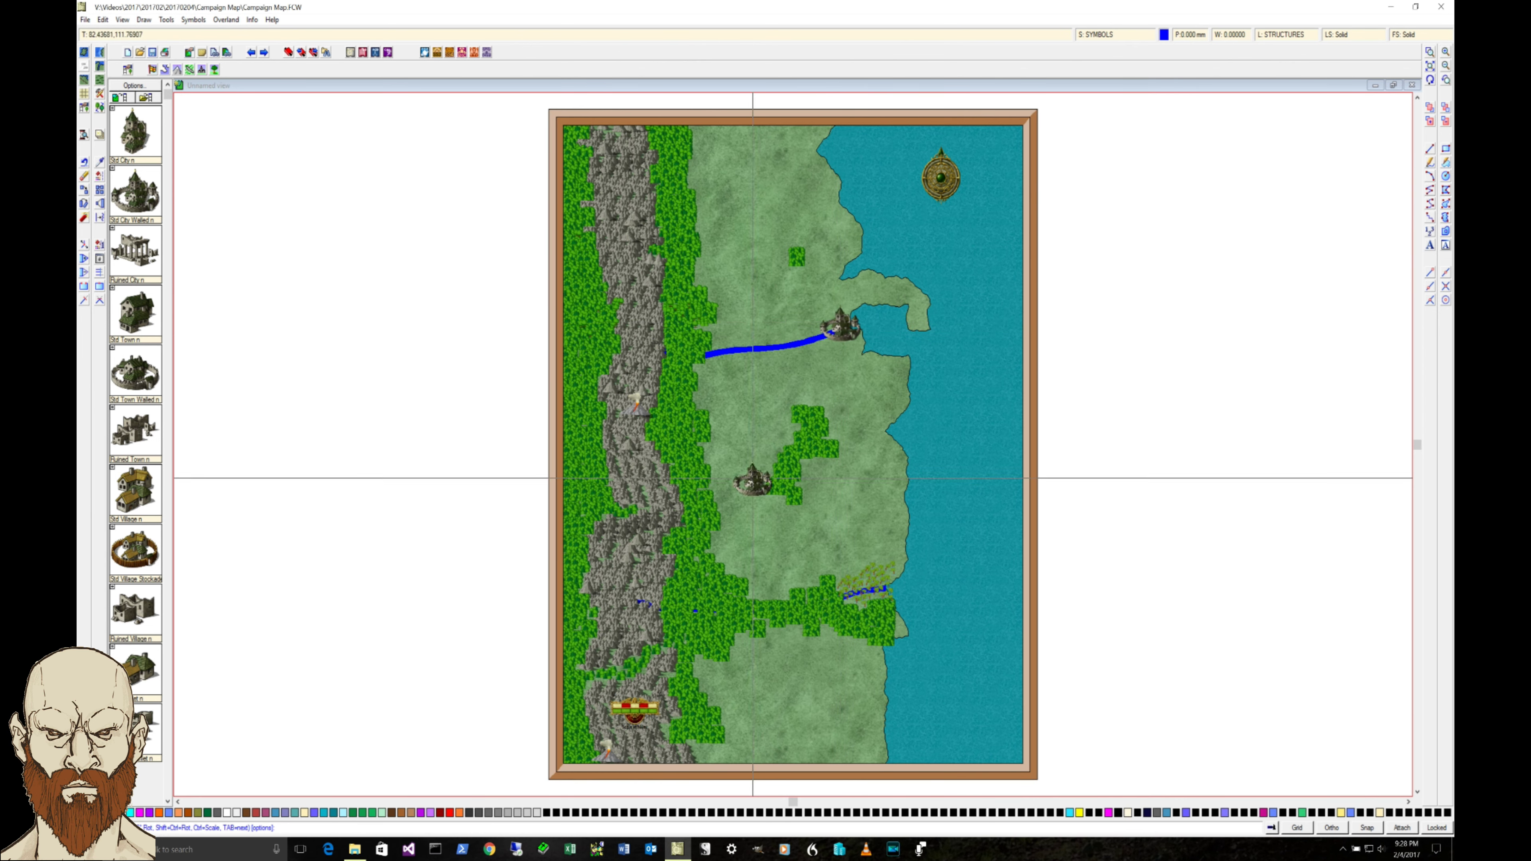
right_click(828, 524)
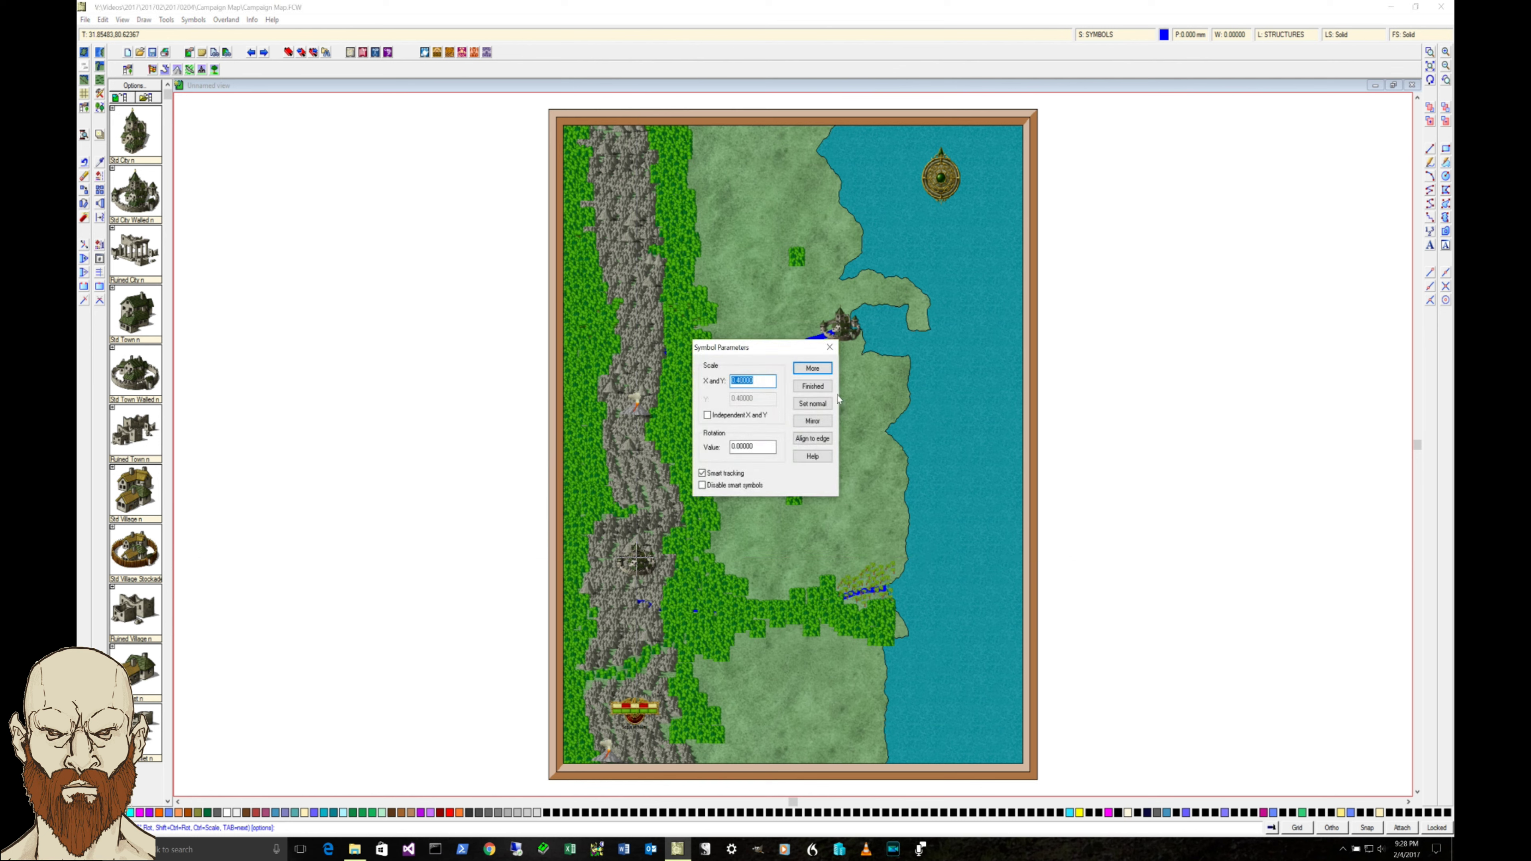
click(813, 386)
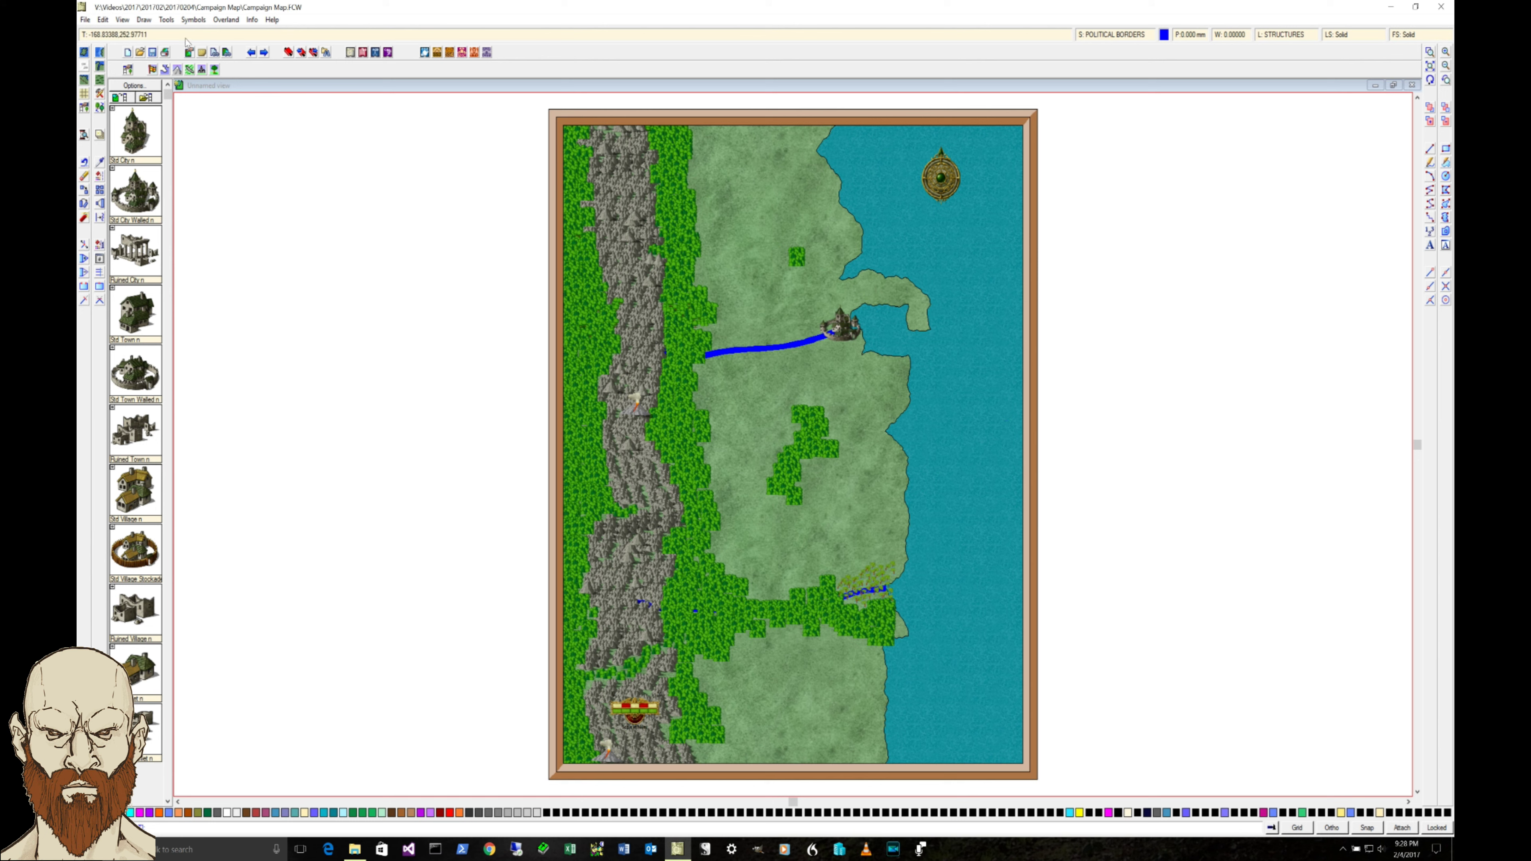
- Overlay an unlabelled vertical hex grid with spacing 5 across the entire map
click(138, 22)
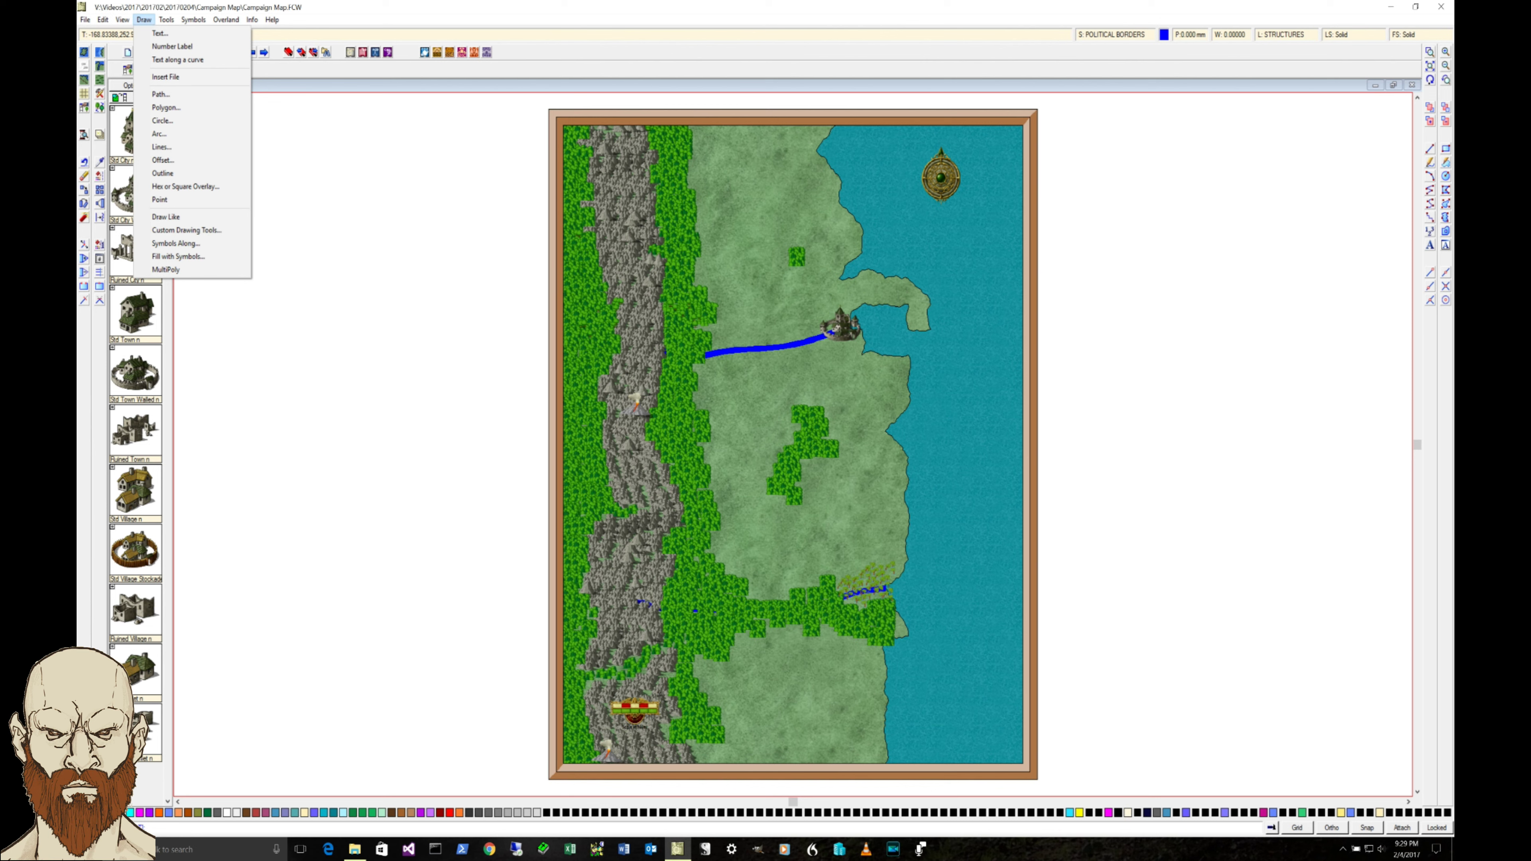
key(Escape)
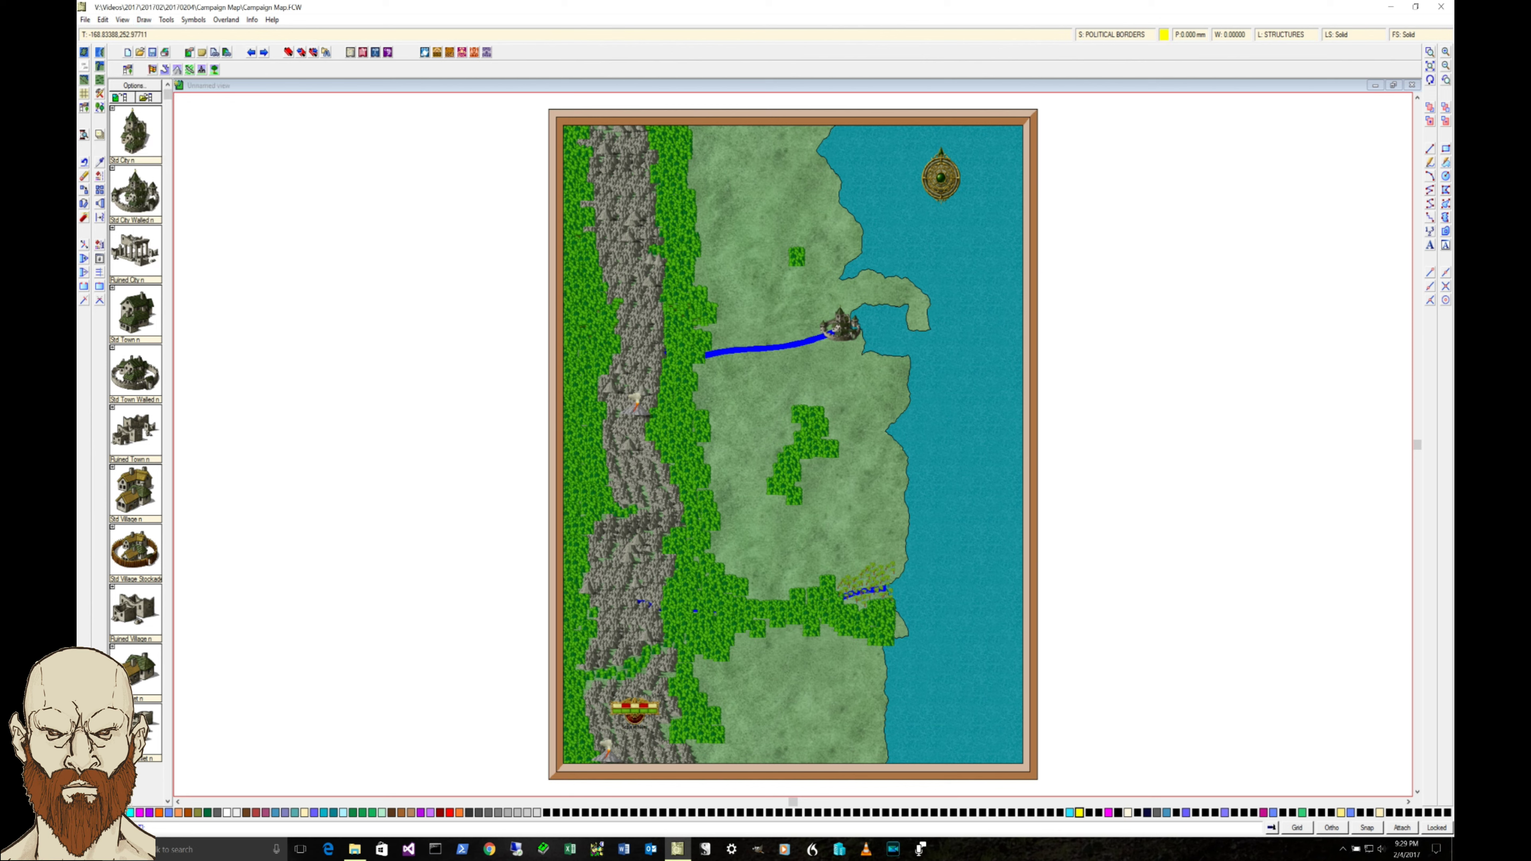
click(143, 19)
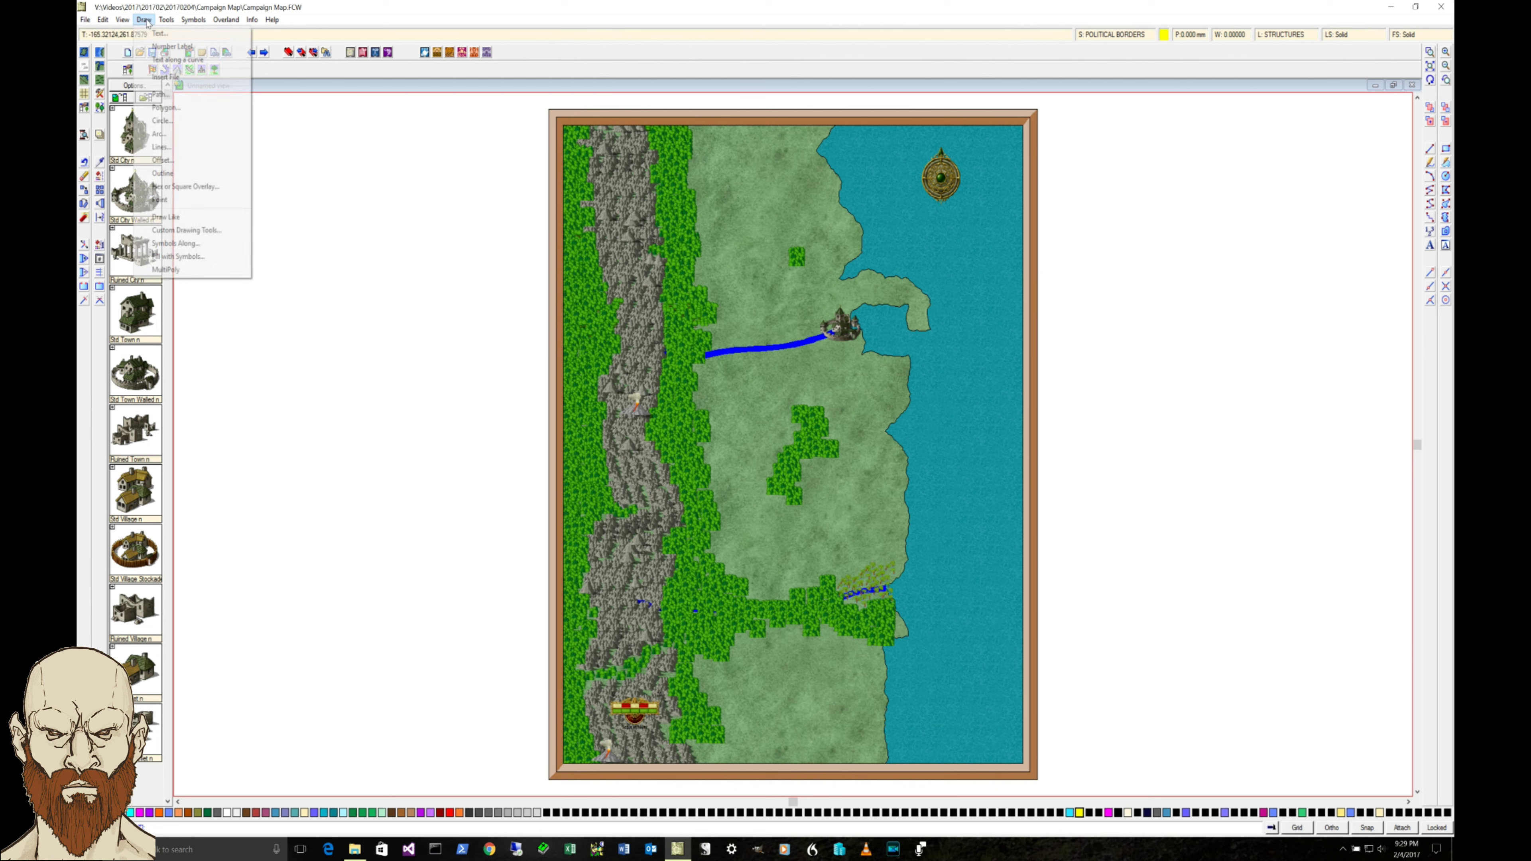
click(182, 187)
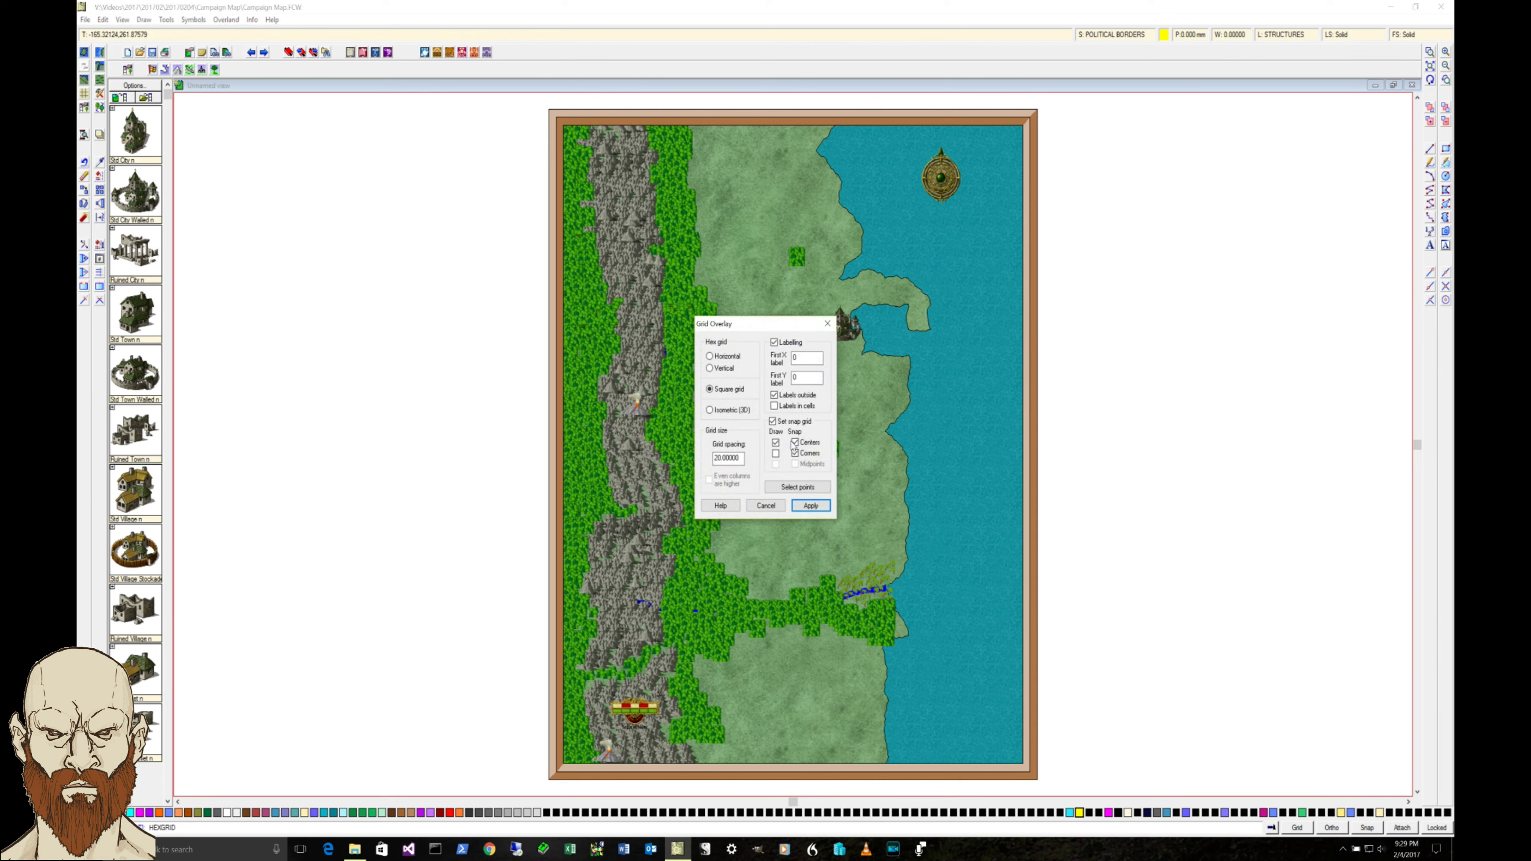
click(709, 368)
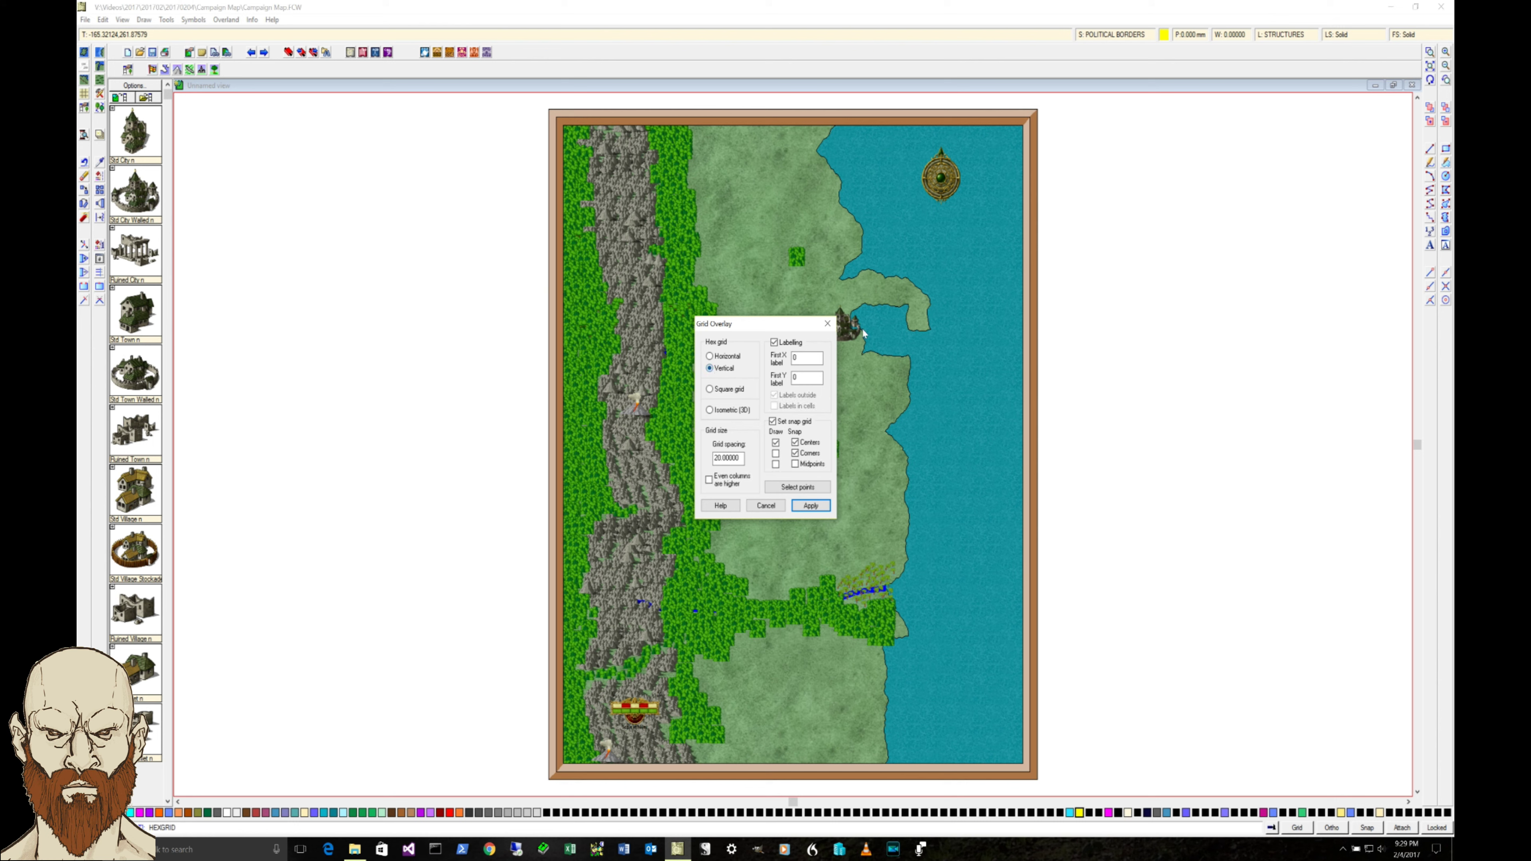
click(775, 343)
double_click(727, 458)
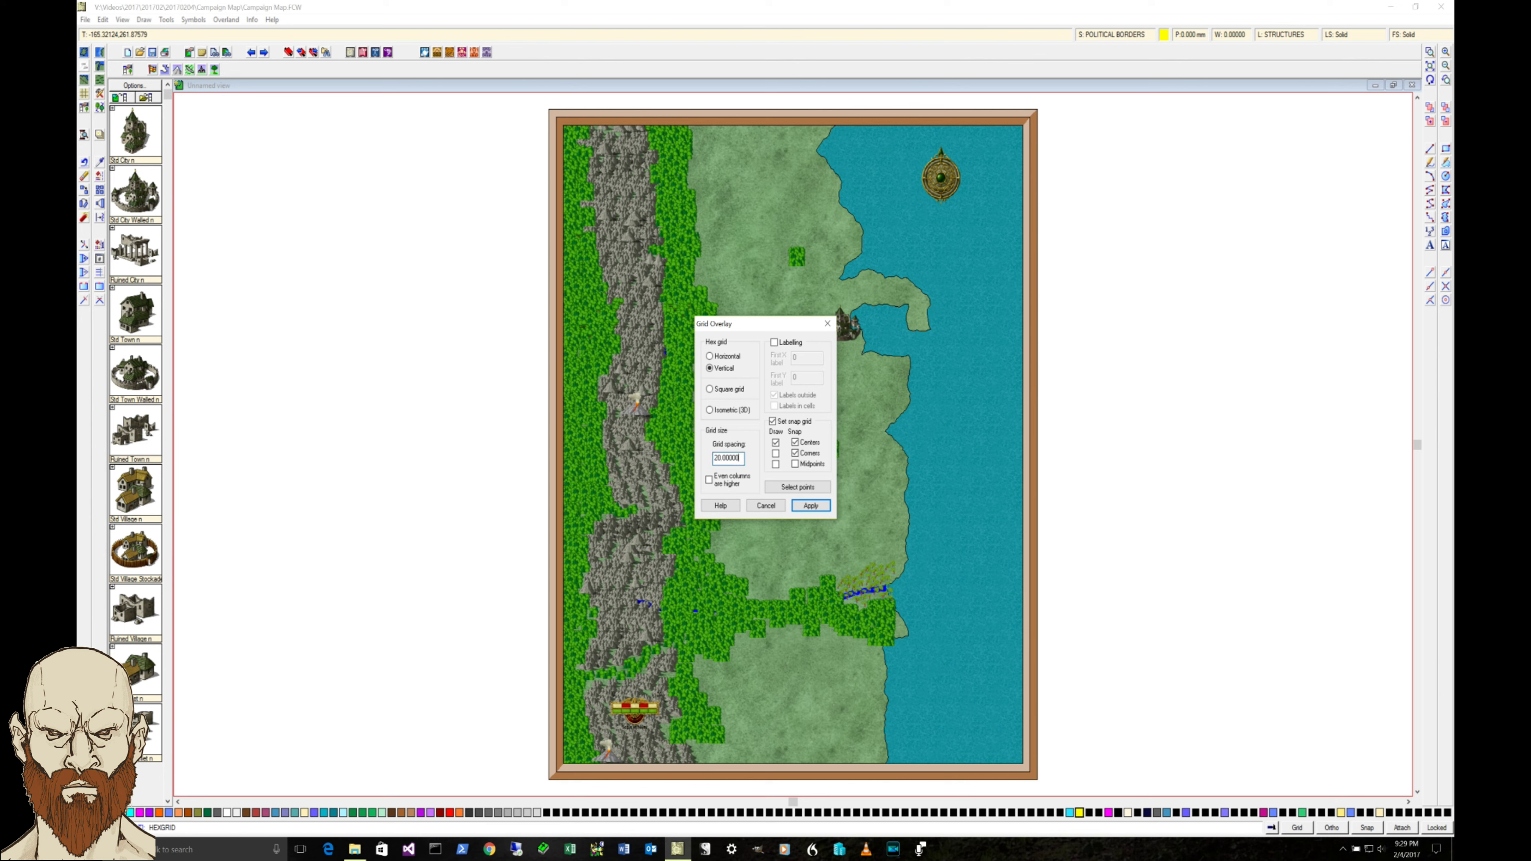
text(5)
click(811, 506)
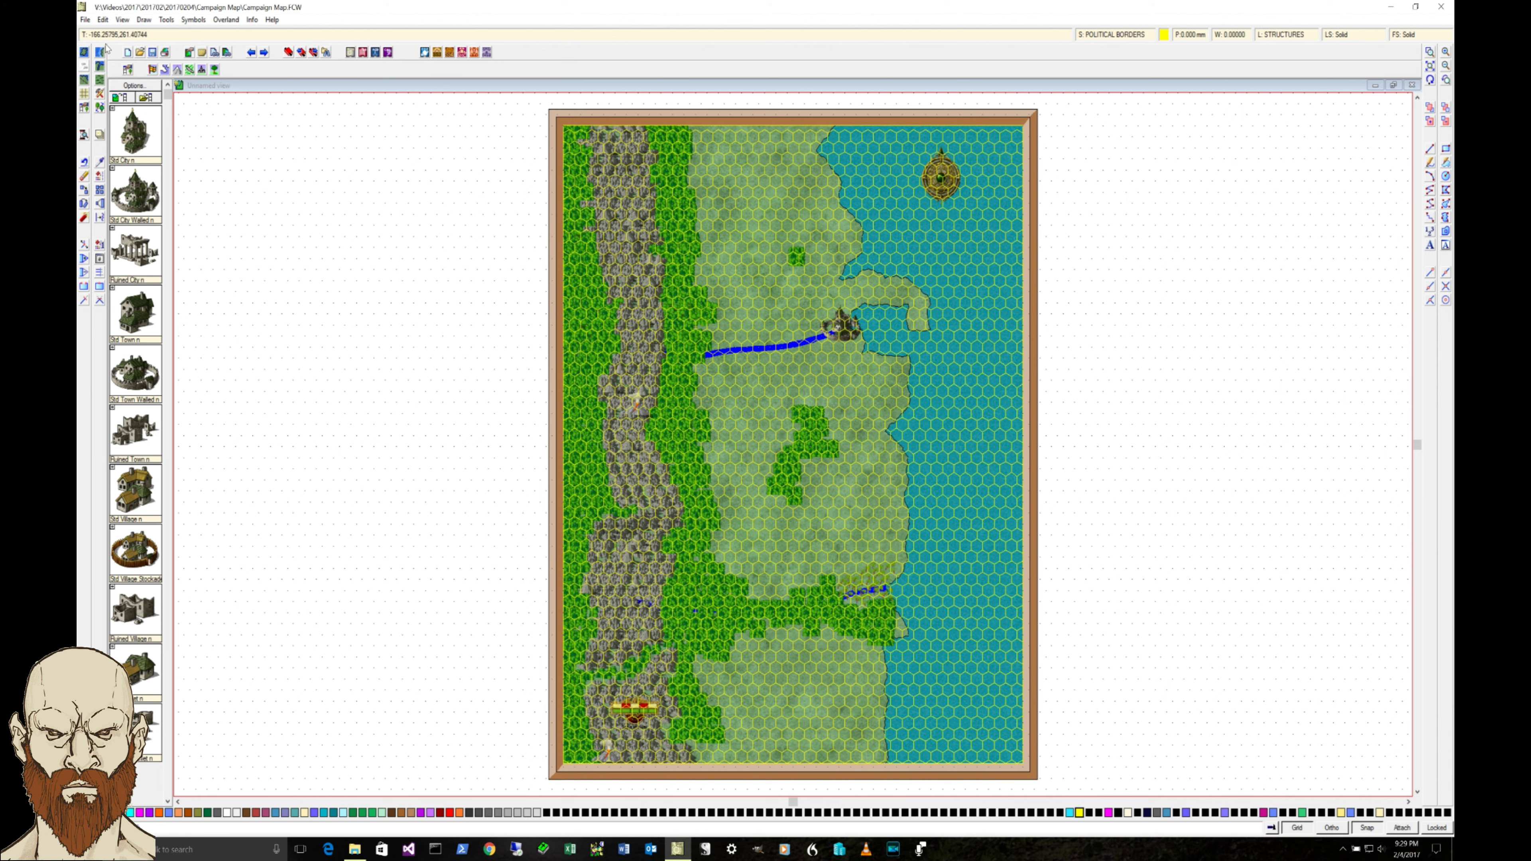
- Save the completed map to its file via File > Save
click(85, 19)
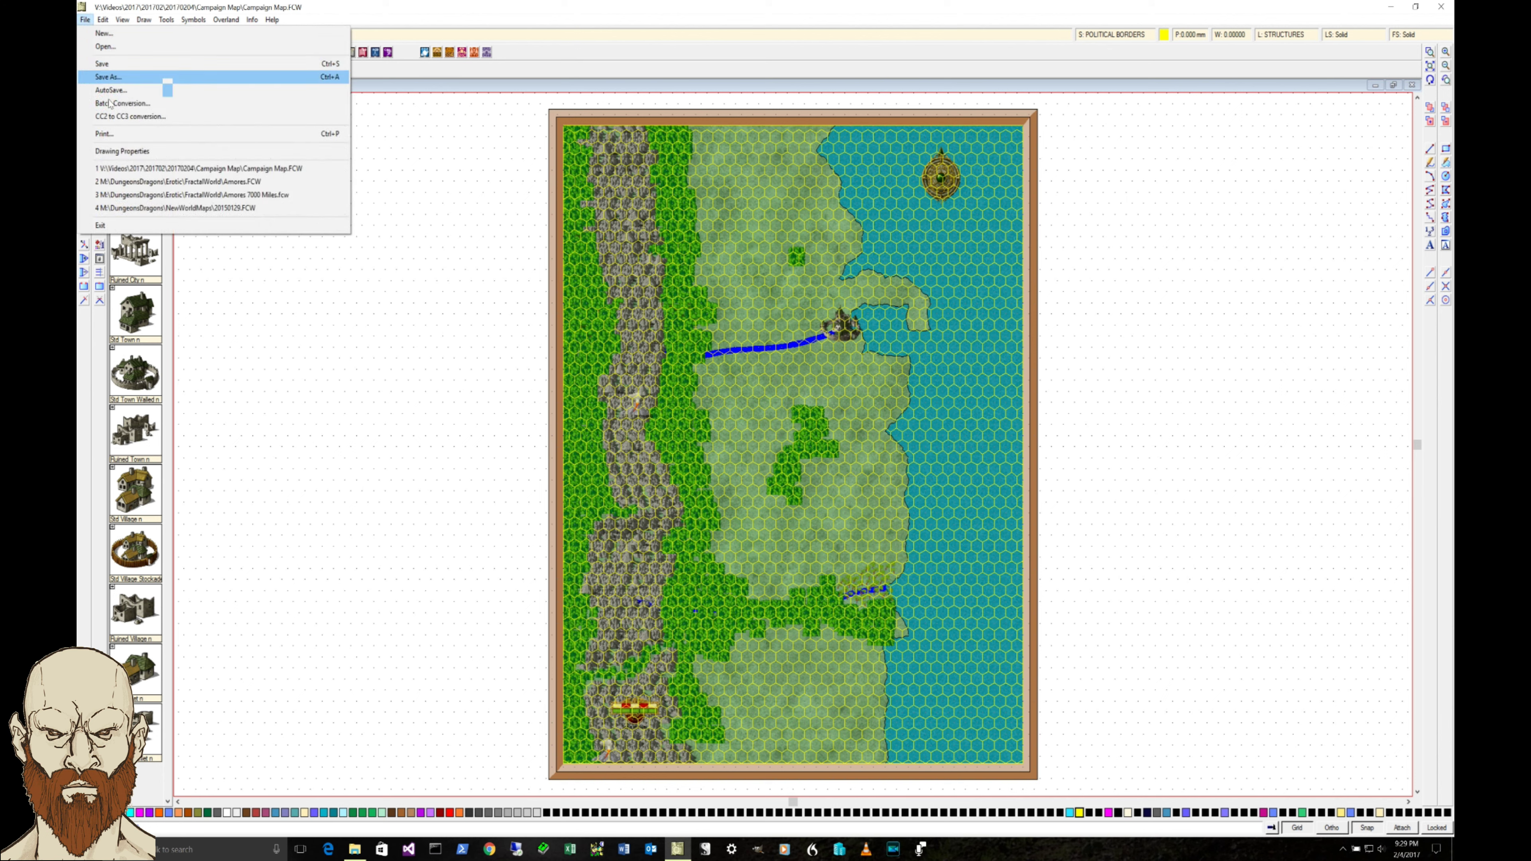
click(102, 64)
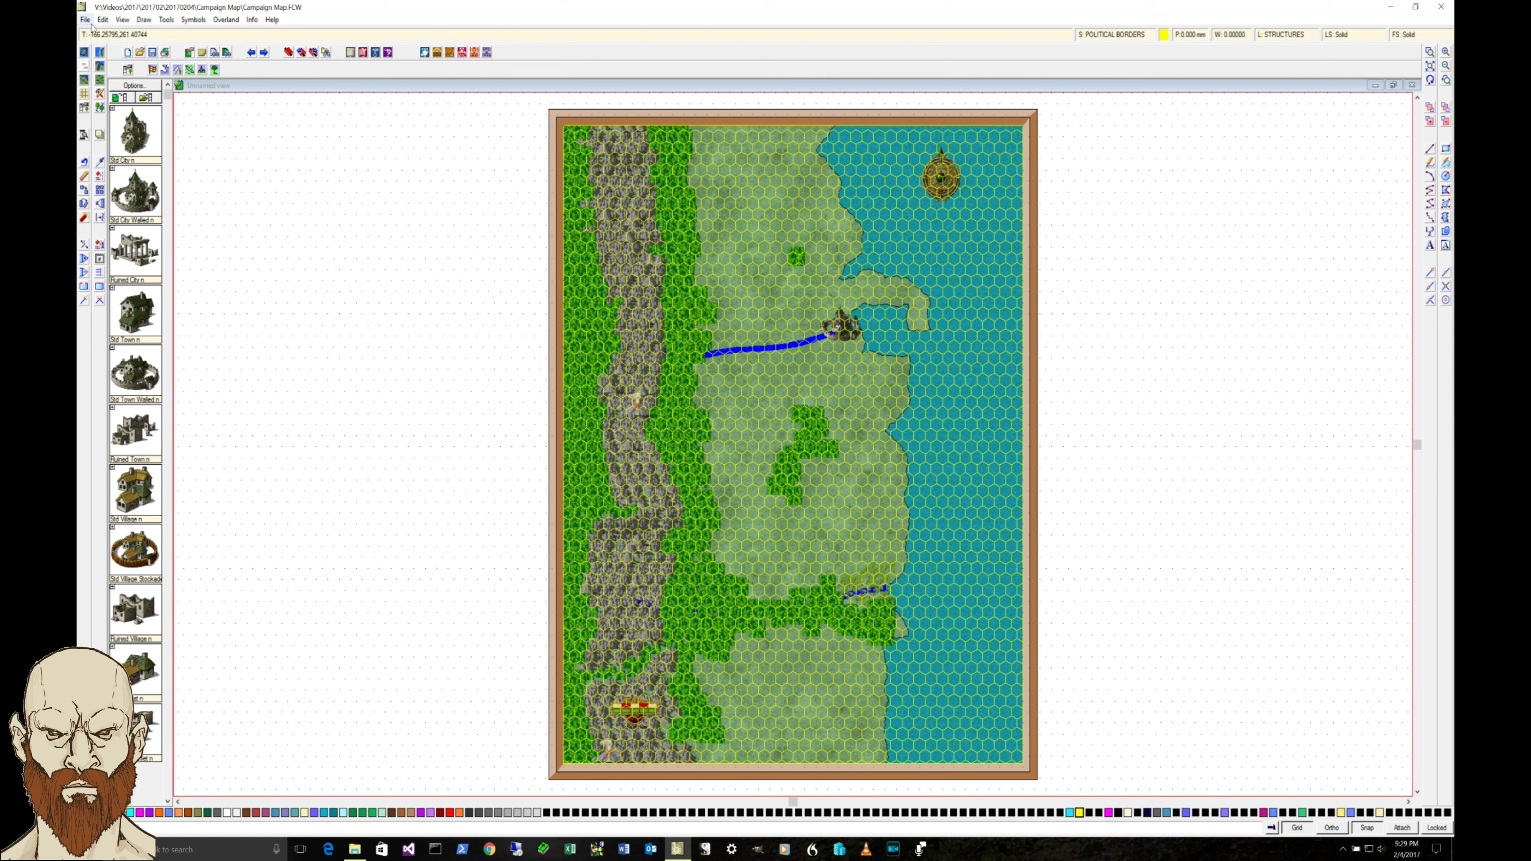